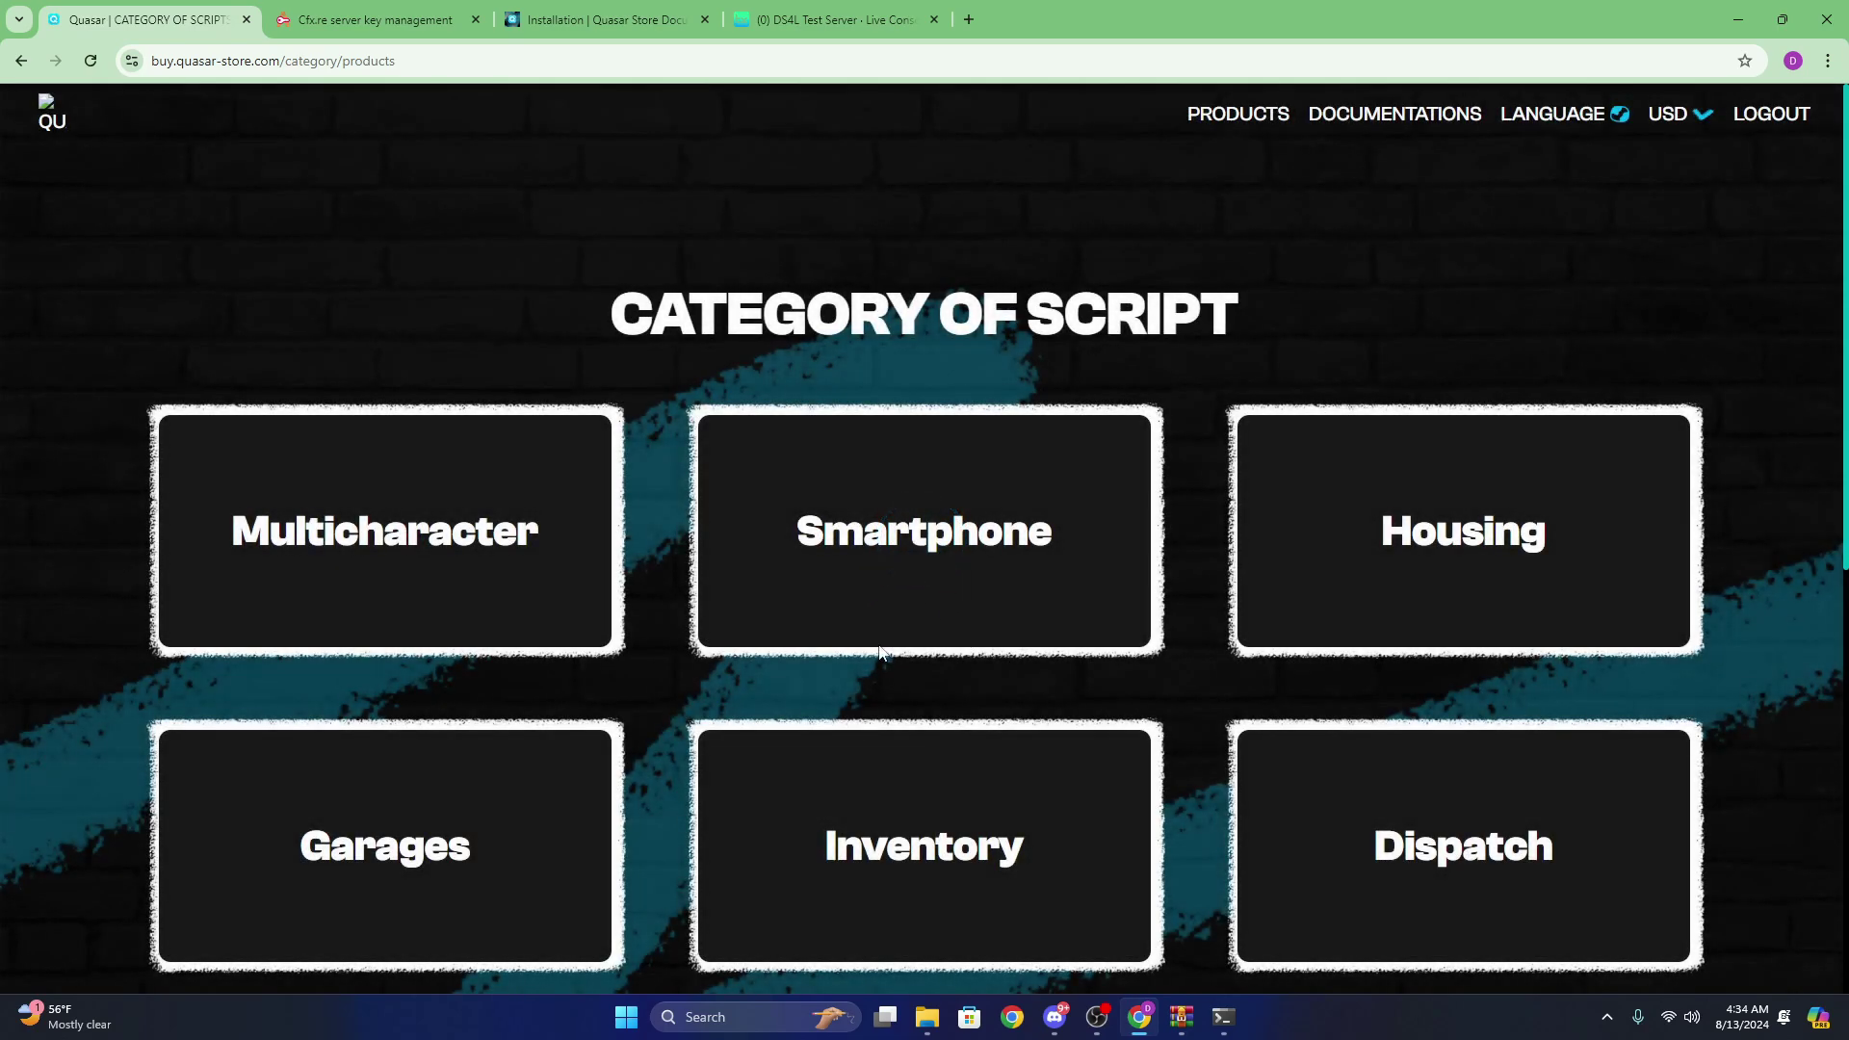
# - Open the Advanced Garages product page from the store's Garages category
pyautogui.scroll(-4, 482, 491)
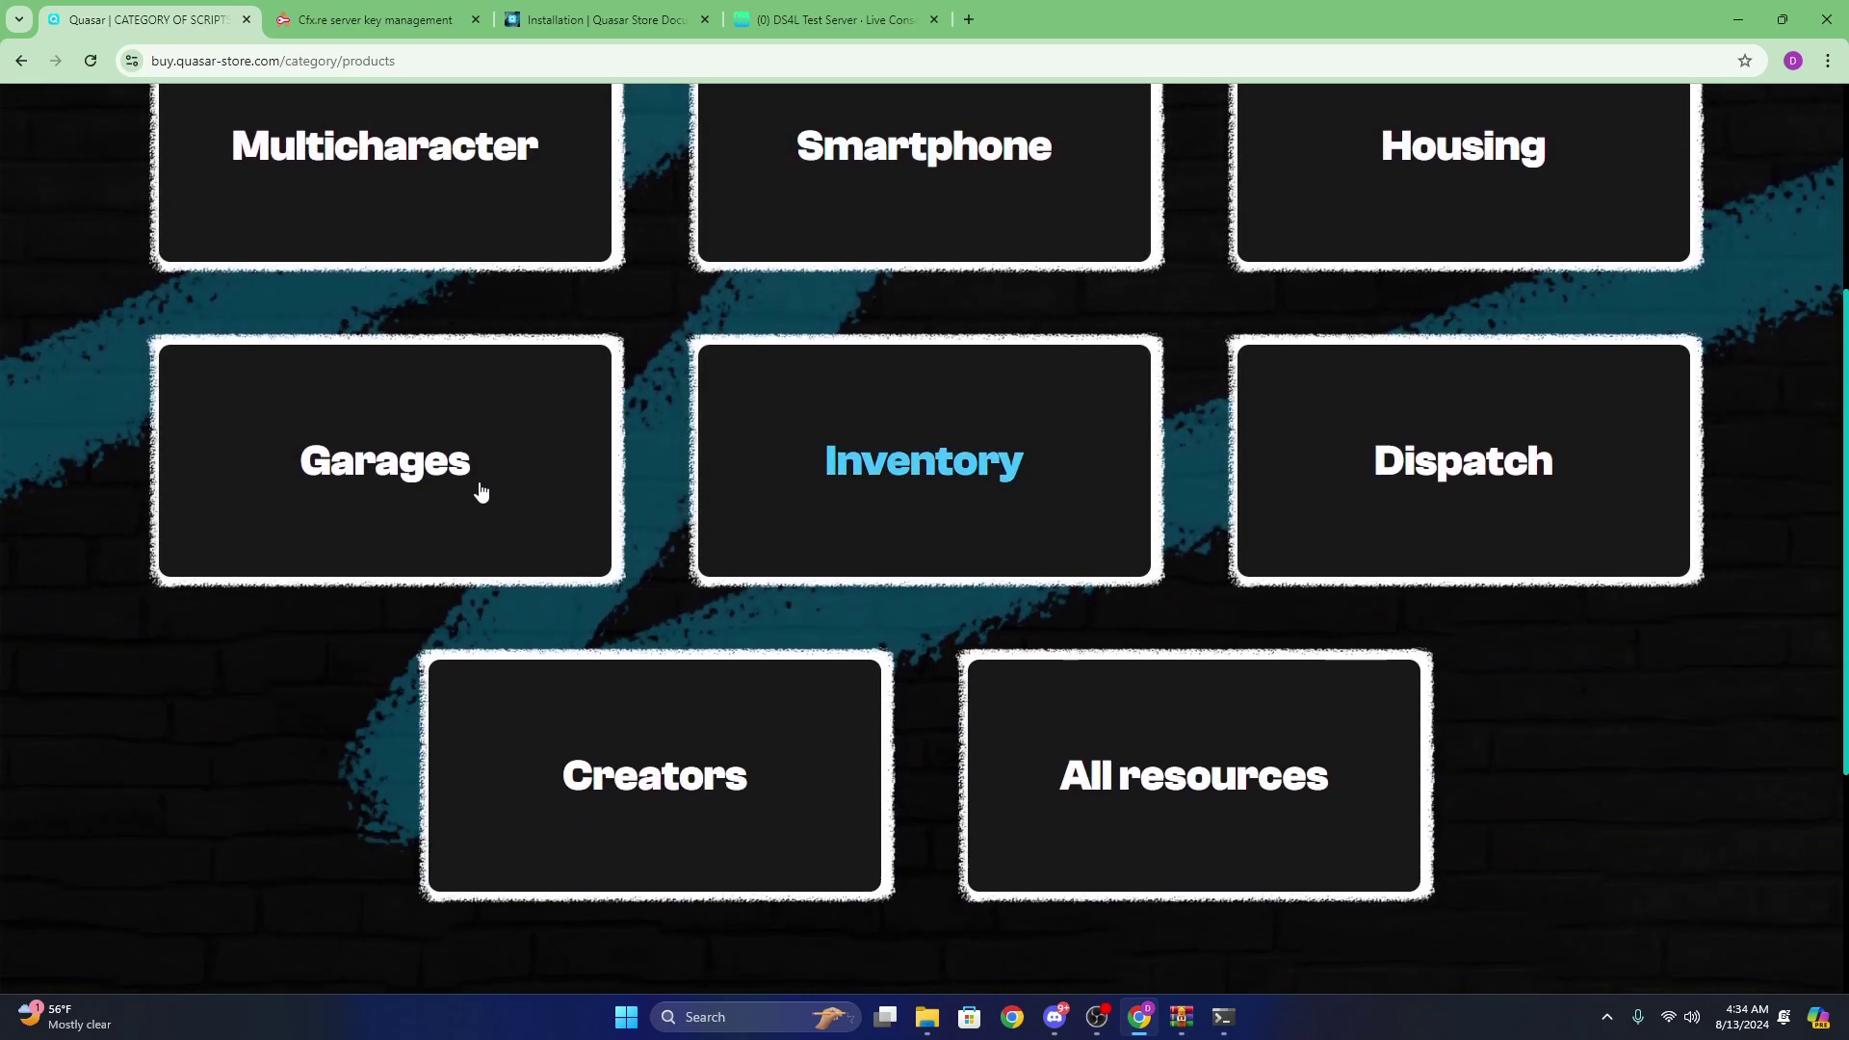
pyautogui.click(692, 450)
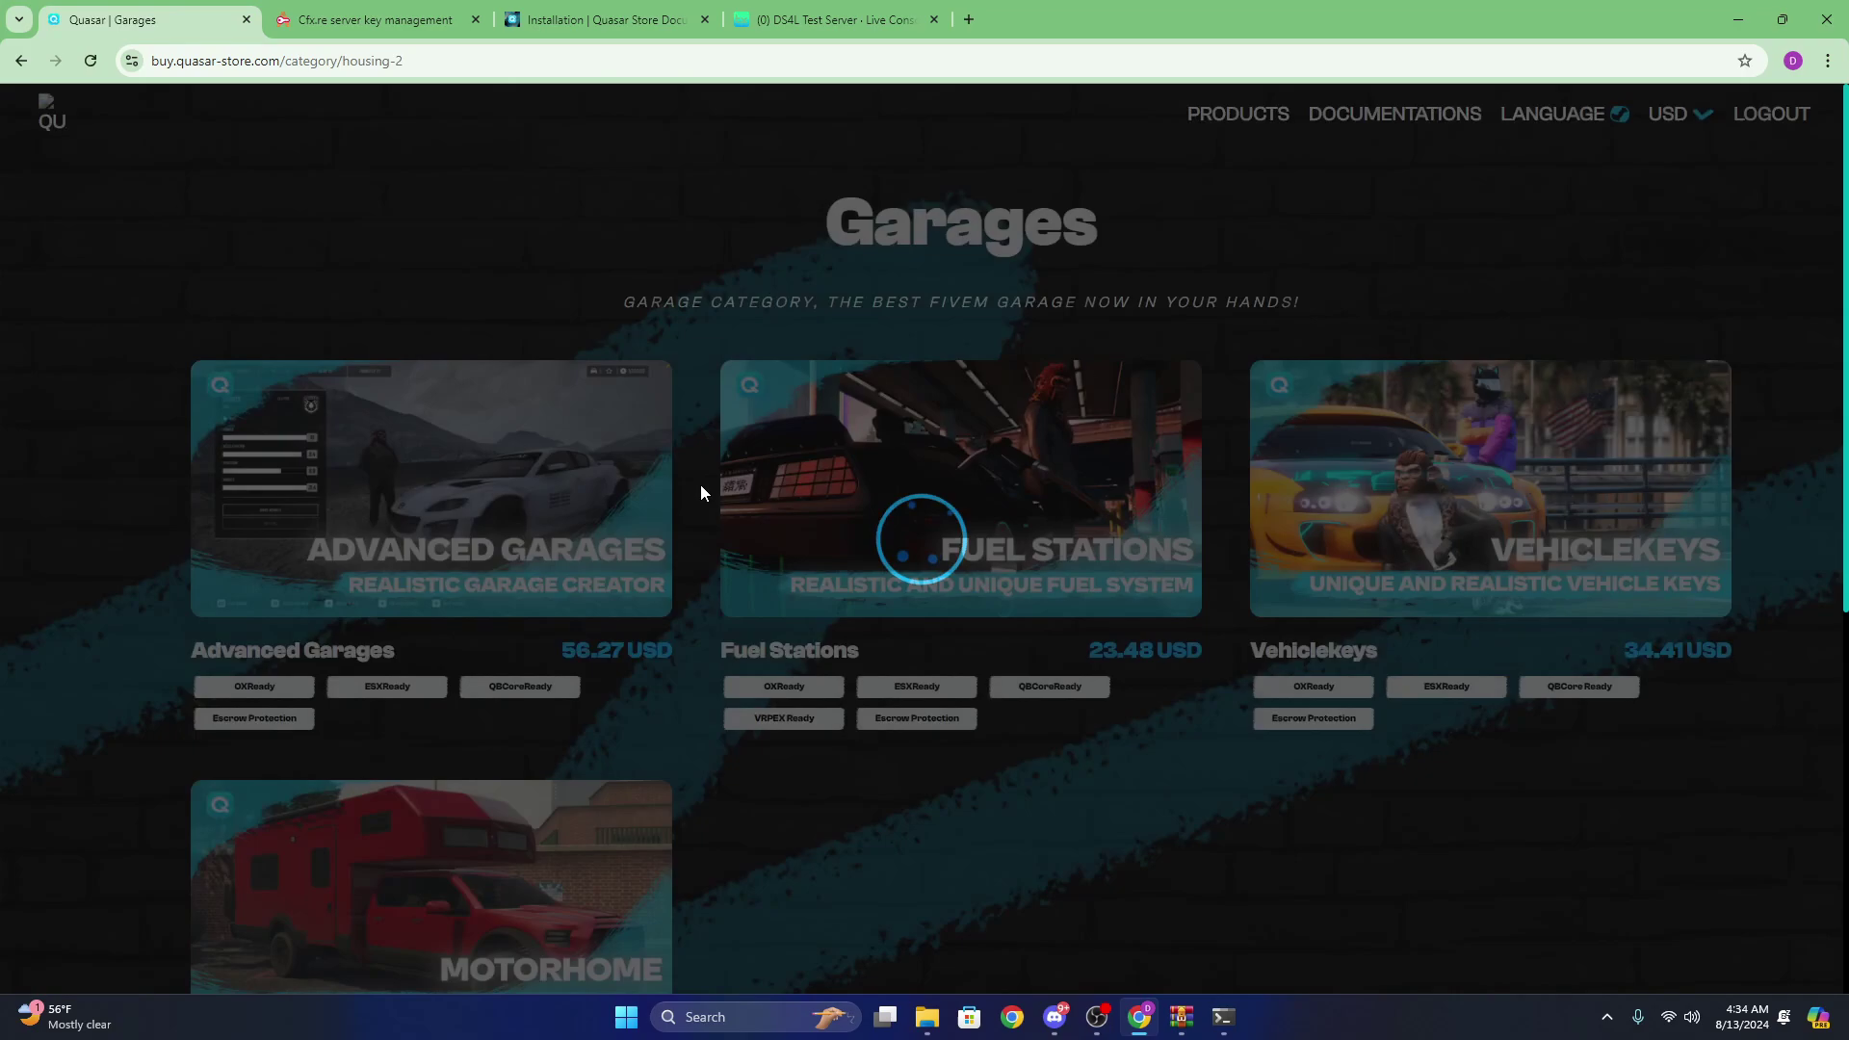
pyautogui.scroll(-1, 554, 462)
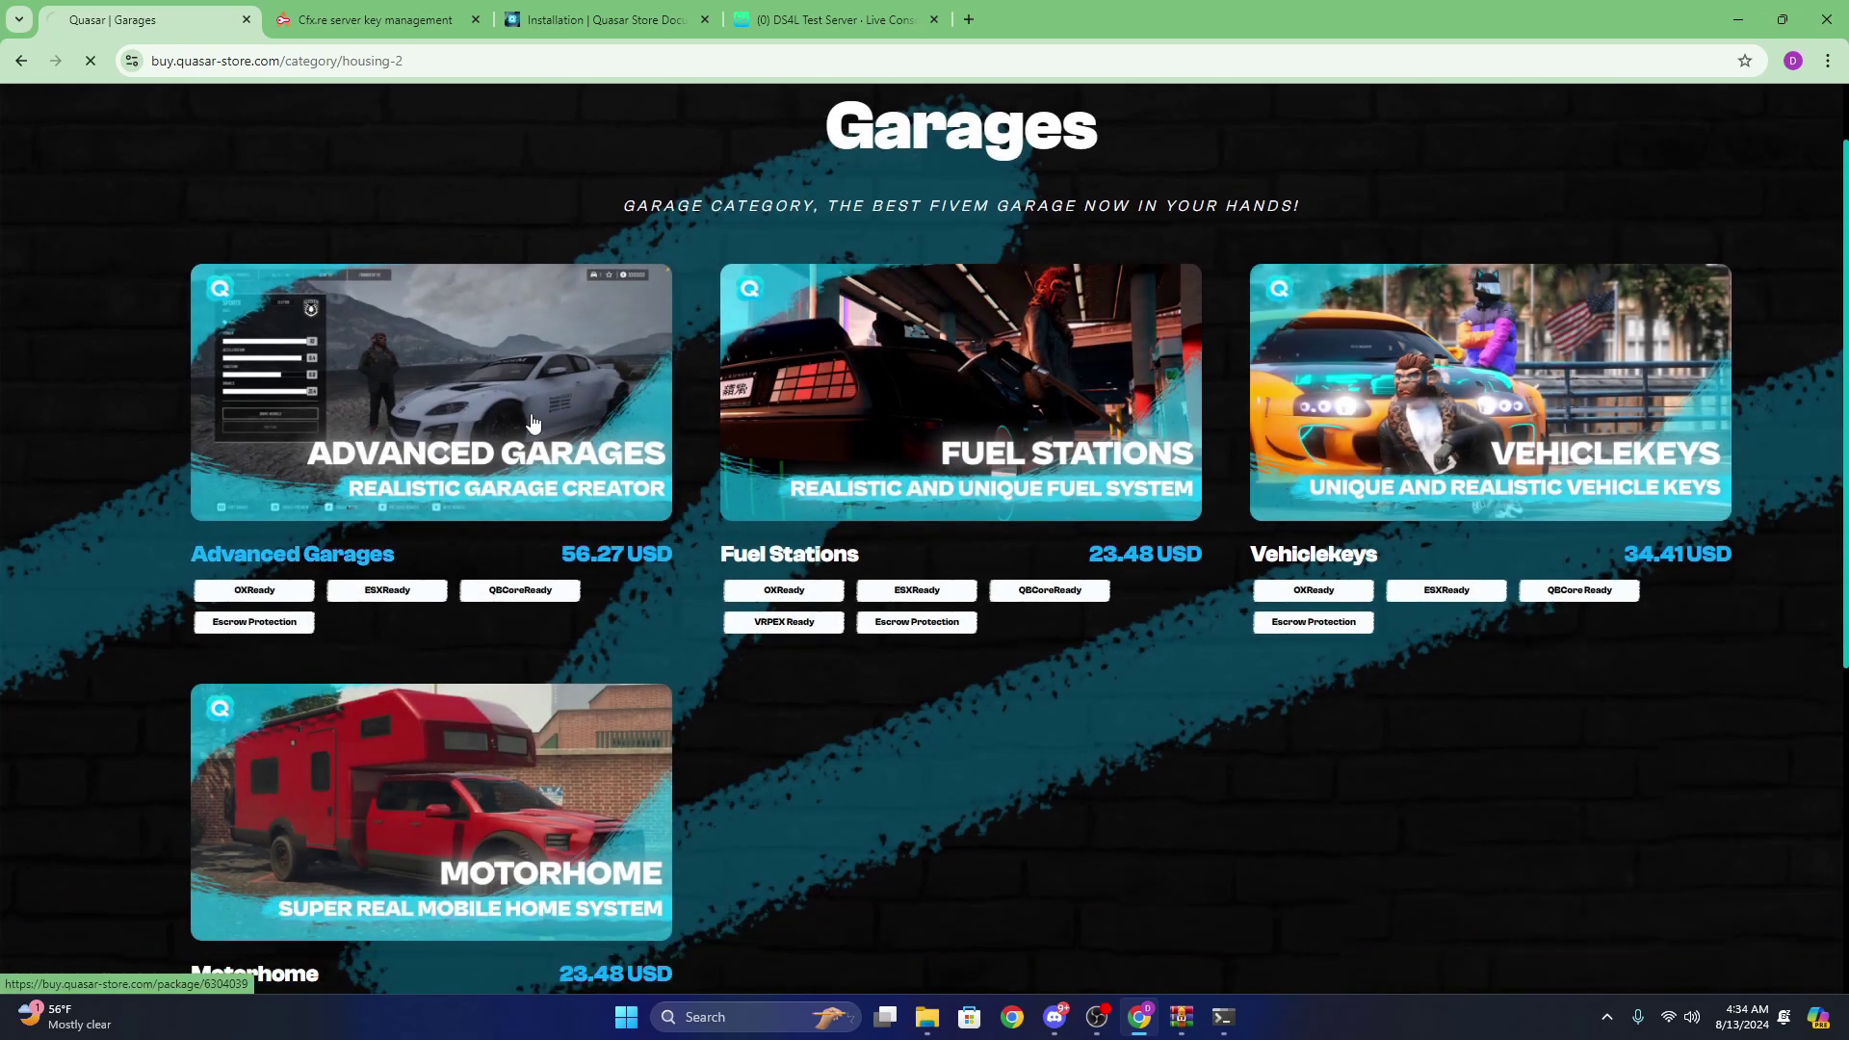
pyautogui.click(532, 421)
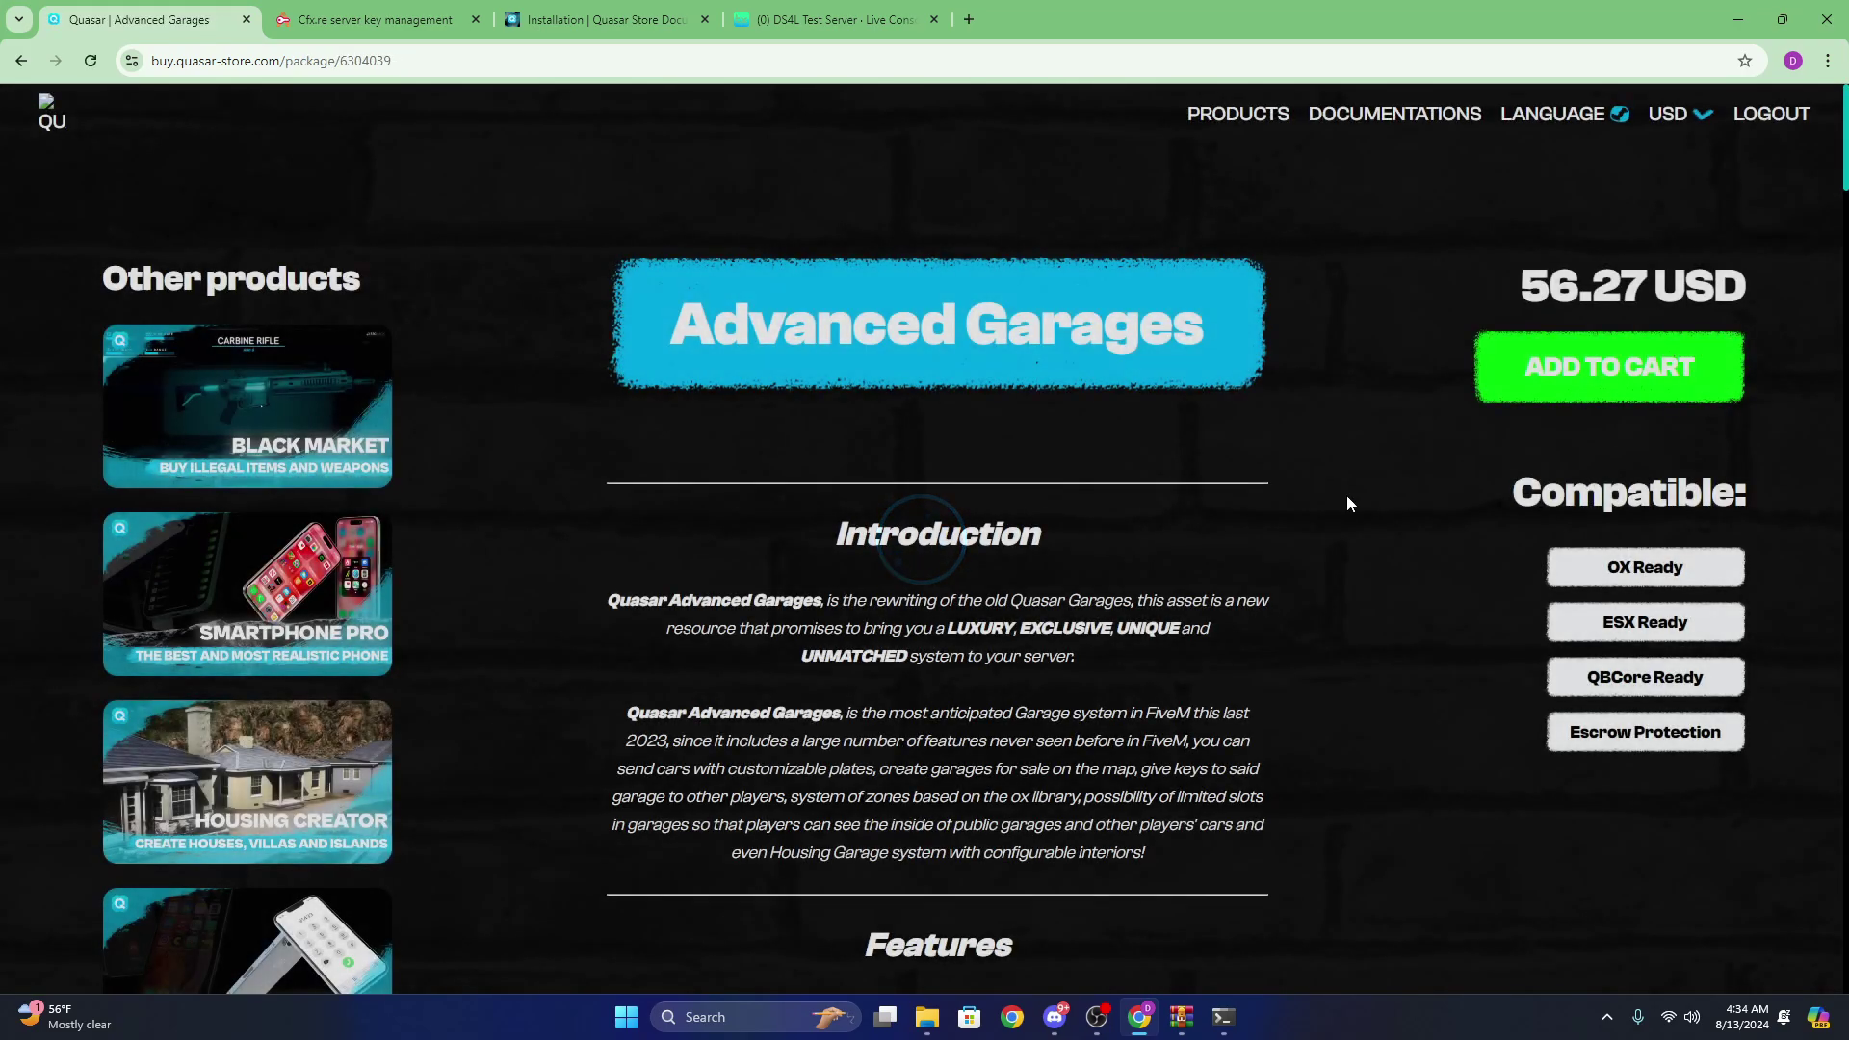
# - Switch to the Cfx.re Keymaster granted assets and locate the quasarstore Garages entry
pyautogui.click(399, 17)
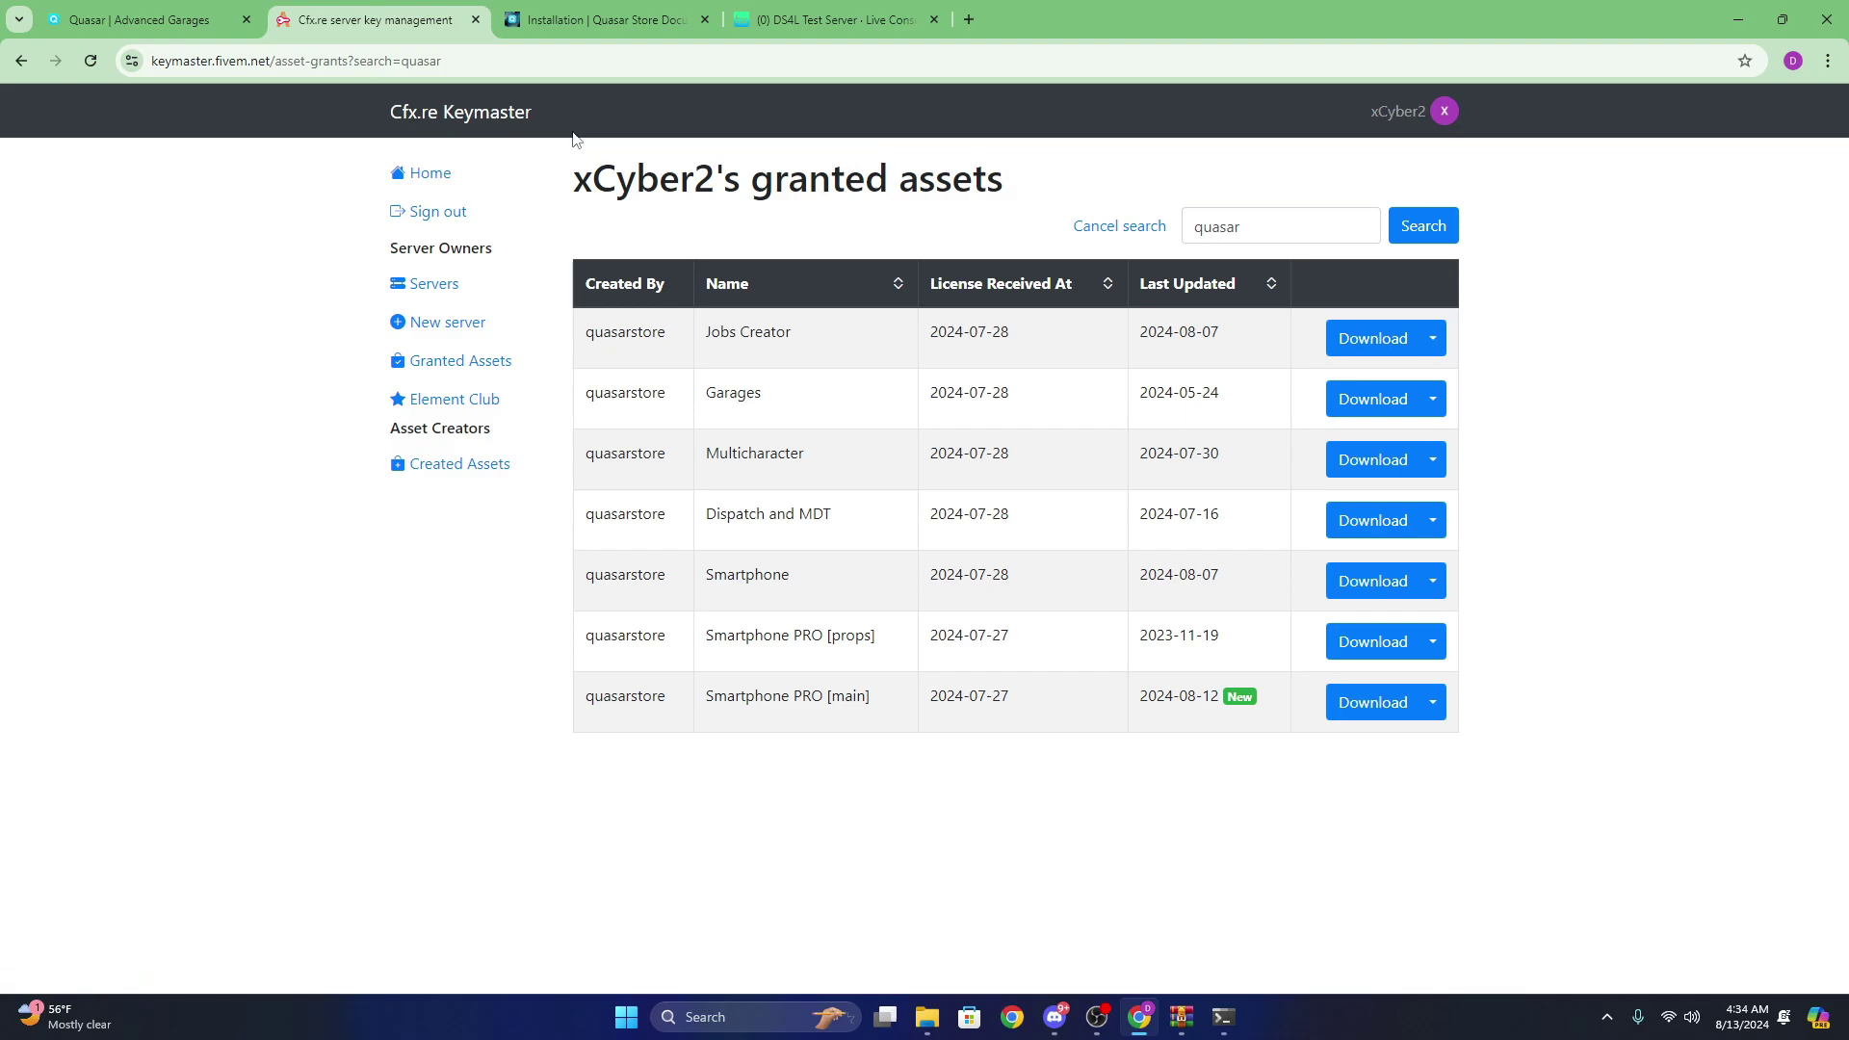
pyautogui.moveTo(1246, 228); pyautogui.dragTo(1176, 230)
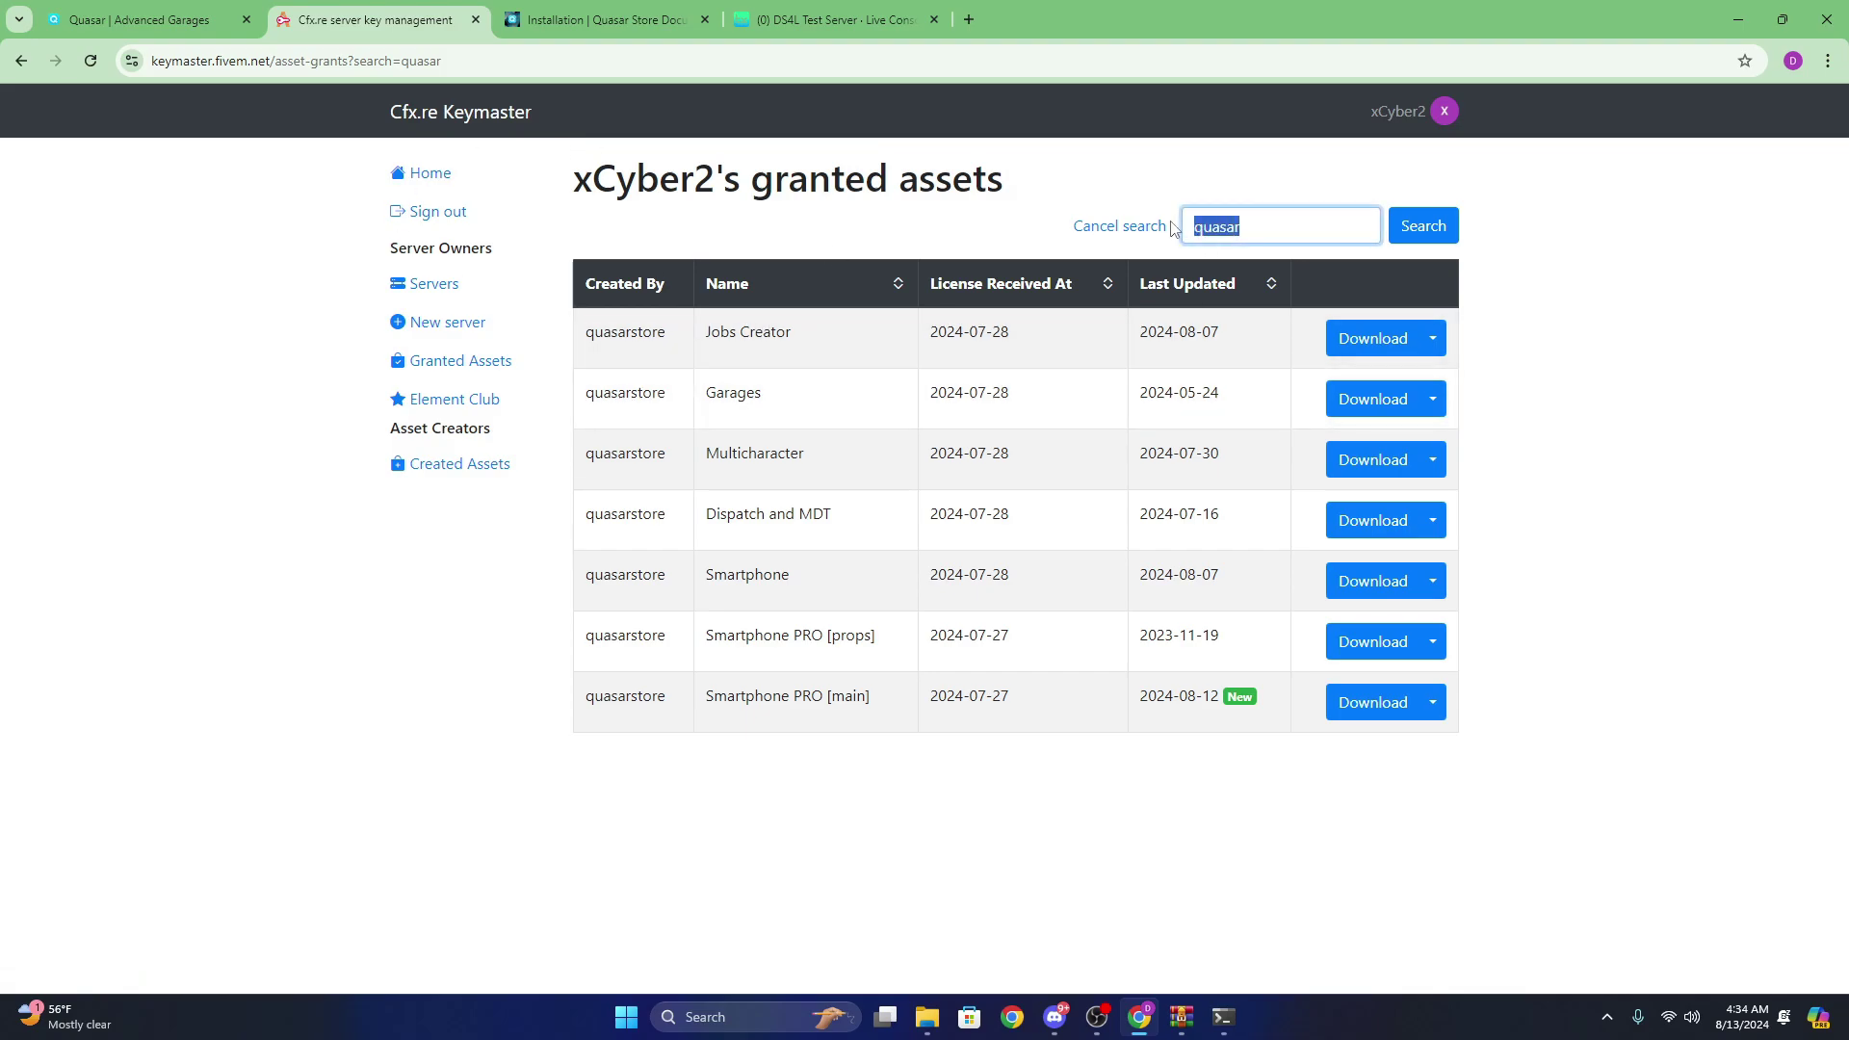
pyautogui.click(1212, 190)
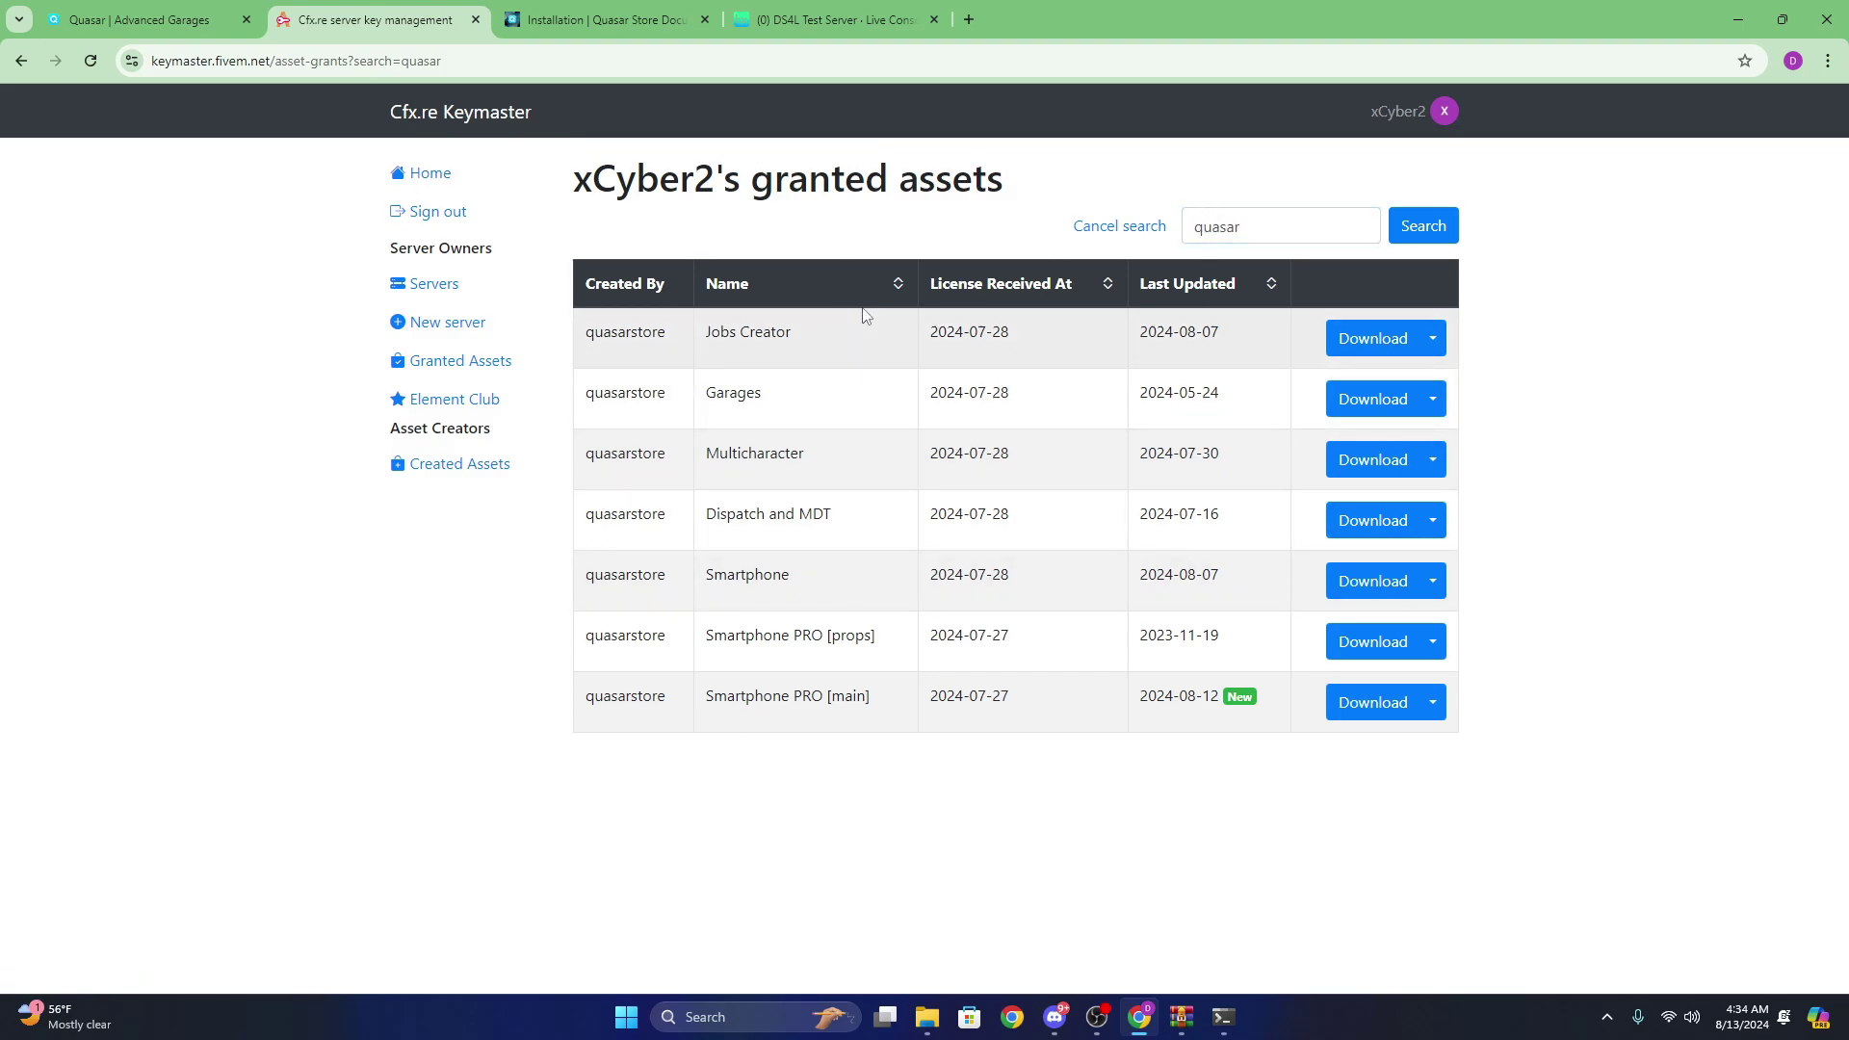
pyautogui.doubleClick(593, 397)
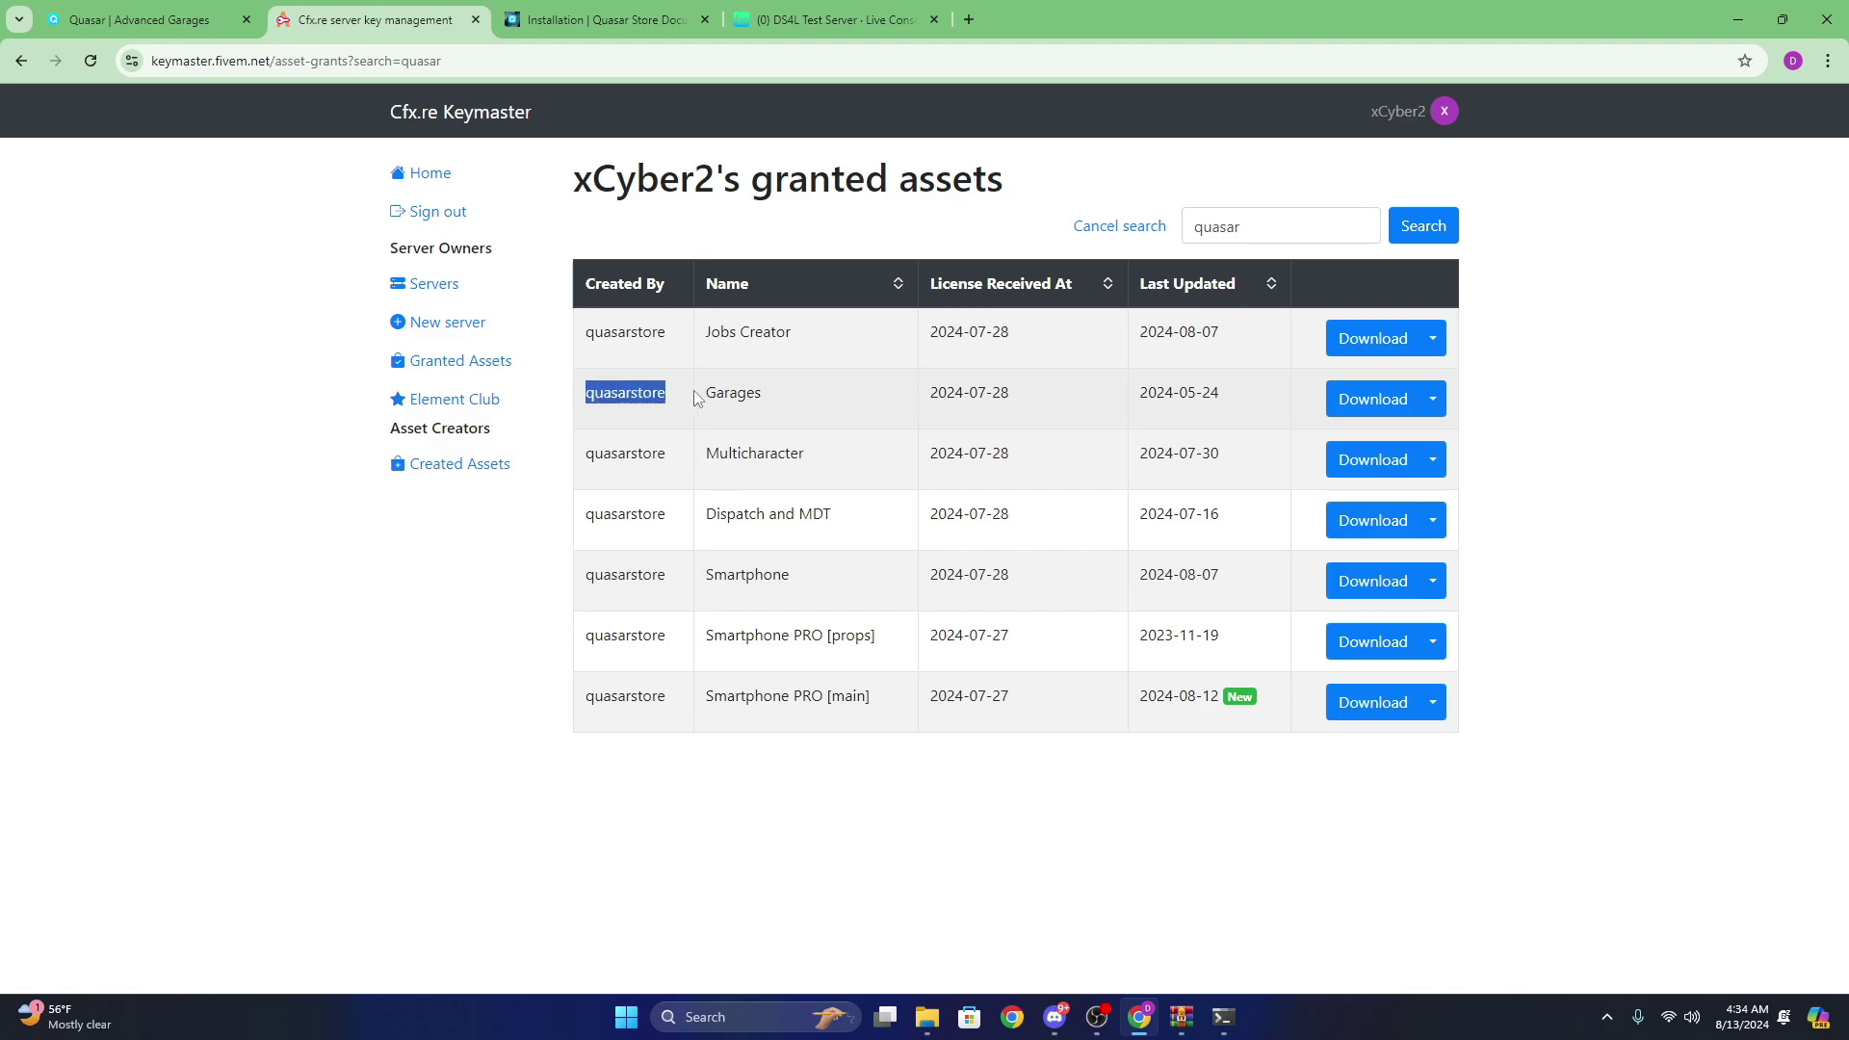
pyautogui.doubleClick(771, 394)
pyautogui.click(773, 395)
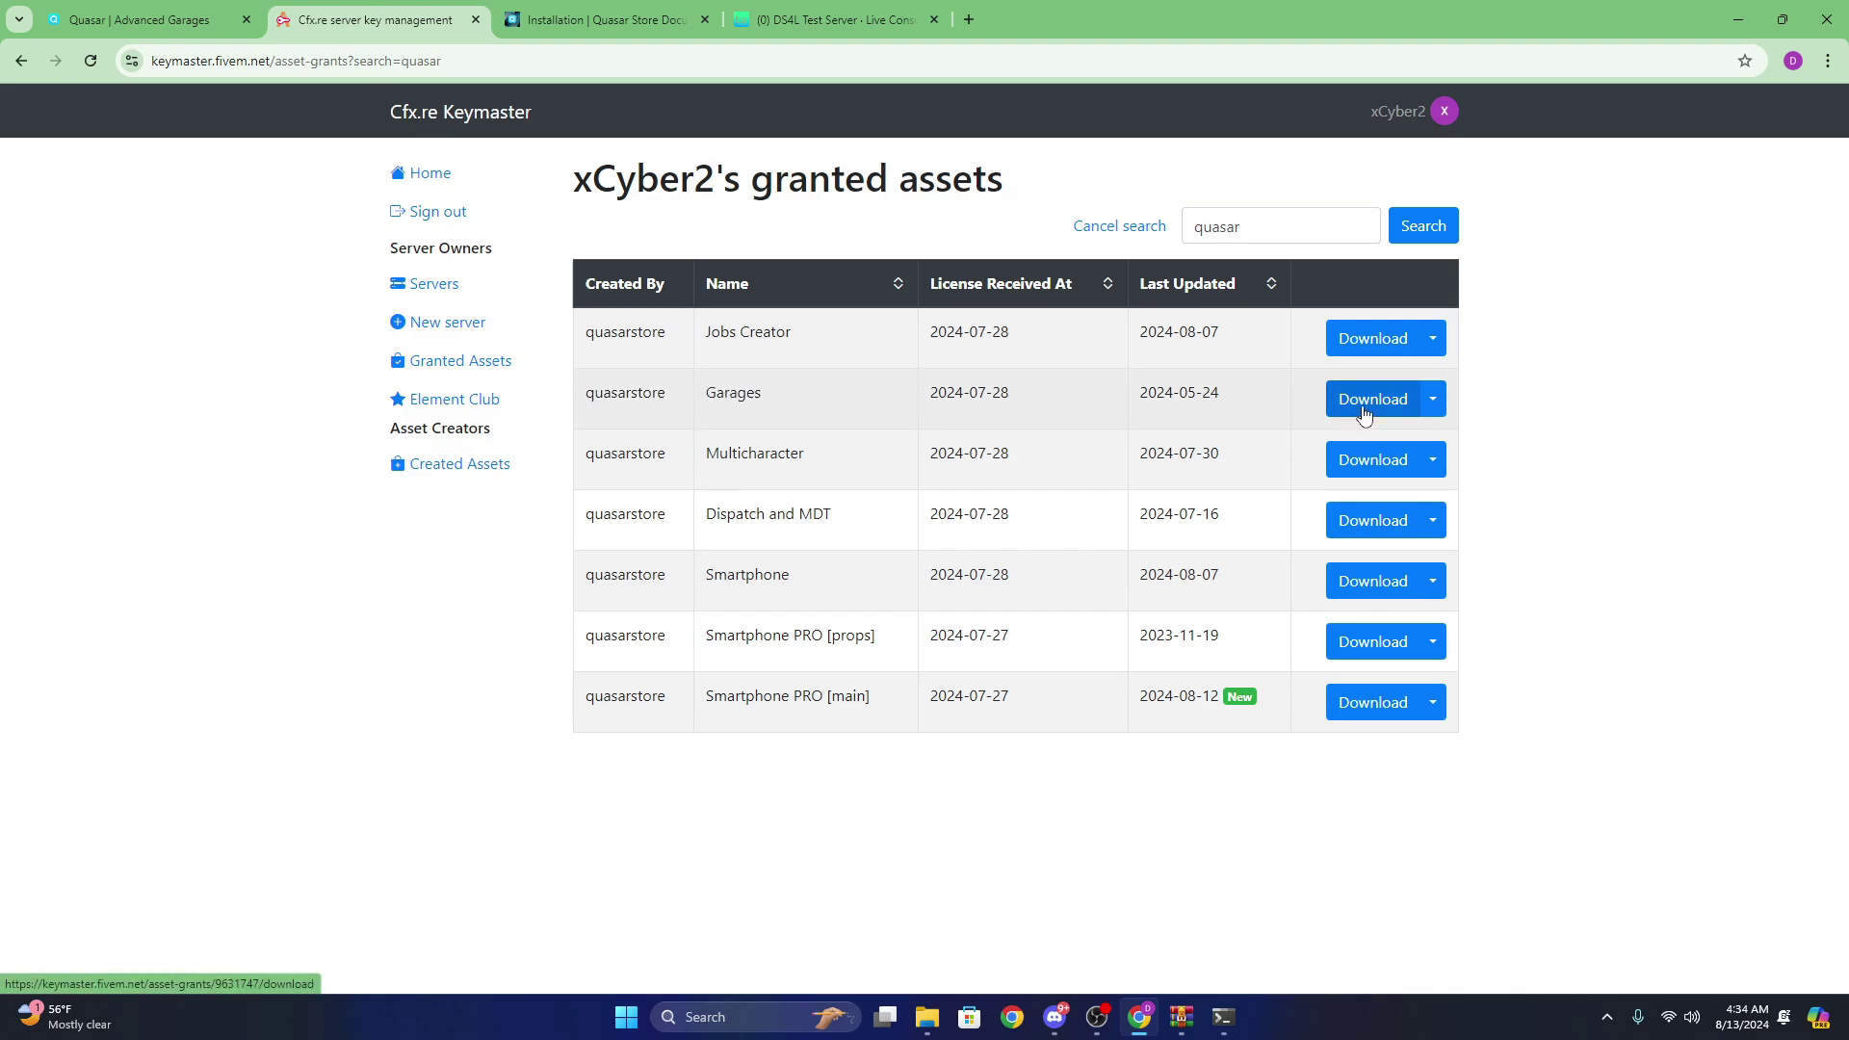
# - Close the multicharacter archive and open [advancedgarages].pack.zip from the Quasar Scripts folder in WinRAR
pyautogui.click(1182, 1021)
pyautogui.click(1729, 115)
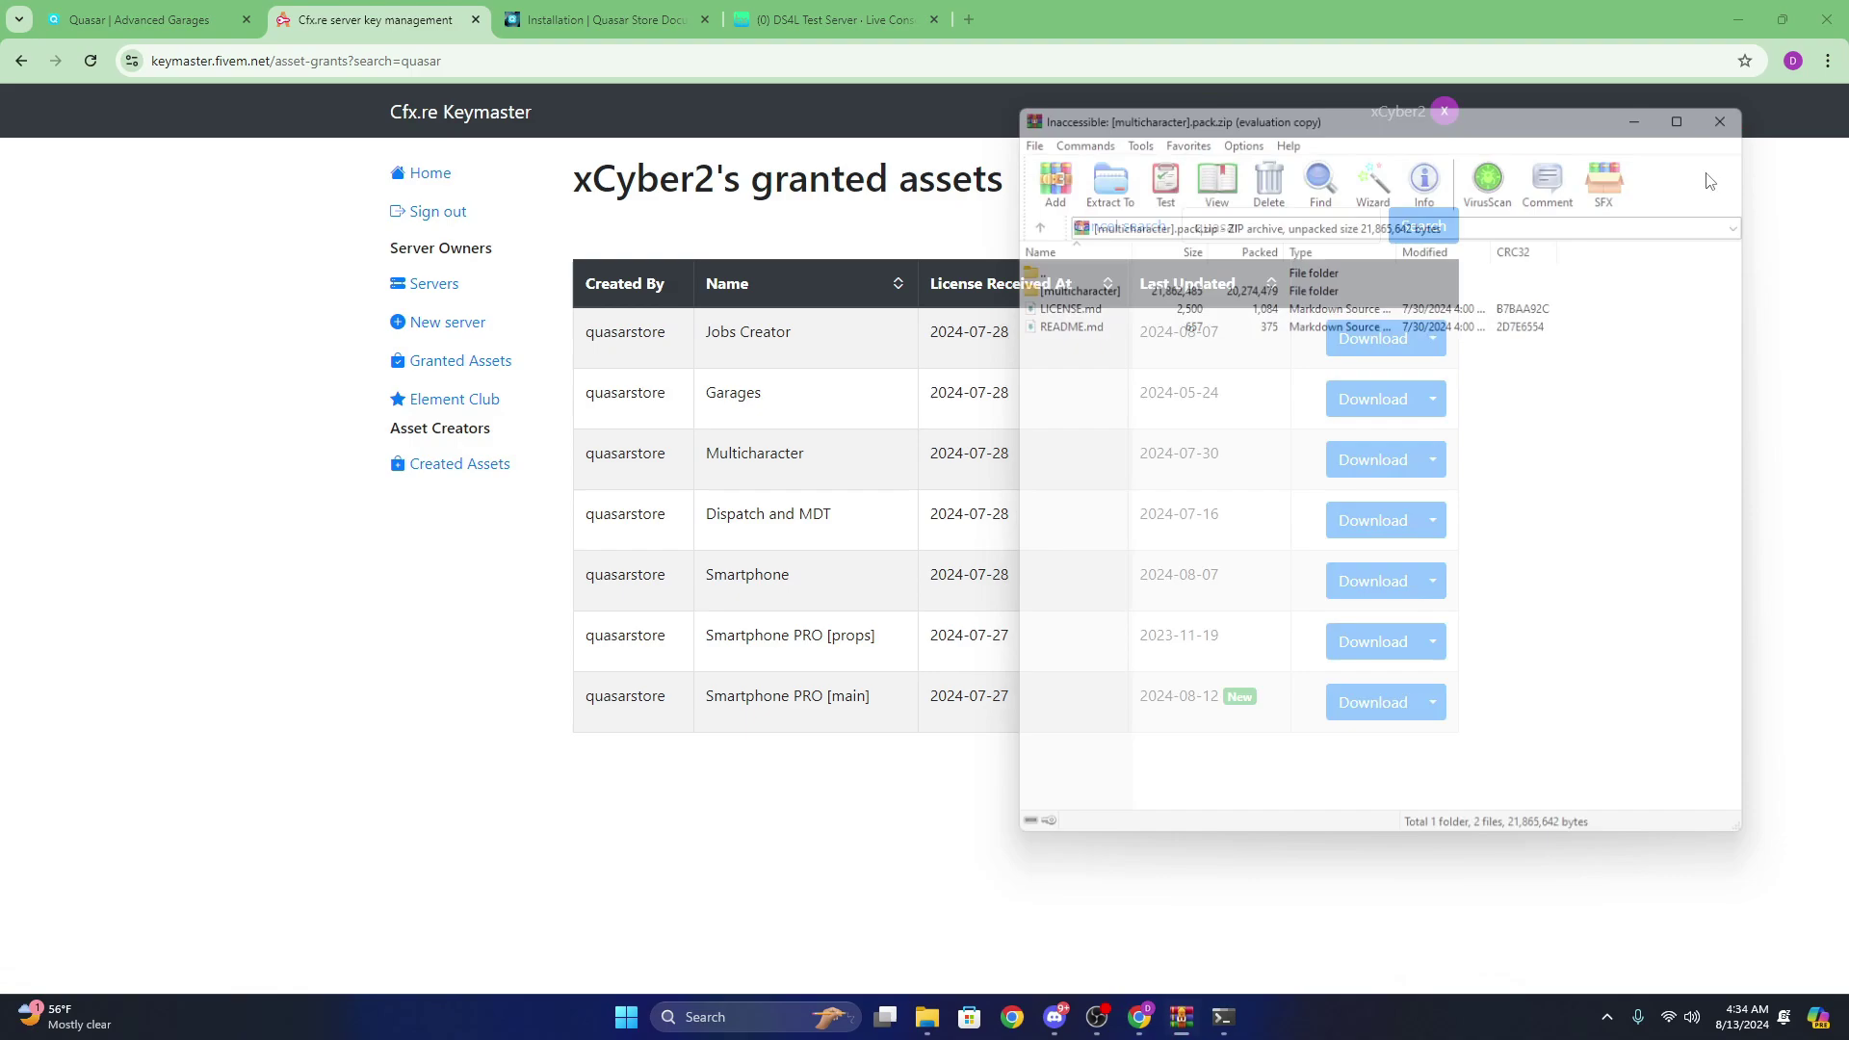
pyautogui.click(948, 1017)
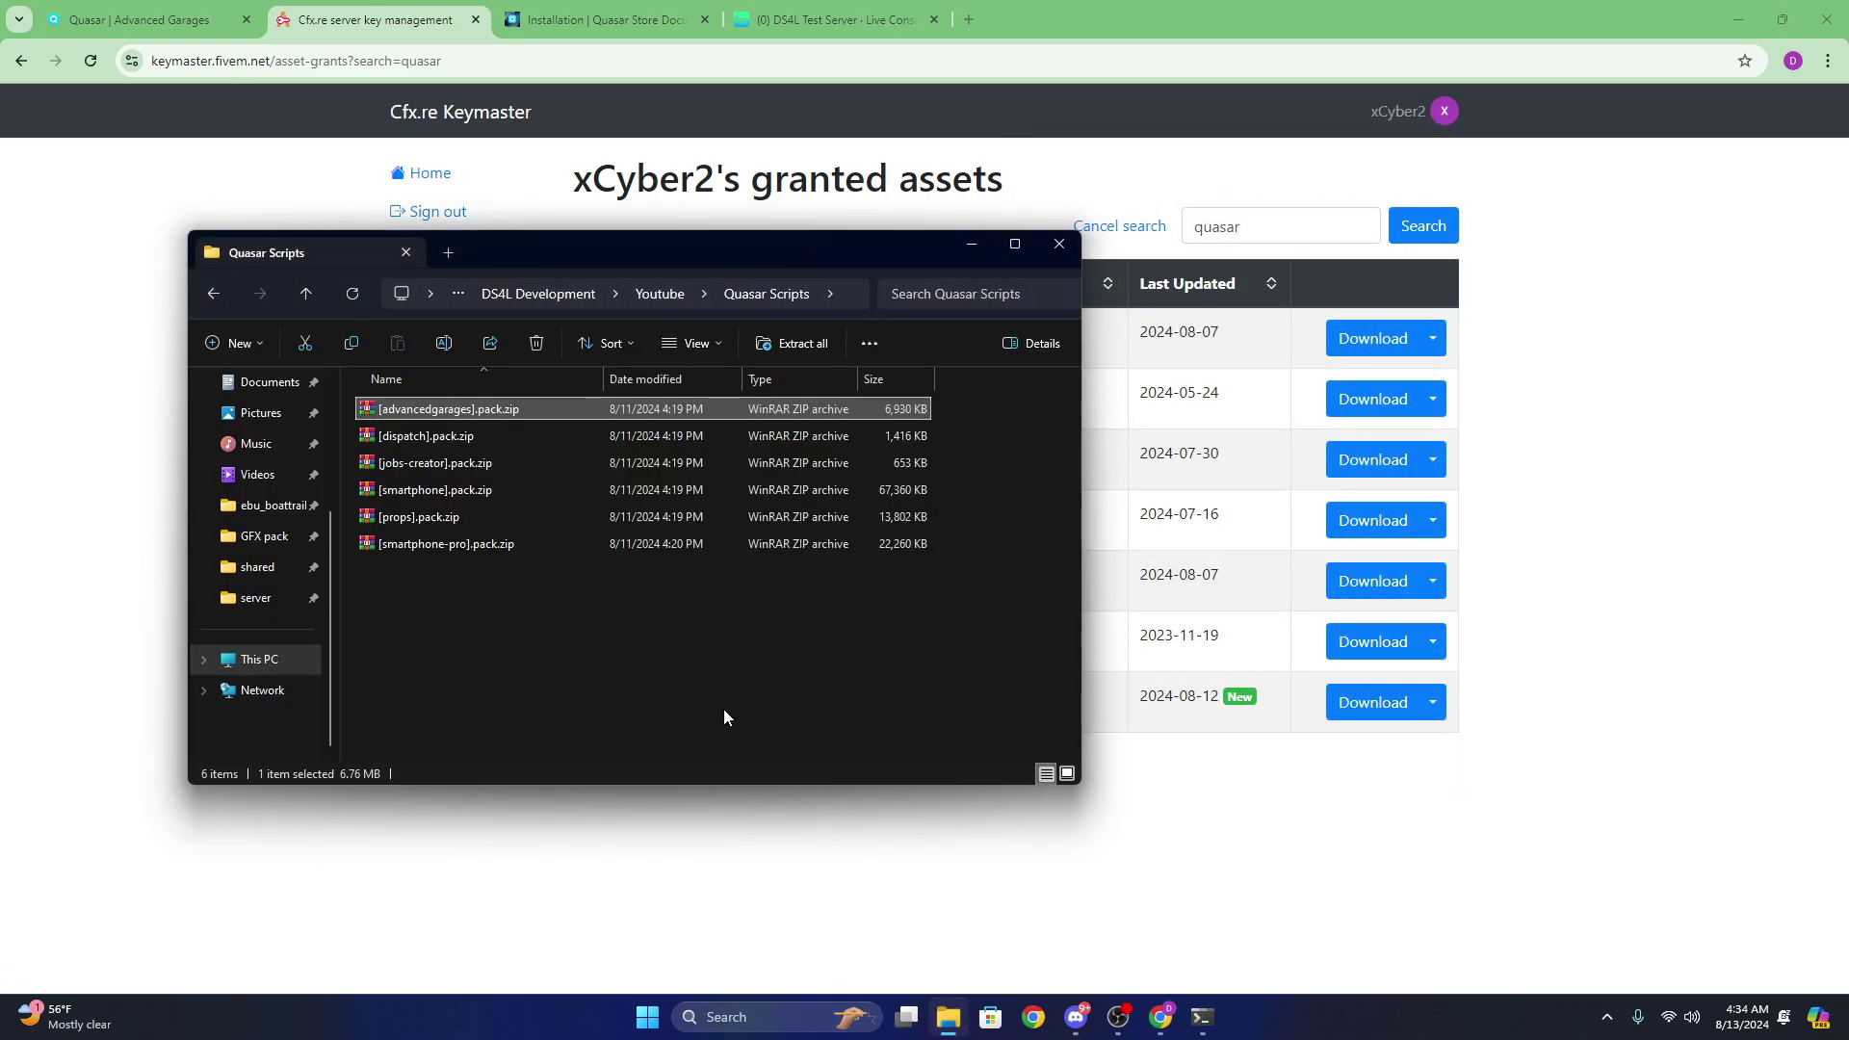
pyautogui.click(502, 414)
pyautogui.doubleClick(503, 415)
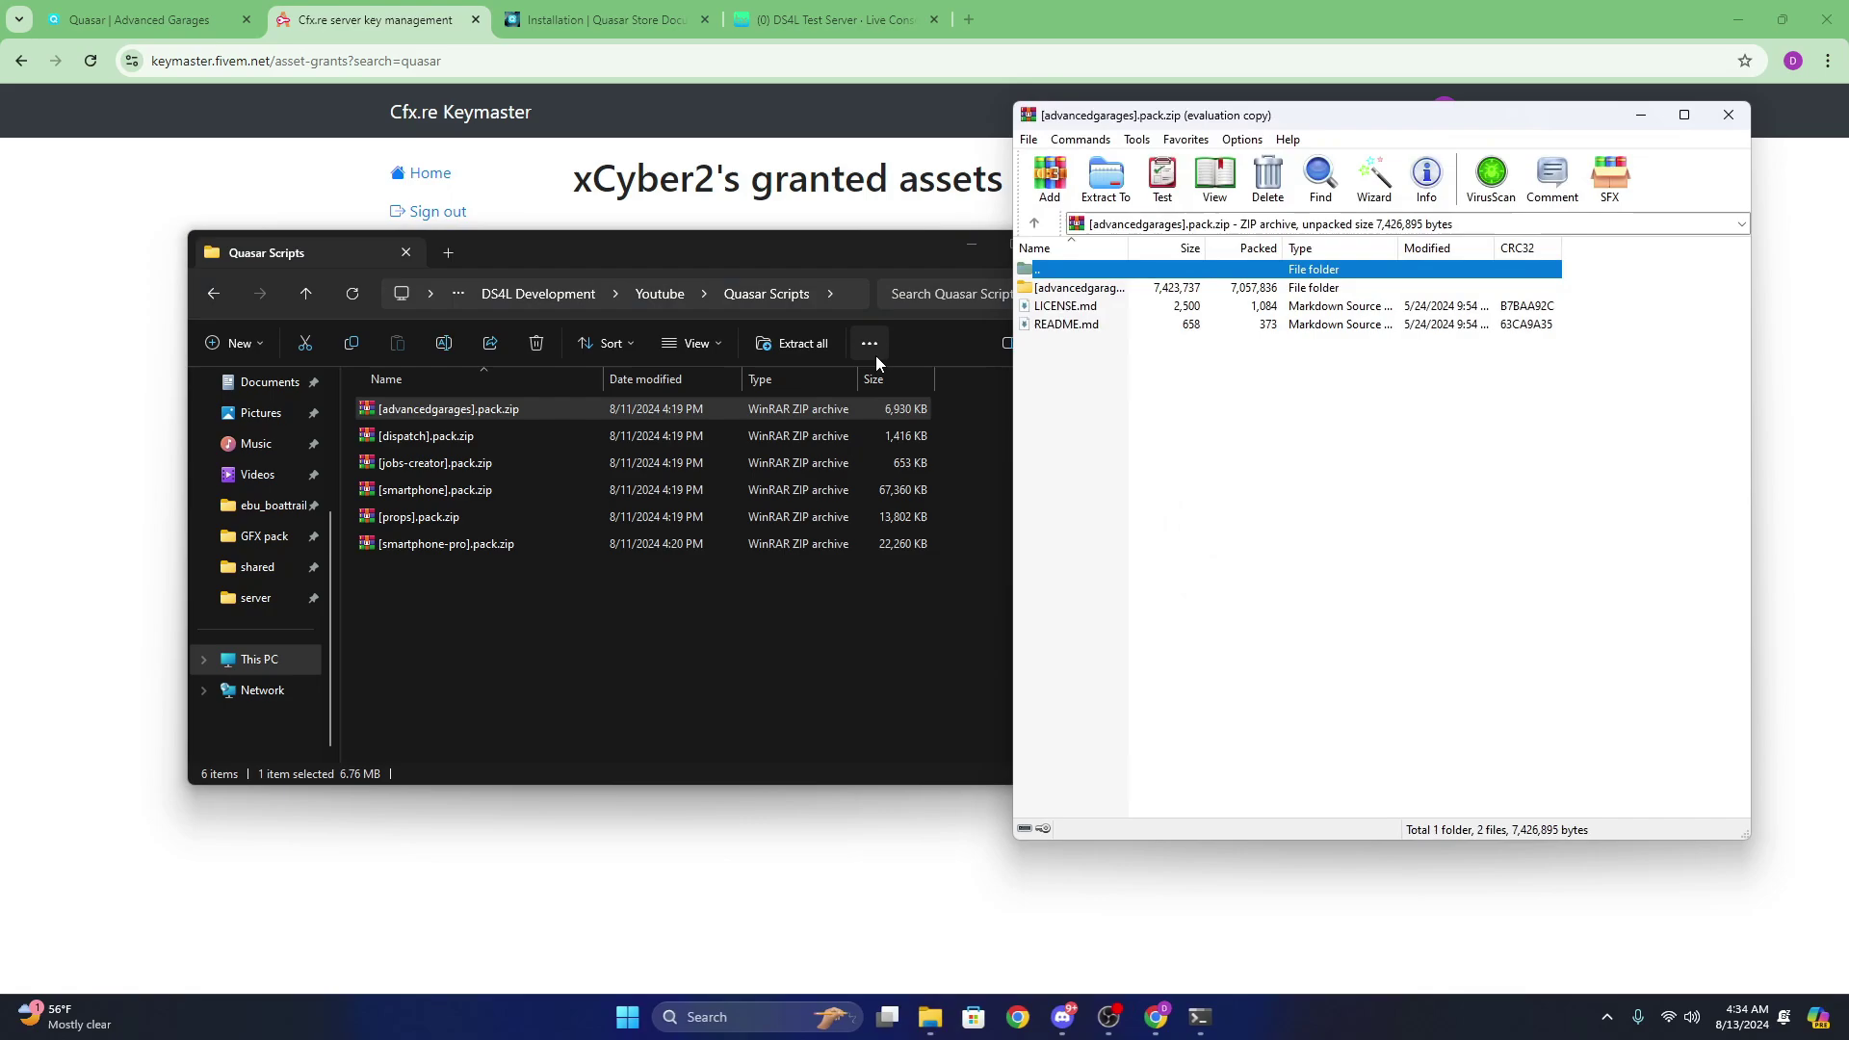
# - Clear the other windows from the desktop and open the server's resources\[quasar] folder beside the archive
pyautogui.click(972, 251)
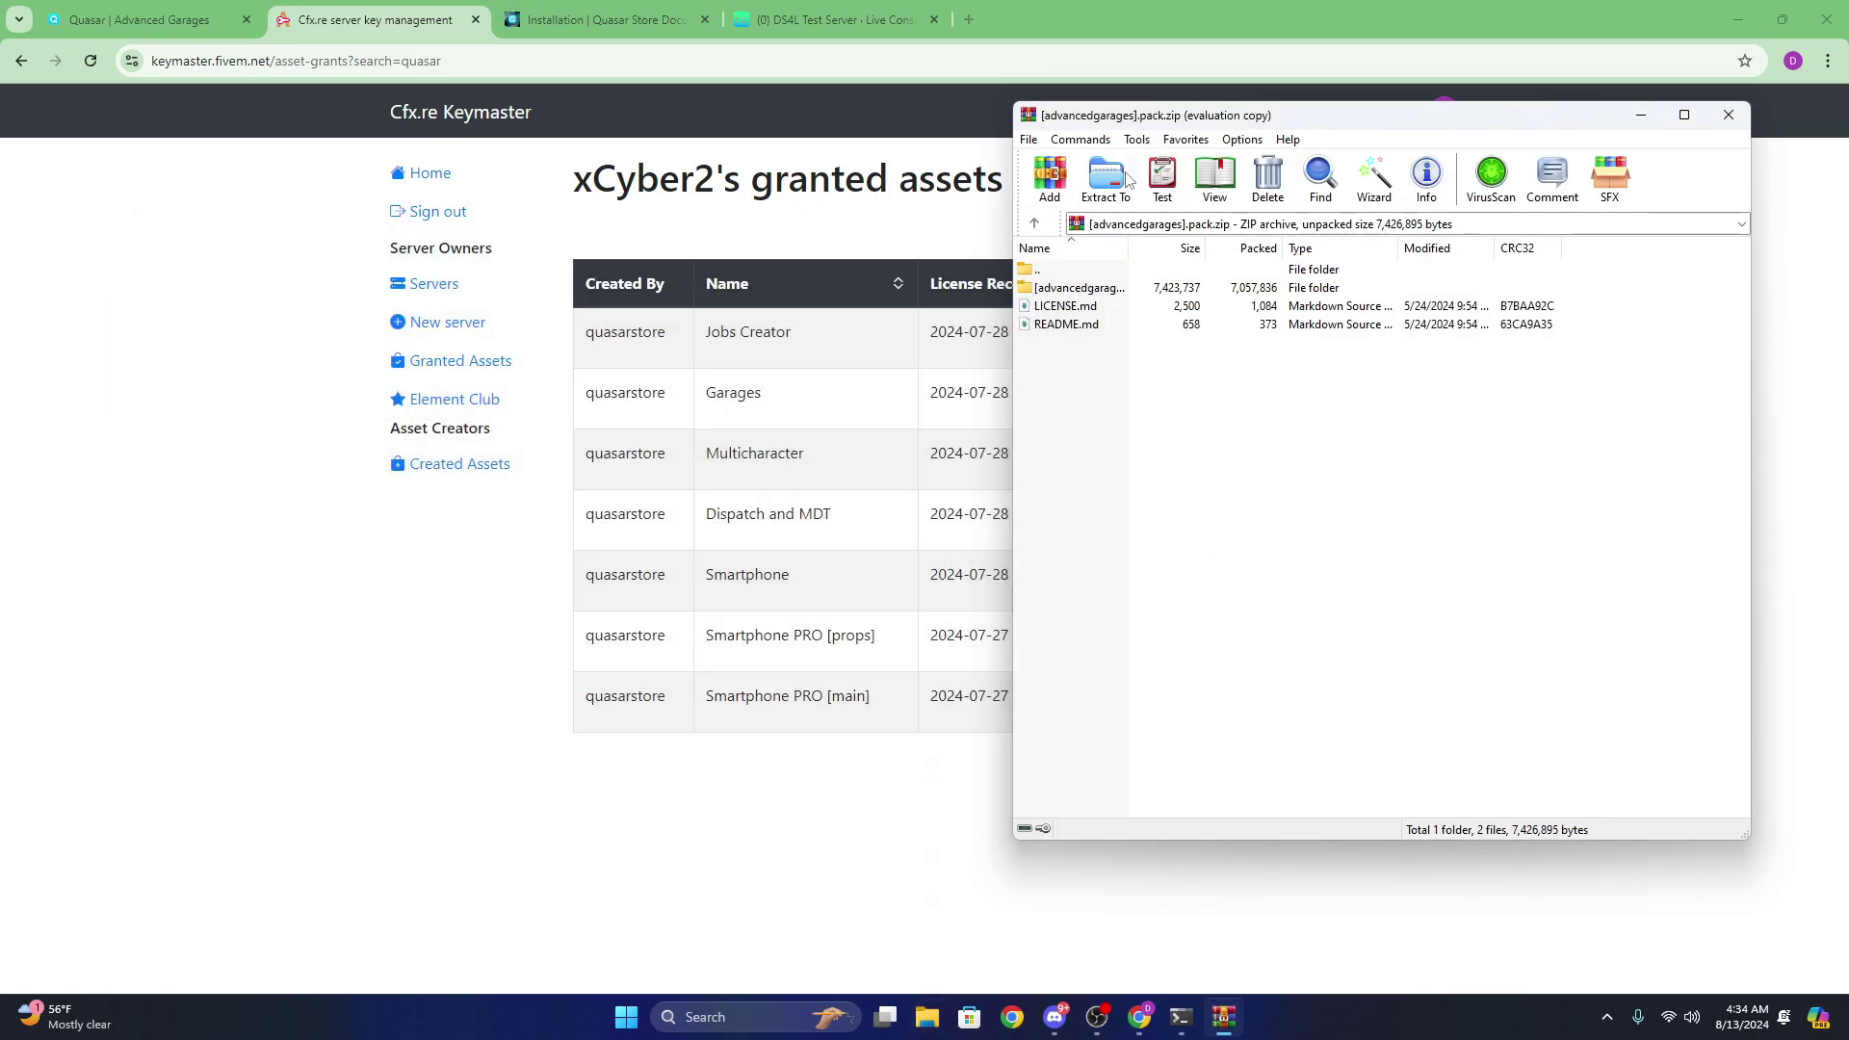
pyautogui.click(1730, 4)
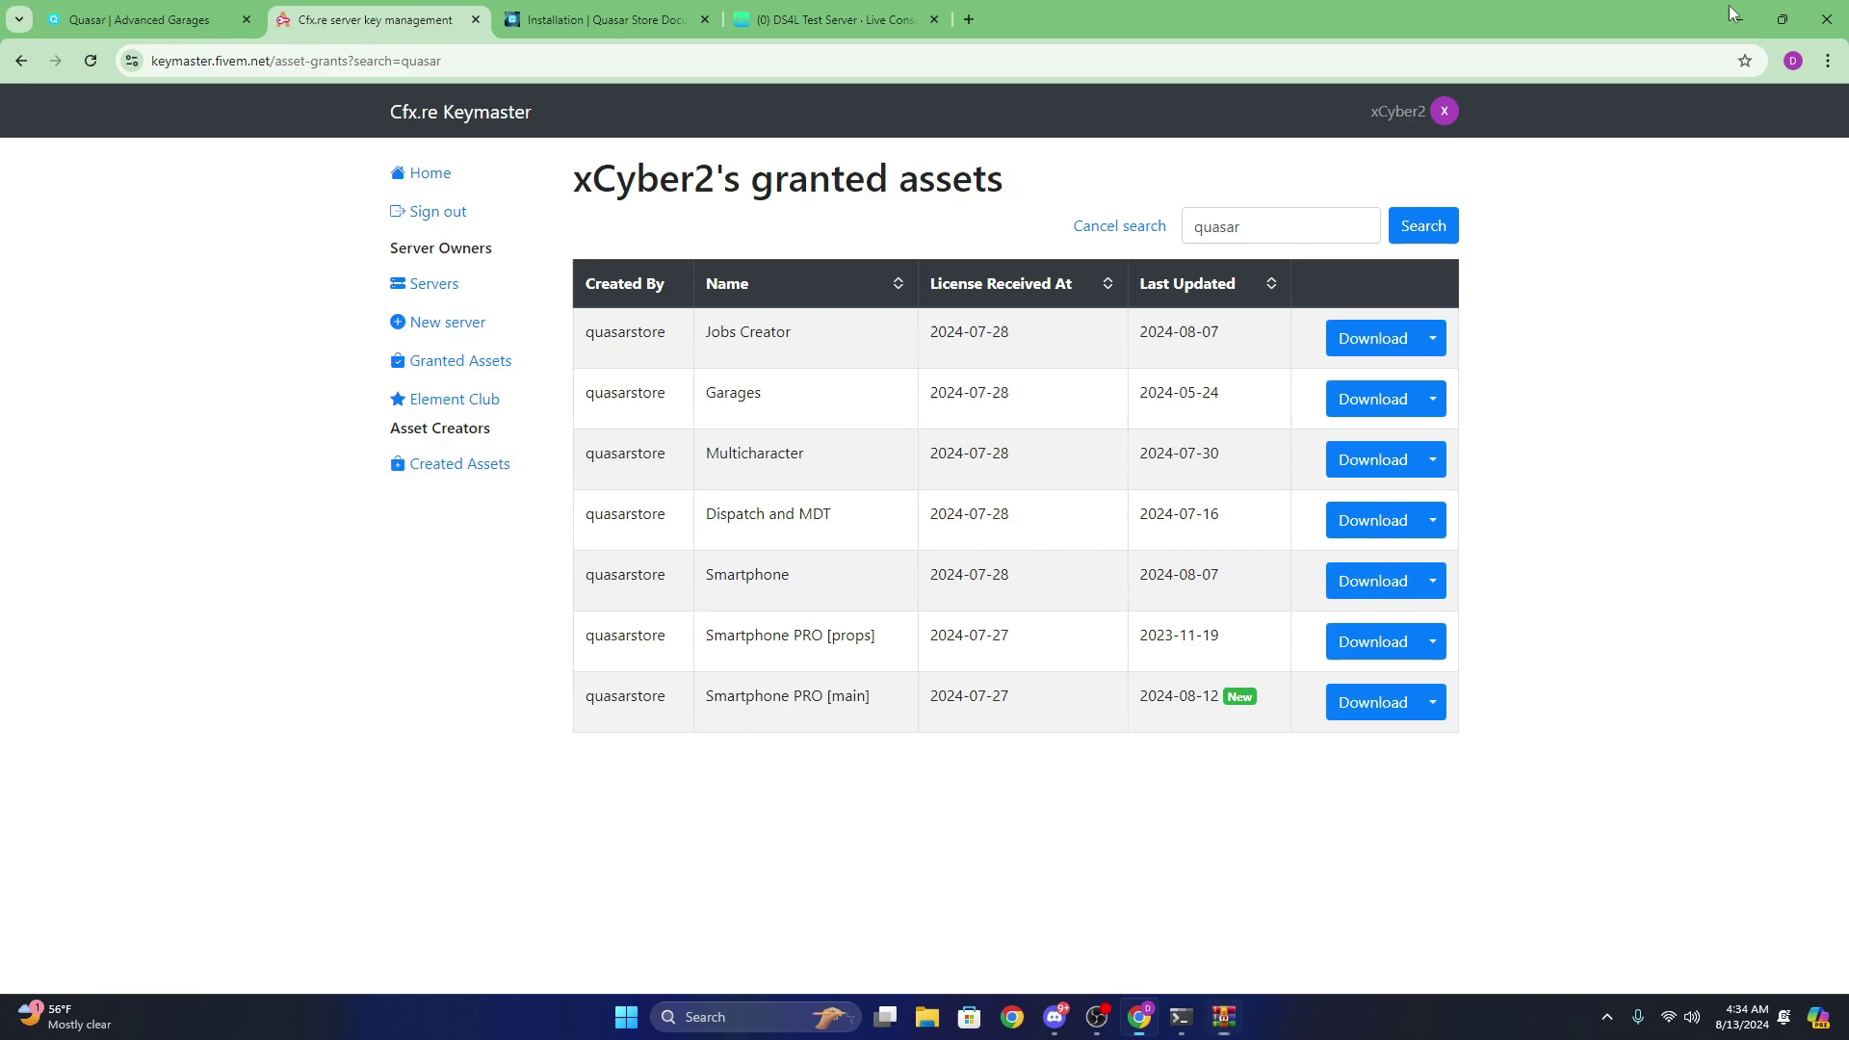
pyautogui.click(1213, 81)
pyautogui.click(1649, 87)
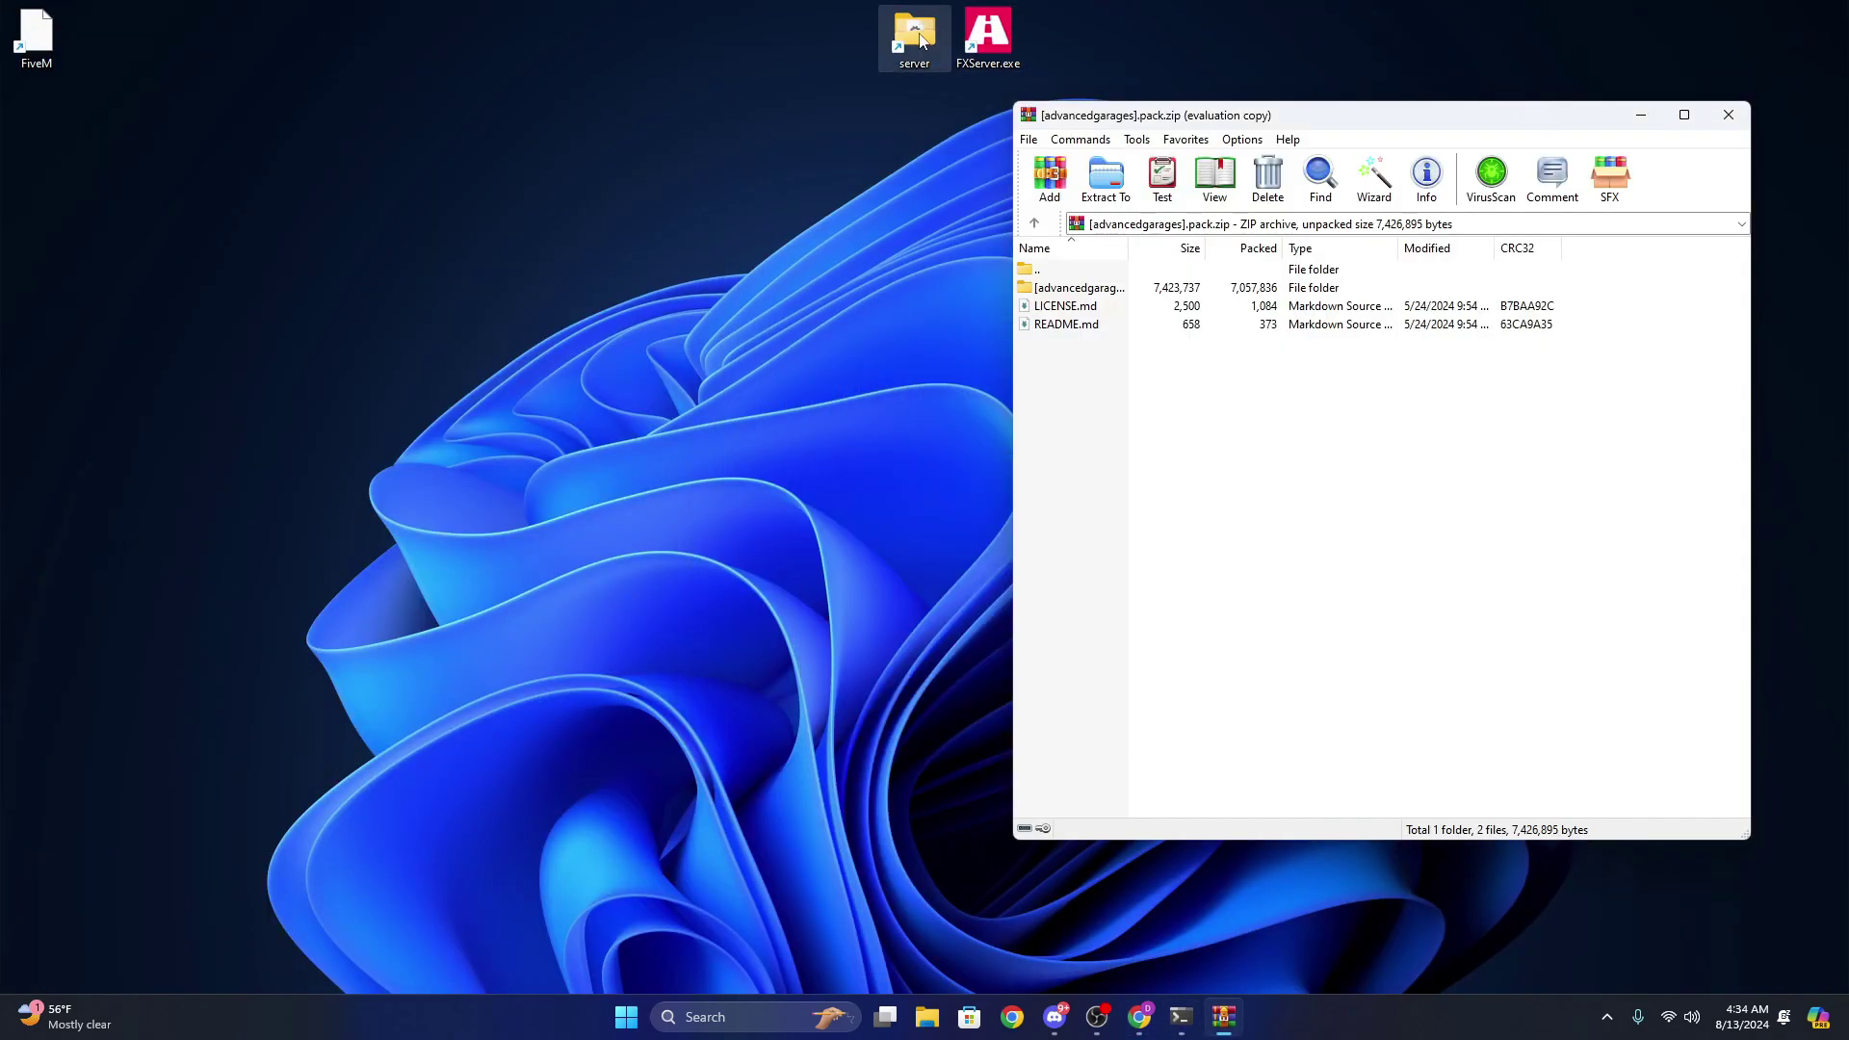
pyautogui.doubleClick(915, 34)
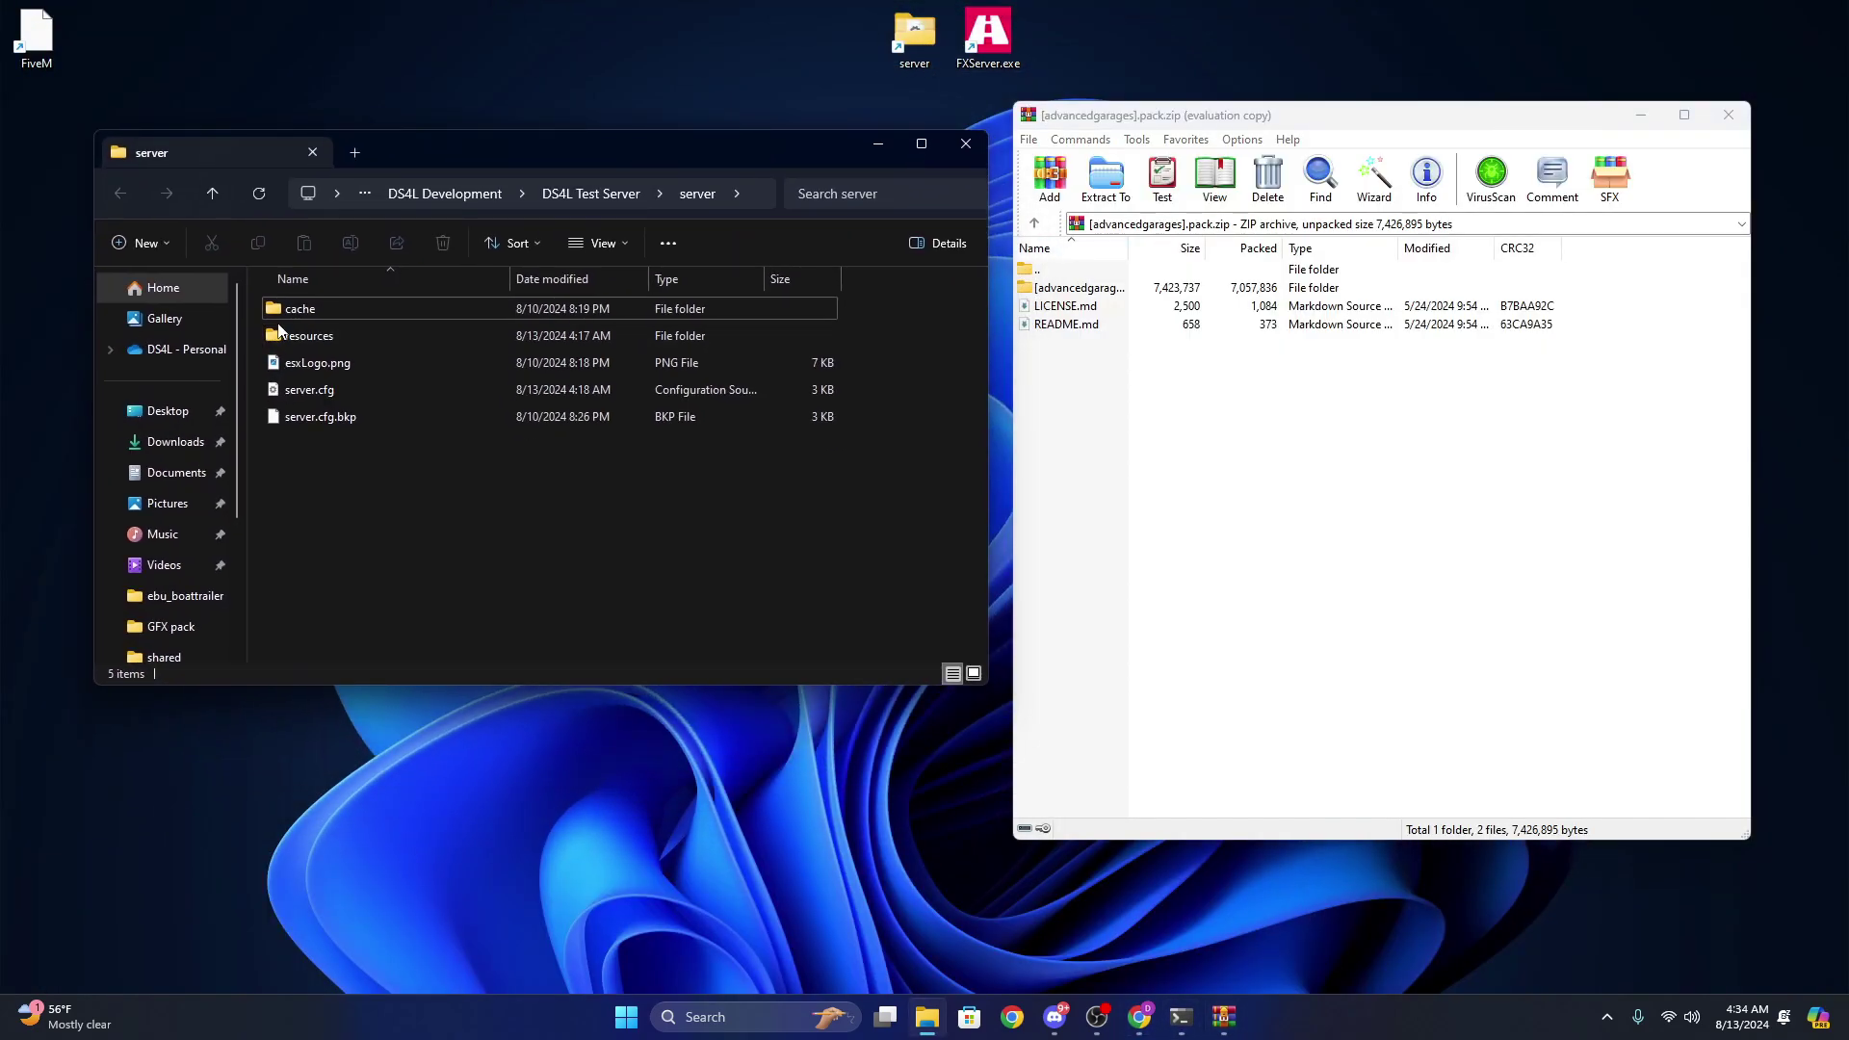
pyautogui.click(299, 337)
pyautogui.doubleClick(299, 337)
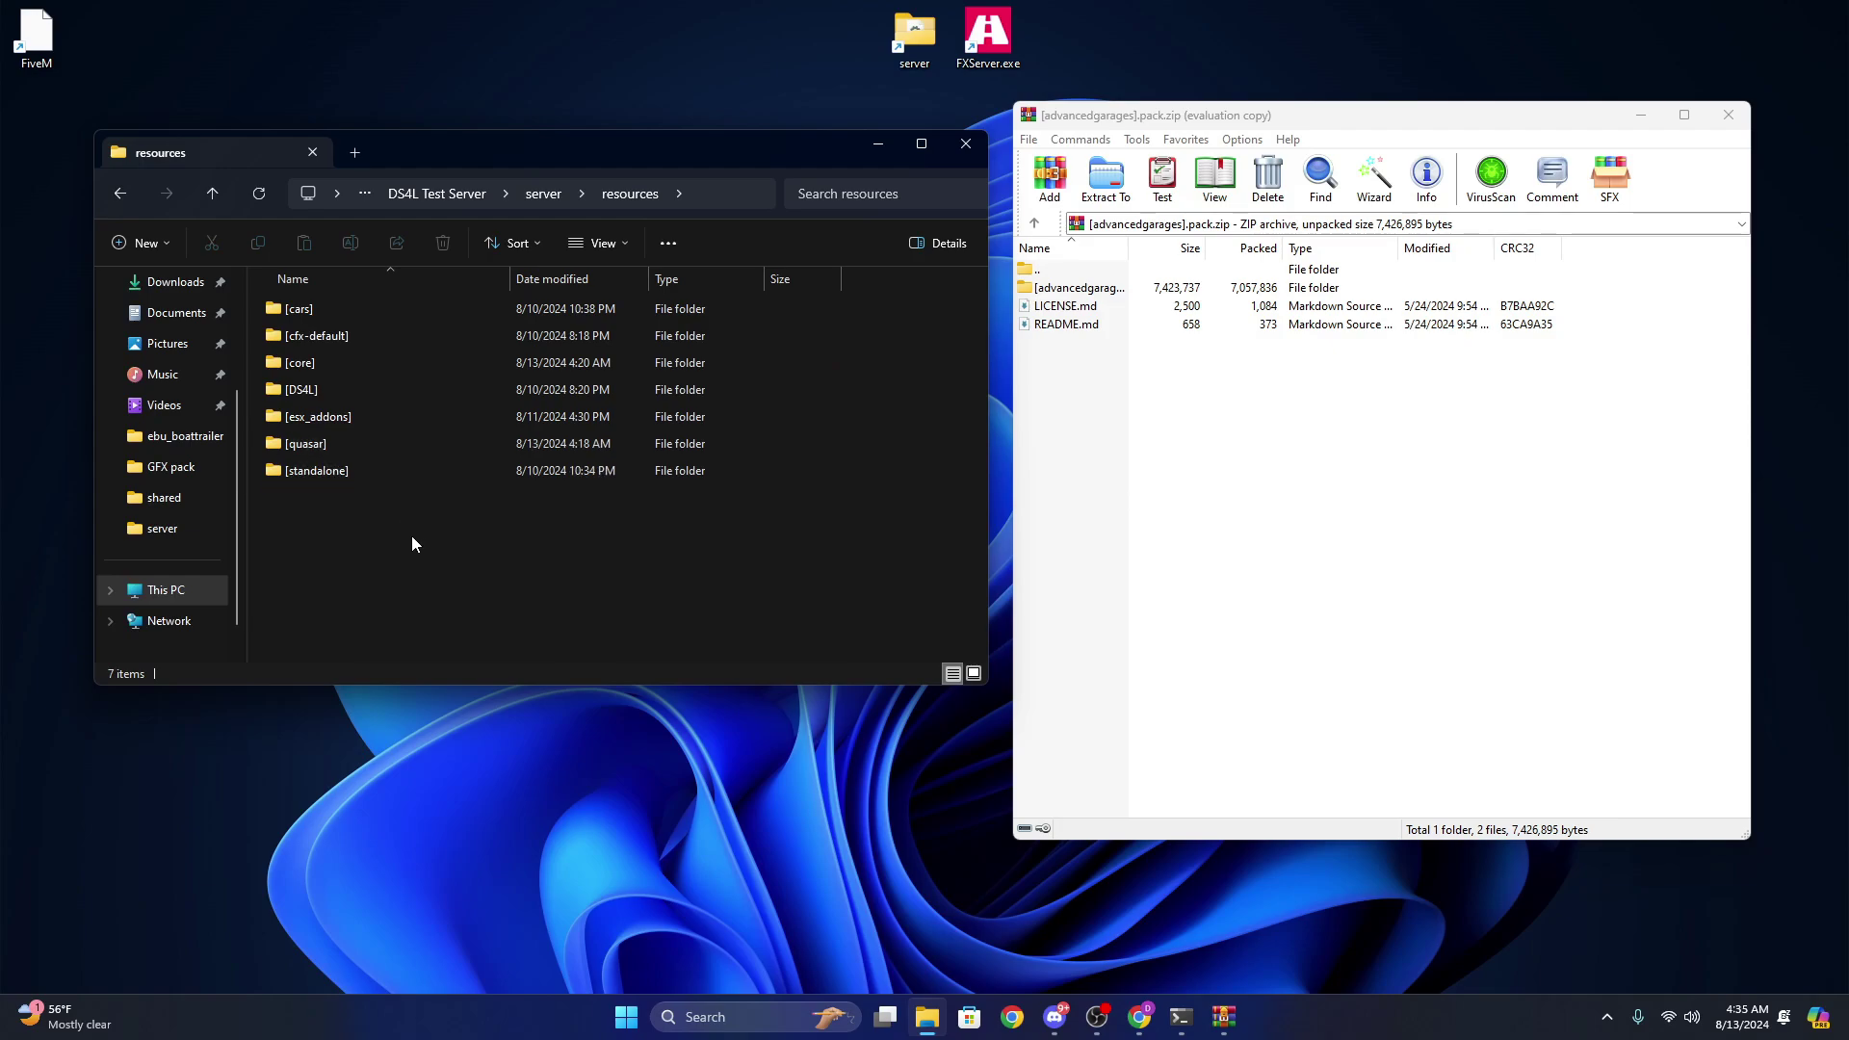
pyautogui.doubleClick(340, 445)
# - Extract the [advancedgarages] folder from the archive into the [quasar] folder and close the archive
pyautogui.click(1114, 349)
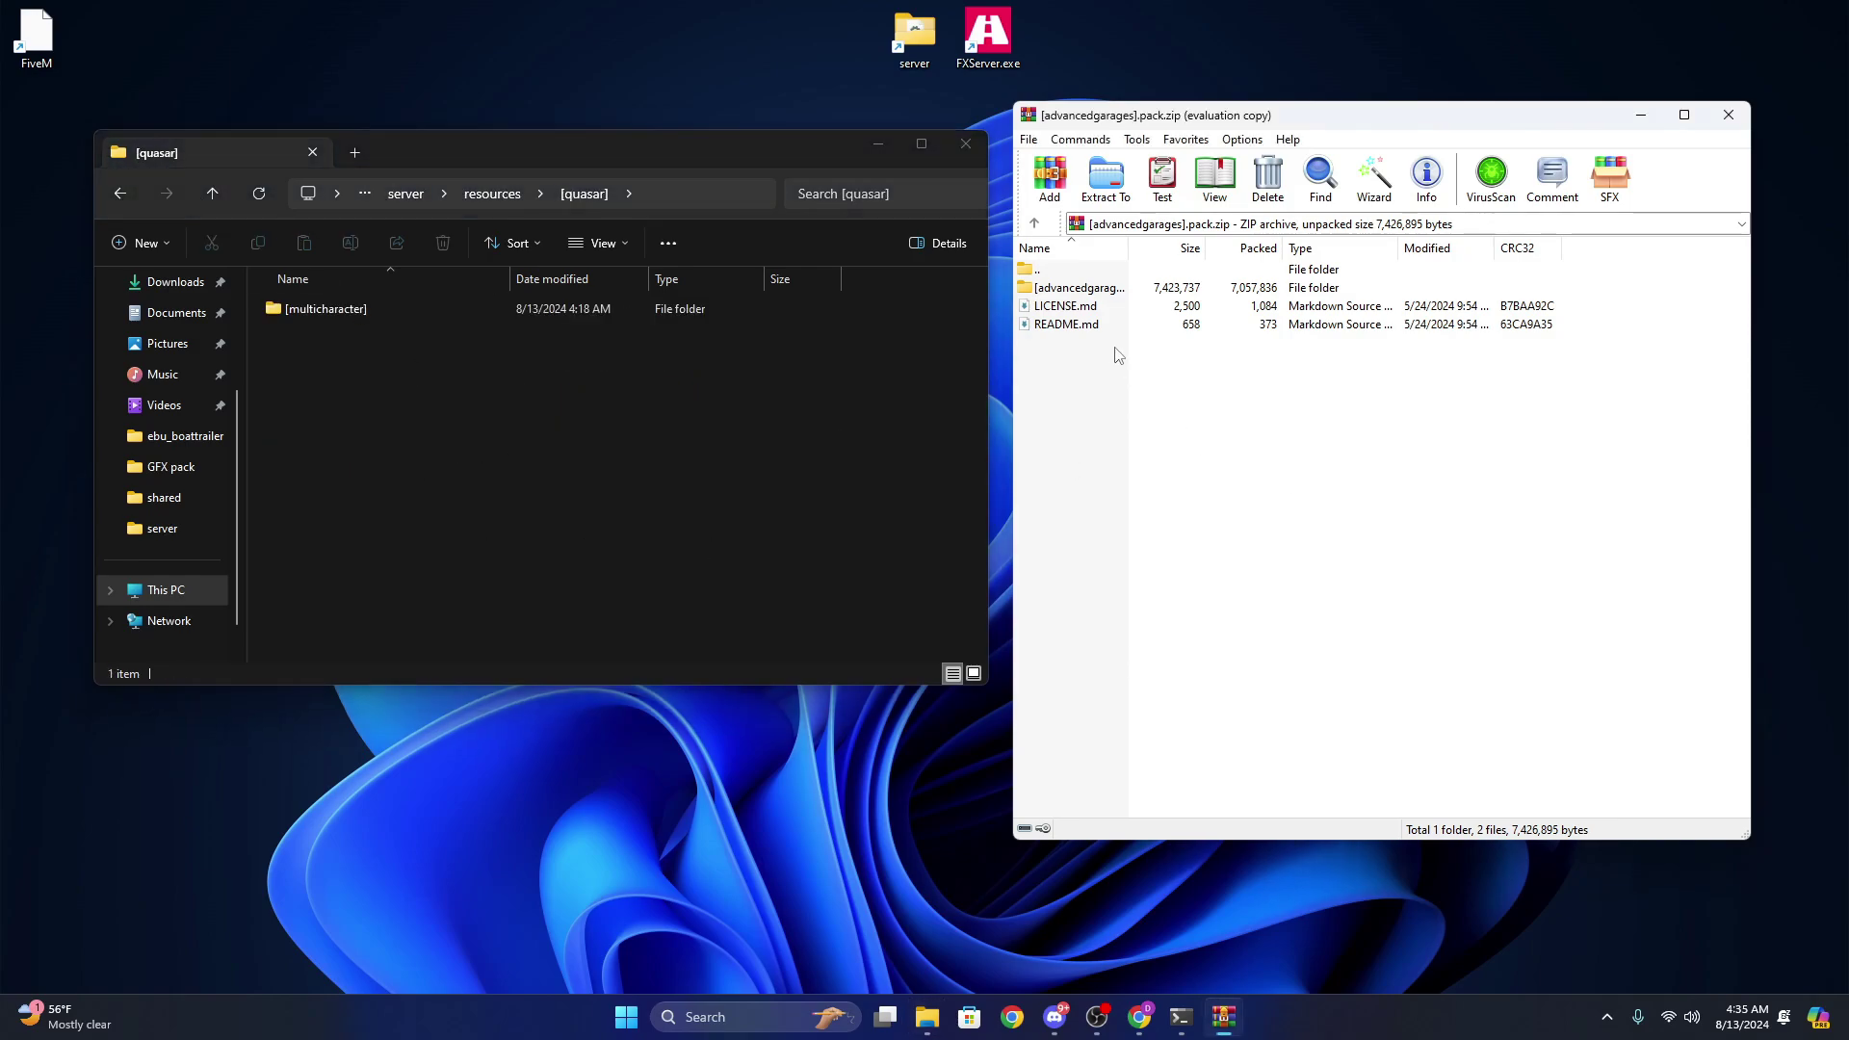
pyautogui.doubleClick(1068, 286)
pyautogui.doubleClick(1084, 270)
pyautogui.moveTo(1062, 290); pyautogui.dragTo(677, 416)
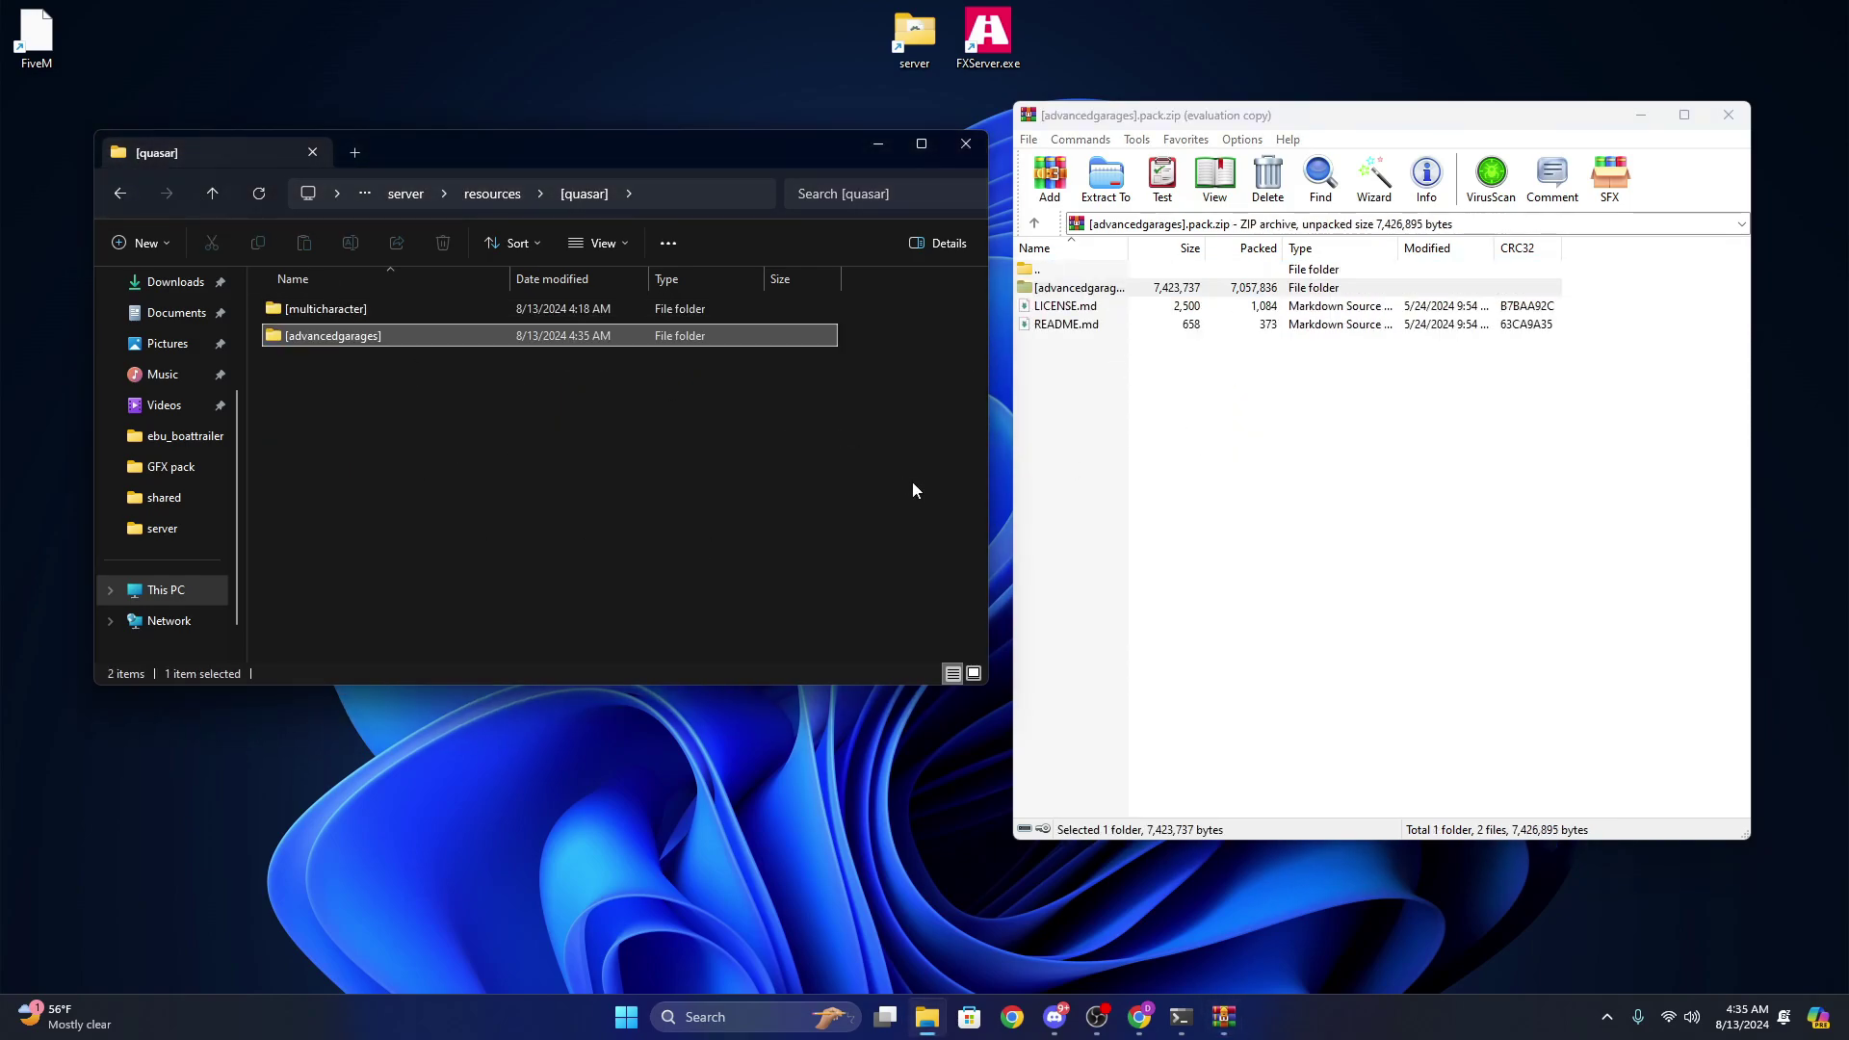
pyautogui.click(1730, 114)
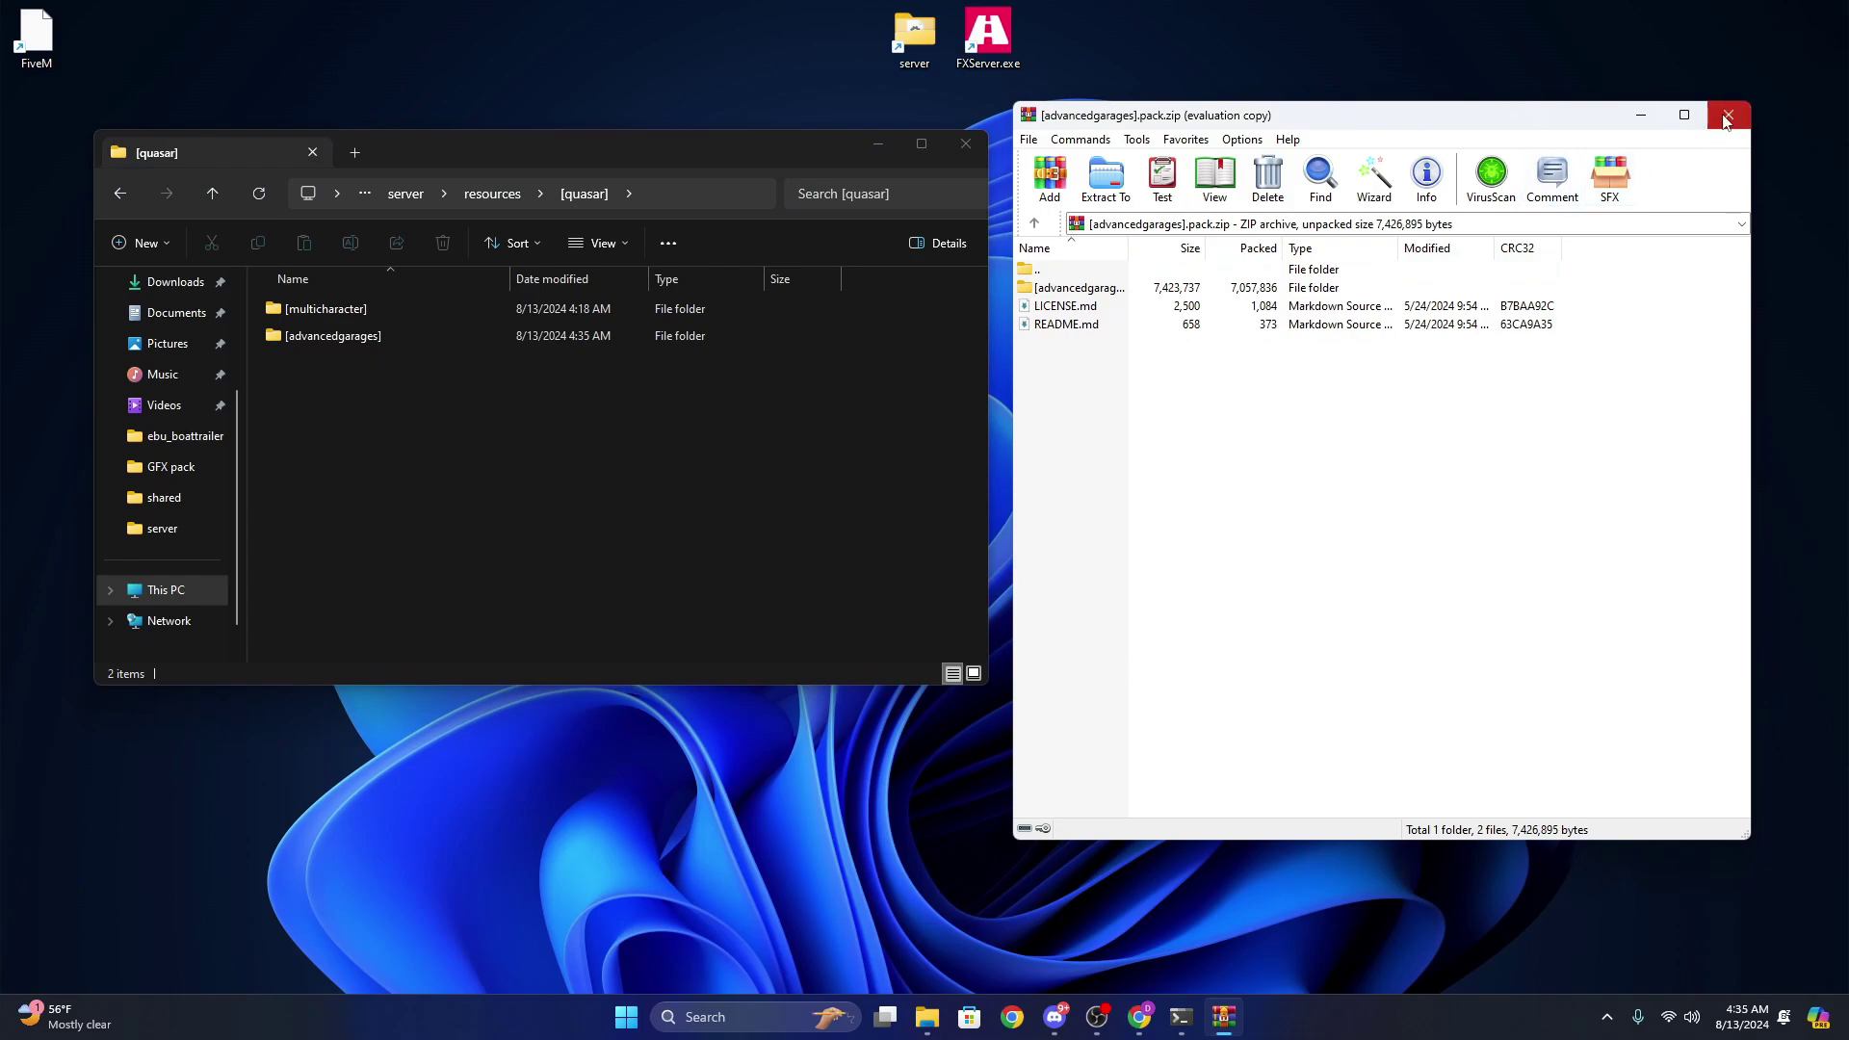
pyautogui.moveTo(697, 147); pyautogui.dragTo(967, 169)
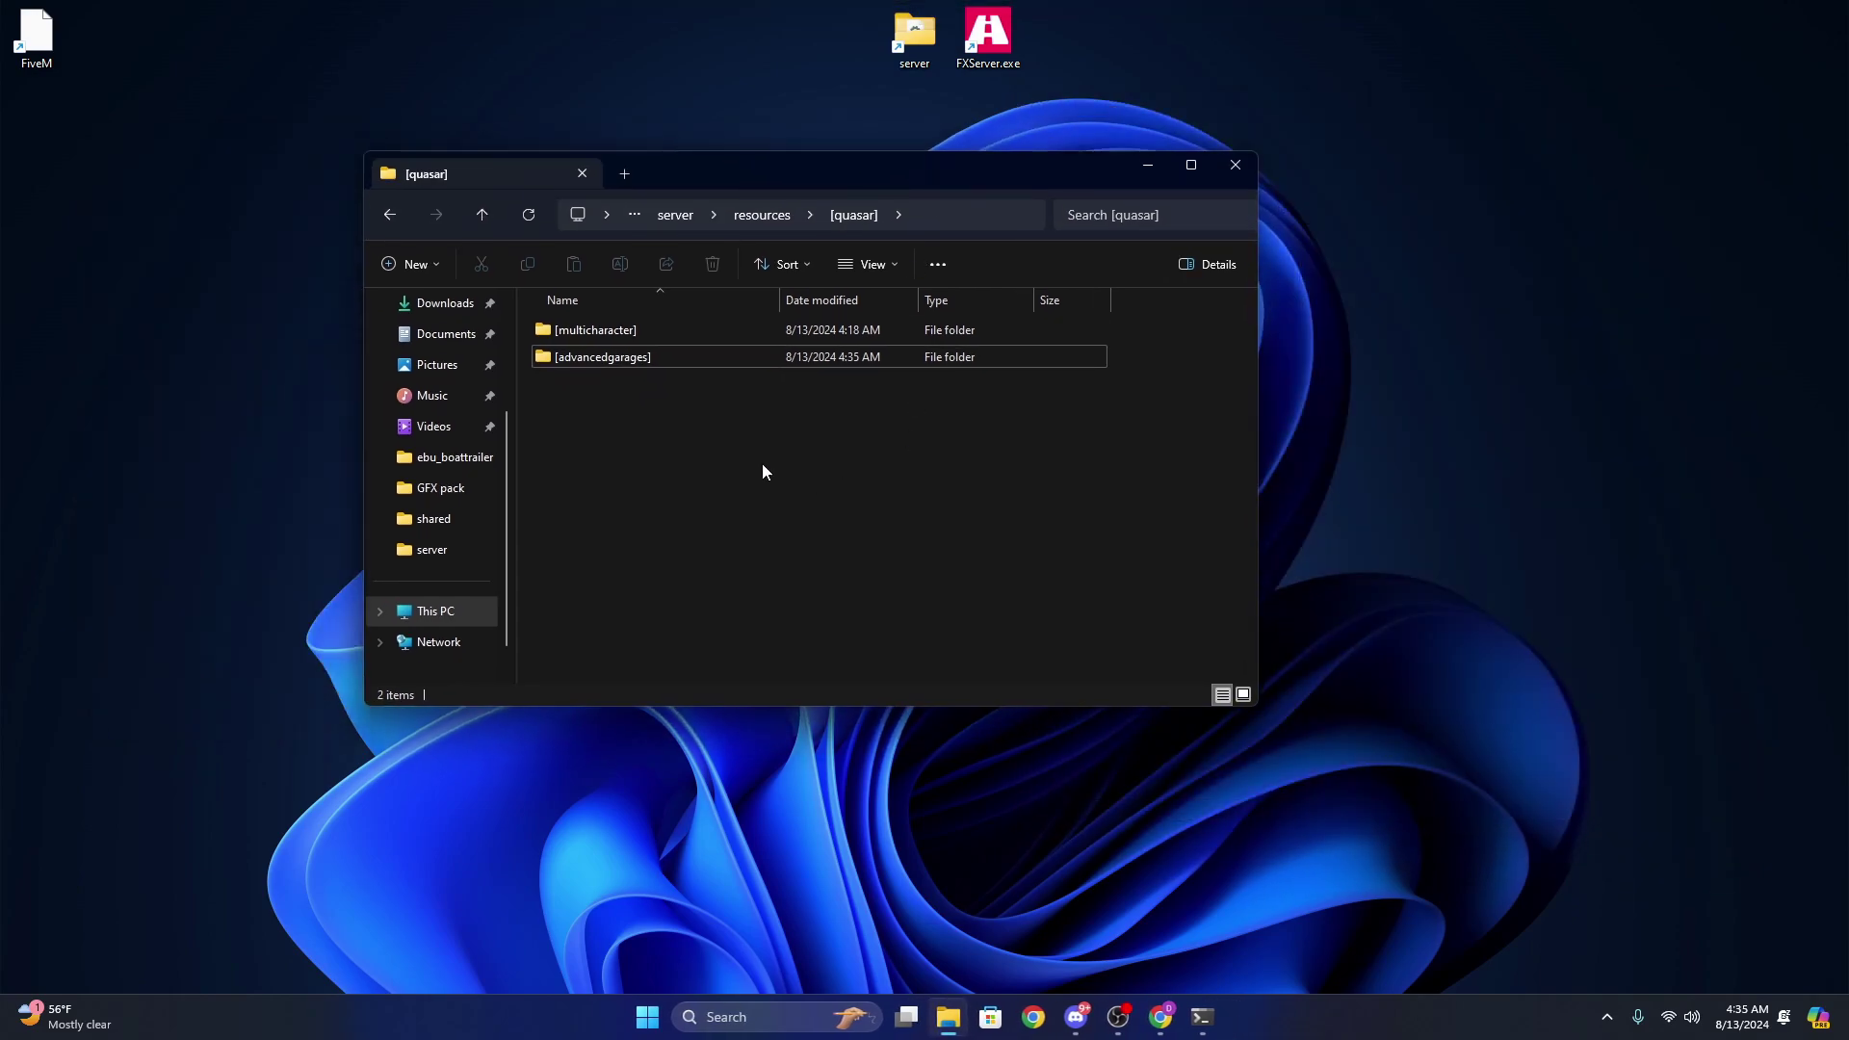
# - Open the [sql] folder inside [advancedgarages] and look over the esx.sql and qb.sql scripts
pyautogui.doubleClick(595, 362)
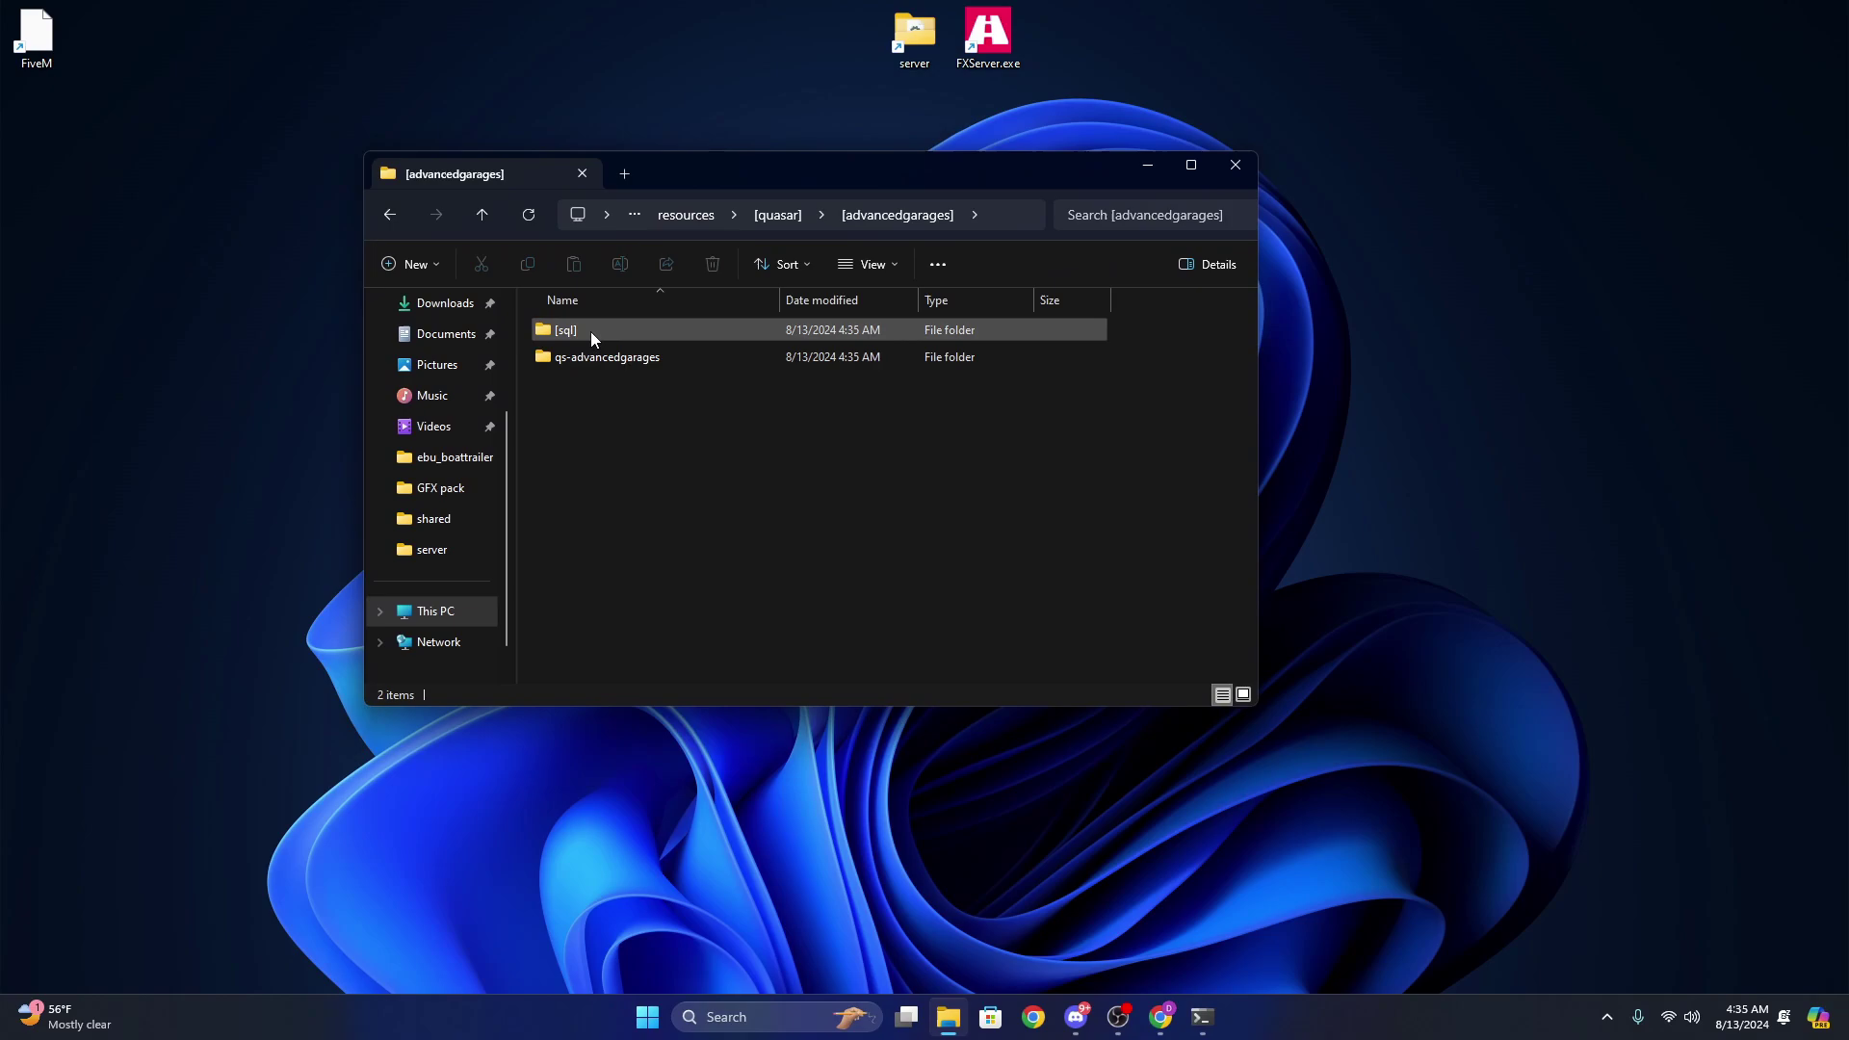
pyautogui.doubleClick(591, 332)
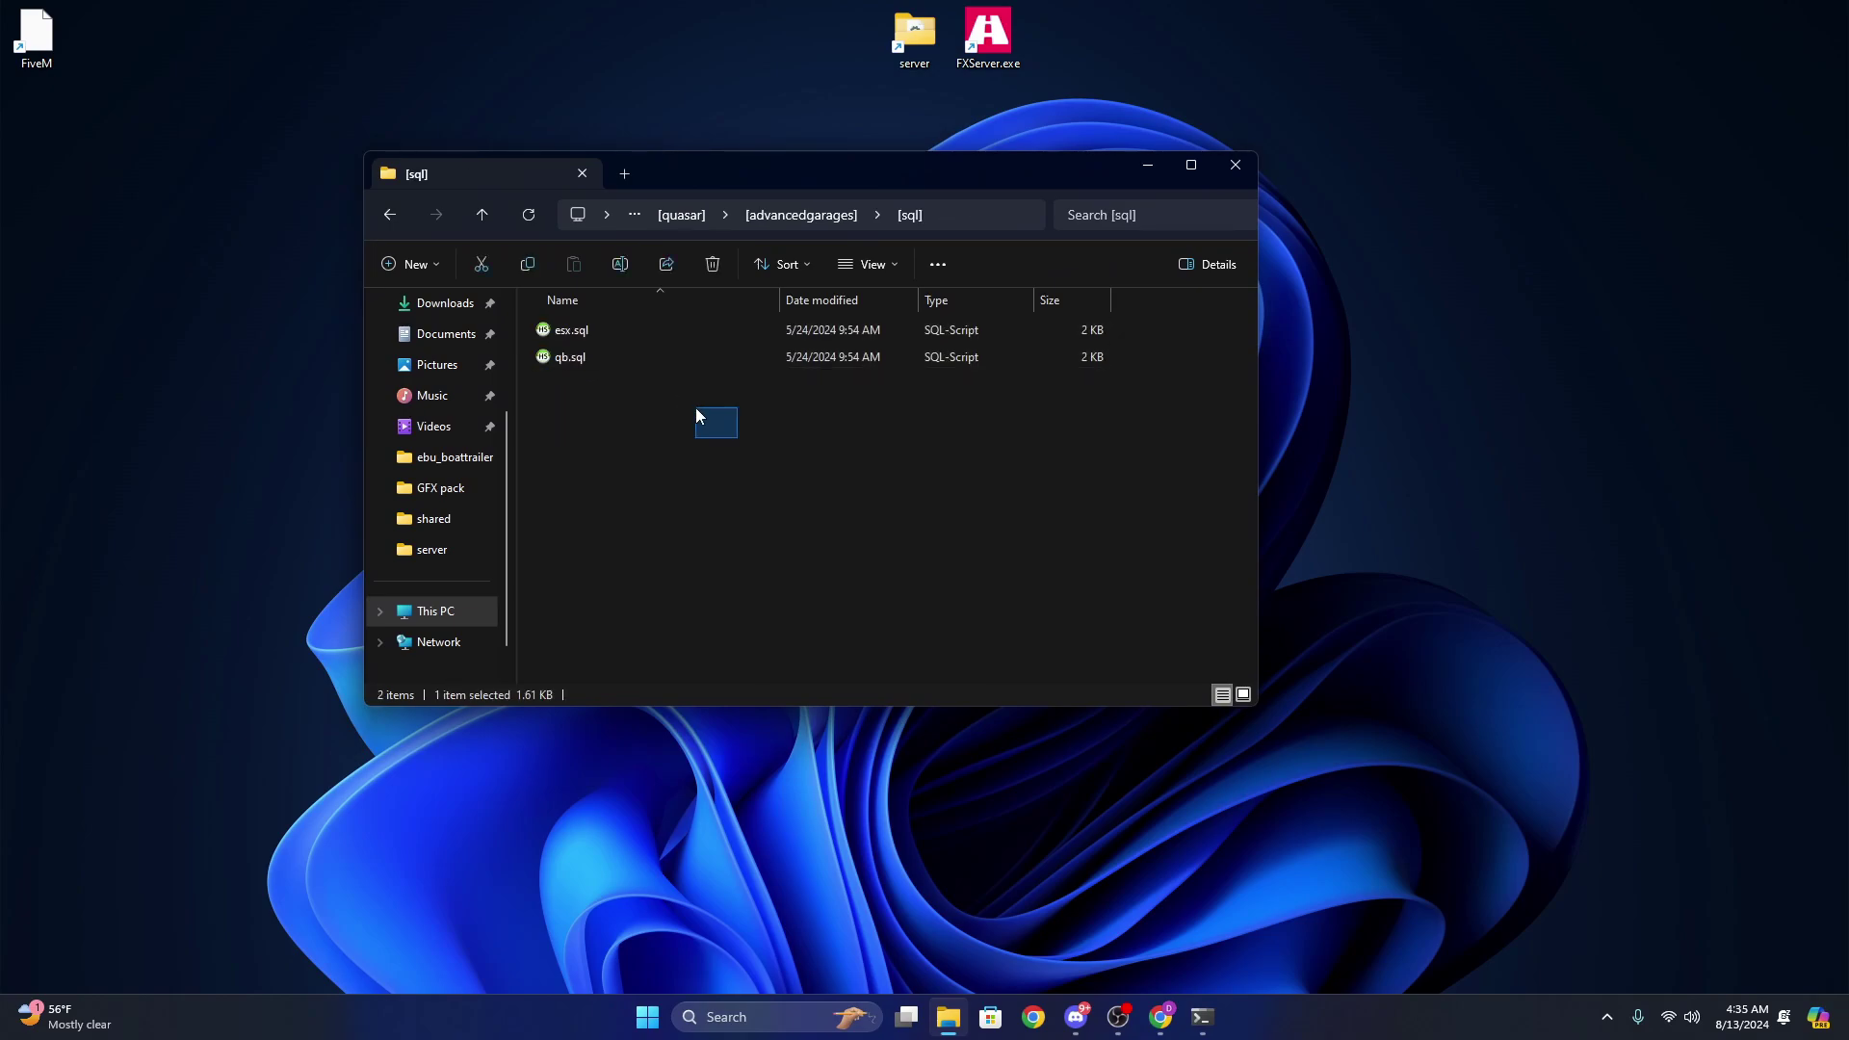
pyautogui.click(597, 355)
pyautogui.click(603, 334)
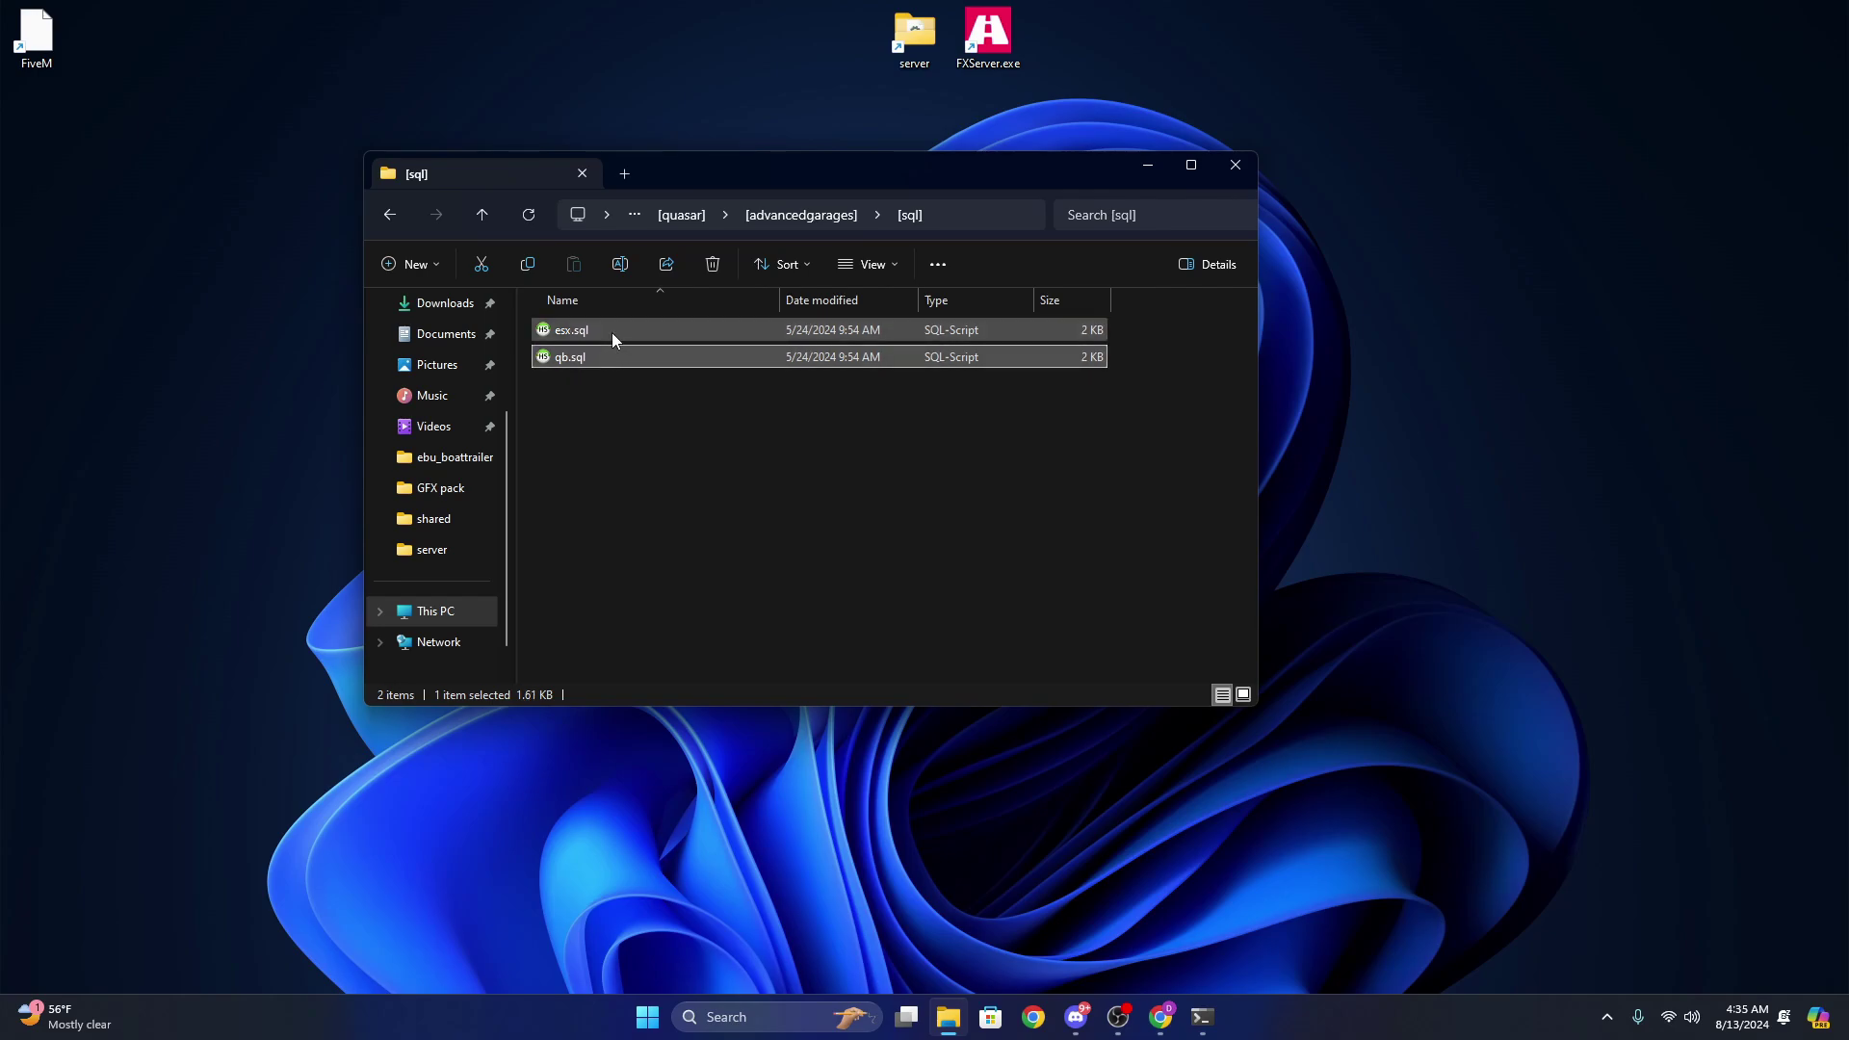
pyautogui.click(605, 354)
pyautogui.click(668, 436)
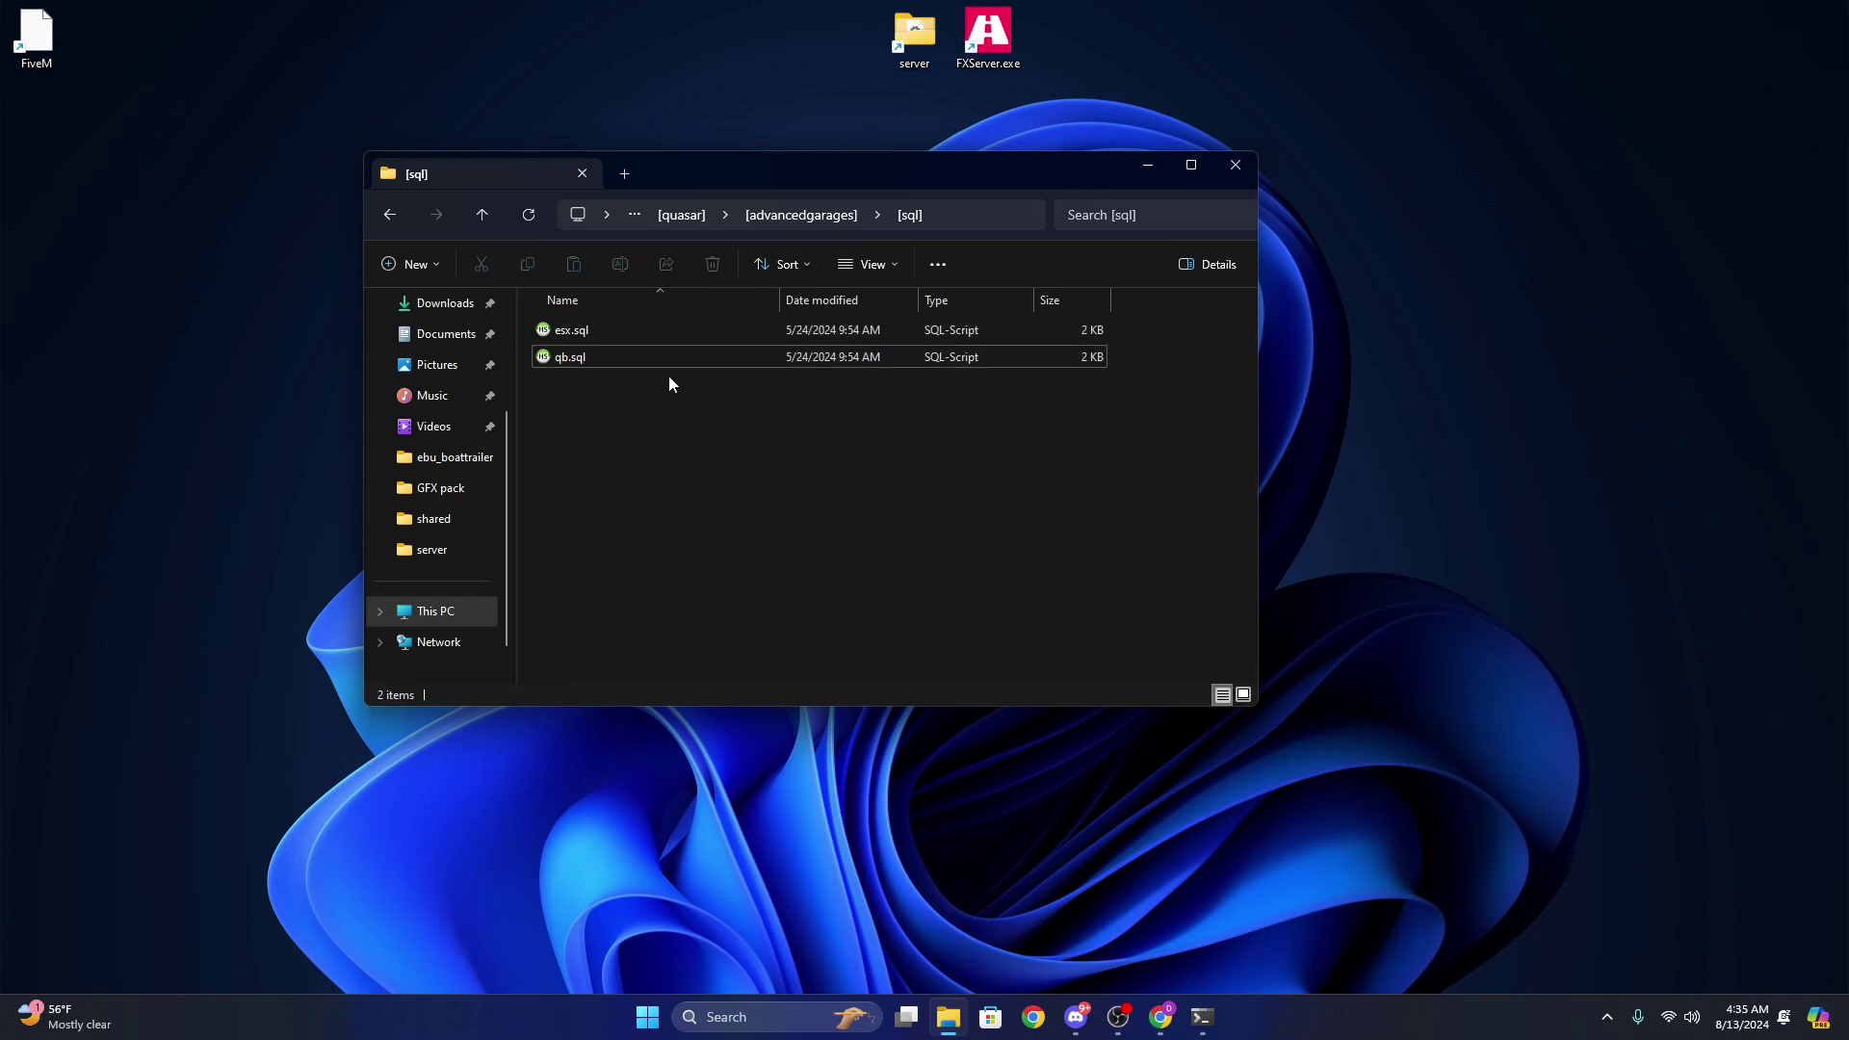
# - Load esx.sql in HeidiSQL through the Unnamed session, run it on the esxlegacy_b8031e database and refresh the table list
pyautogui.doubleClick(616, 331)
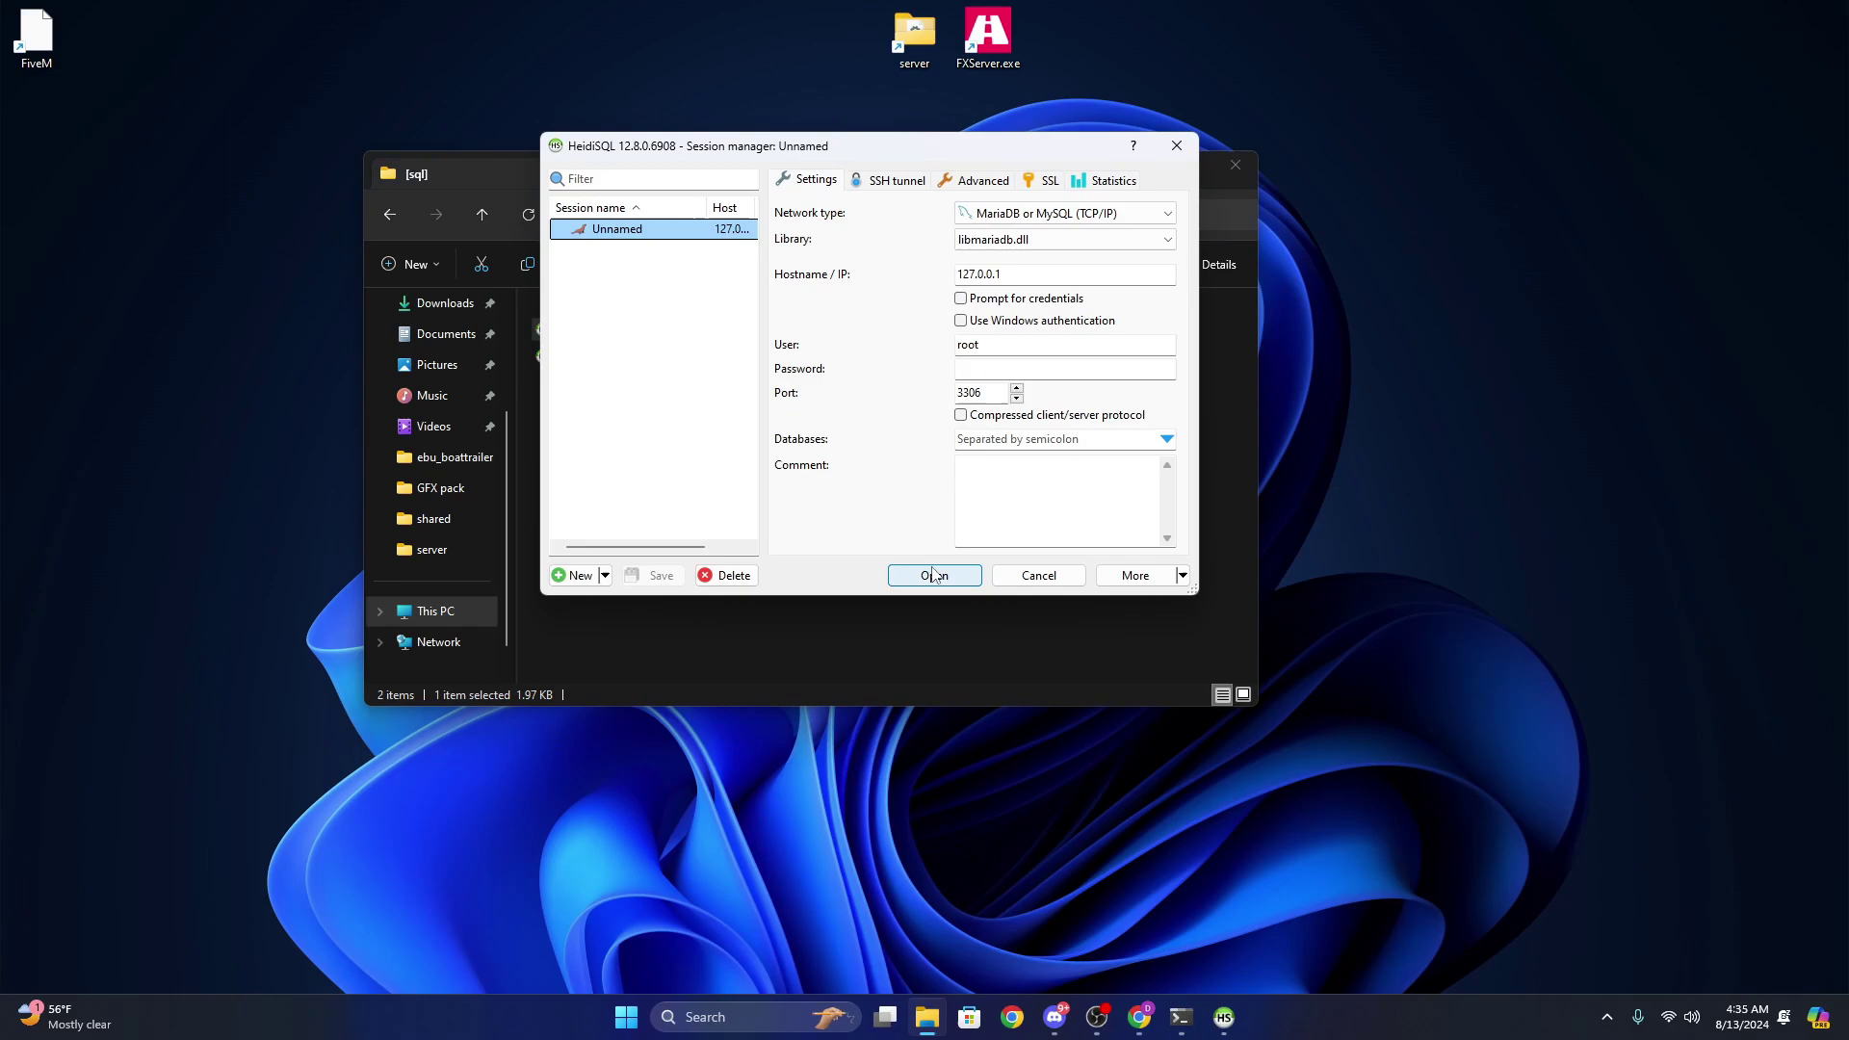
pyautogui.click(927, 561)
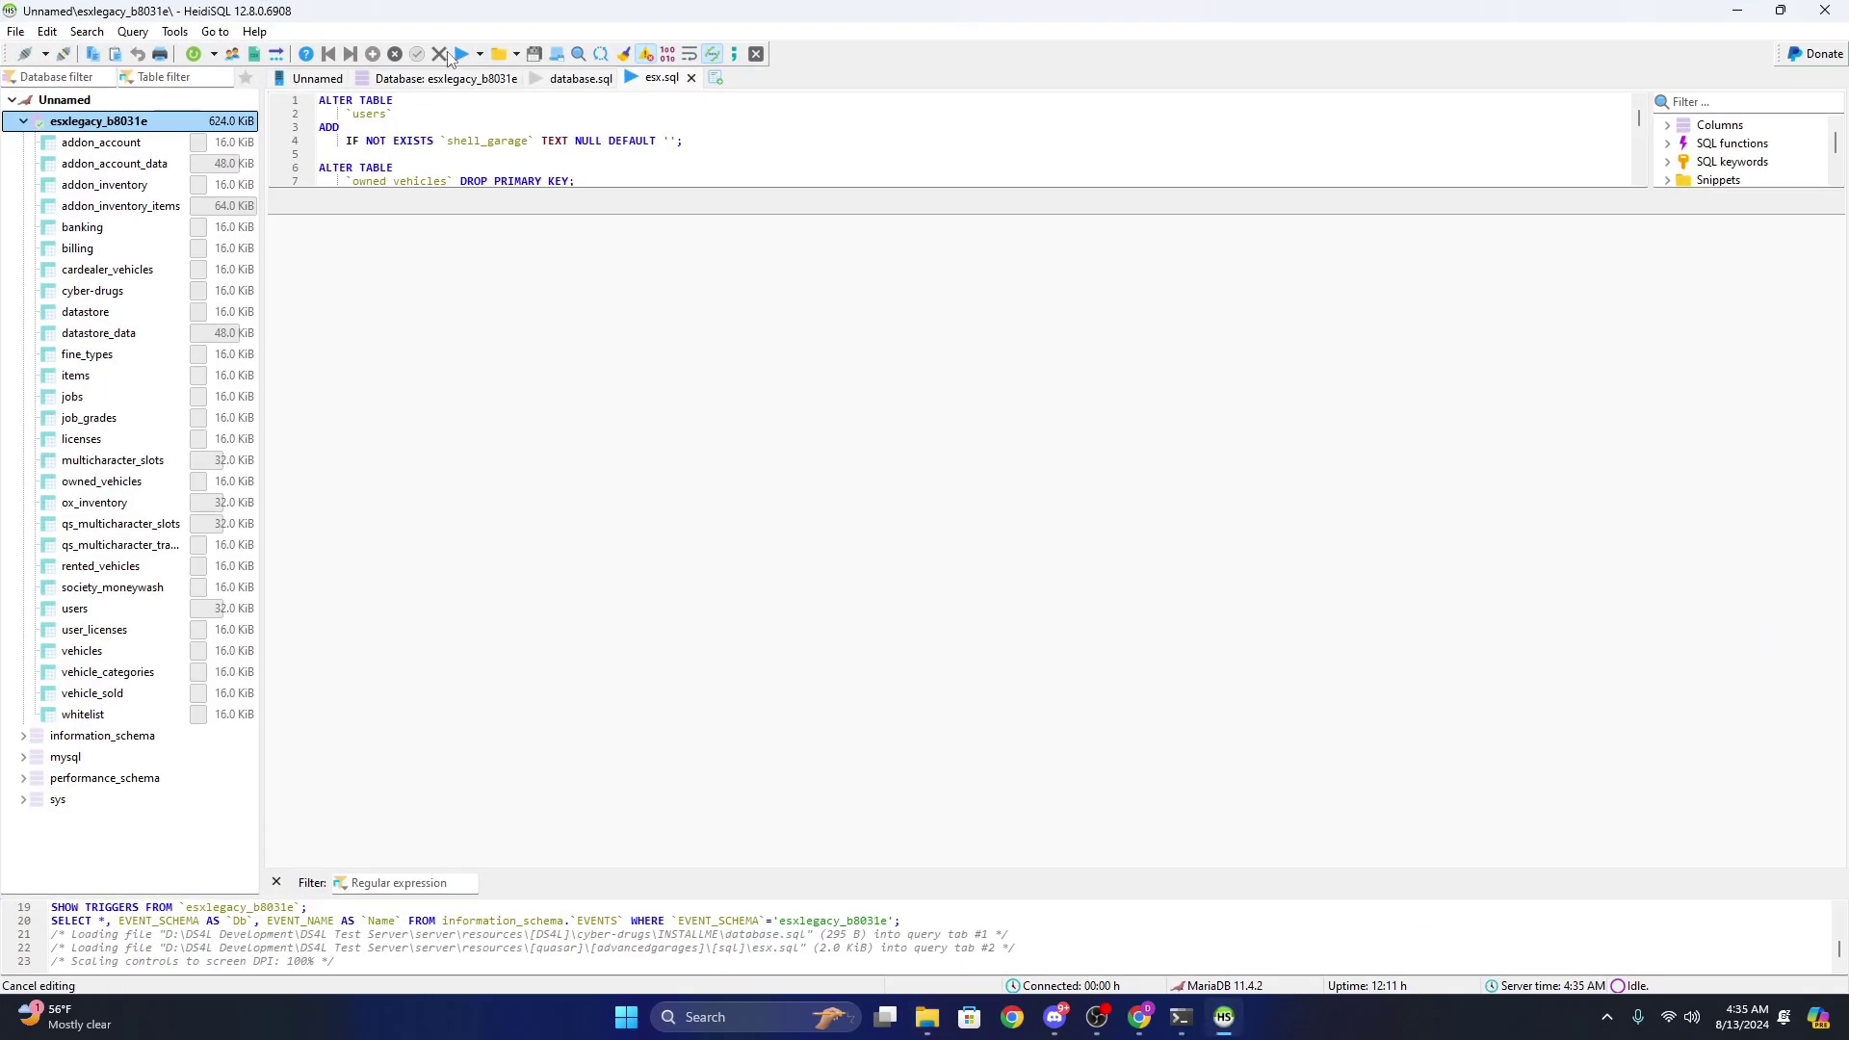
pyautogui.click(462, 53)
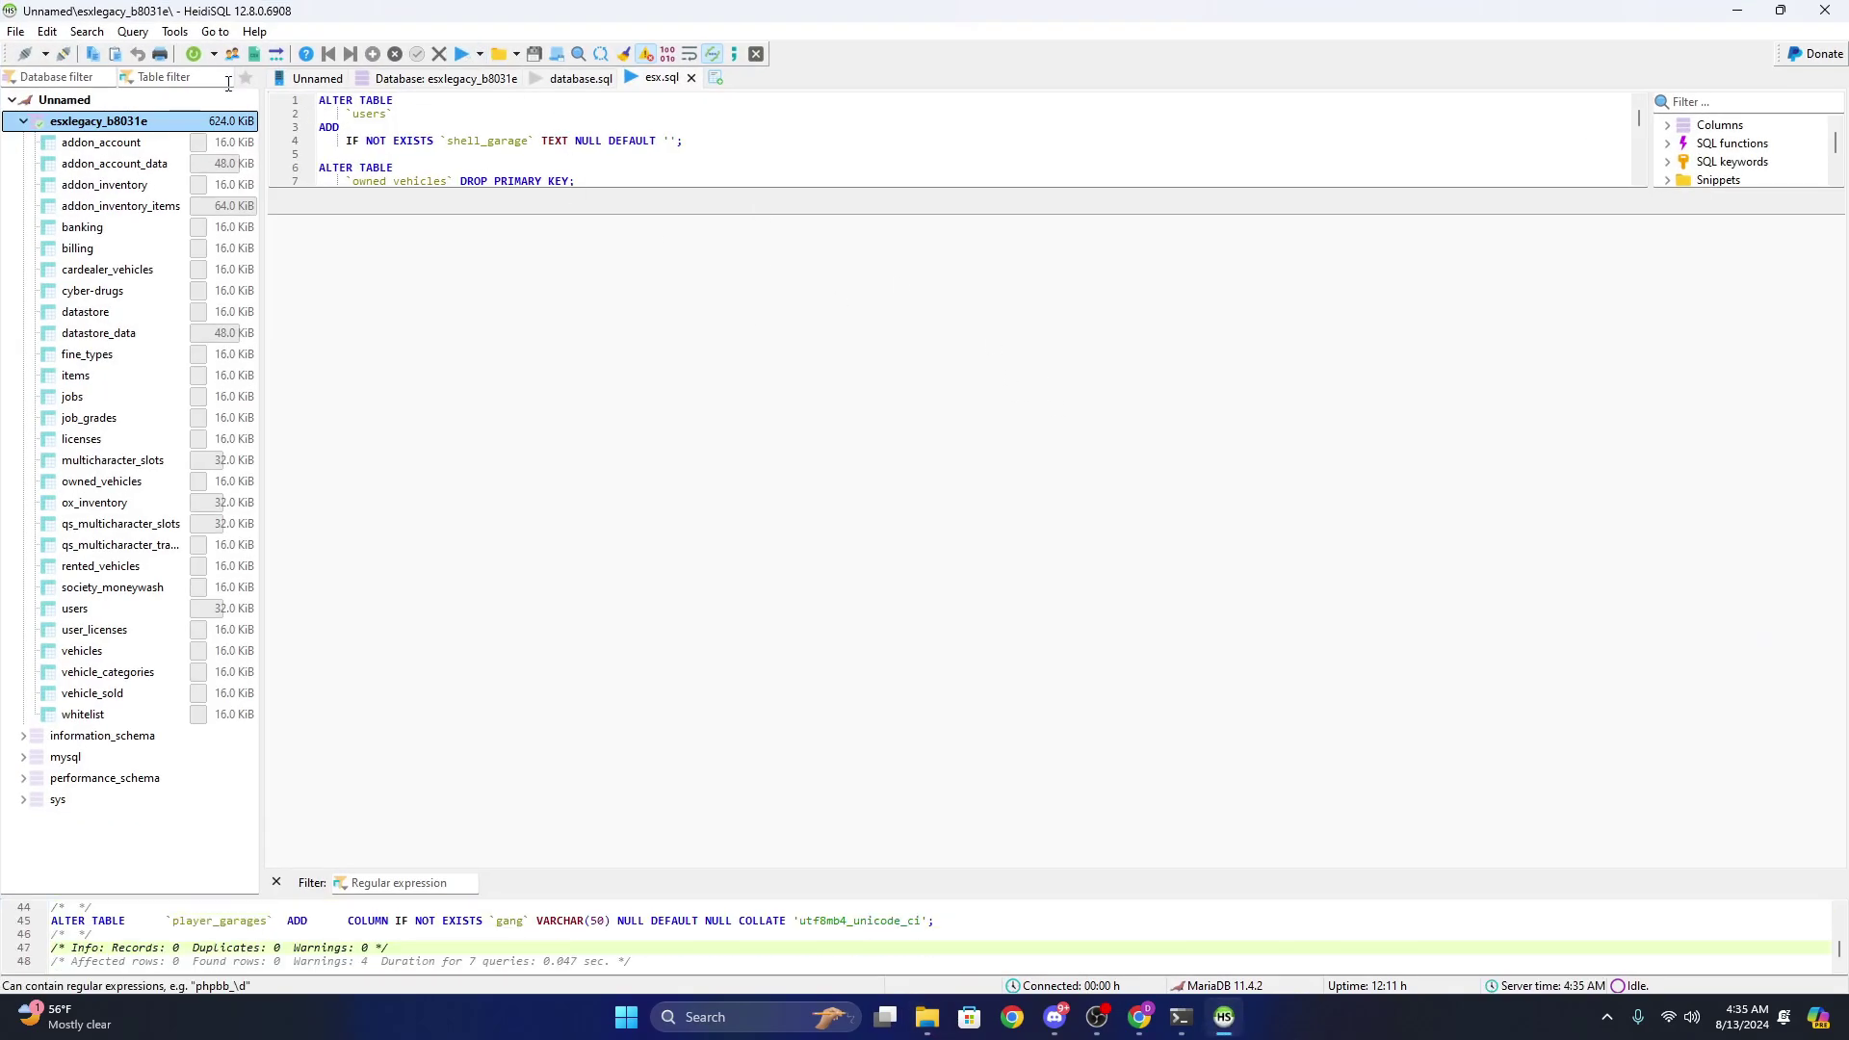
pyautogui.click(193, 53)
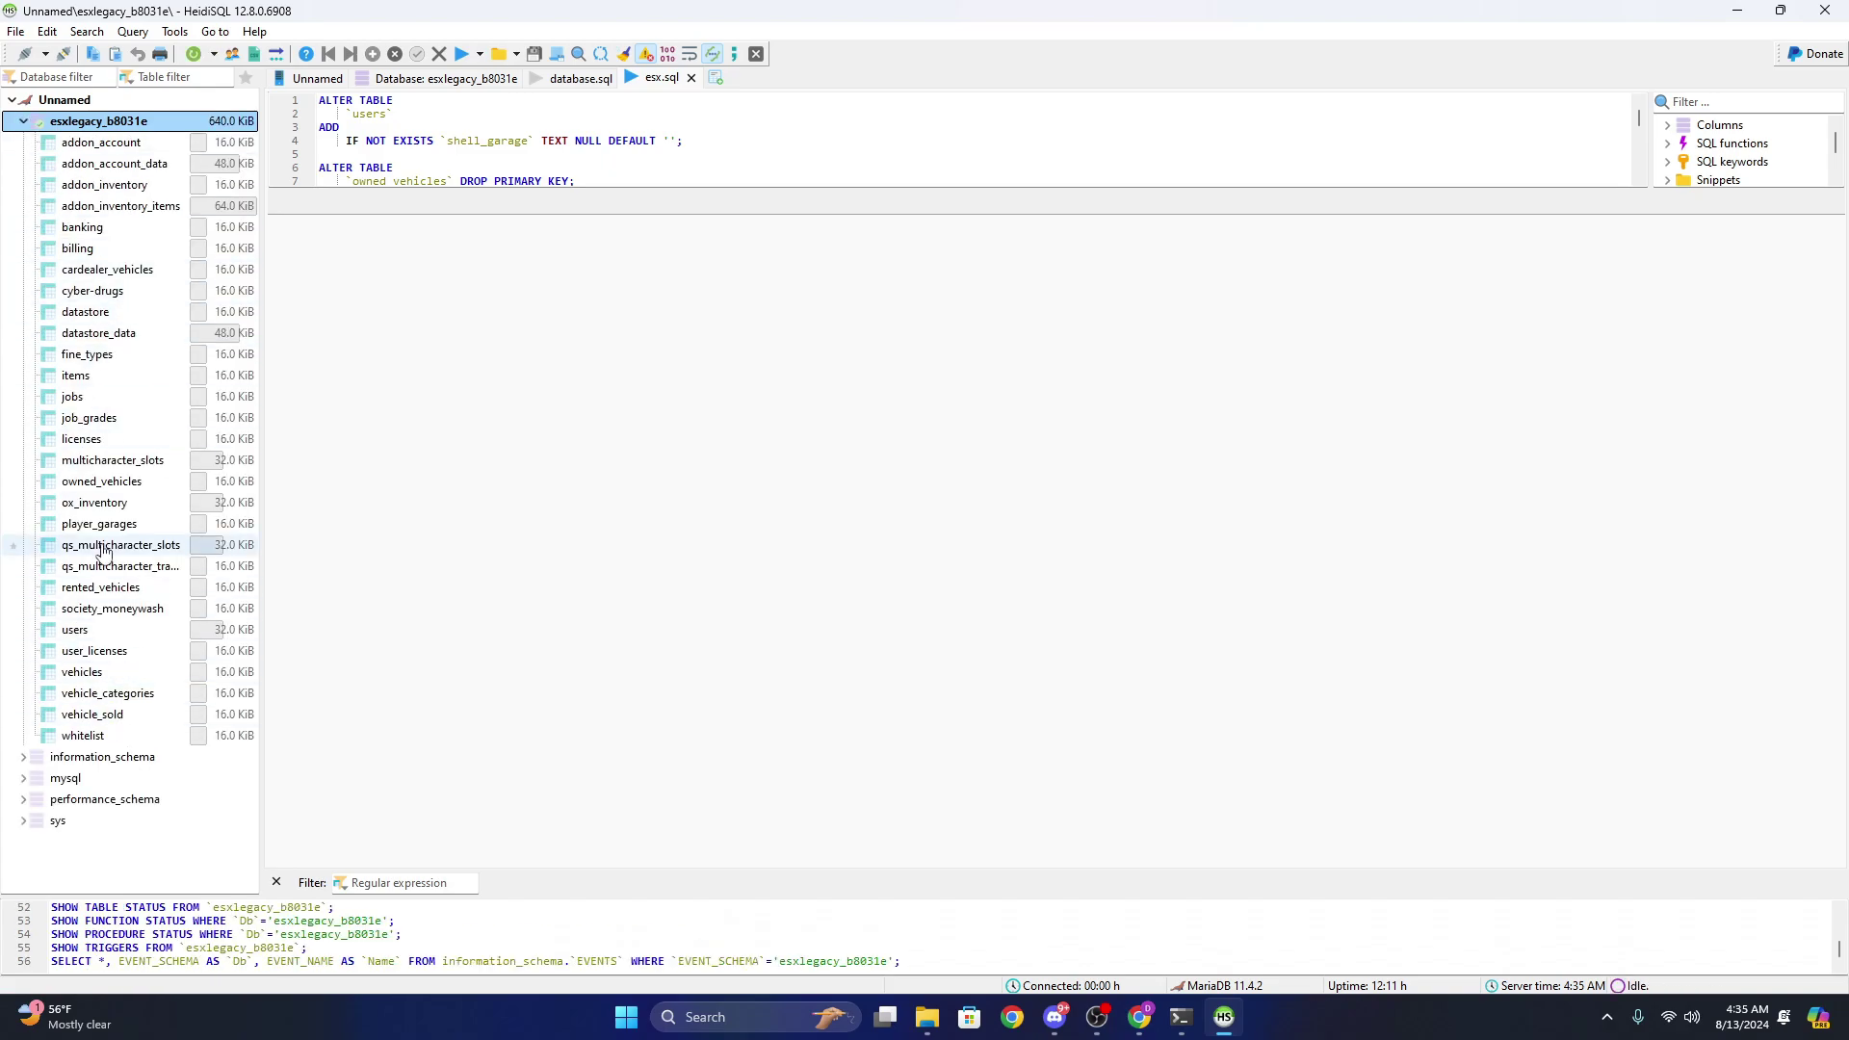
# - Examine the player_garages definition in esx.sql and its table in the database, and close HeidiSQL
pyautogui.click(106, 547)
pyautogui.moveTo(462, 173); pyautogui.dragTo(481, 526)
pyautogui.click(537, 329)
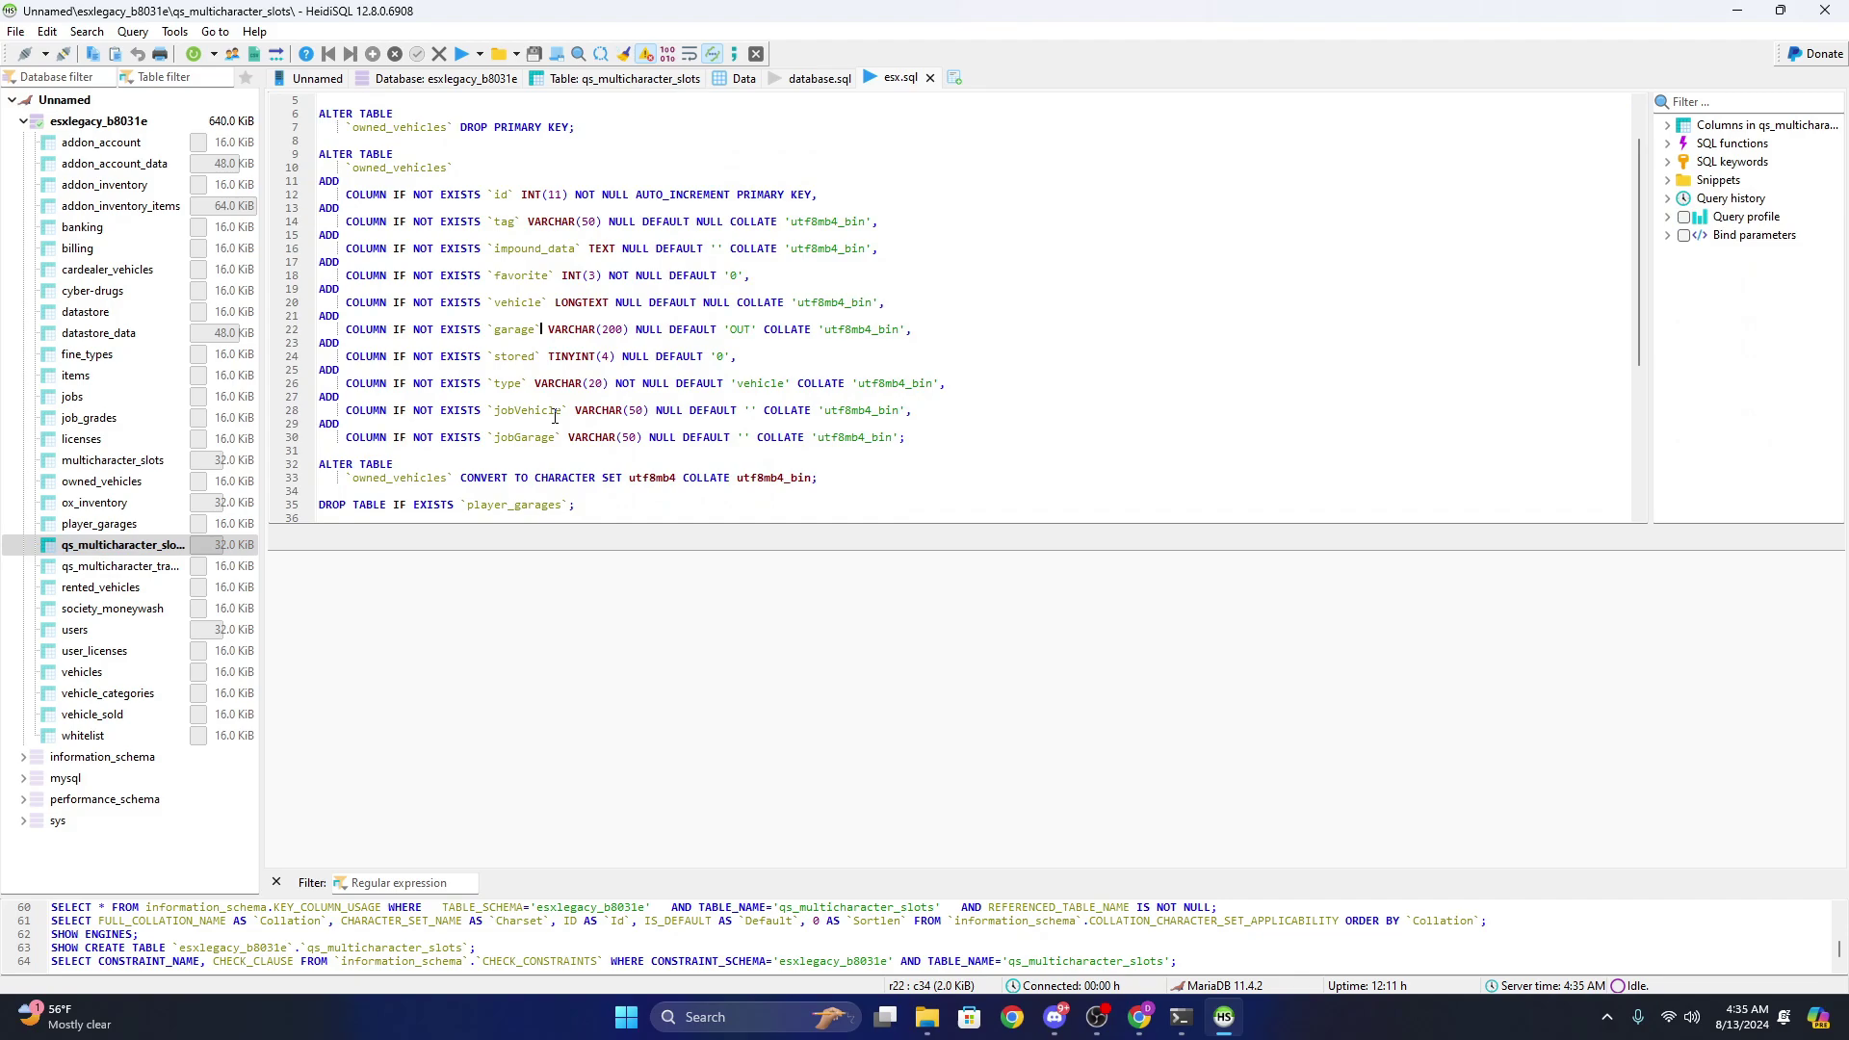
pyautogui.scroll(-6, 472, 289)
pyautogui.moveTo(427, 276); pyautogui.dragTo(509, 276)
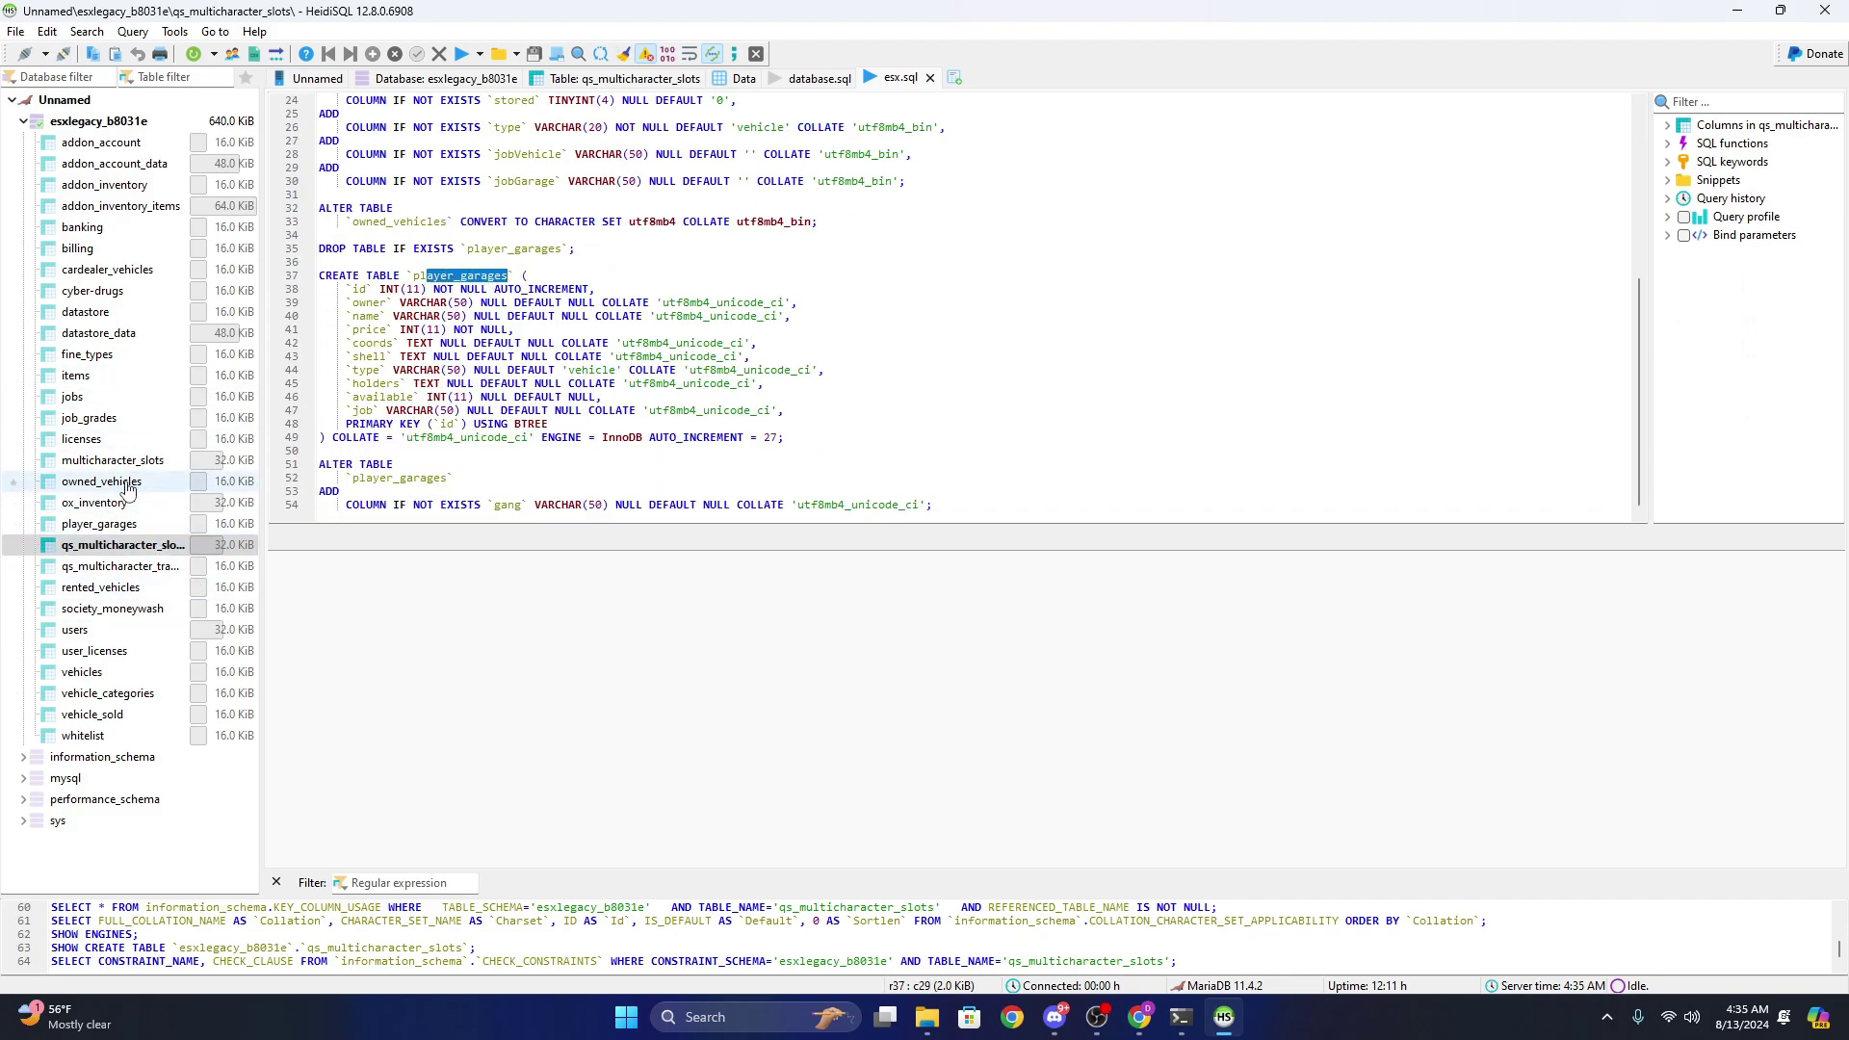
pyautogui.click(91, 526)
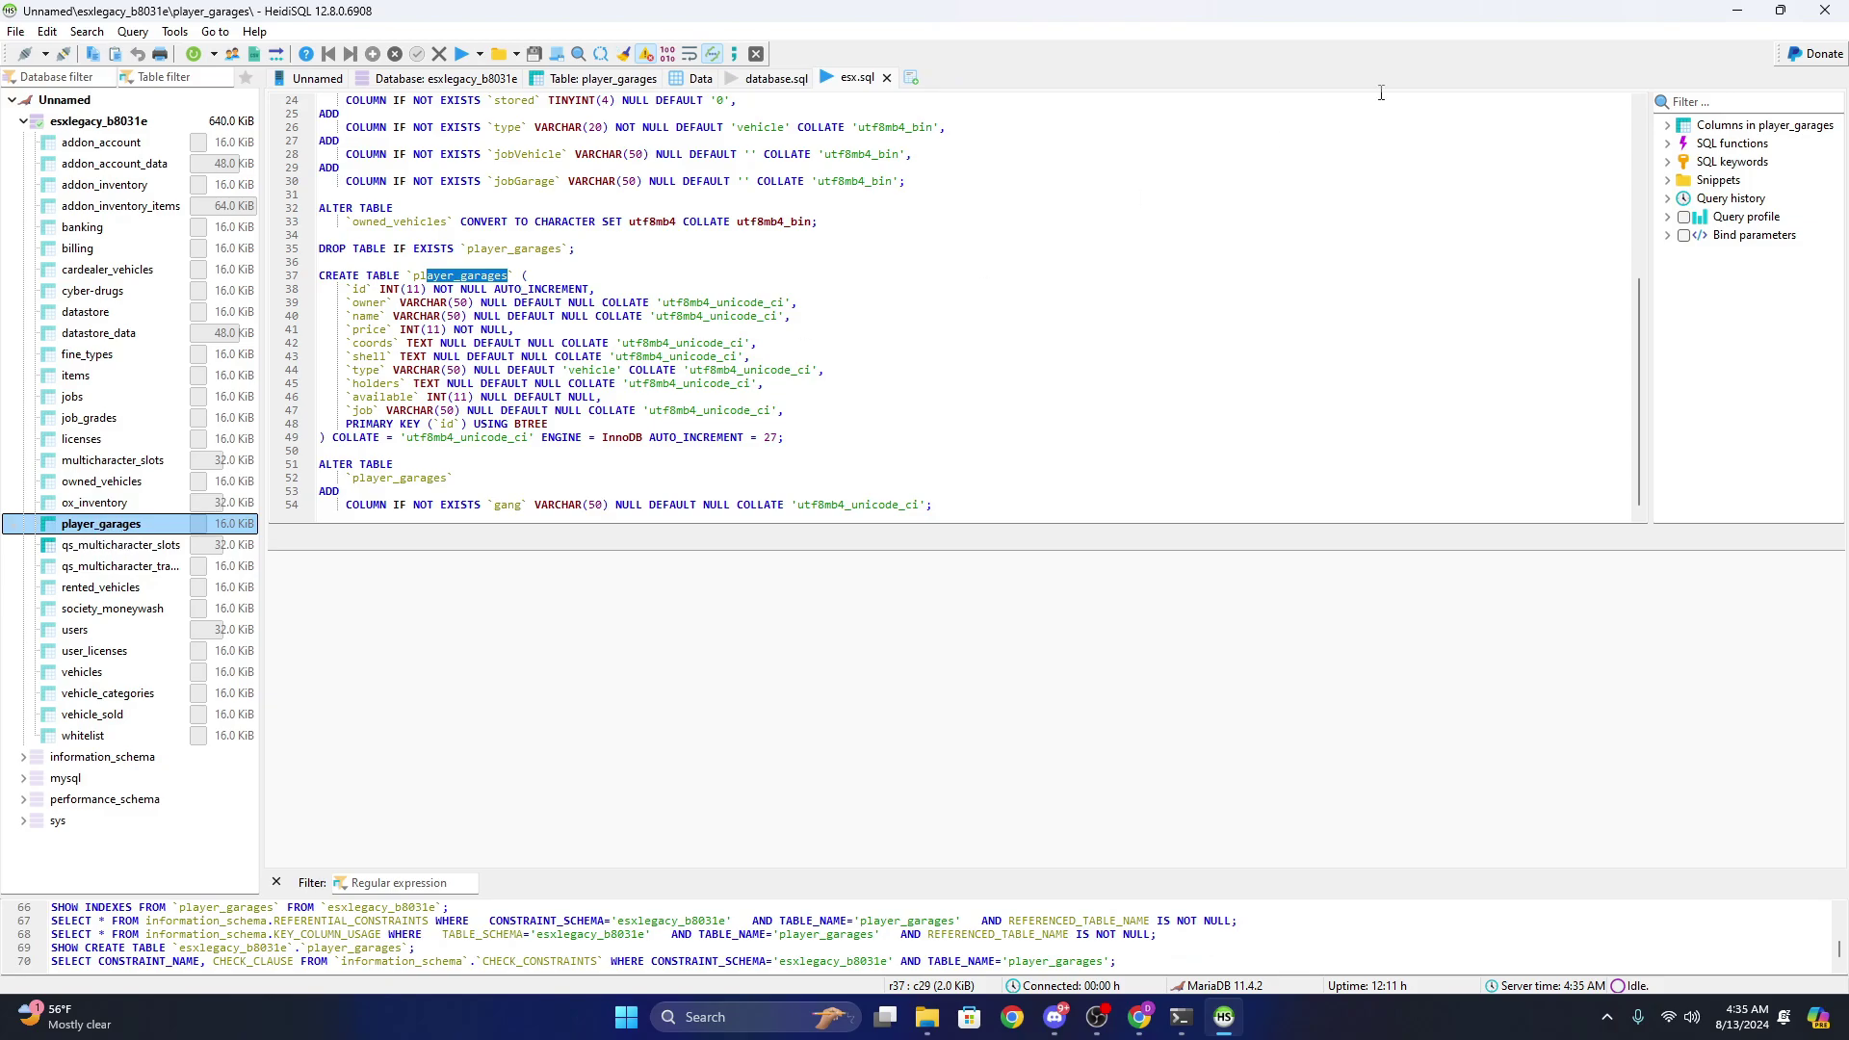
pyautogui.click(1825, 10)
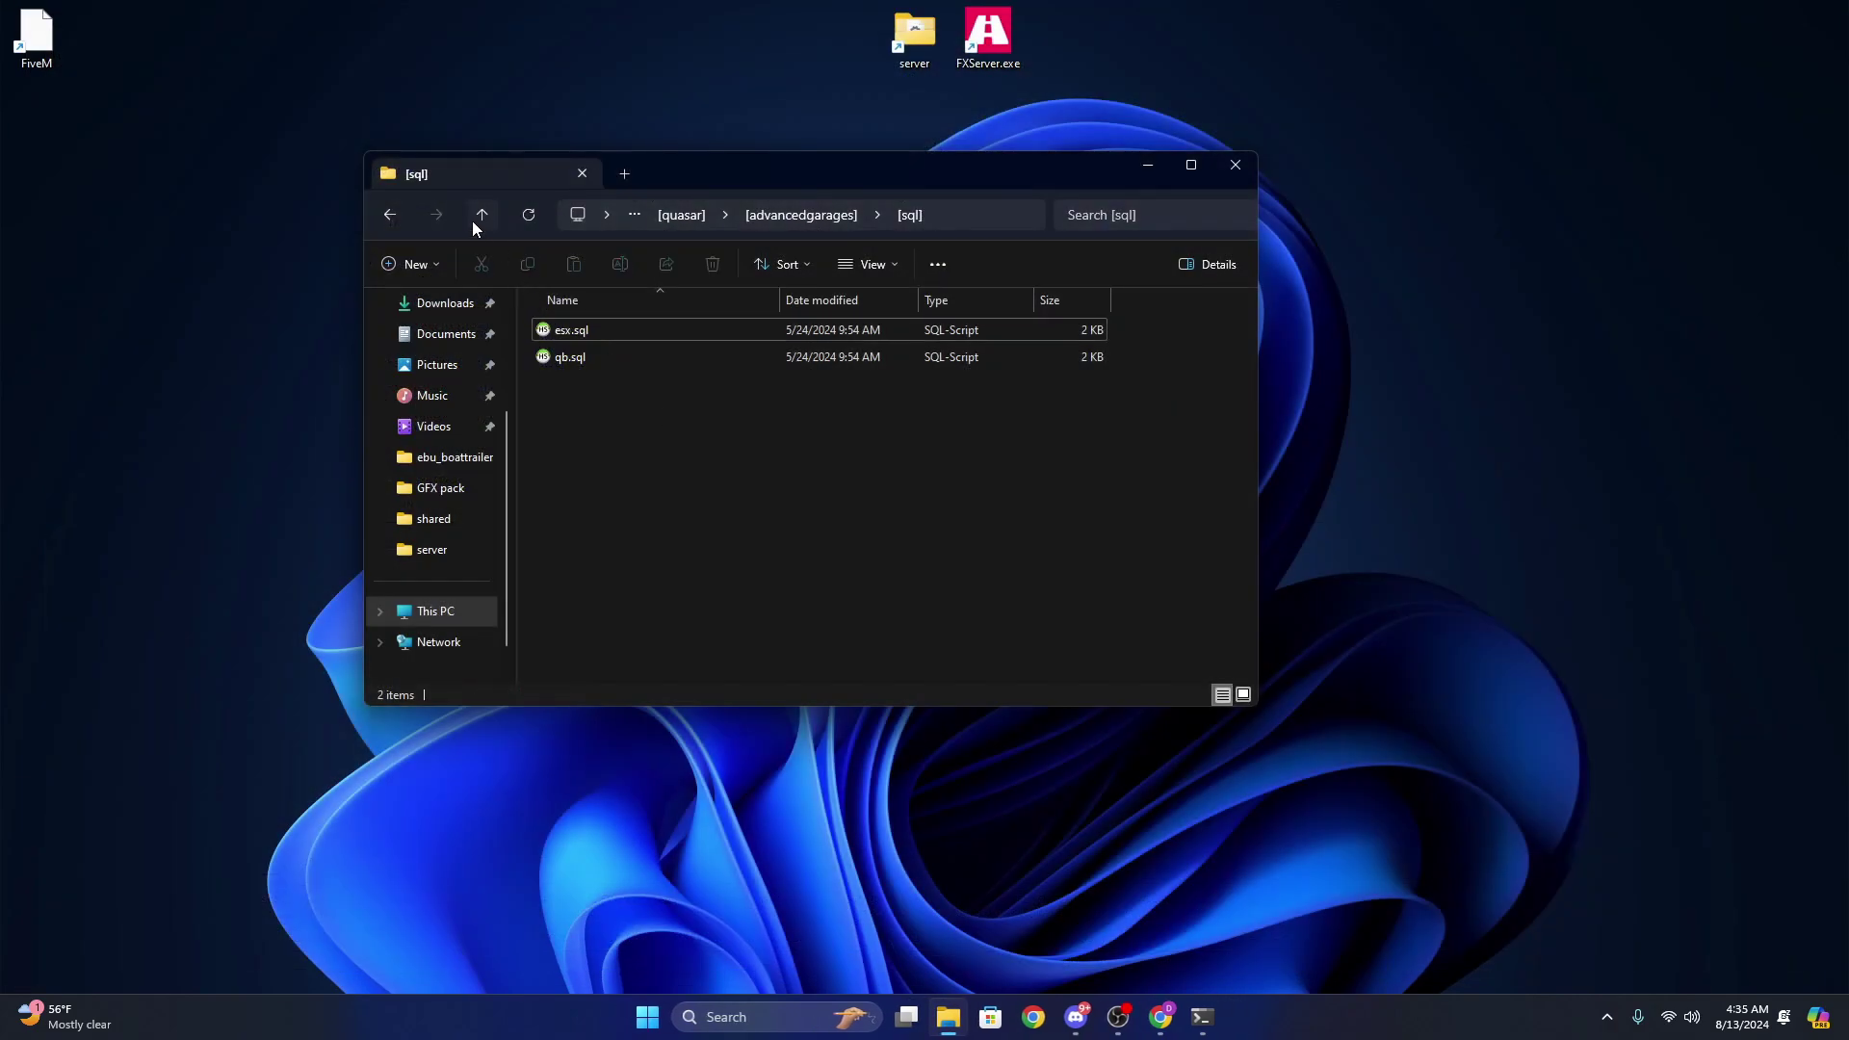
# - Delete the [sql] folder from the [advancedgarages] folder
pyautogui.click(748, 472)
pyautogui.rightClick(559, 331)
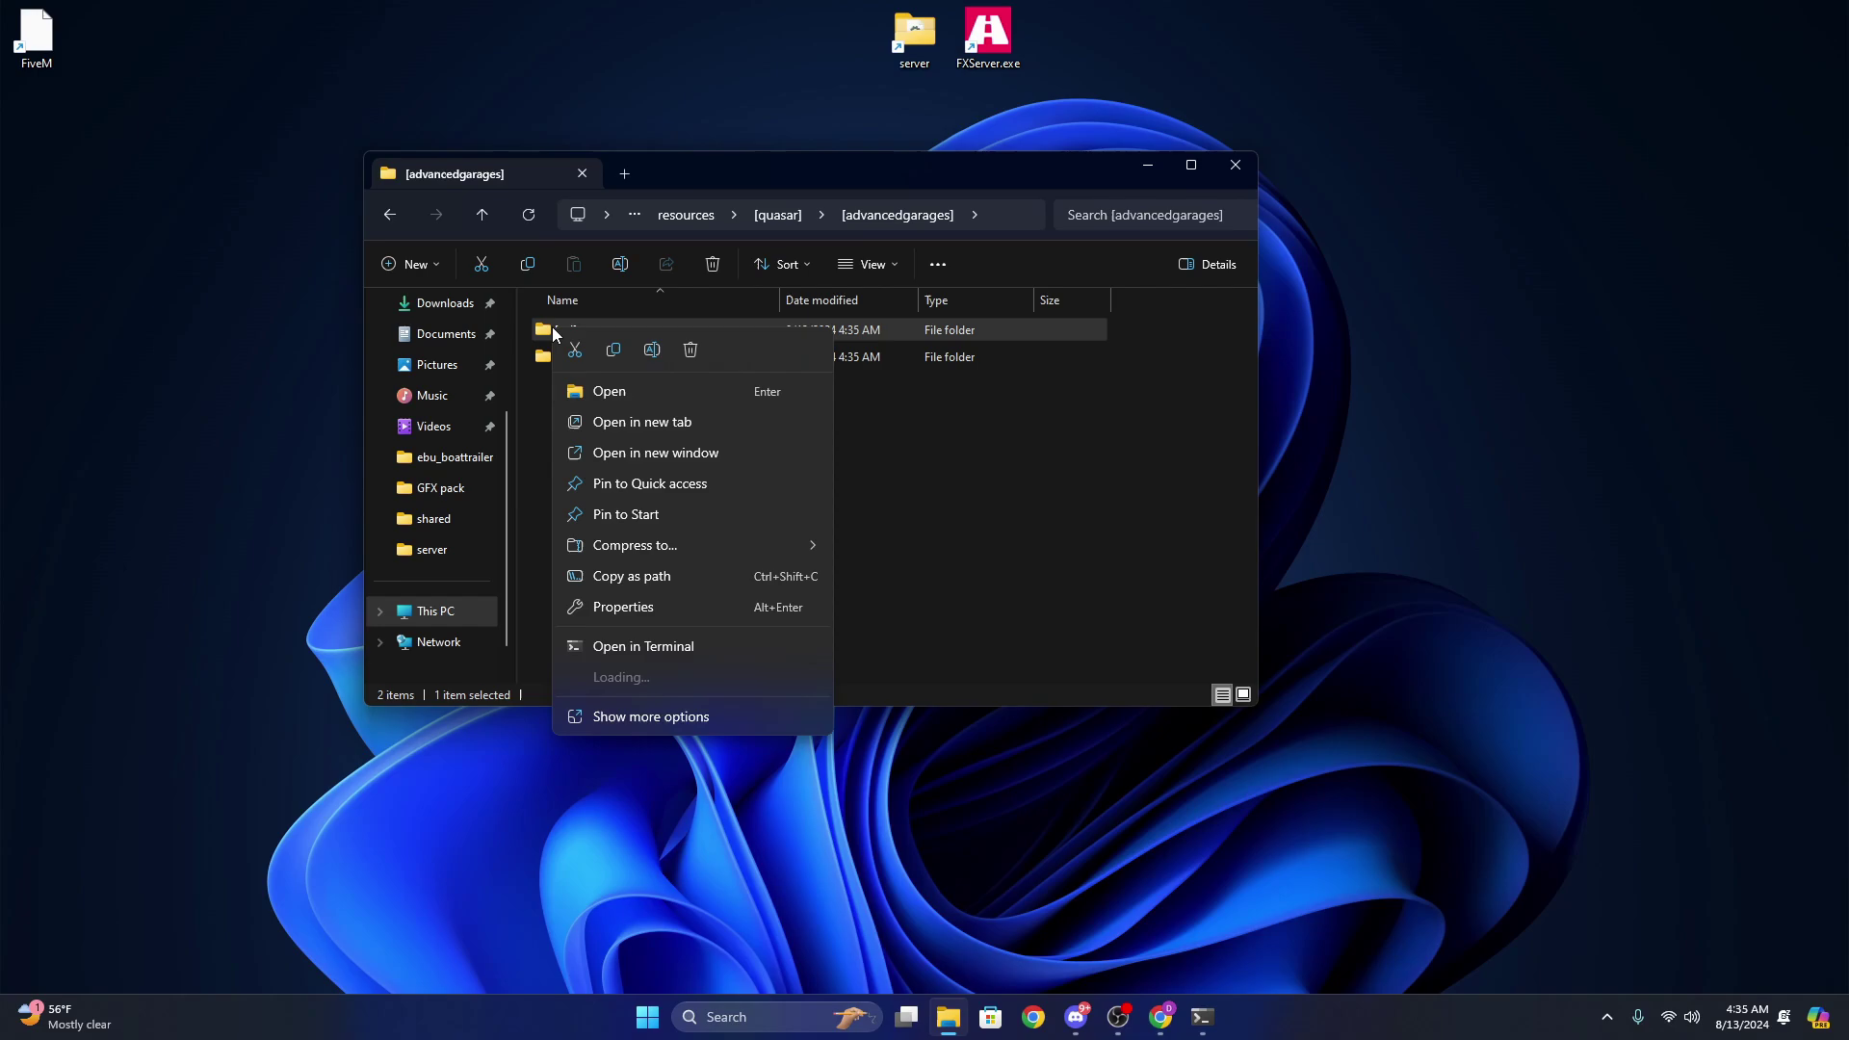
pyautogui.click(691, 350)
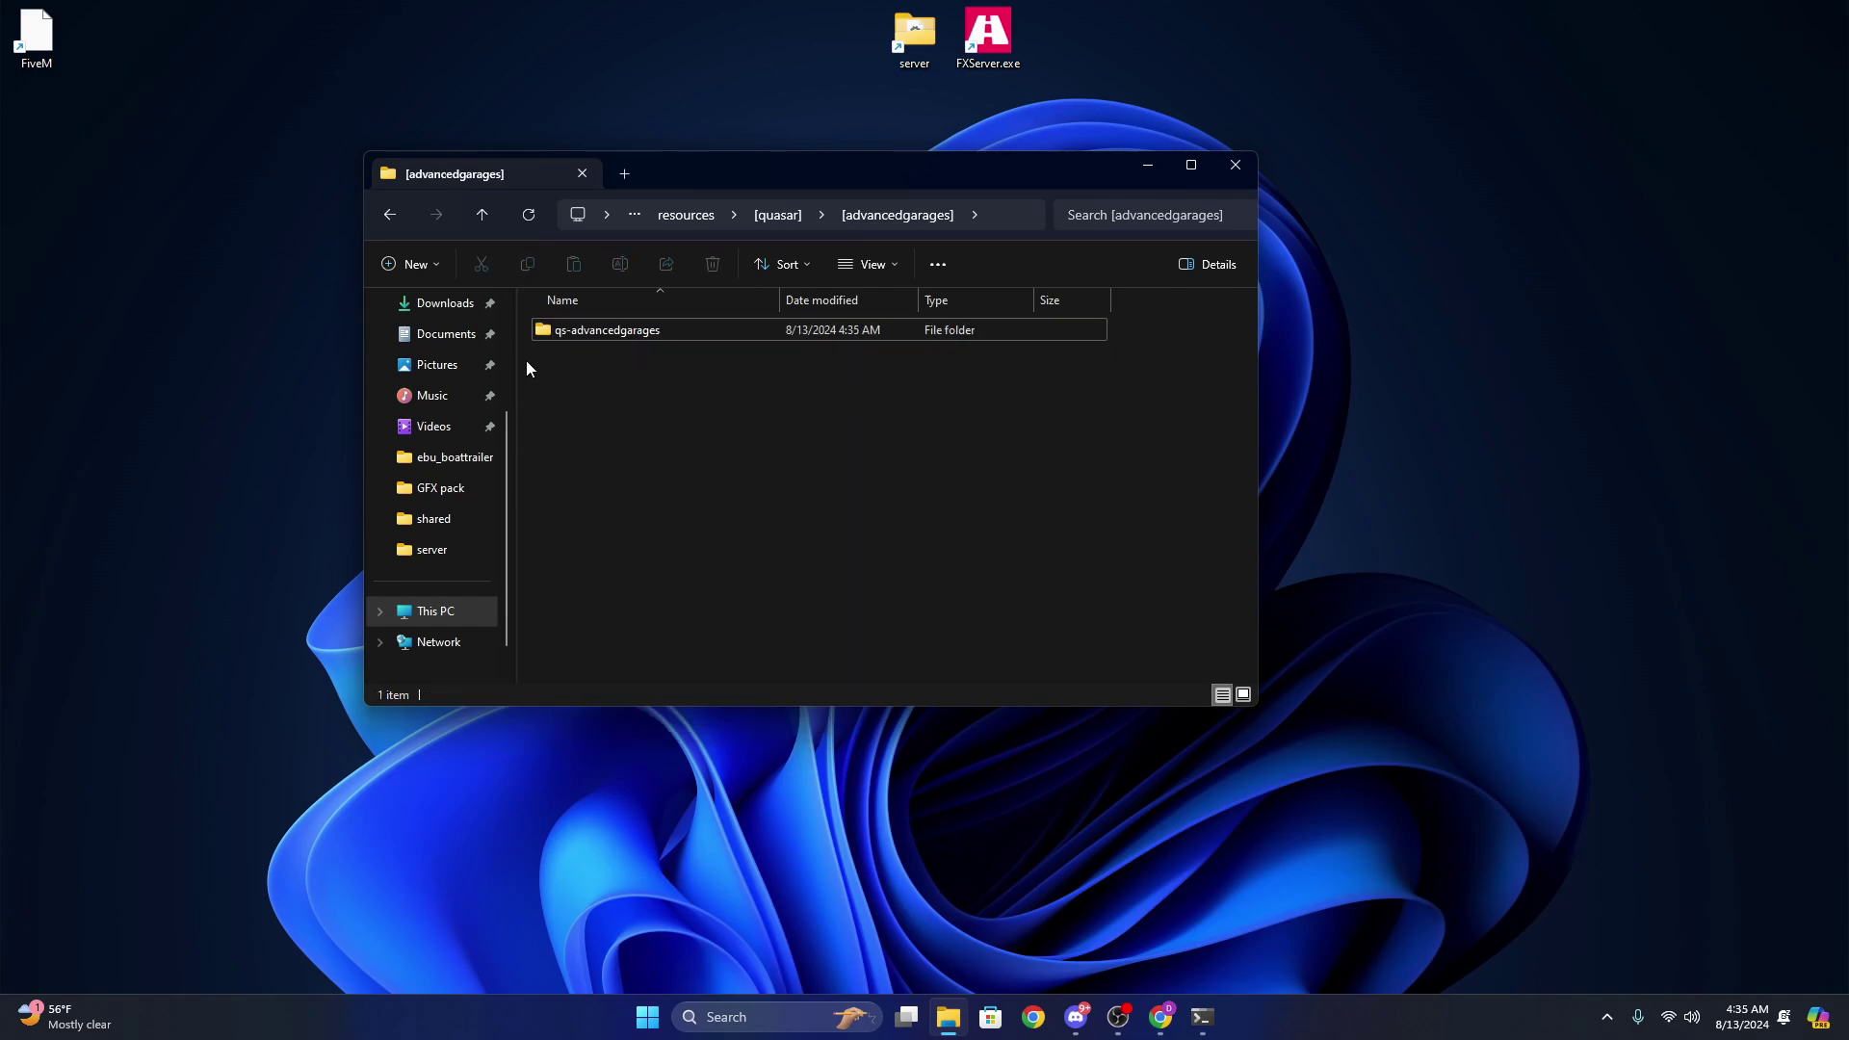
# - Open config.lua from the config folder of qs-advancedgarages in the code editor
pyautogui.doubleClick(587, 334)
pyautogui.moveTo(727, 172); pyautogui.dragTo(569, 239)
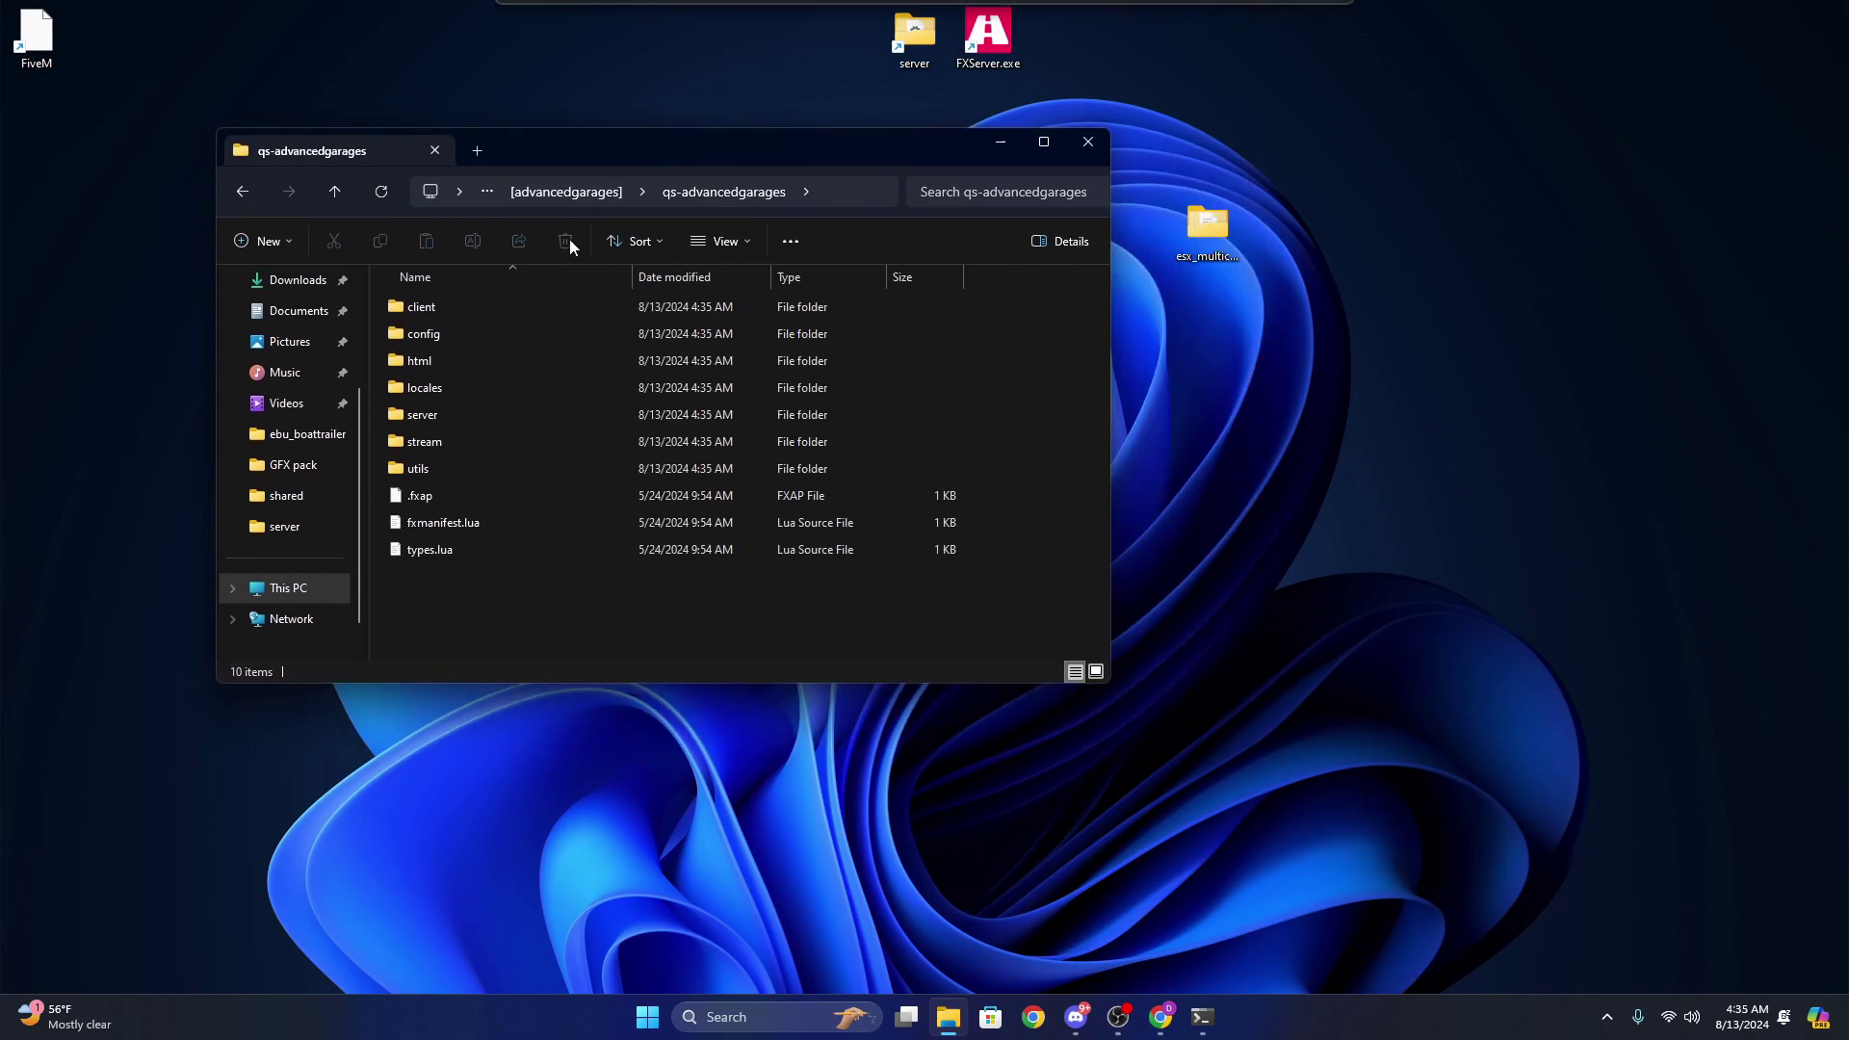
pyautogui.doubleClick(436, 335)
pyautogui.click(448, 312)
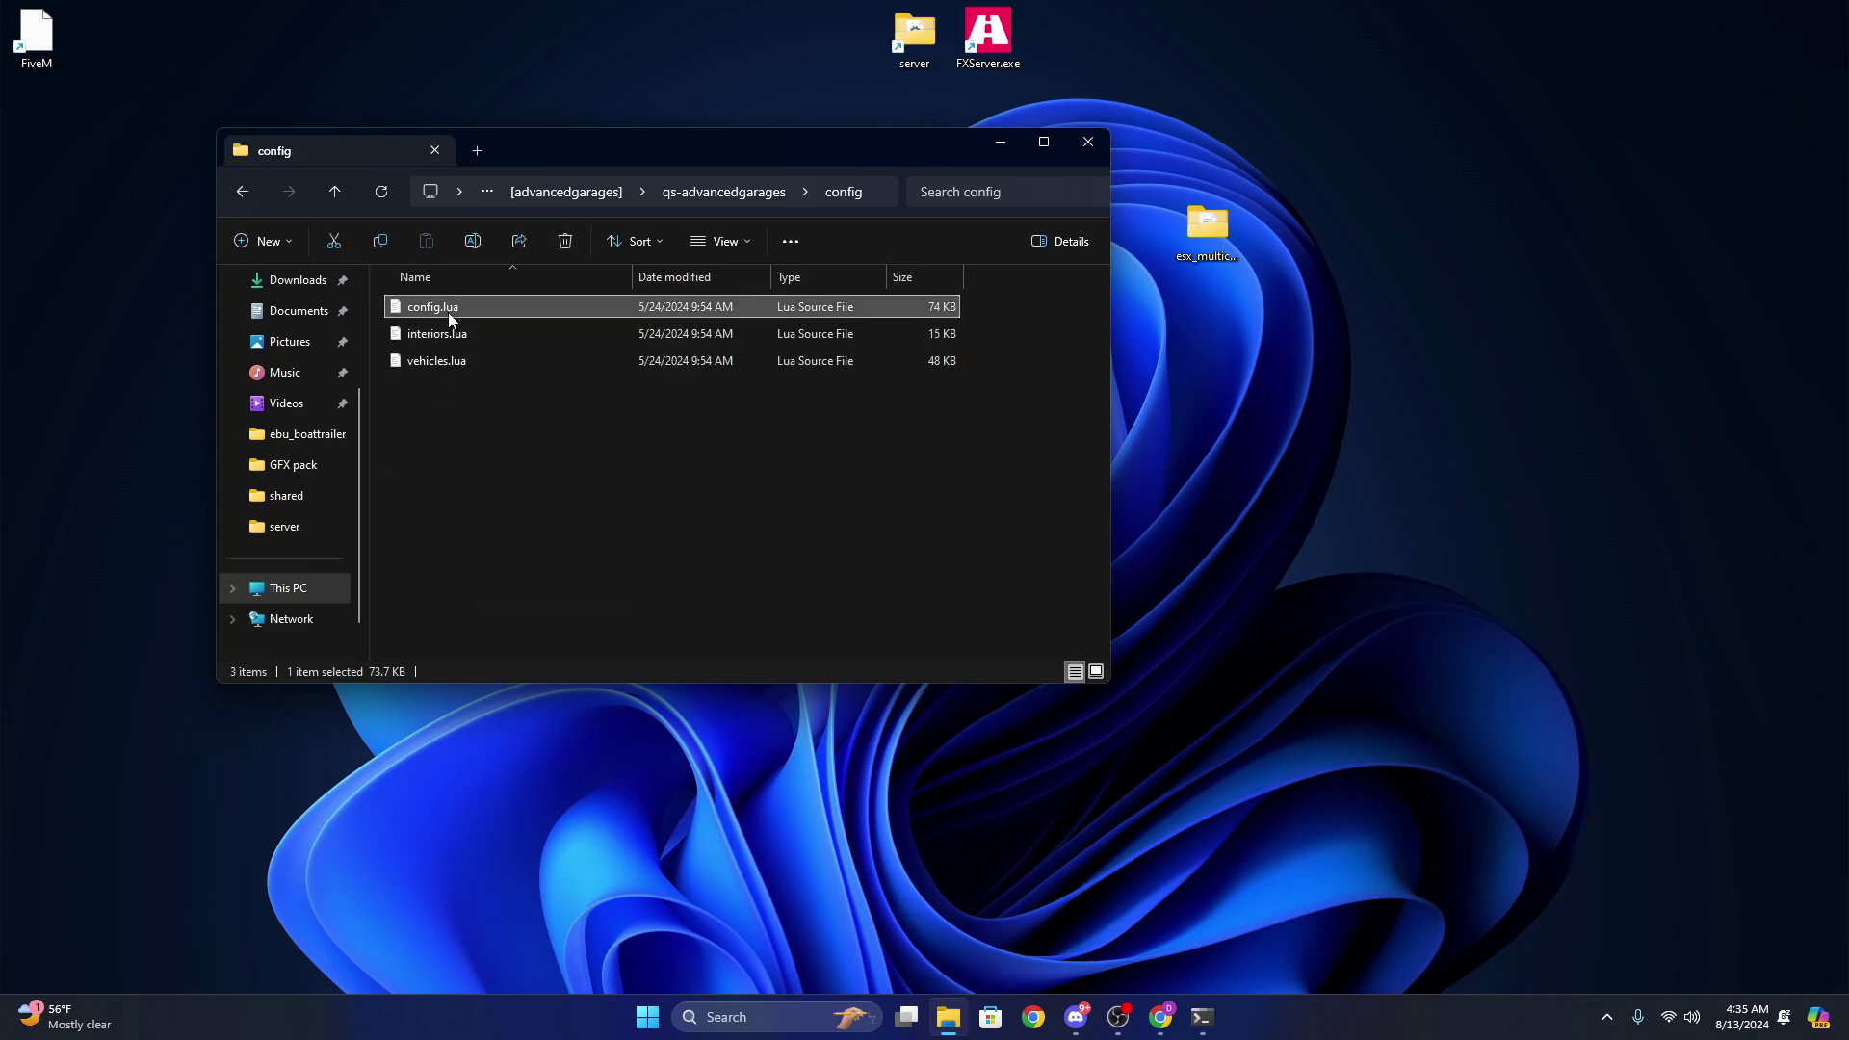
pyautogui.doubleClick(448, 313)
# - Review the language, framework, Config.Menu and Config.UseTarget settings in config.lua, including the comment on supported target options
pyautogui.scroll(-10, 449, 599)
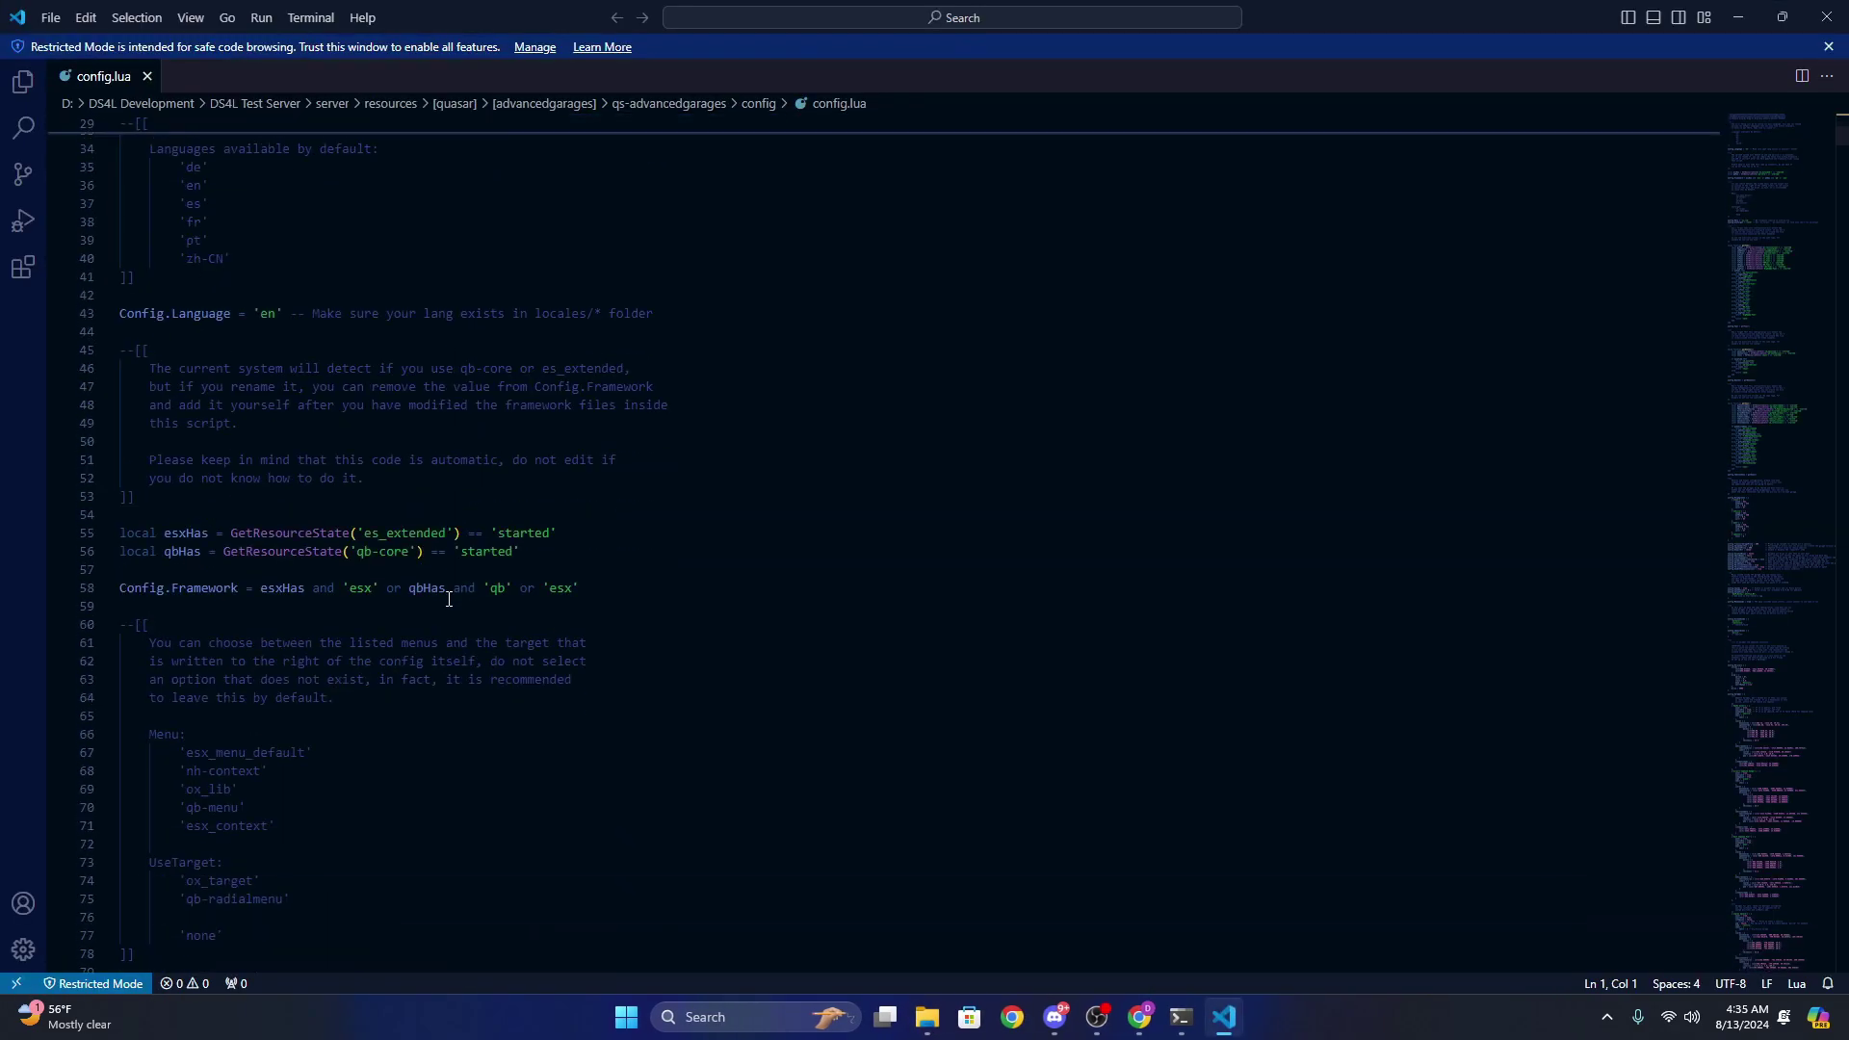
pyautogui.scroll(-6, 452, 617)
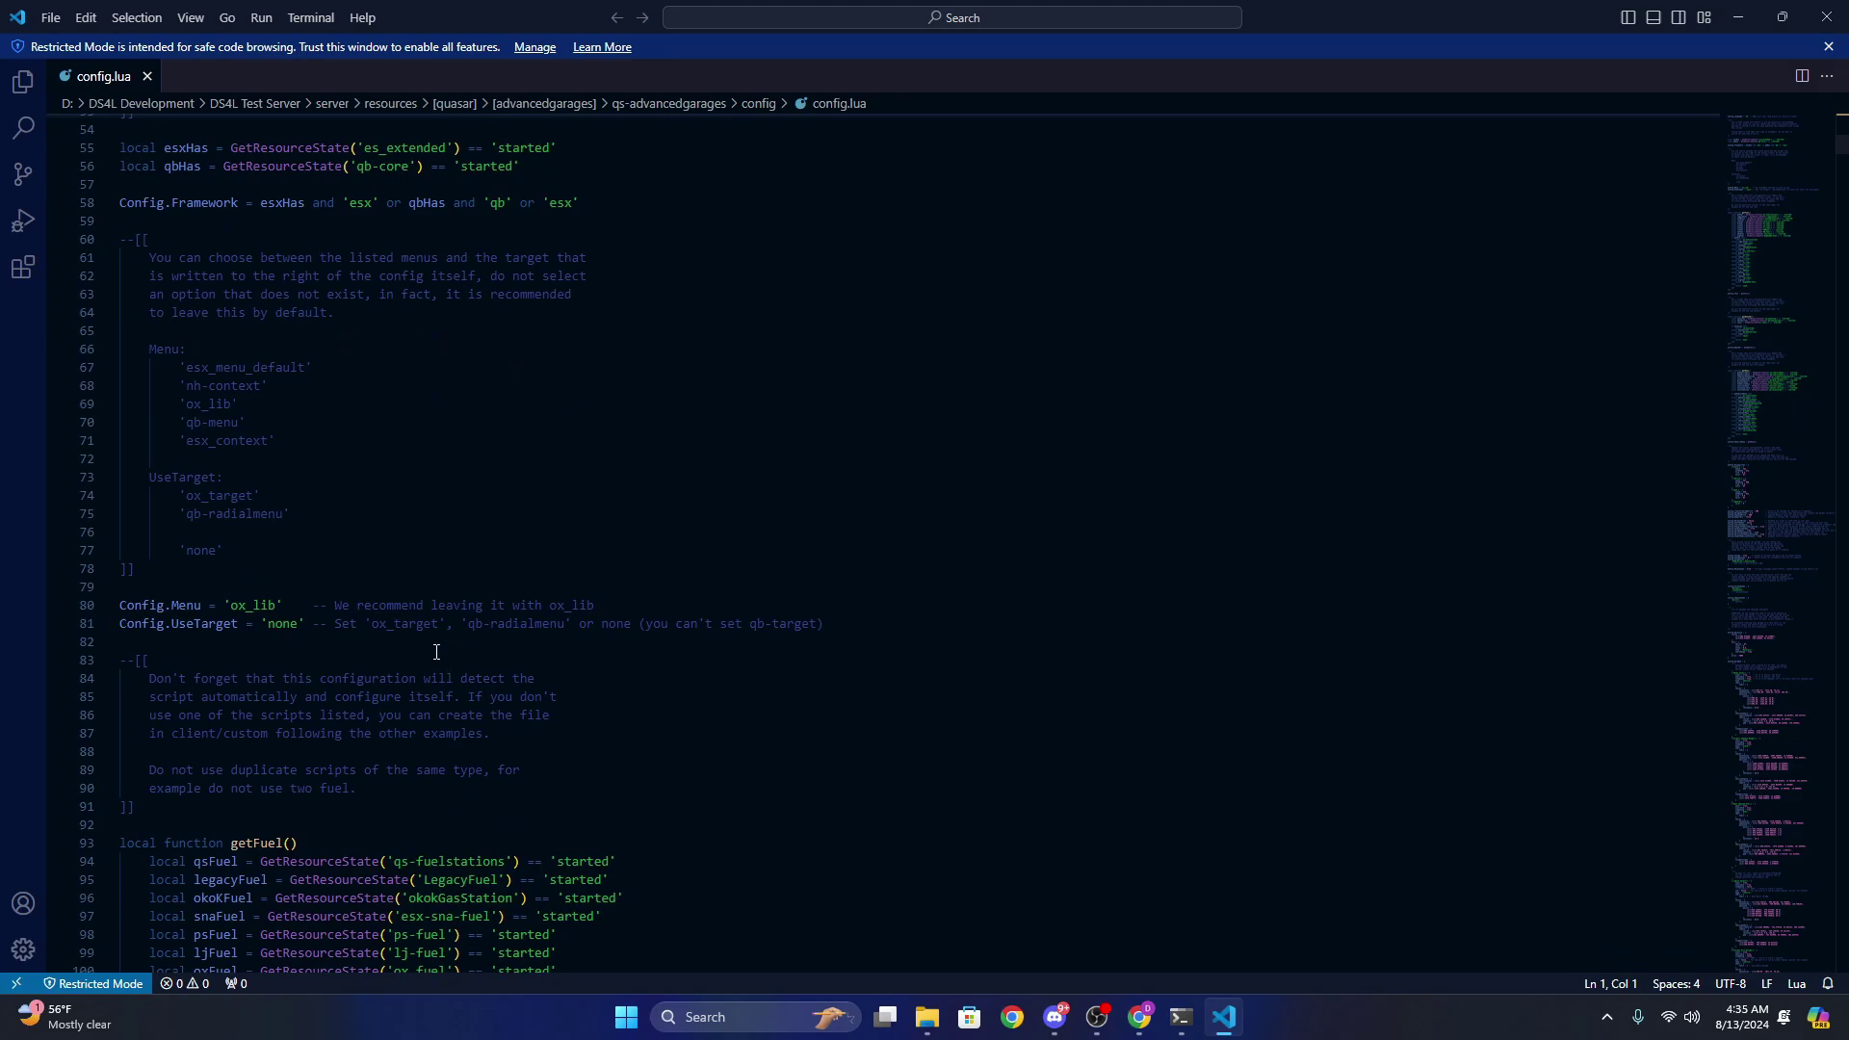
pyautogui.scroll(-3, 437, 652)
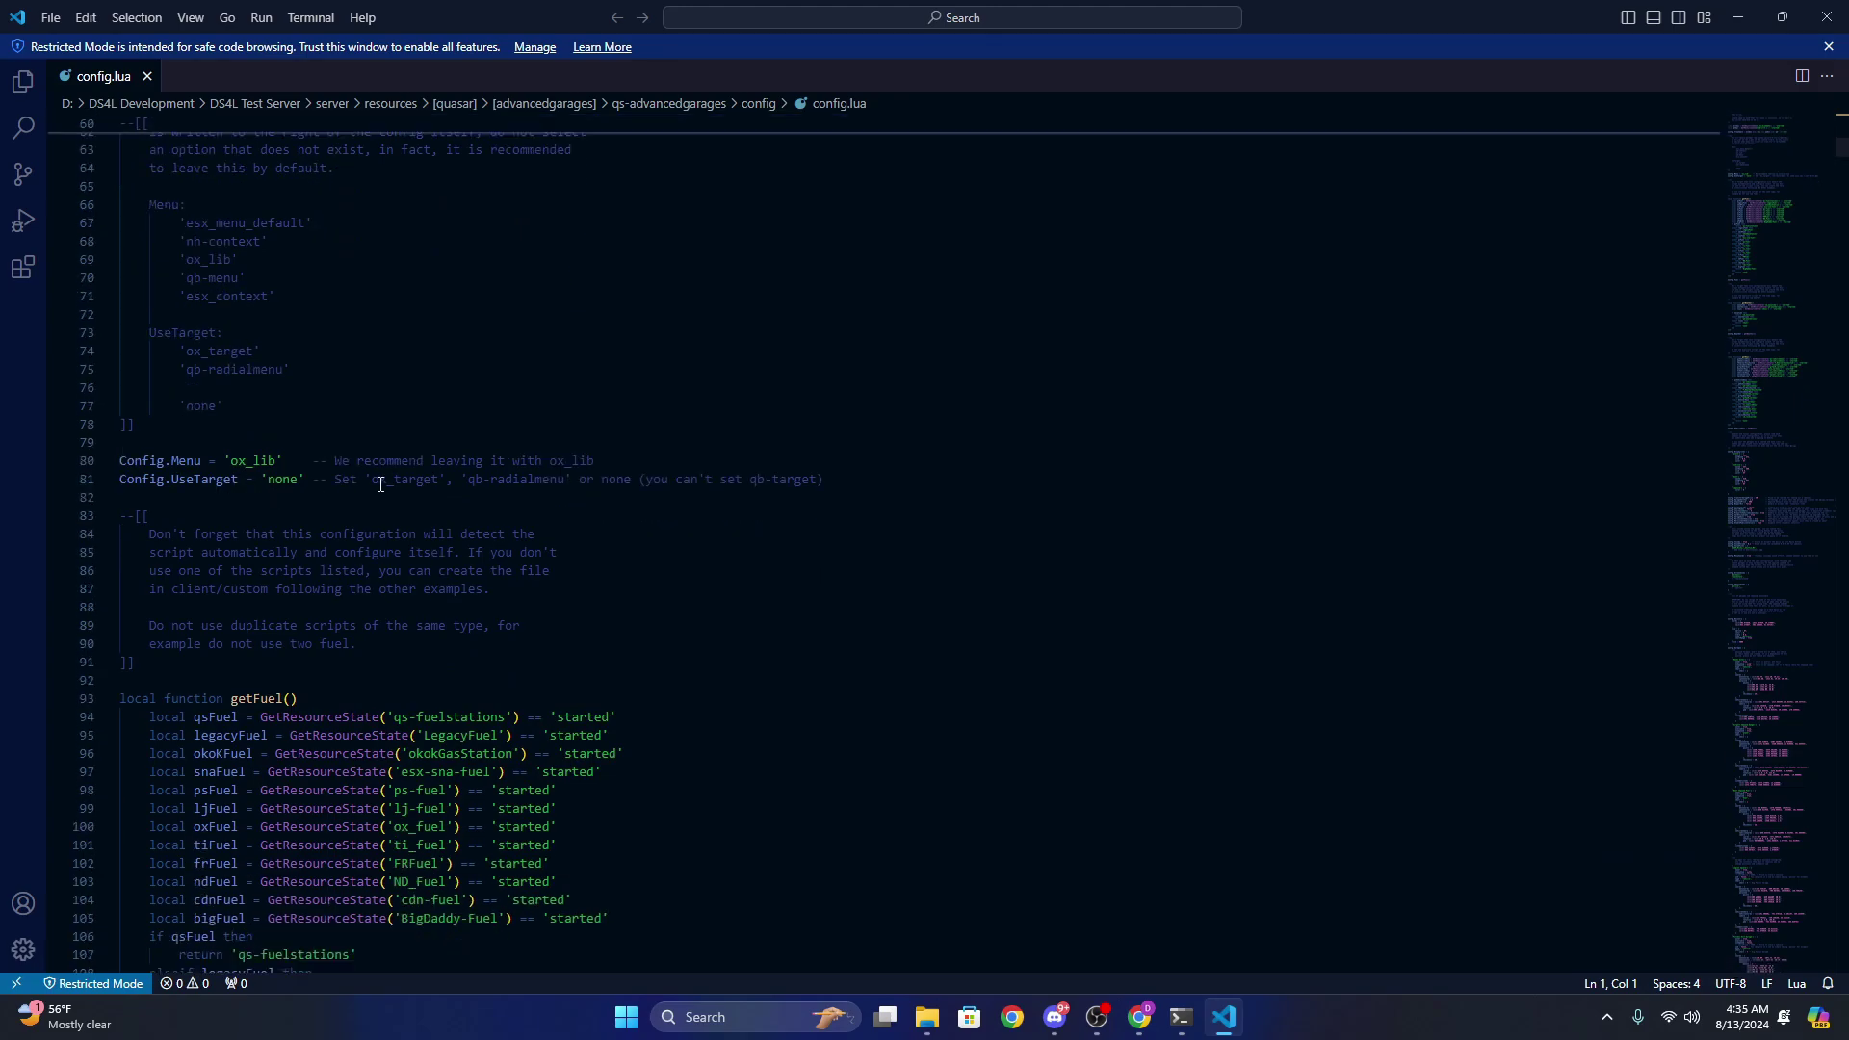
pyautogui.click(390, 481)
pyautogui.click(462, 500)
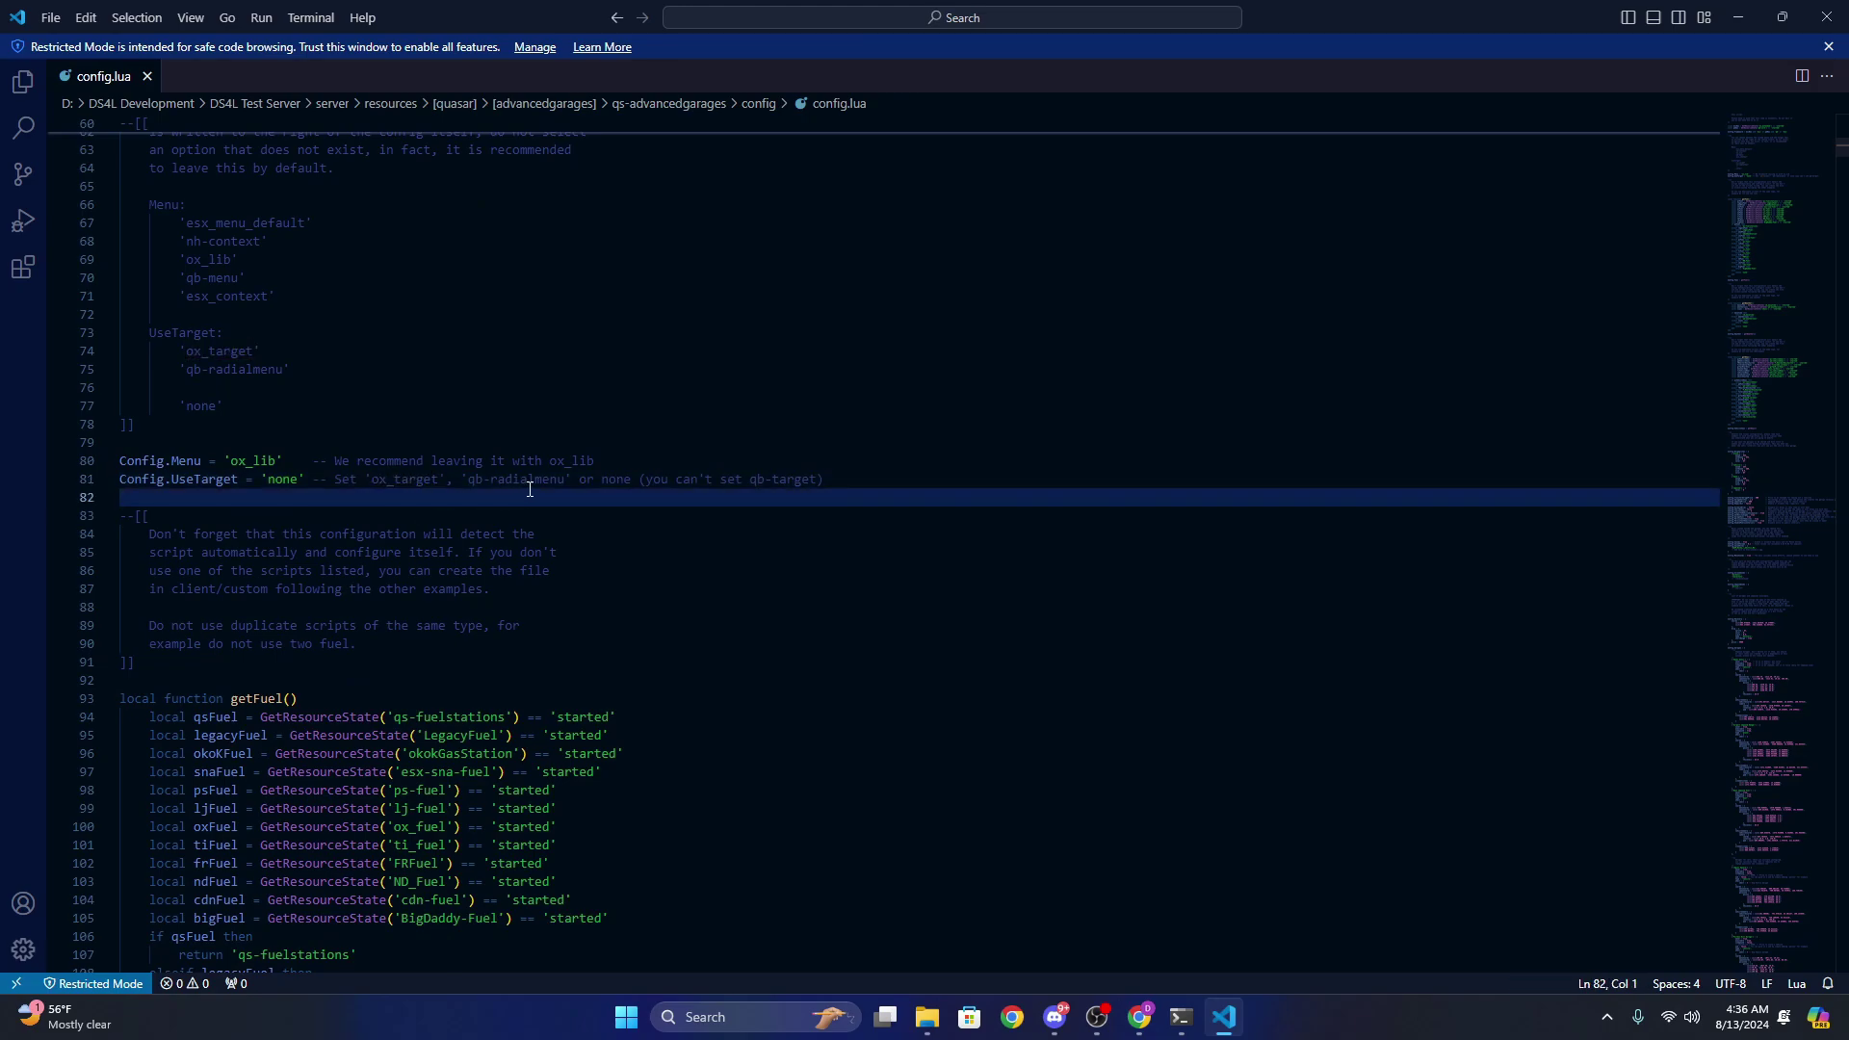
pyautogui.moveTo(757, 478); pyautogui.dragTo(801, 491)
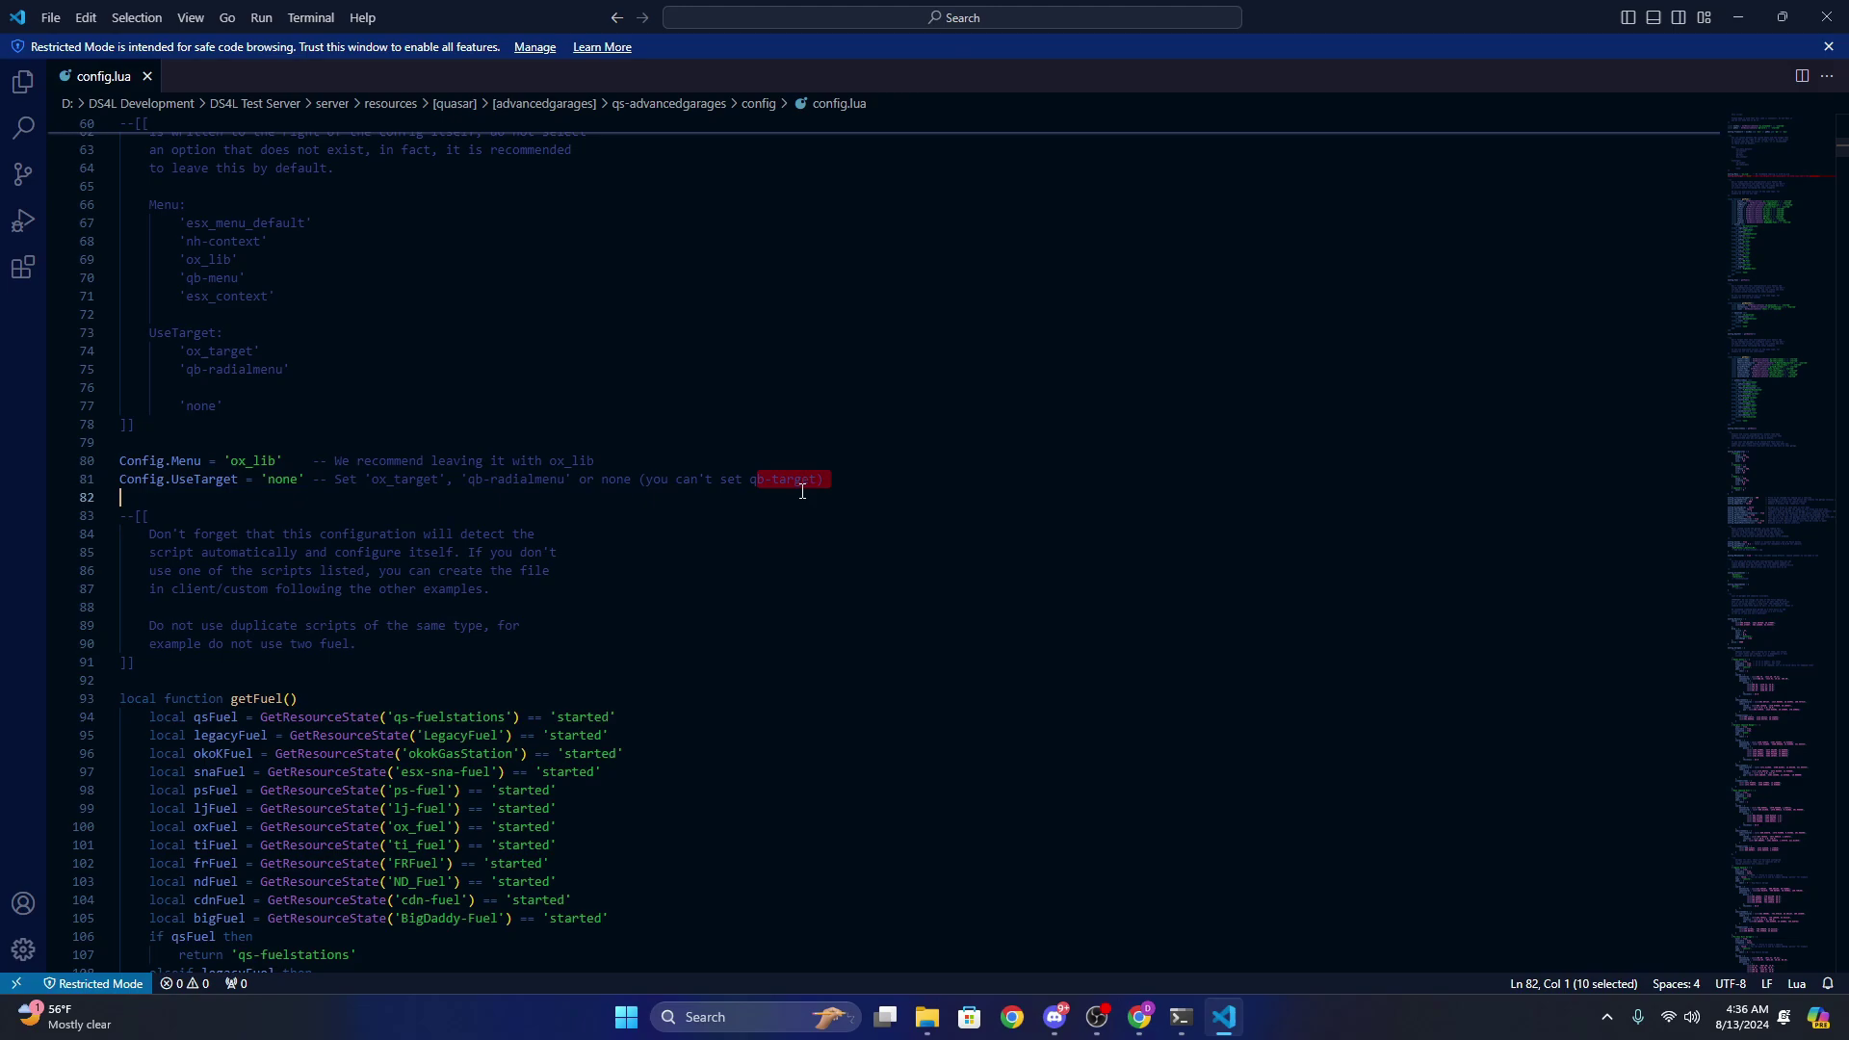
pyautogui.click(799, 490)
pyautogui.click(554, 513)
pyautogui.scroll(-4, 416, 580)
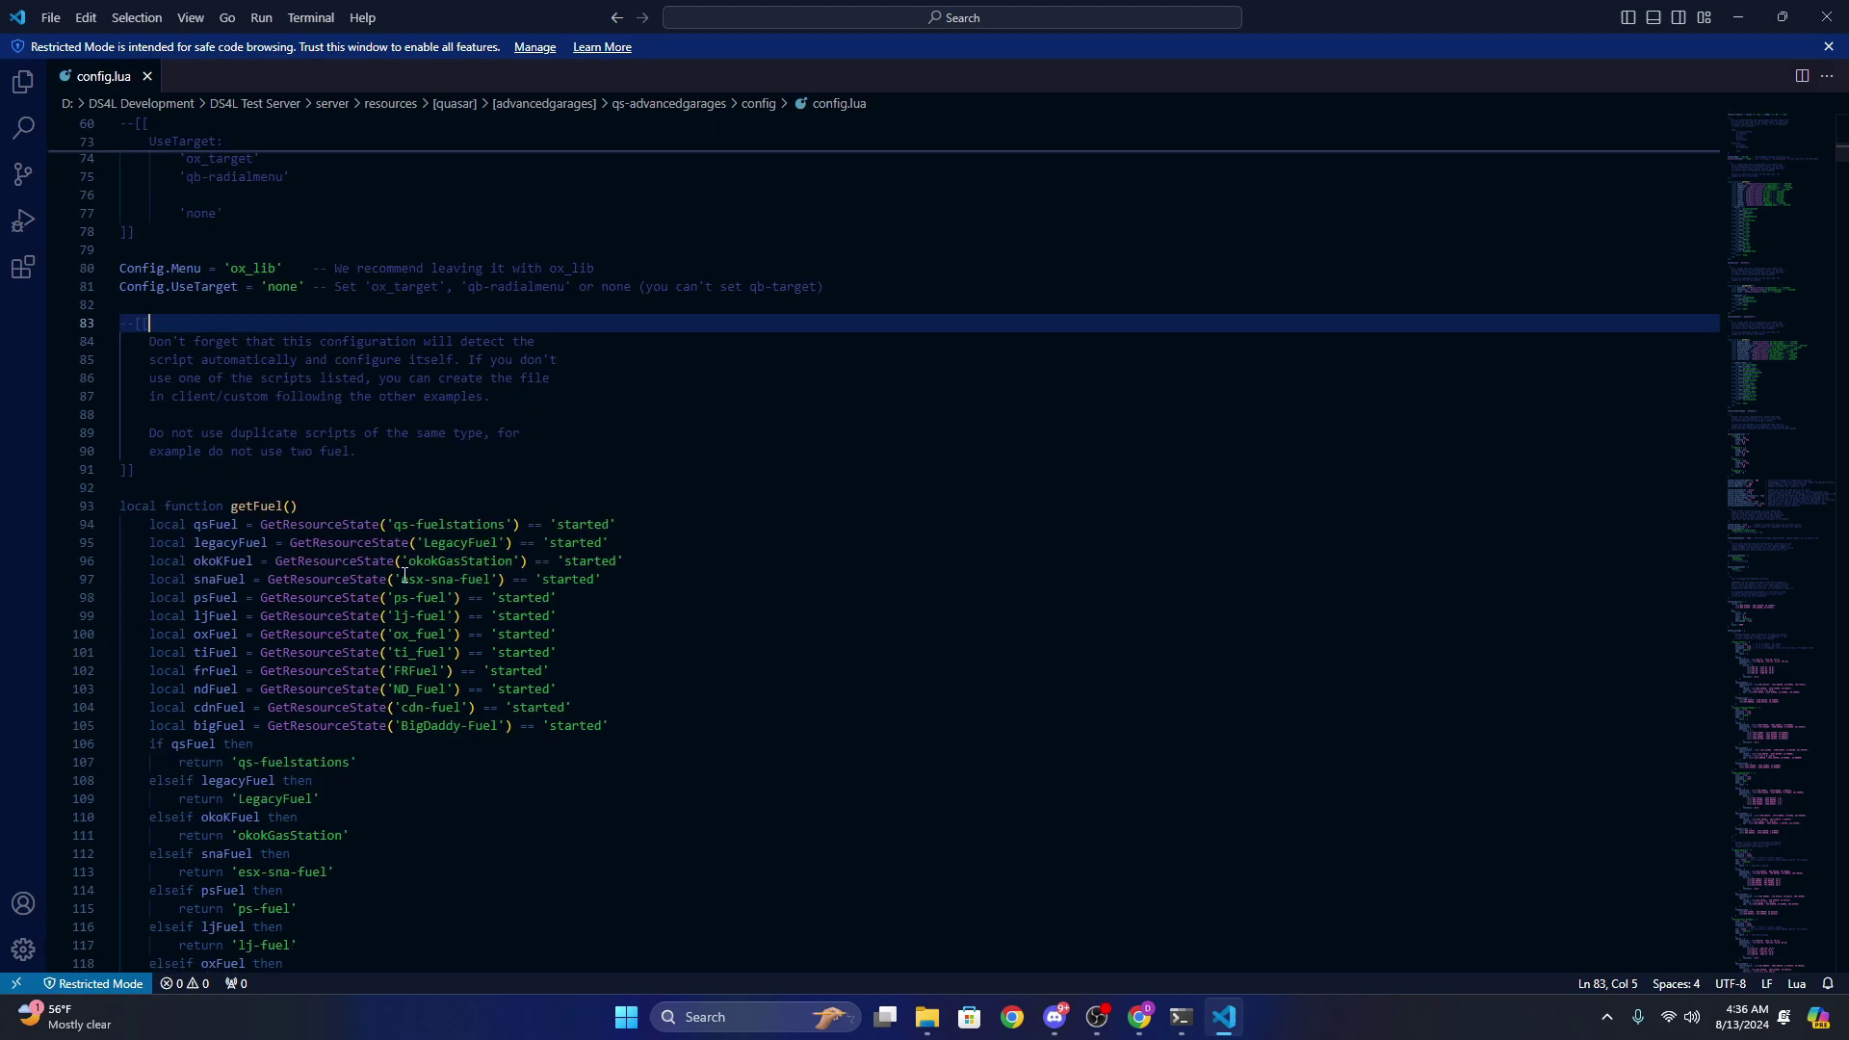
pyautogui.press('Up')
pyautogui.press('Up')
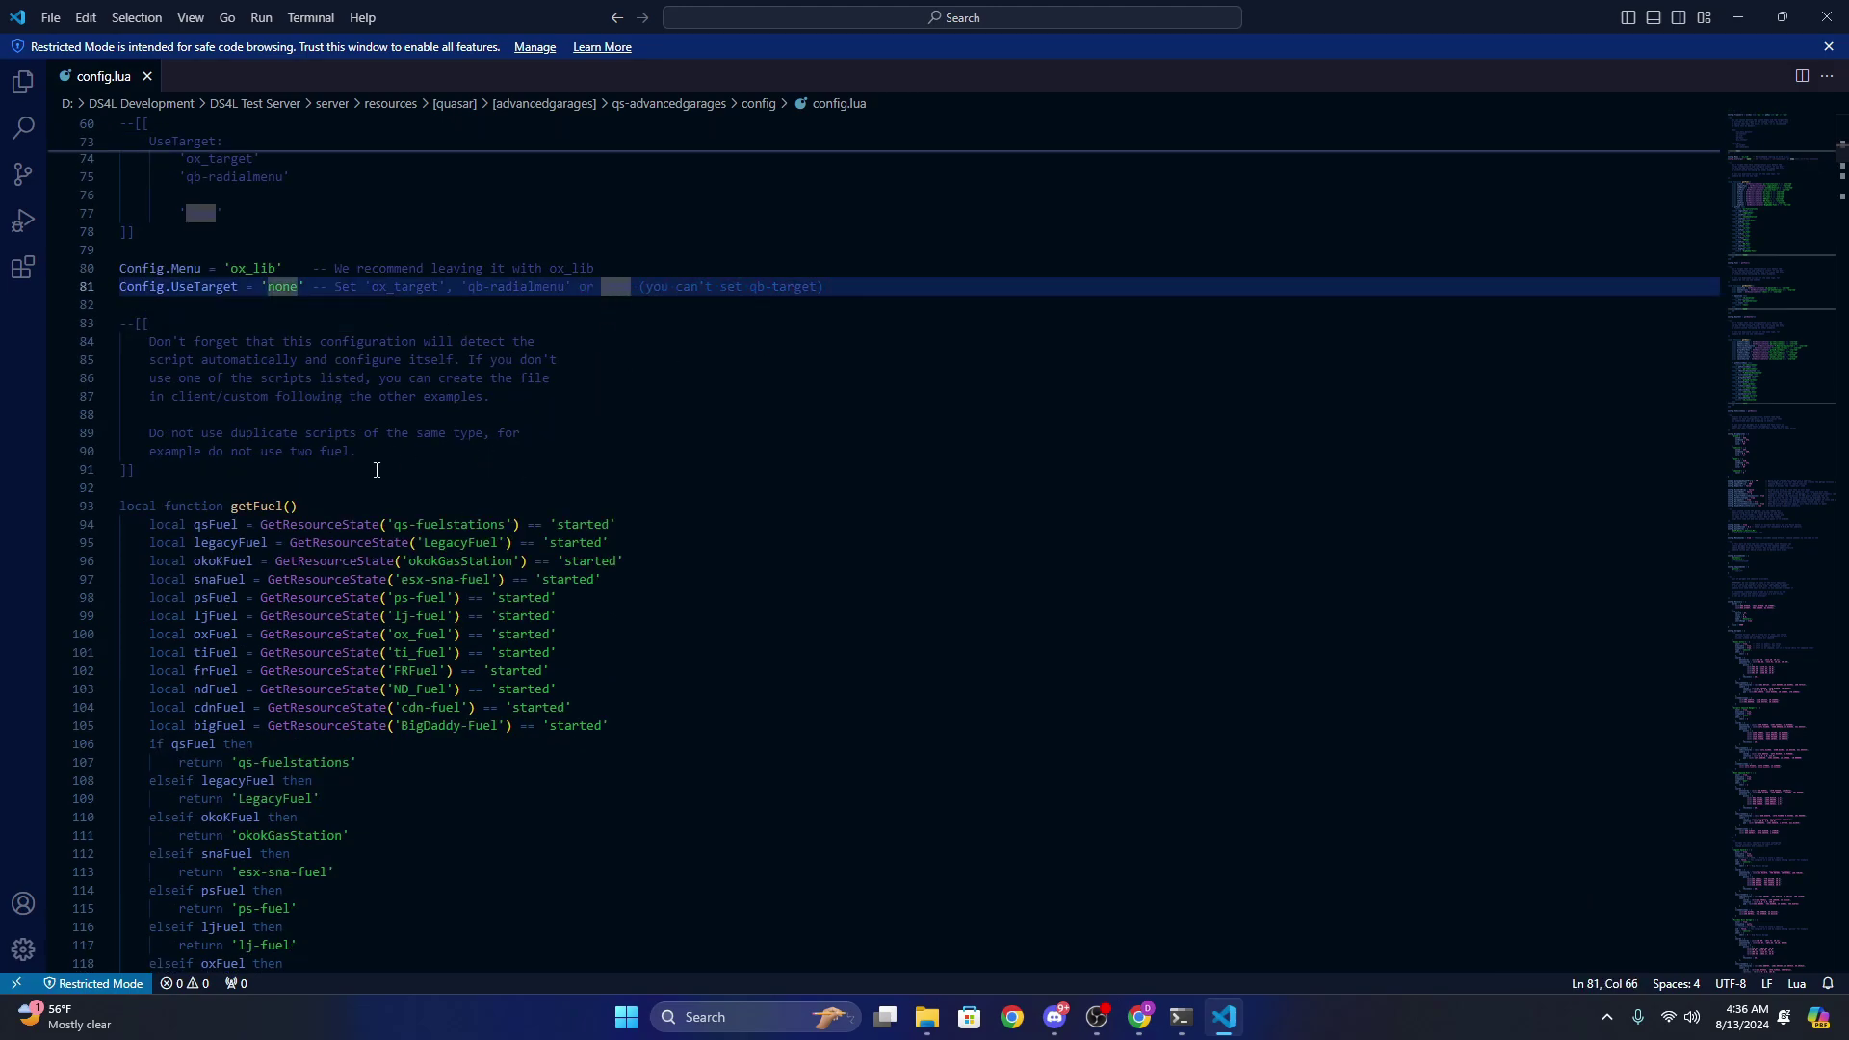
# - Look over the getFuel, getWeather and getKeys functions that detect the fuel, weather and vehicle key scripts
pyautogui.scroll(-3, 182, 502)
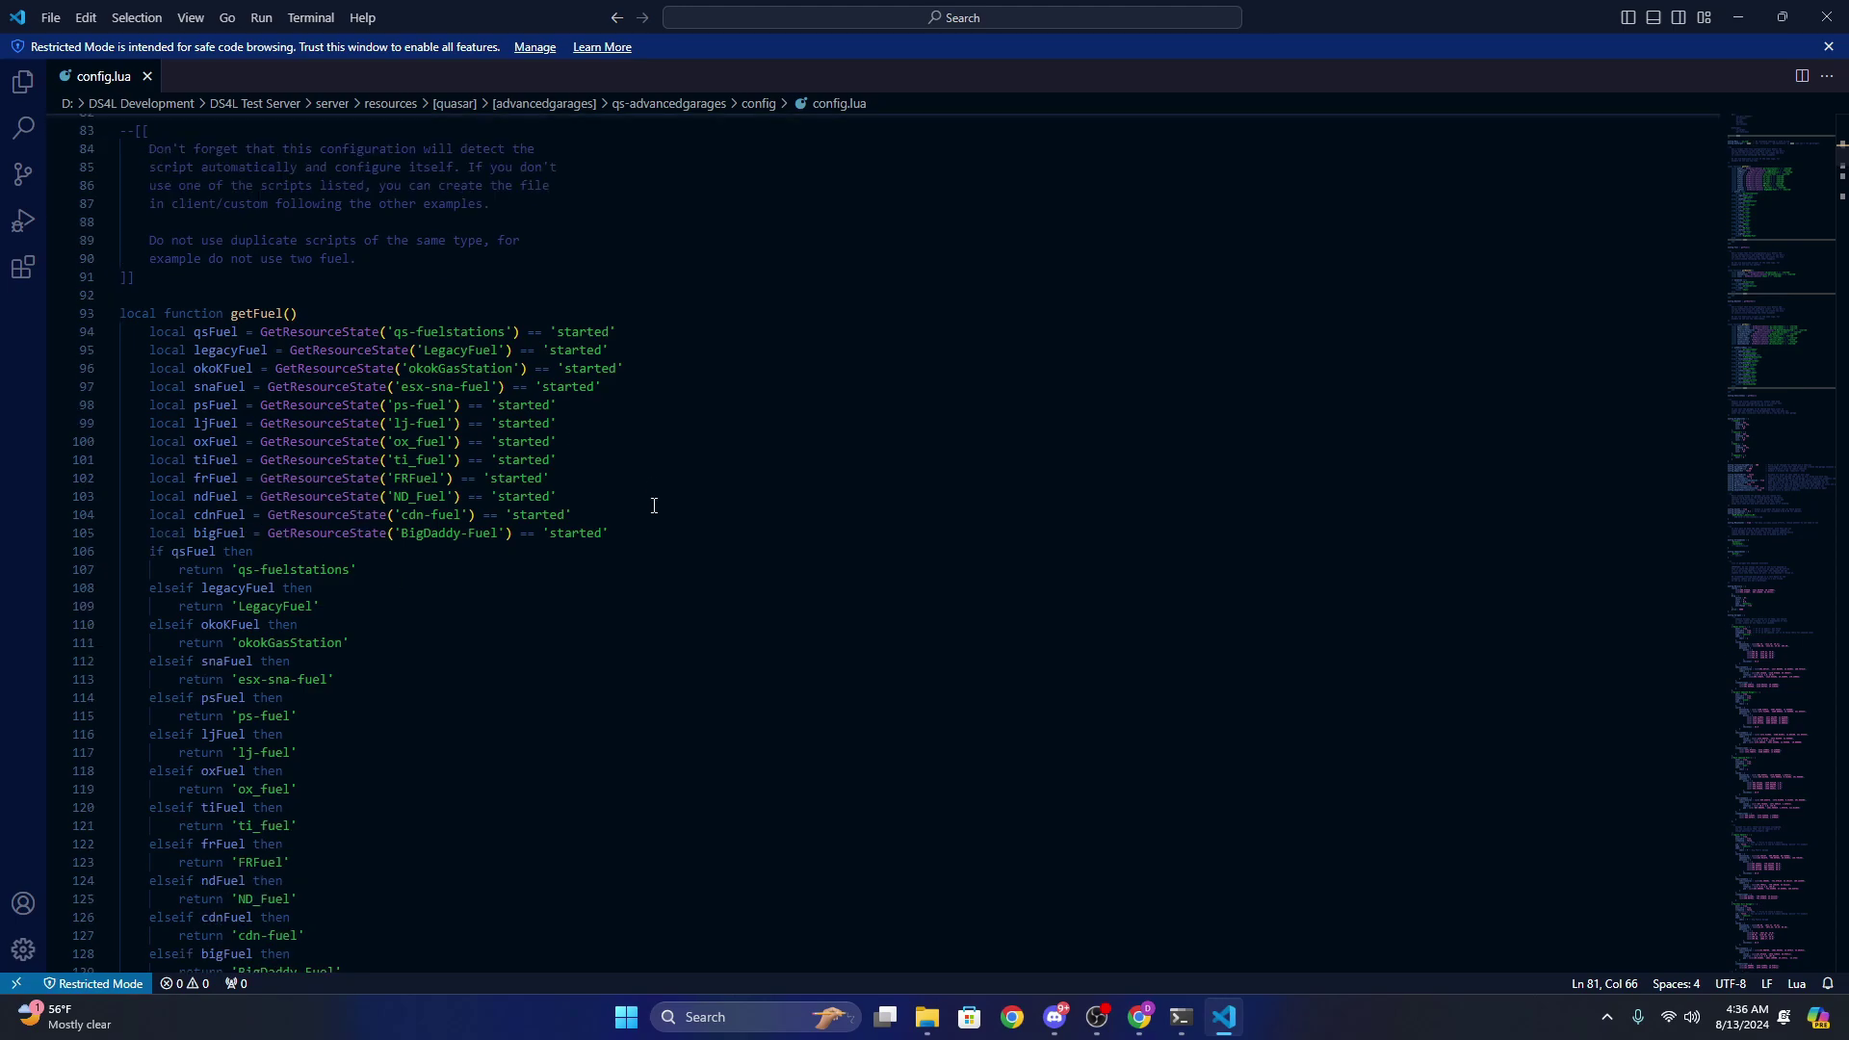
pyautogui.scroll(-12, 404, 528)
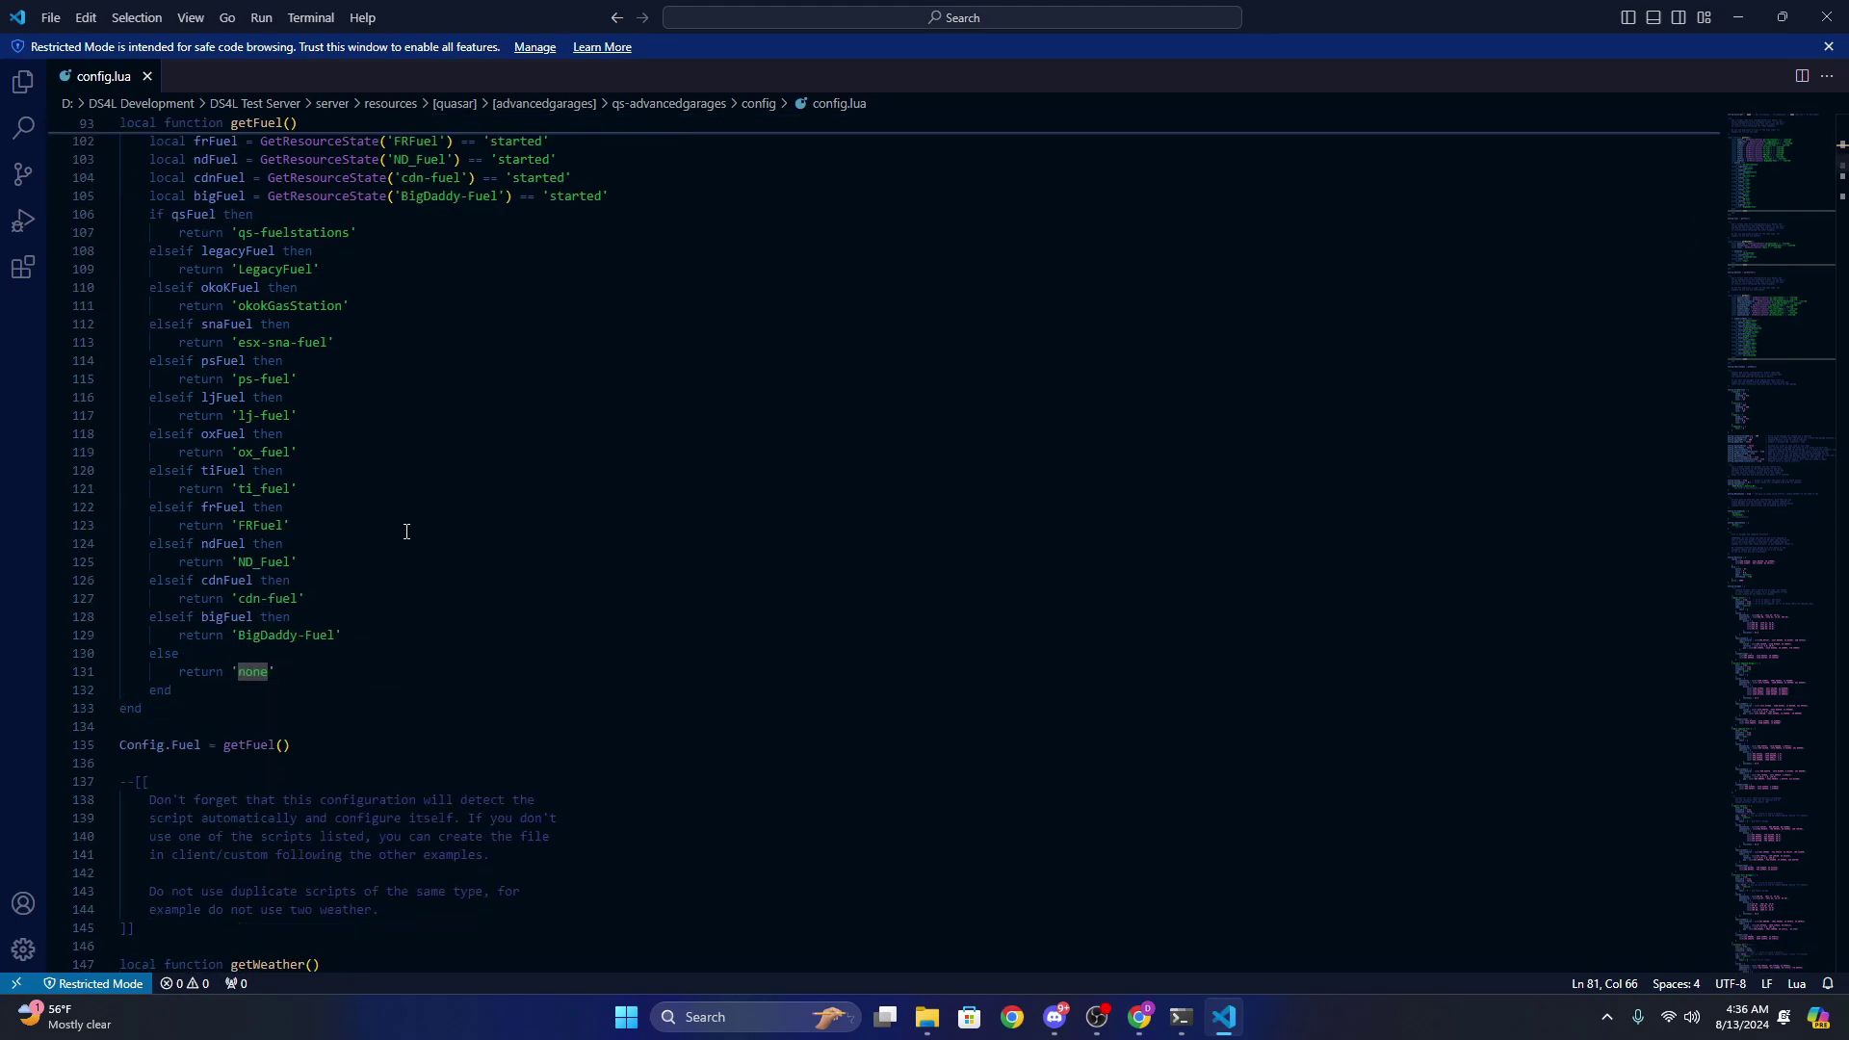
pyautogui.scroll(-11, 397, 545)
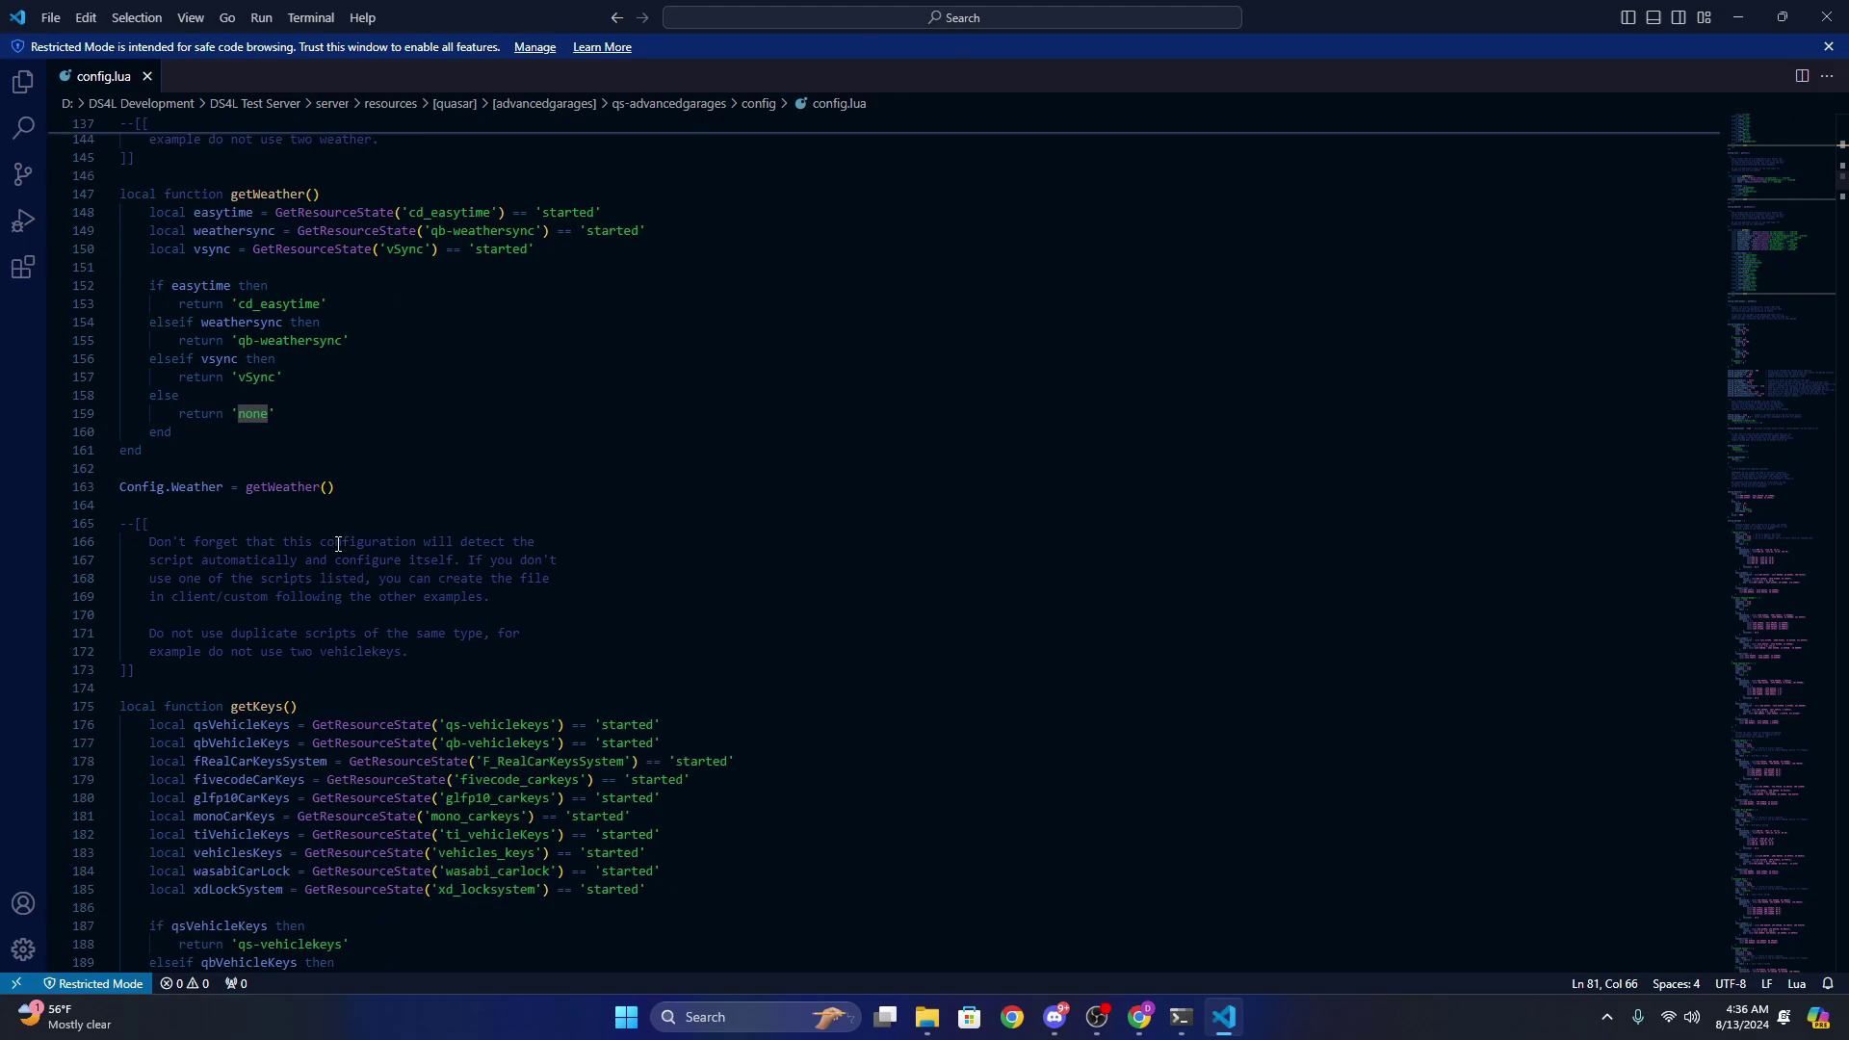
pyautogui.scroll(-18, 455, 564)
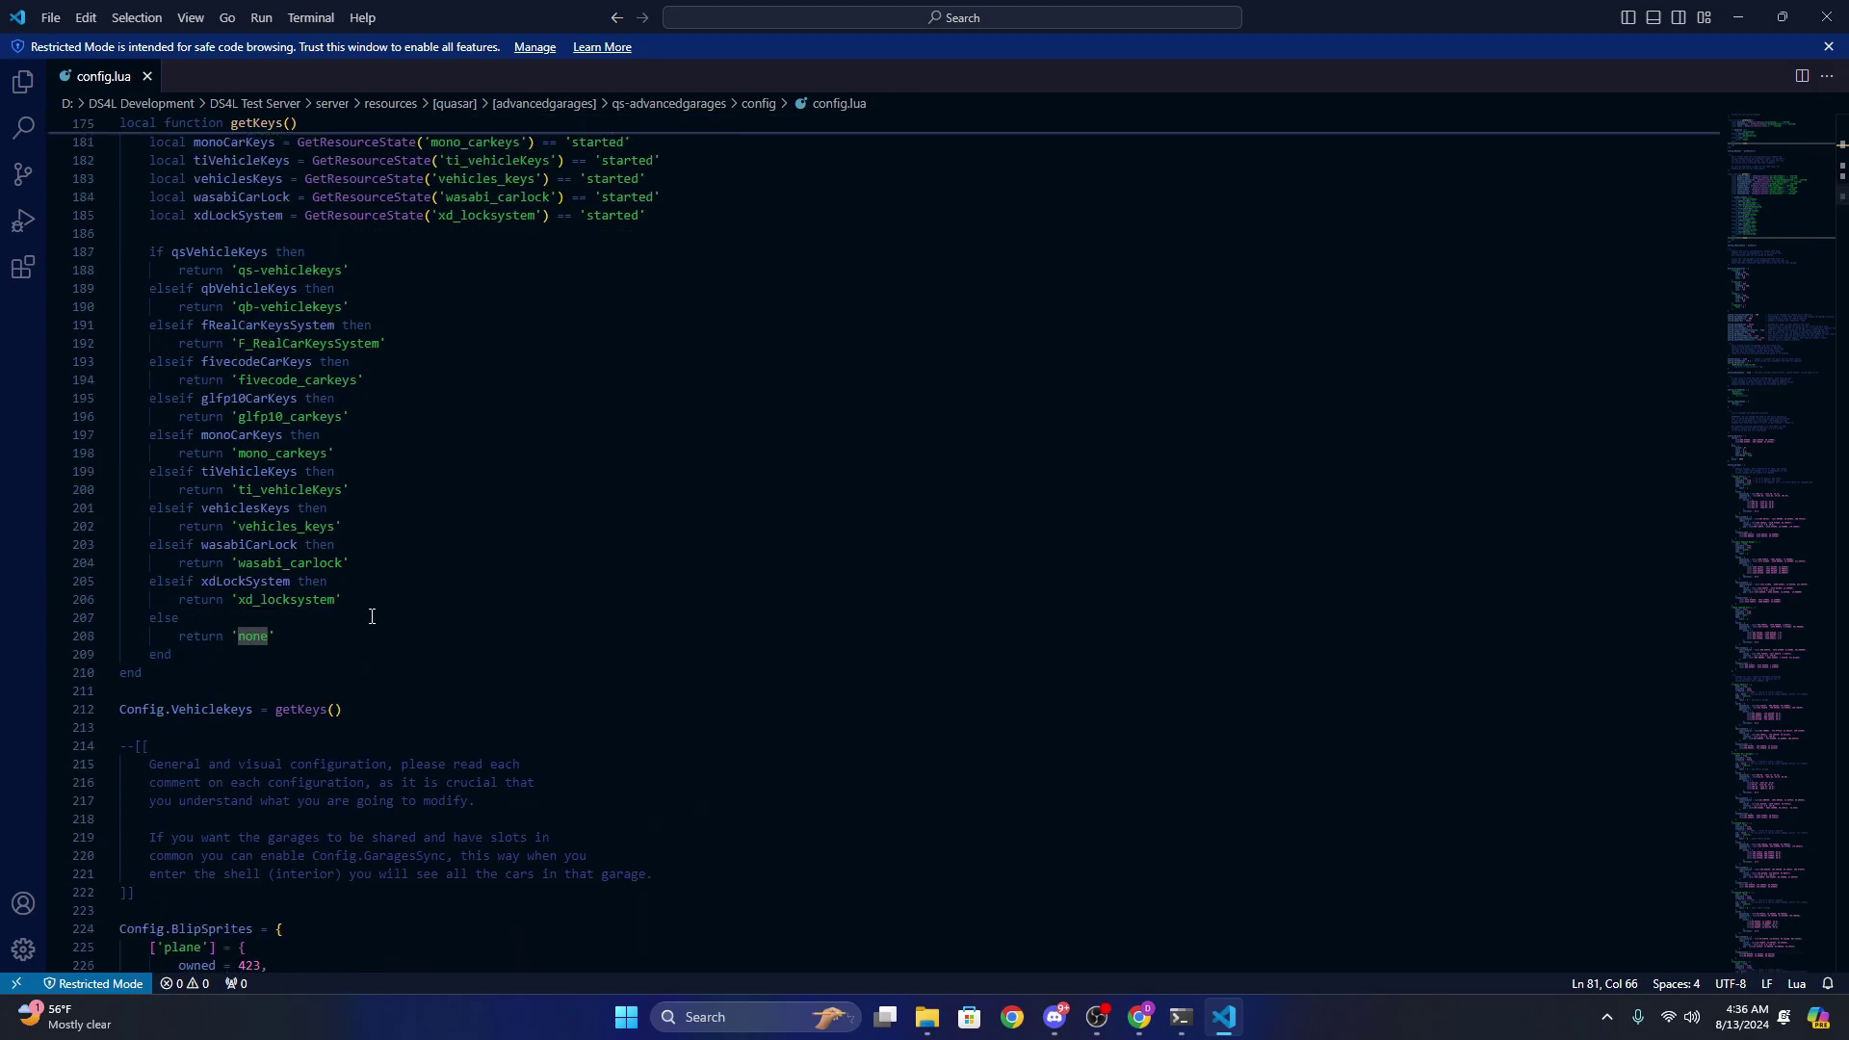
pyautogui.scroll(-2, 568, 592)
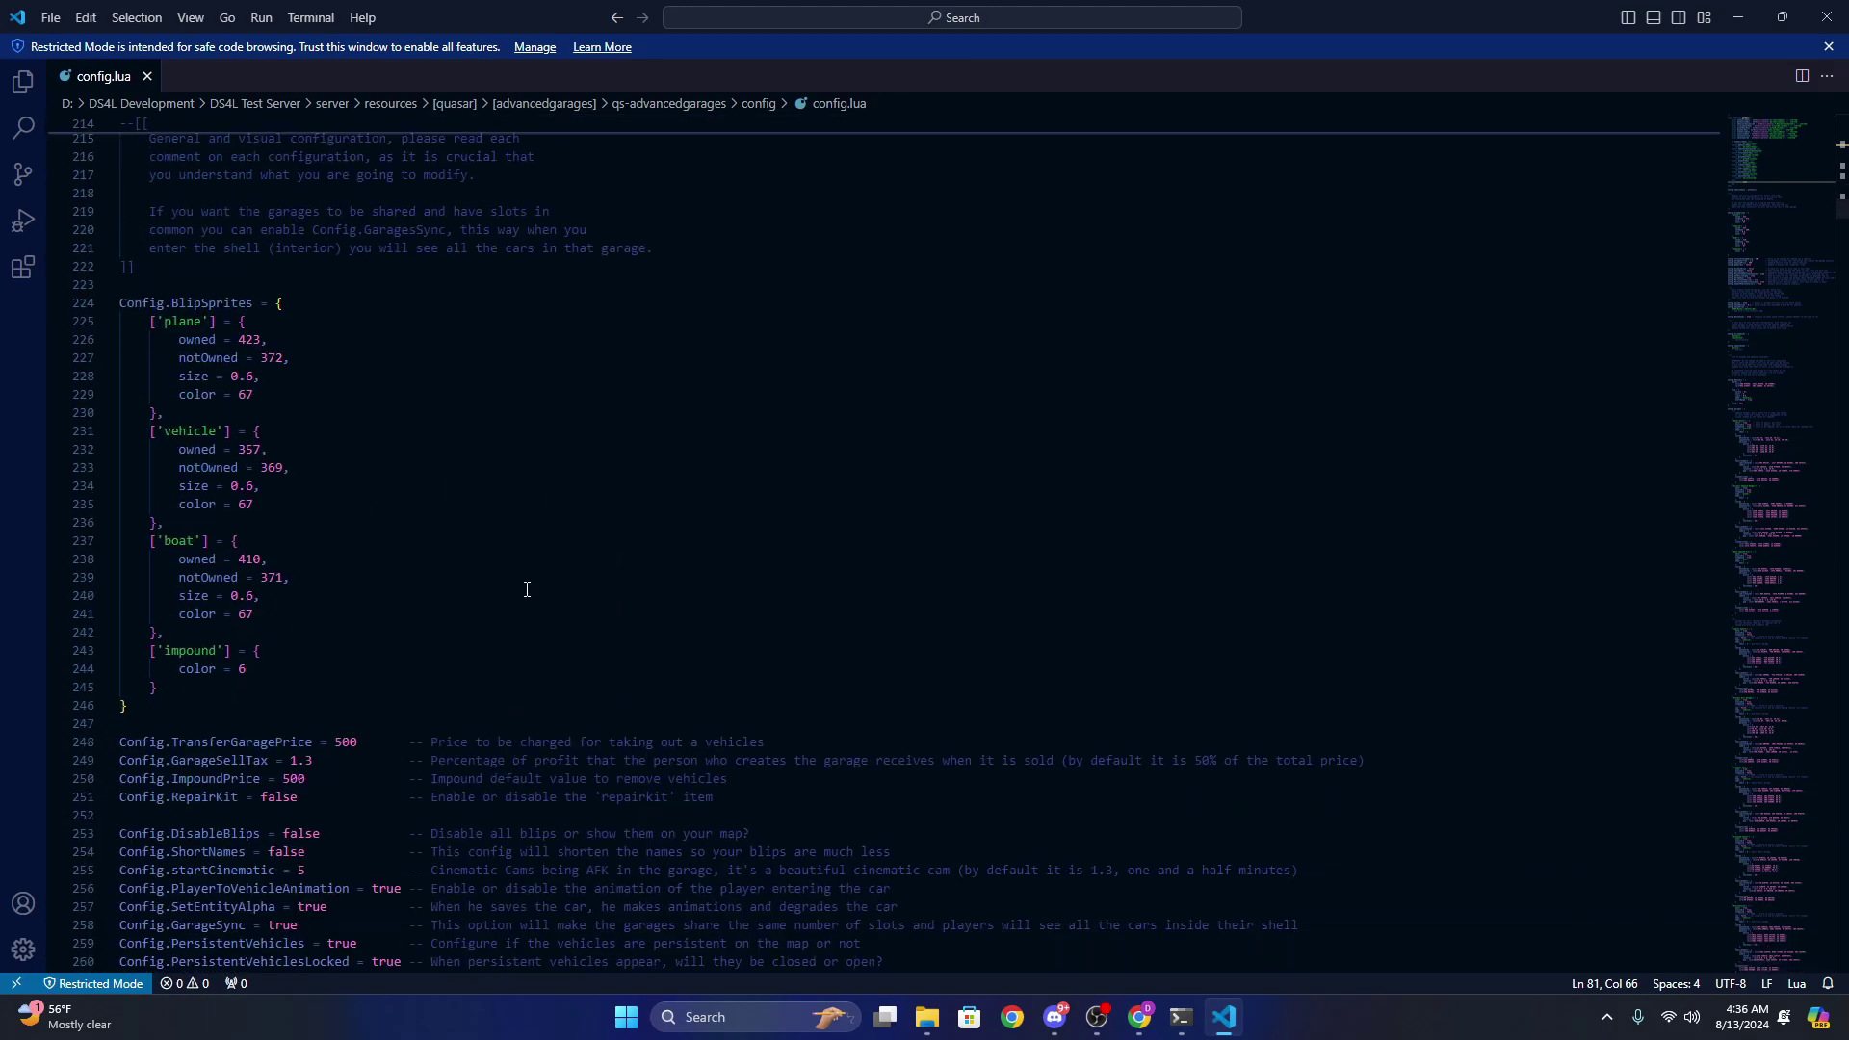
# - Examine the plane, vehicle, boat and impound entries of Config.BlipSprites
pyautogui.click(310, 314)
pyautogui.click(270, 303)
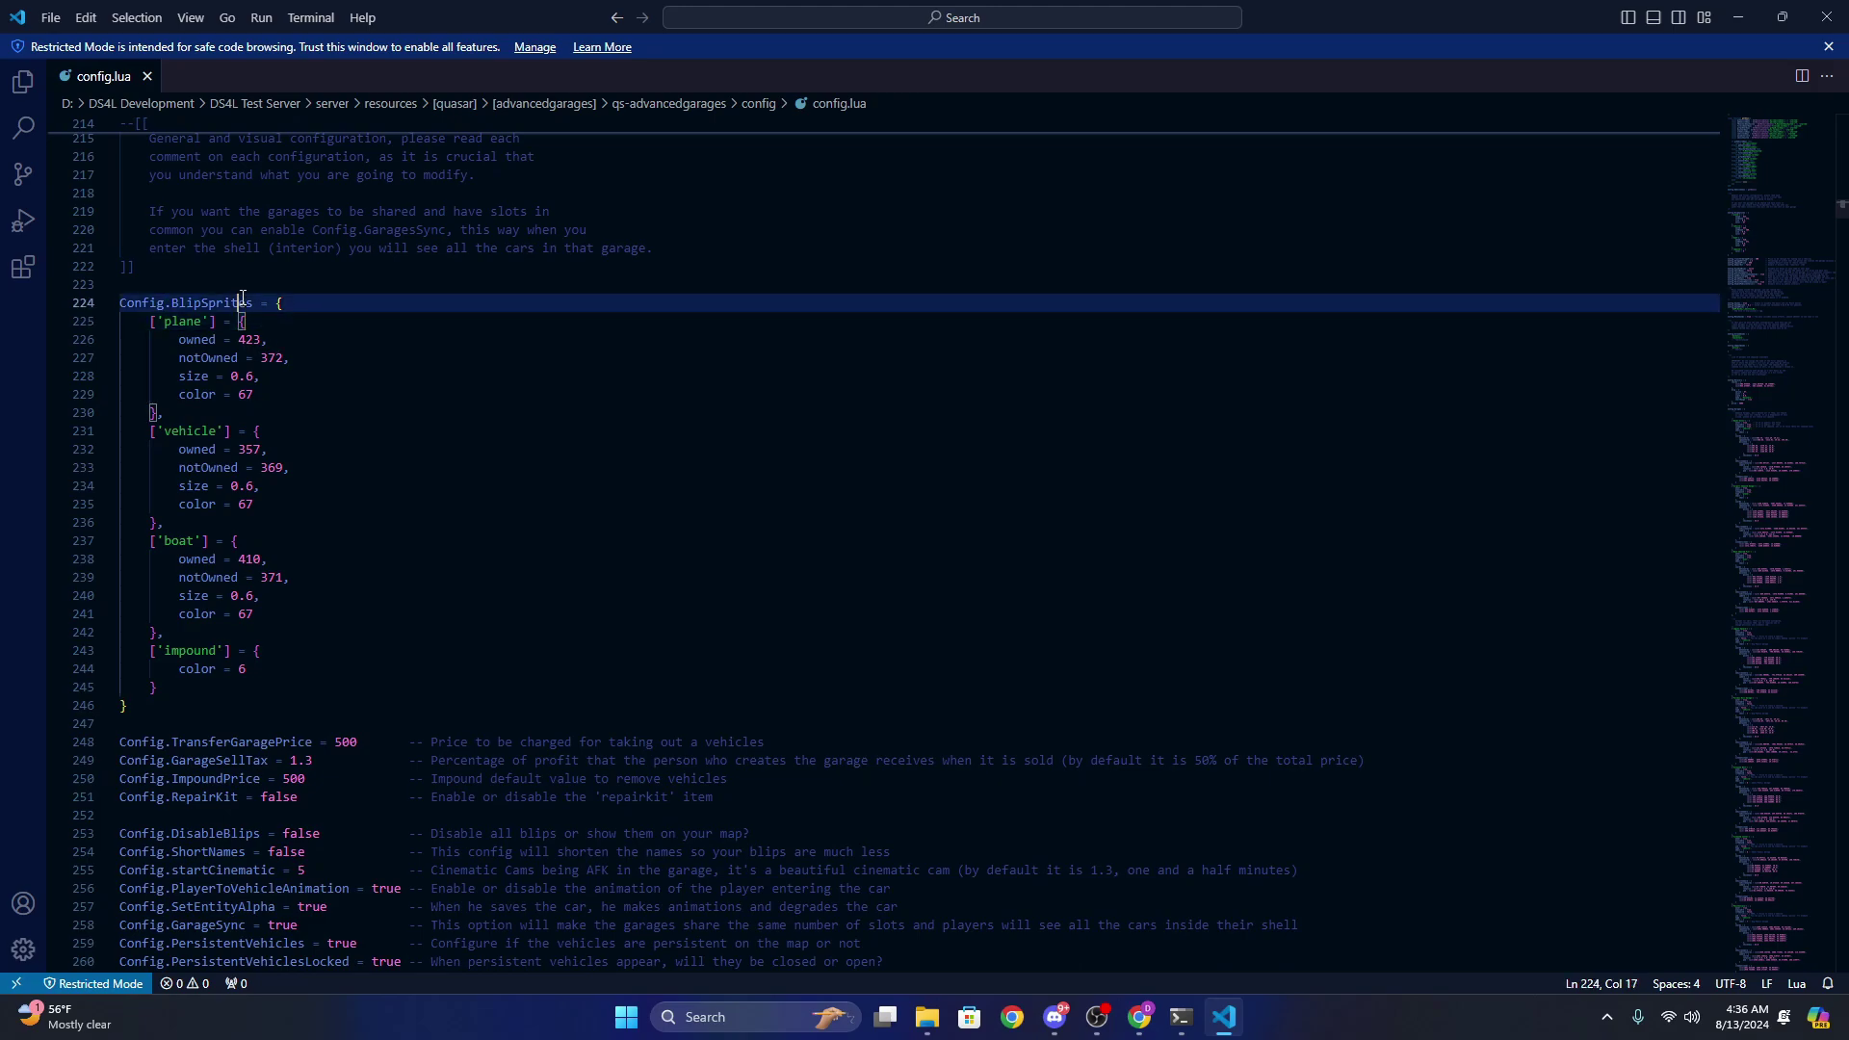
pyautogui.click(234, 288)
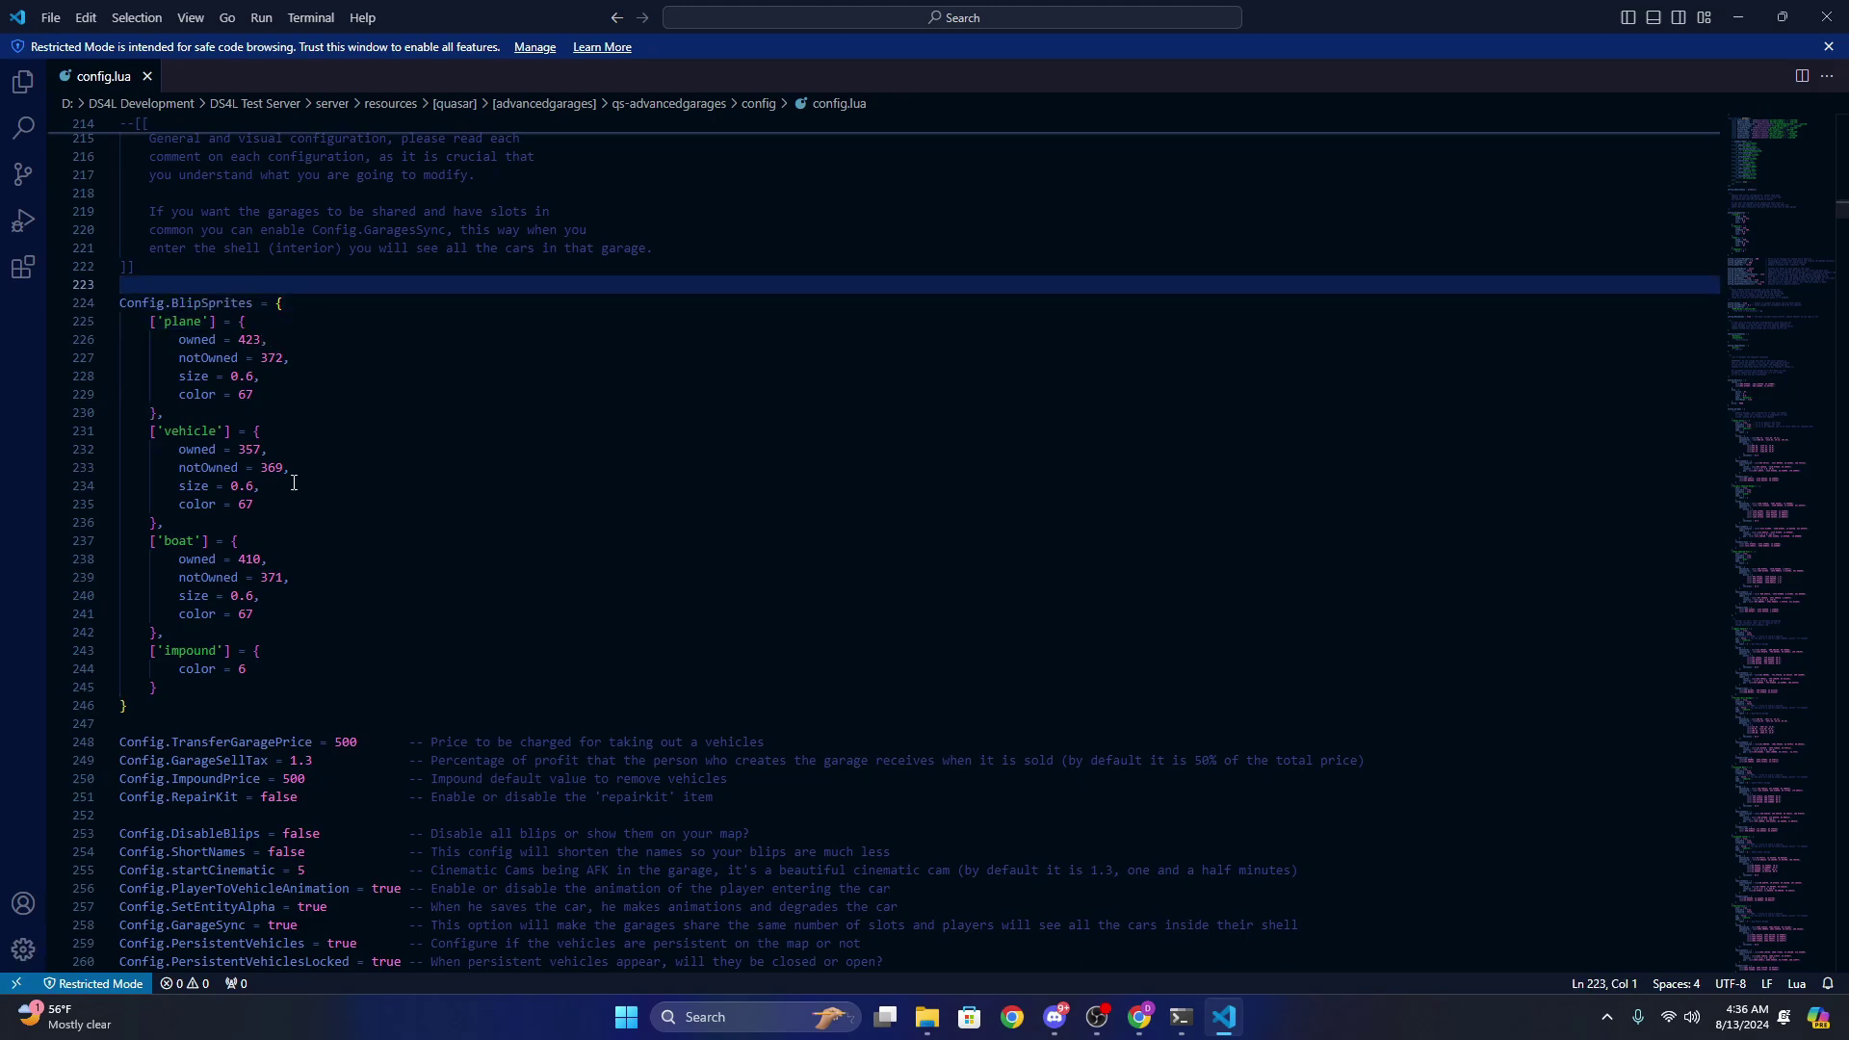
pyautogui.click(184, 323)
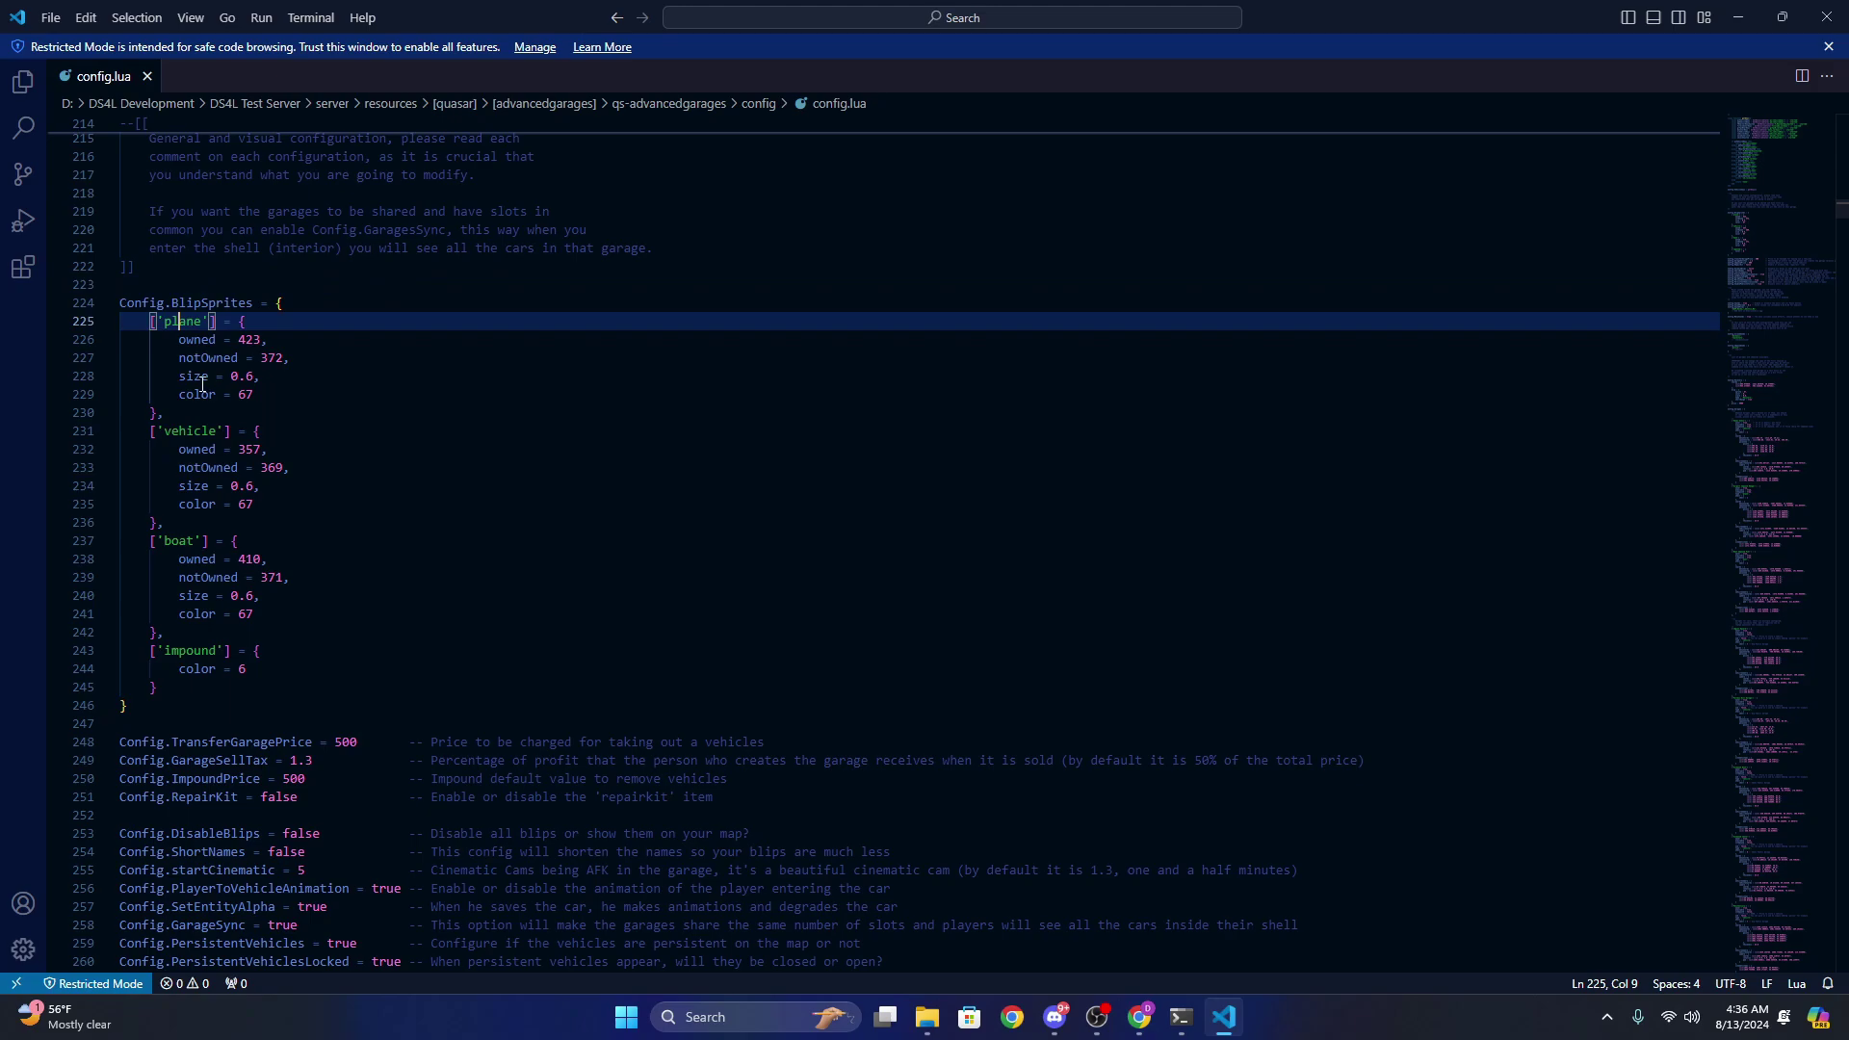
pyautogui.click(189, 430)
pyautogui.click(179, 541)
pyautogui.scroll(-1, 298, 594)
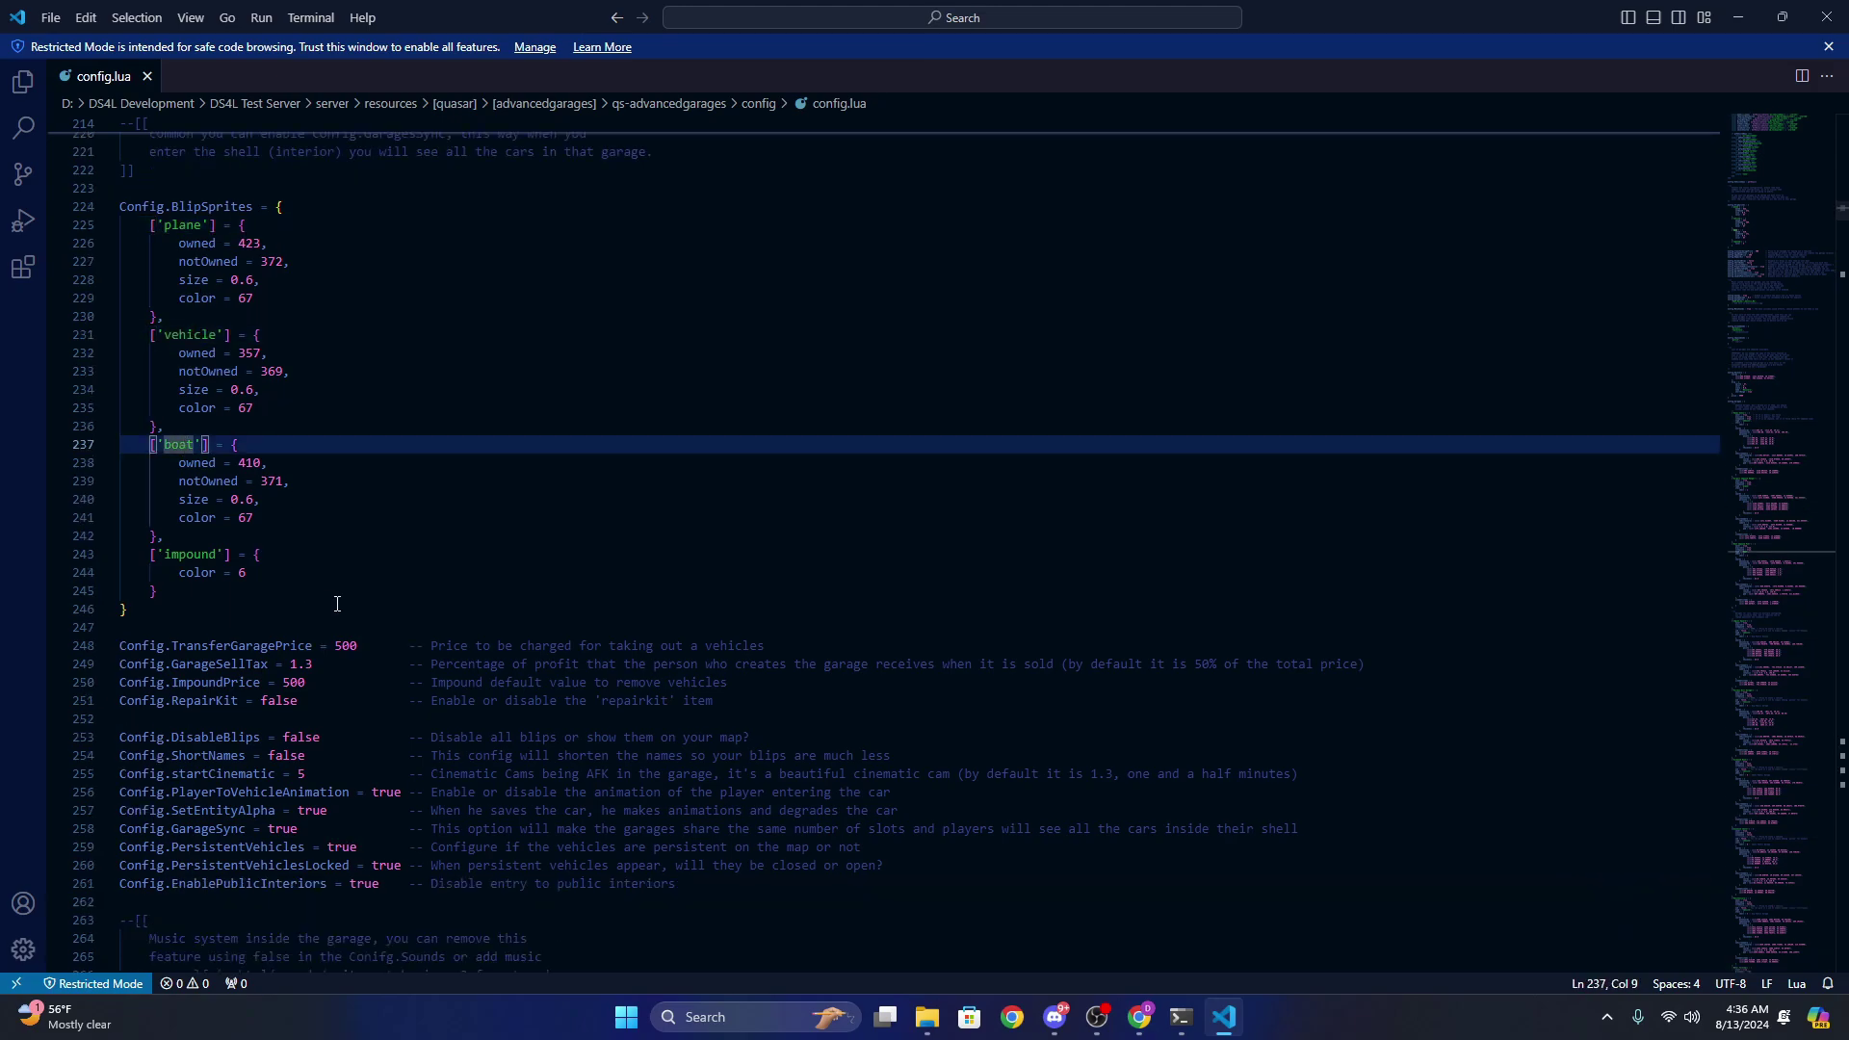
pyautogui.click(244, 624)
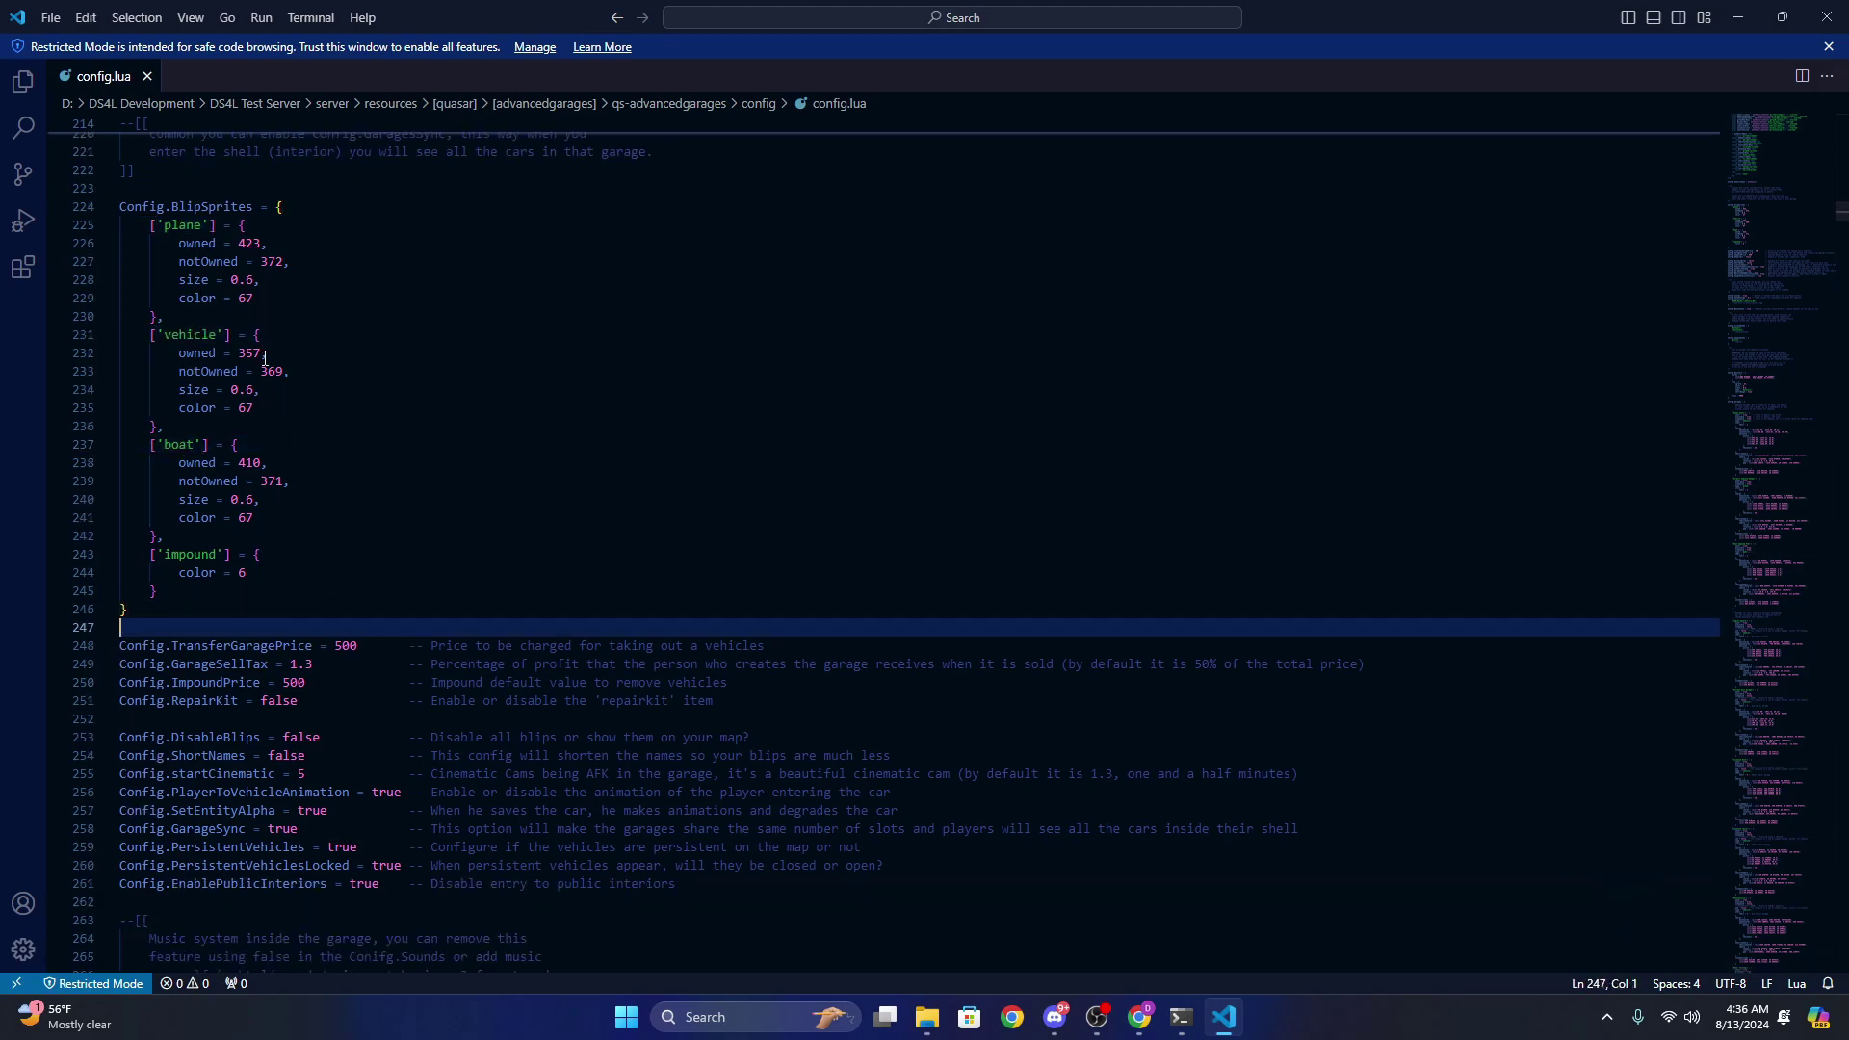
pyautogui.scroll(1, 268, 347)
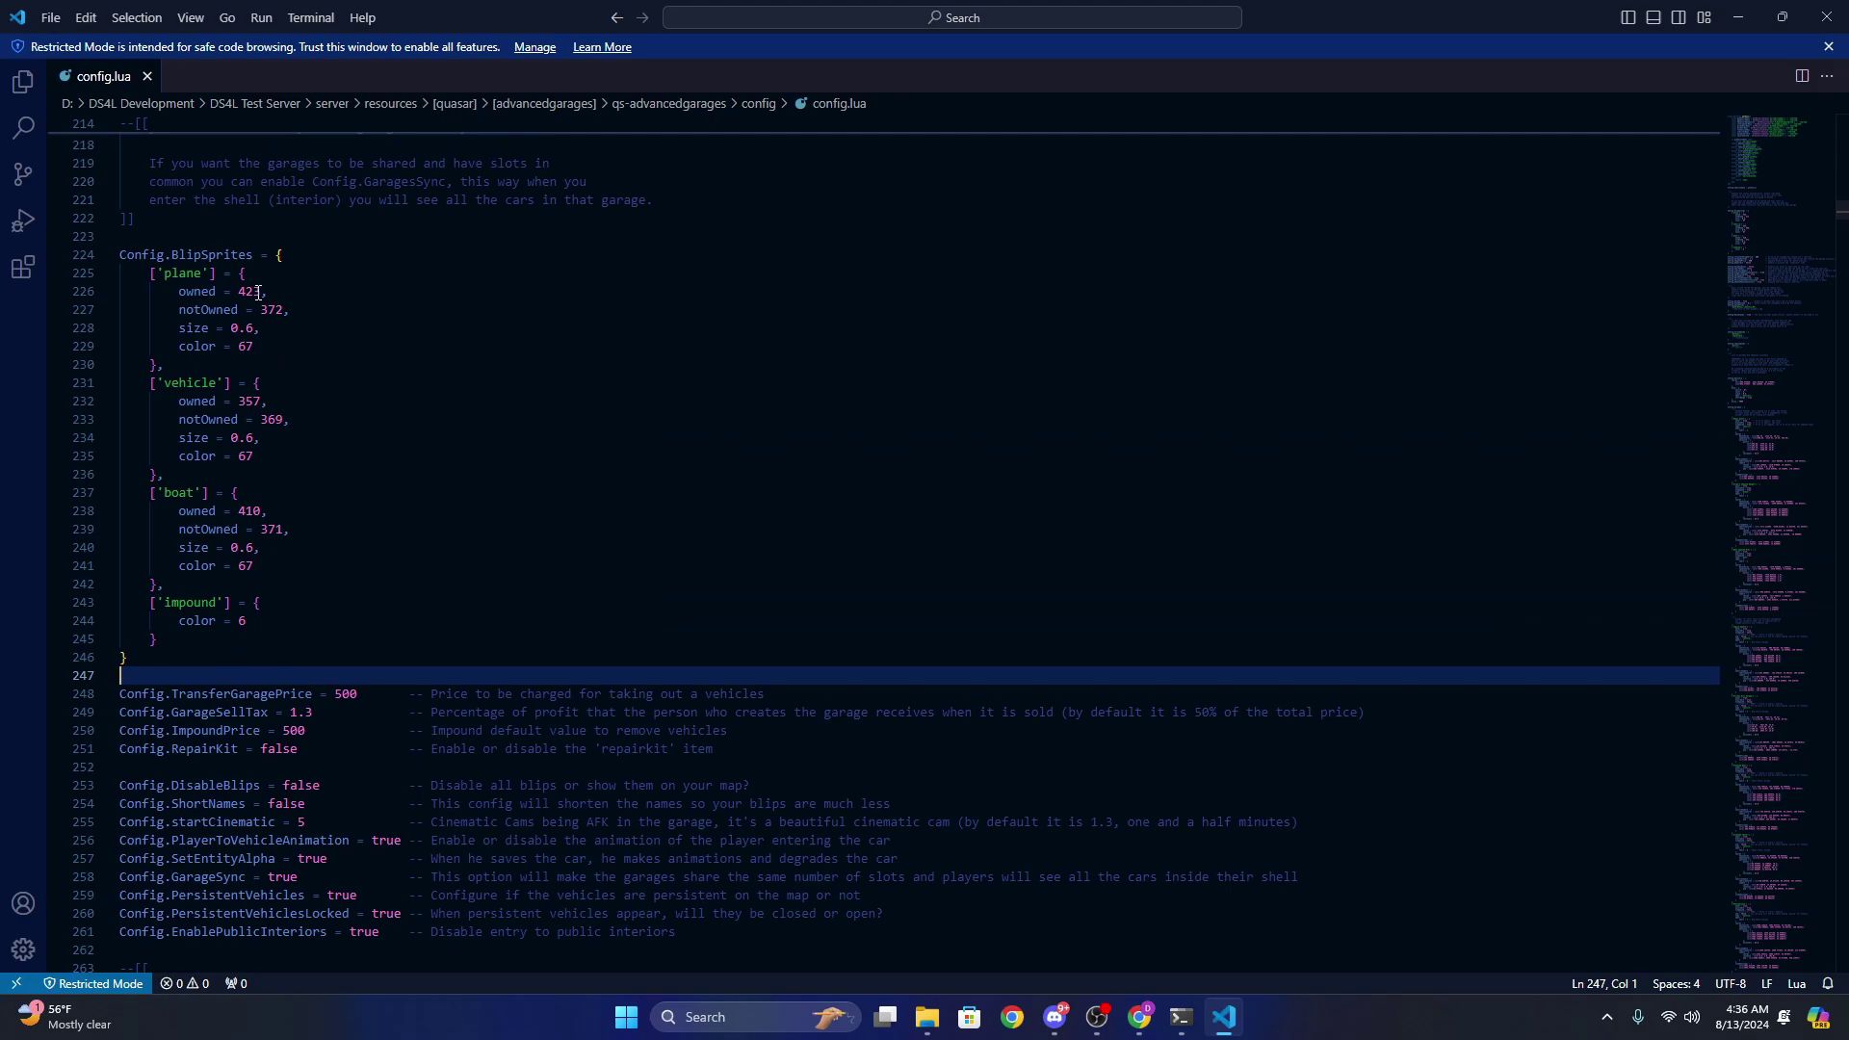
# - Review the garage price, sell tax, impound price and repair kit settings, and the garage music and menu sound options
pyautogui.scroll(-5, 367, 581)
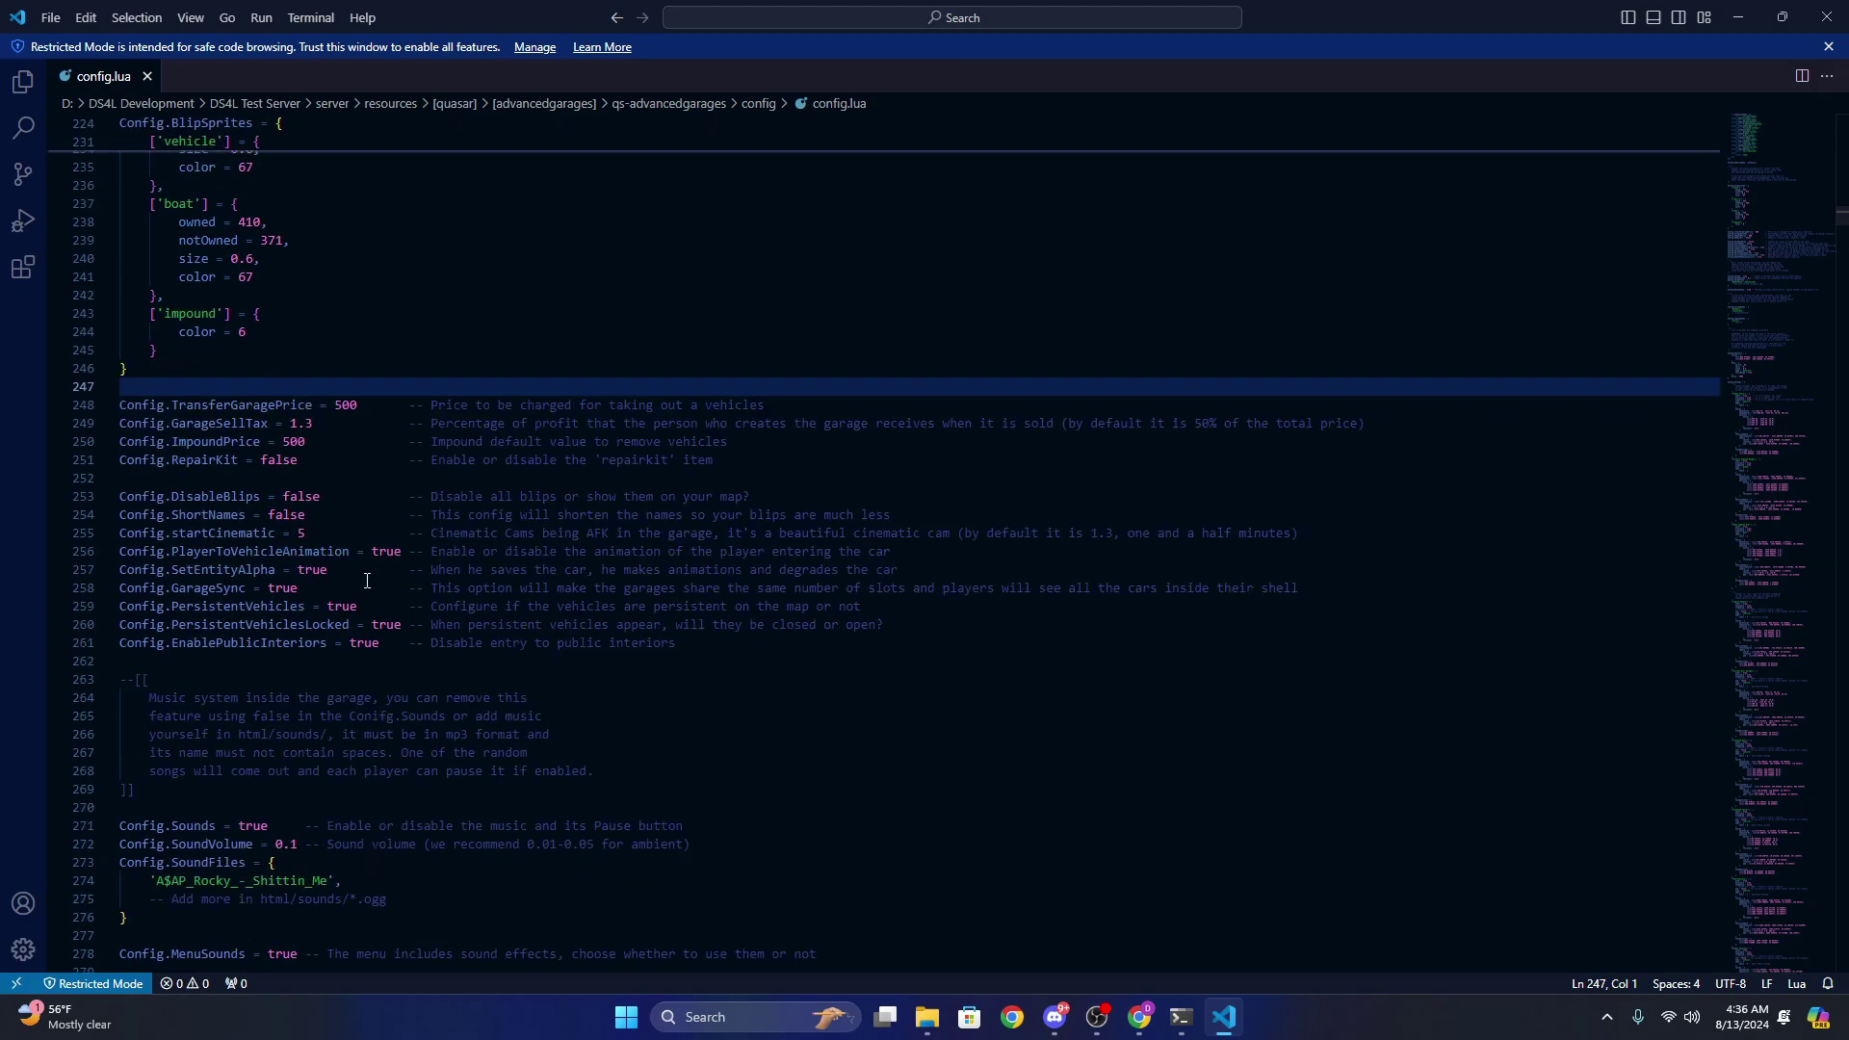
pyautogui.click(366, 406)
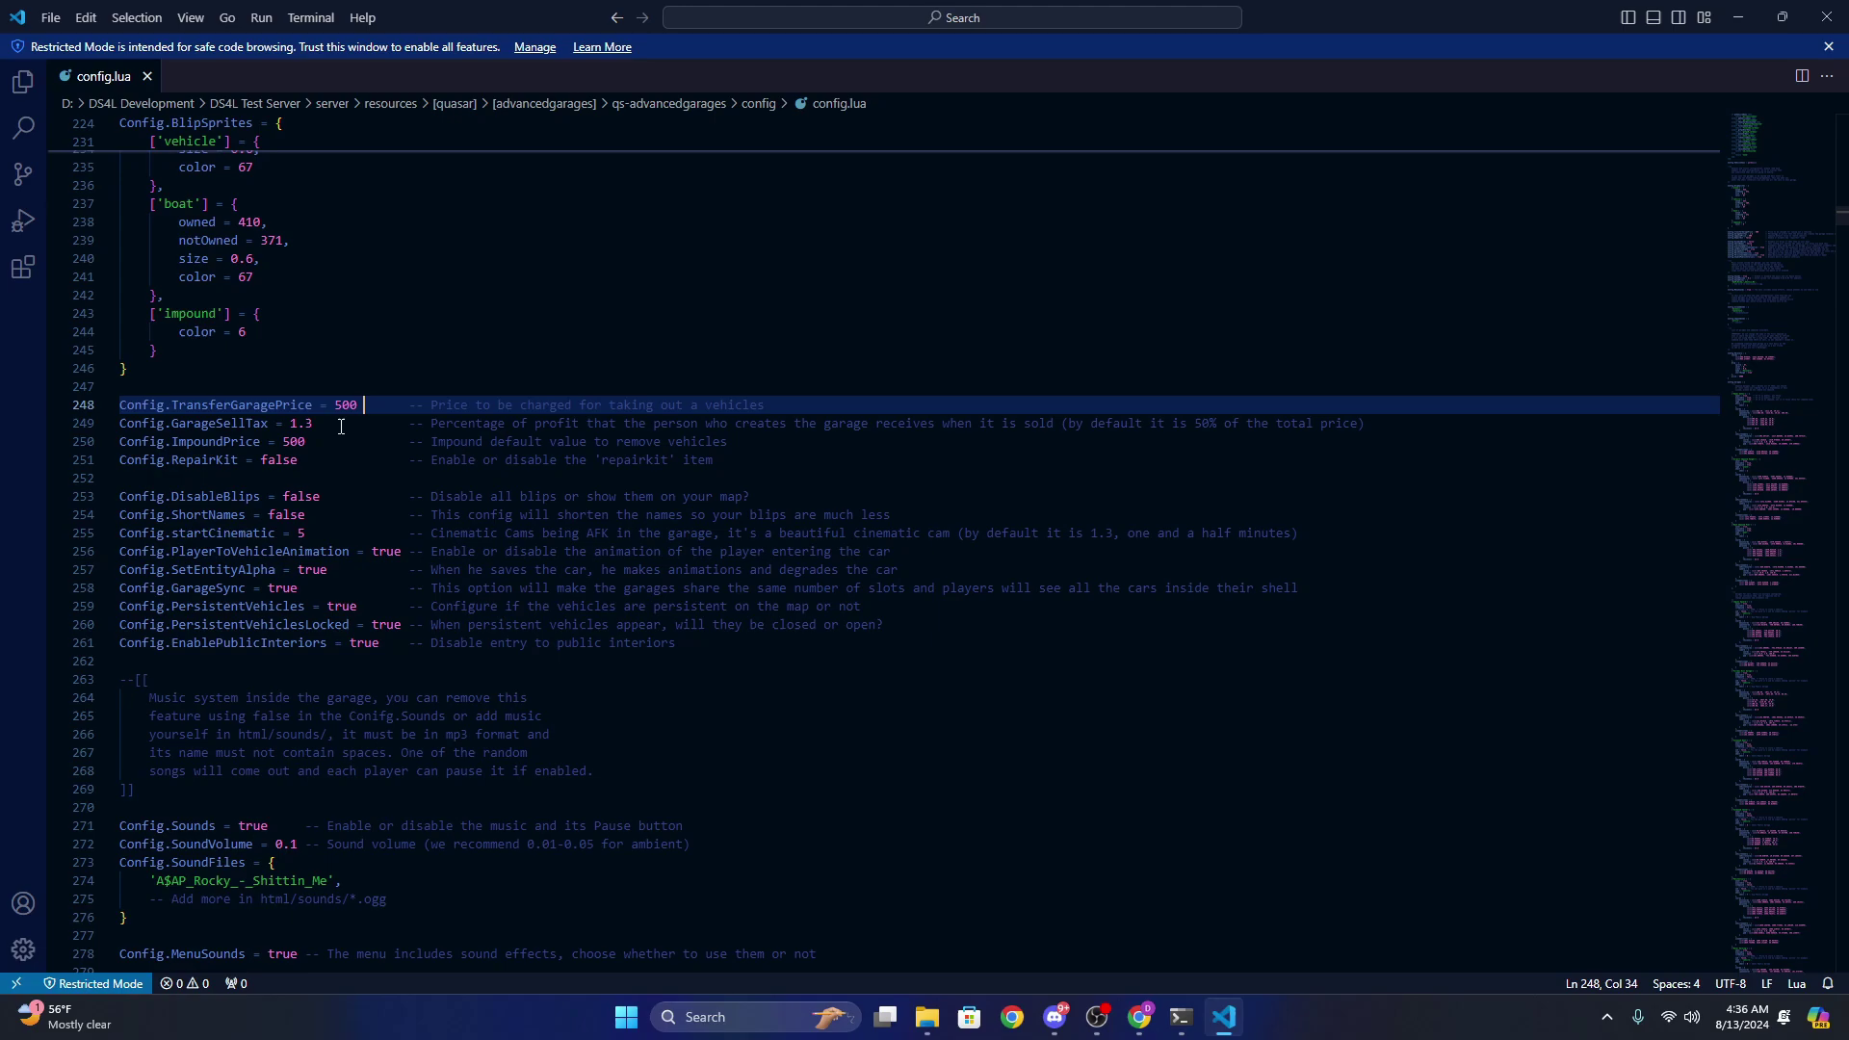
pyautogui.press('Down')
pyautogui.press('Down')
pyautogui.press('Down')
pyautogui.press('Down')
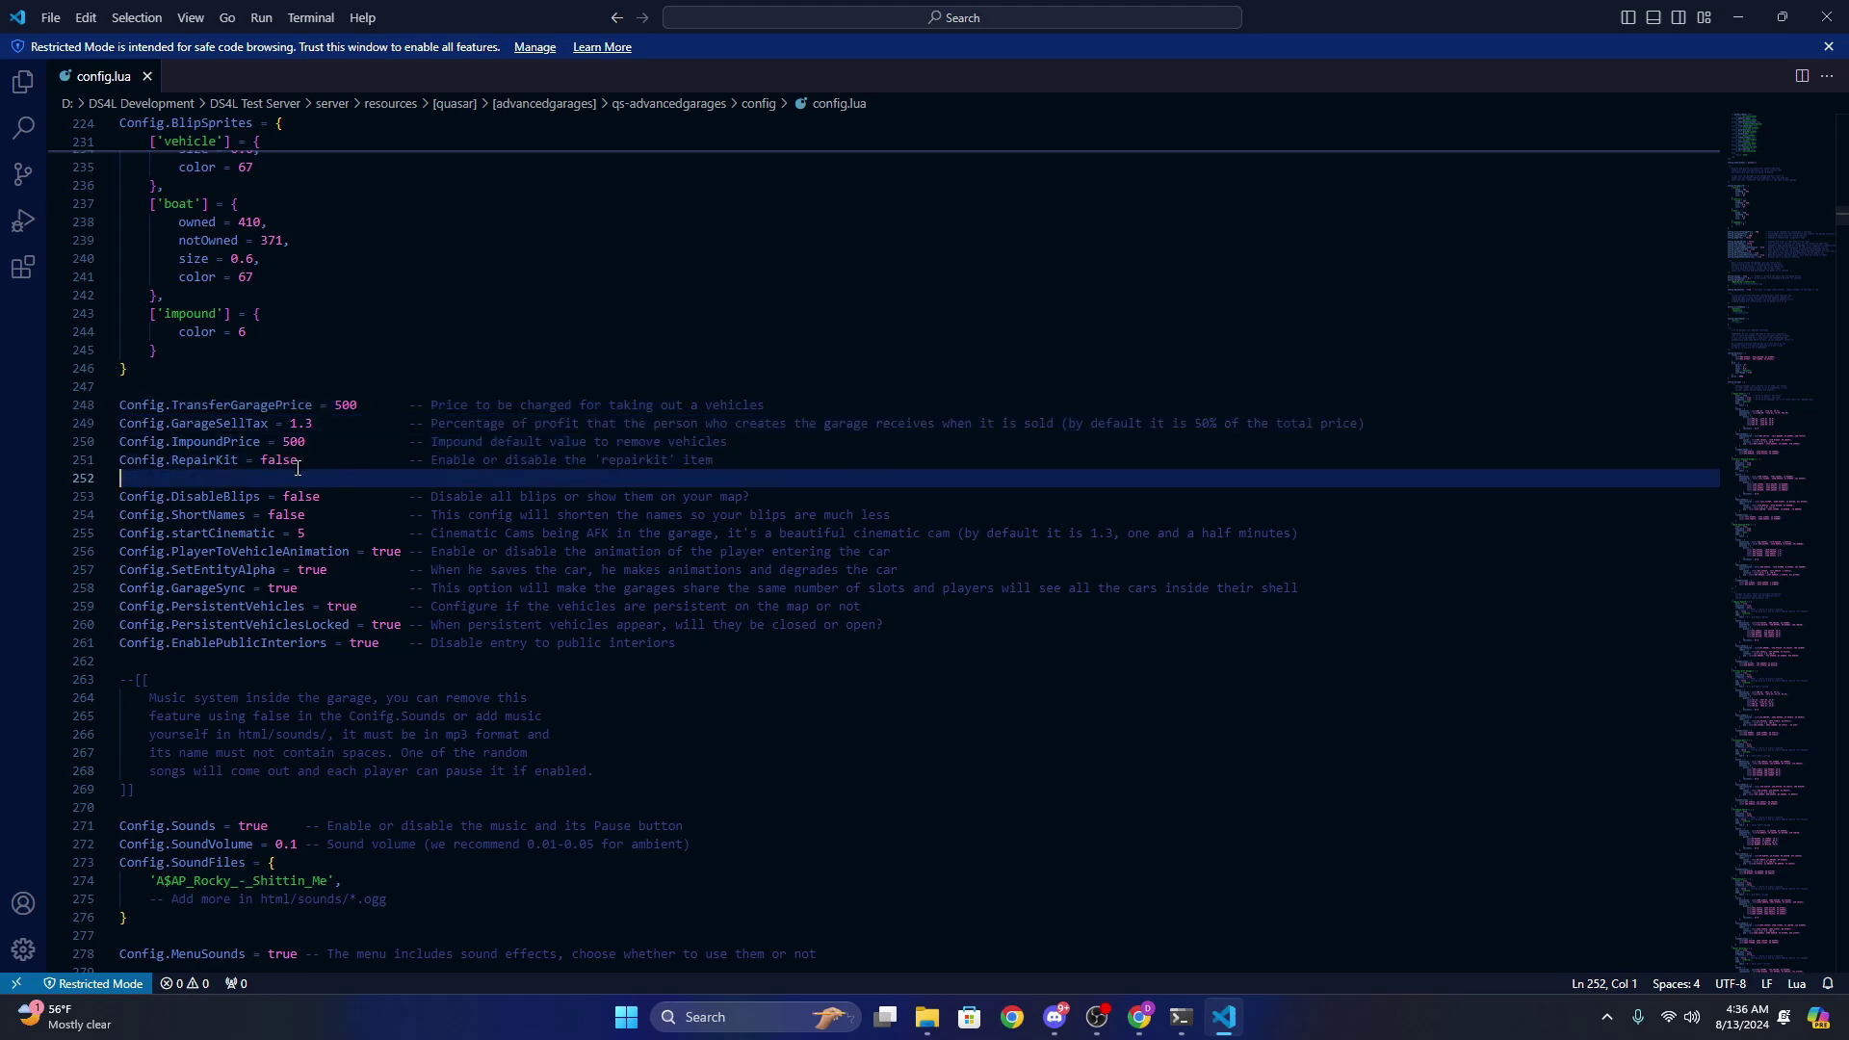
pyautogui.scroll(-7, 311, 517)
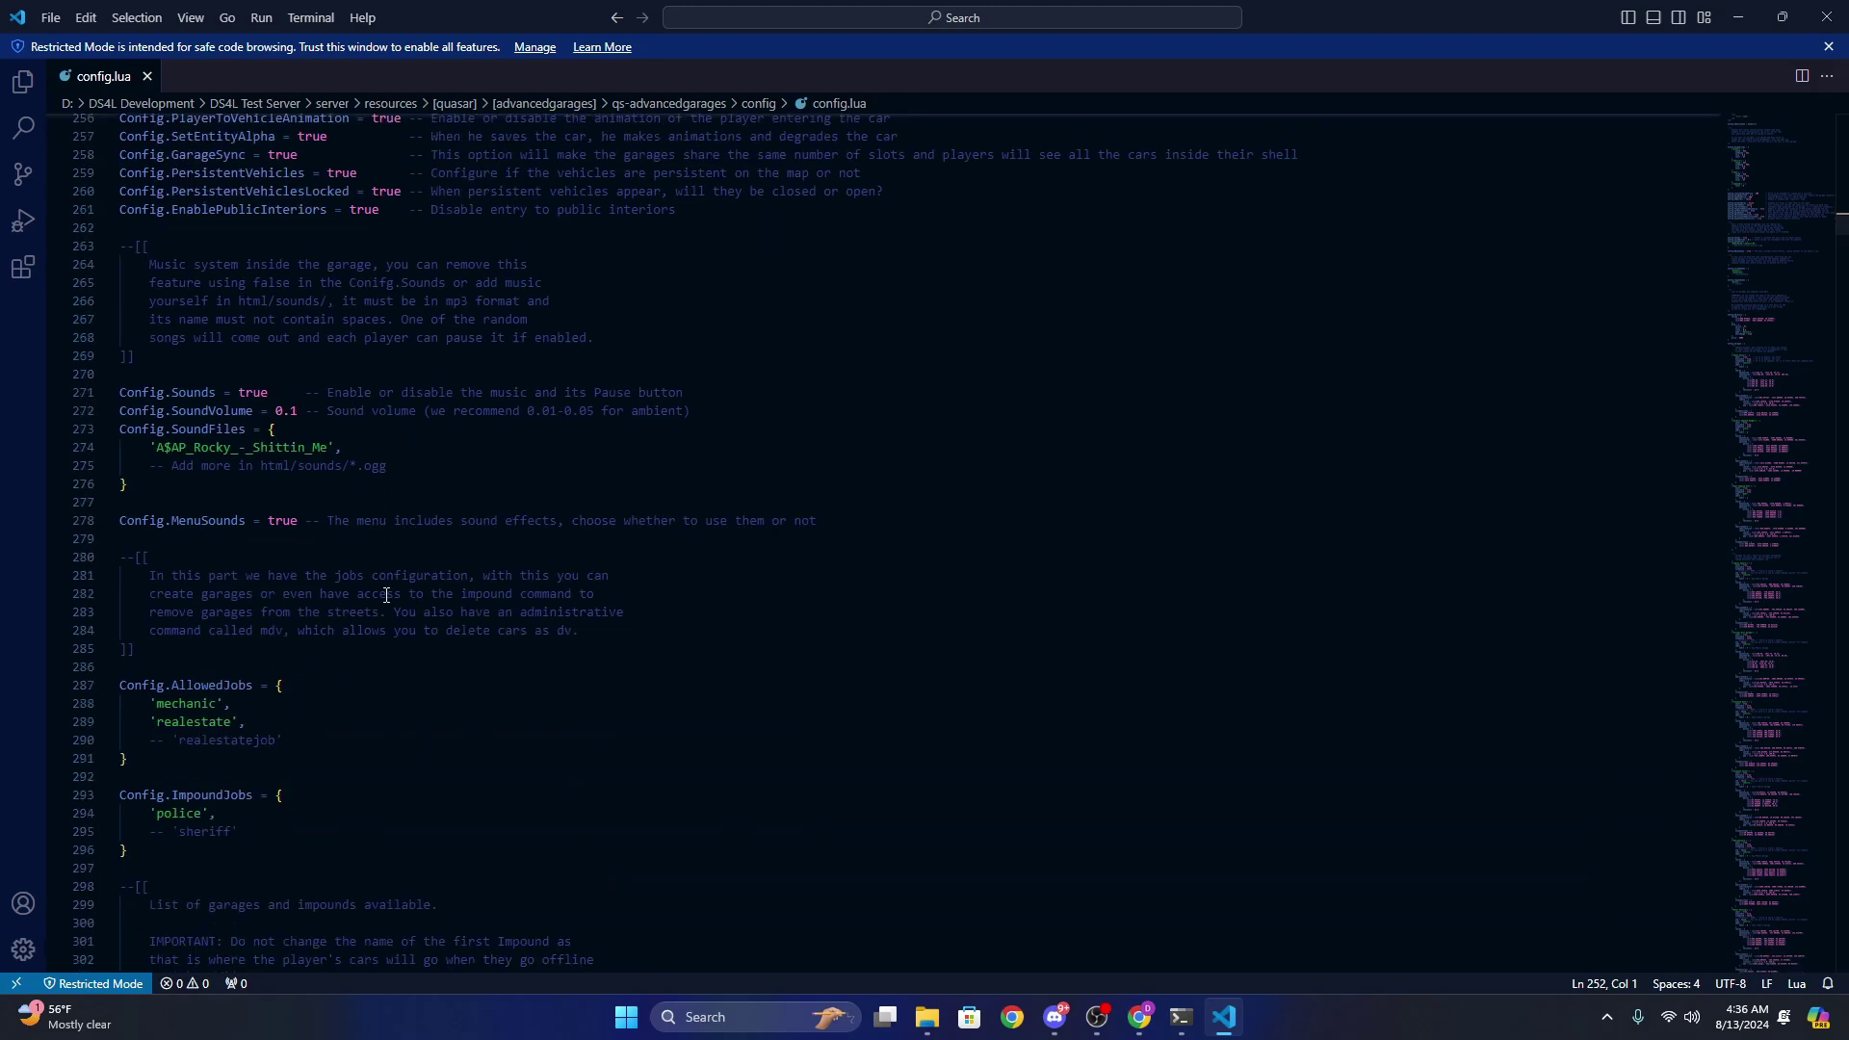
pyautogui.click(260, 374)
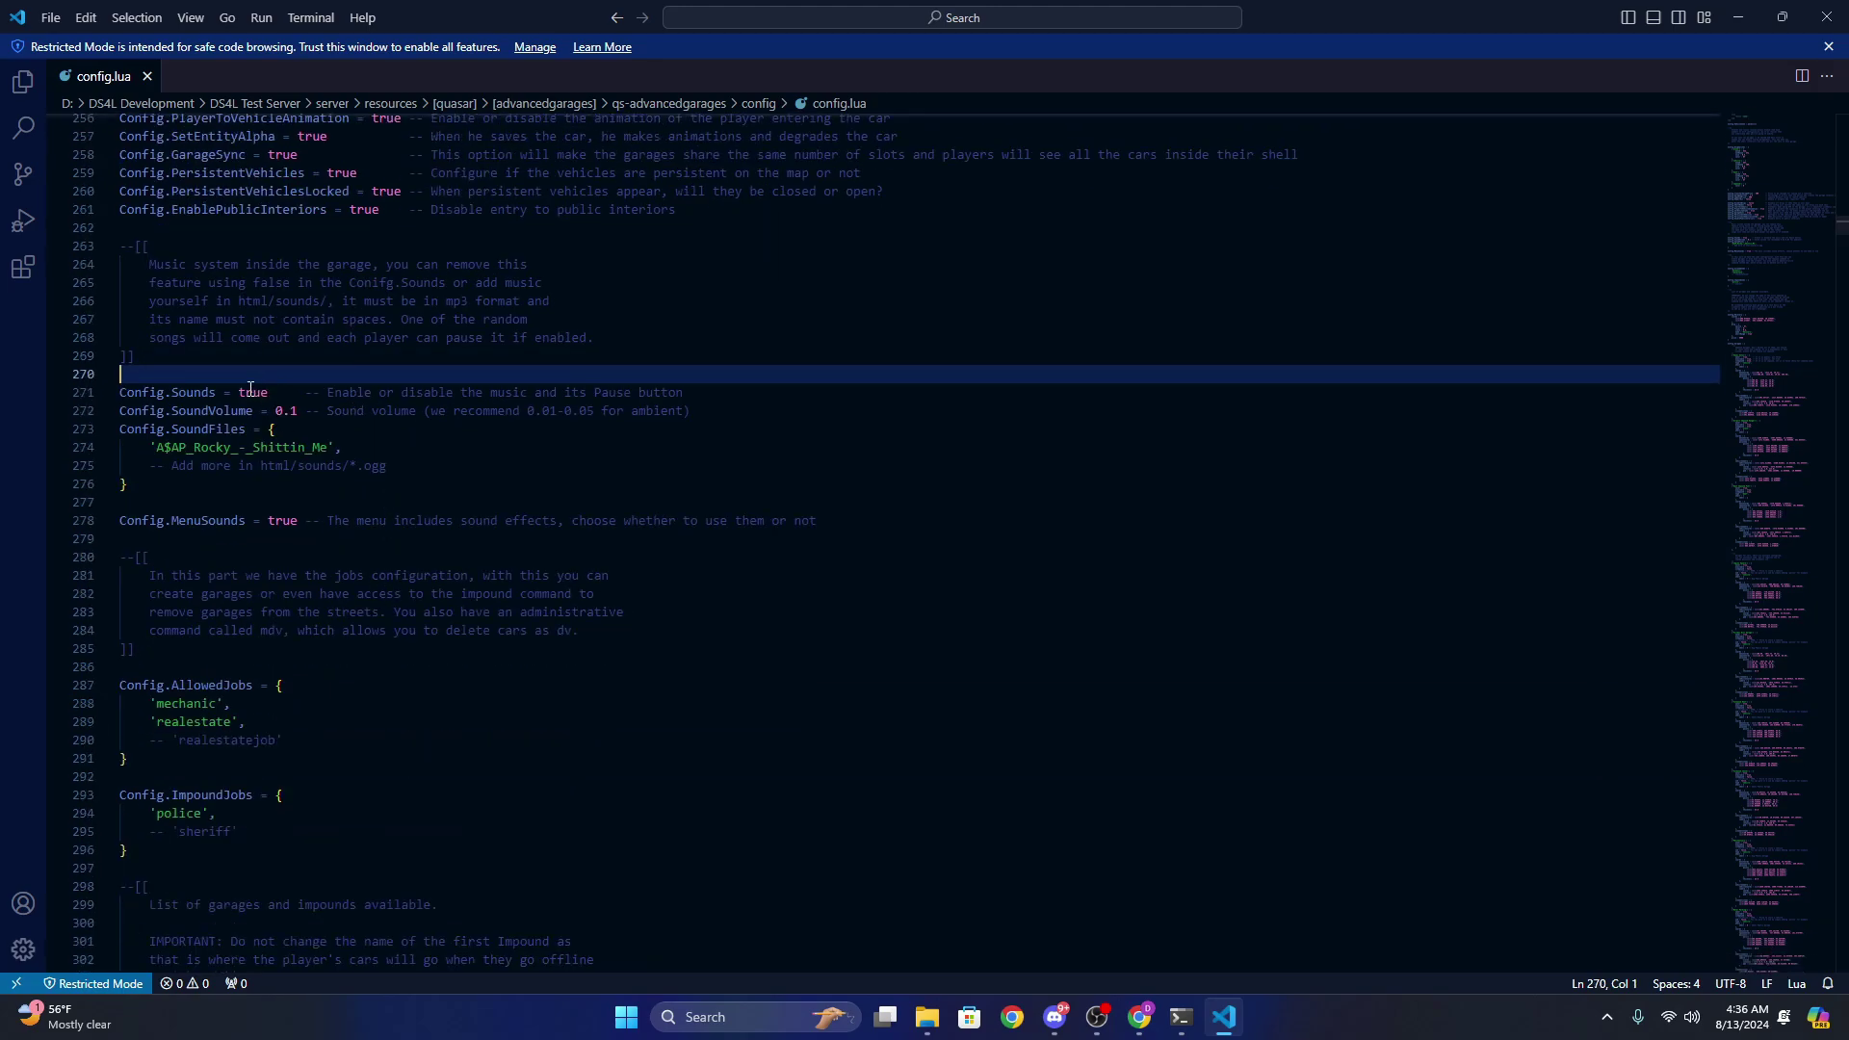
pyautogui.scroll(-3, 269, 577)
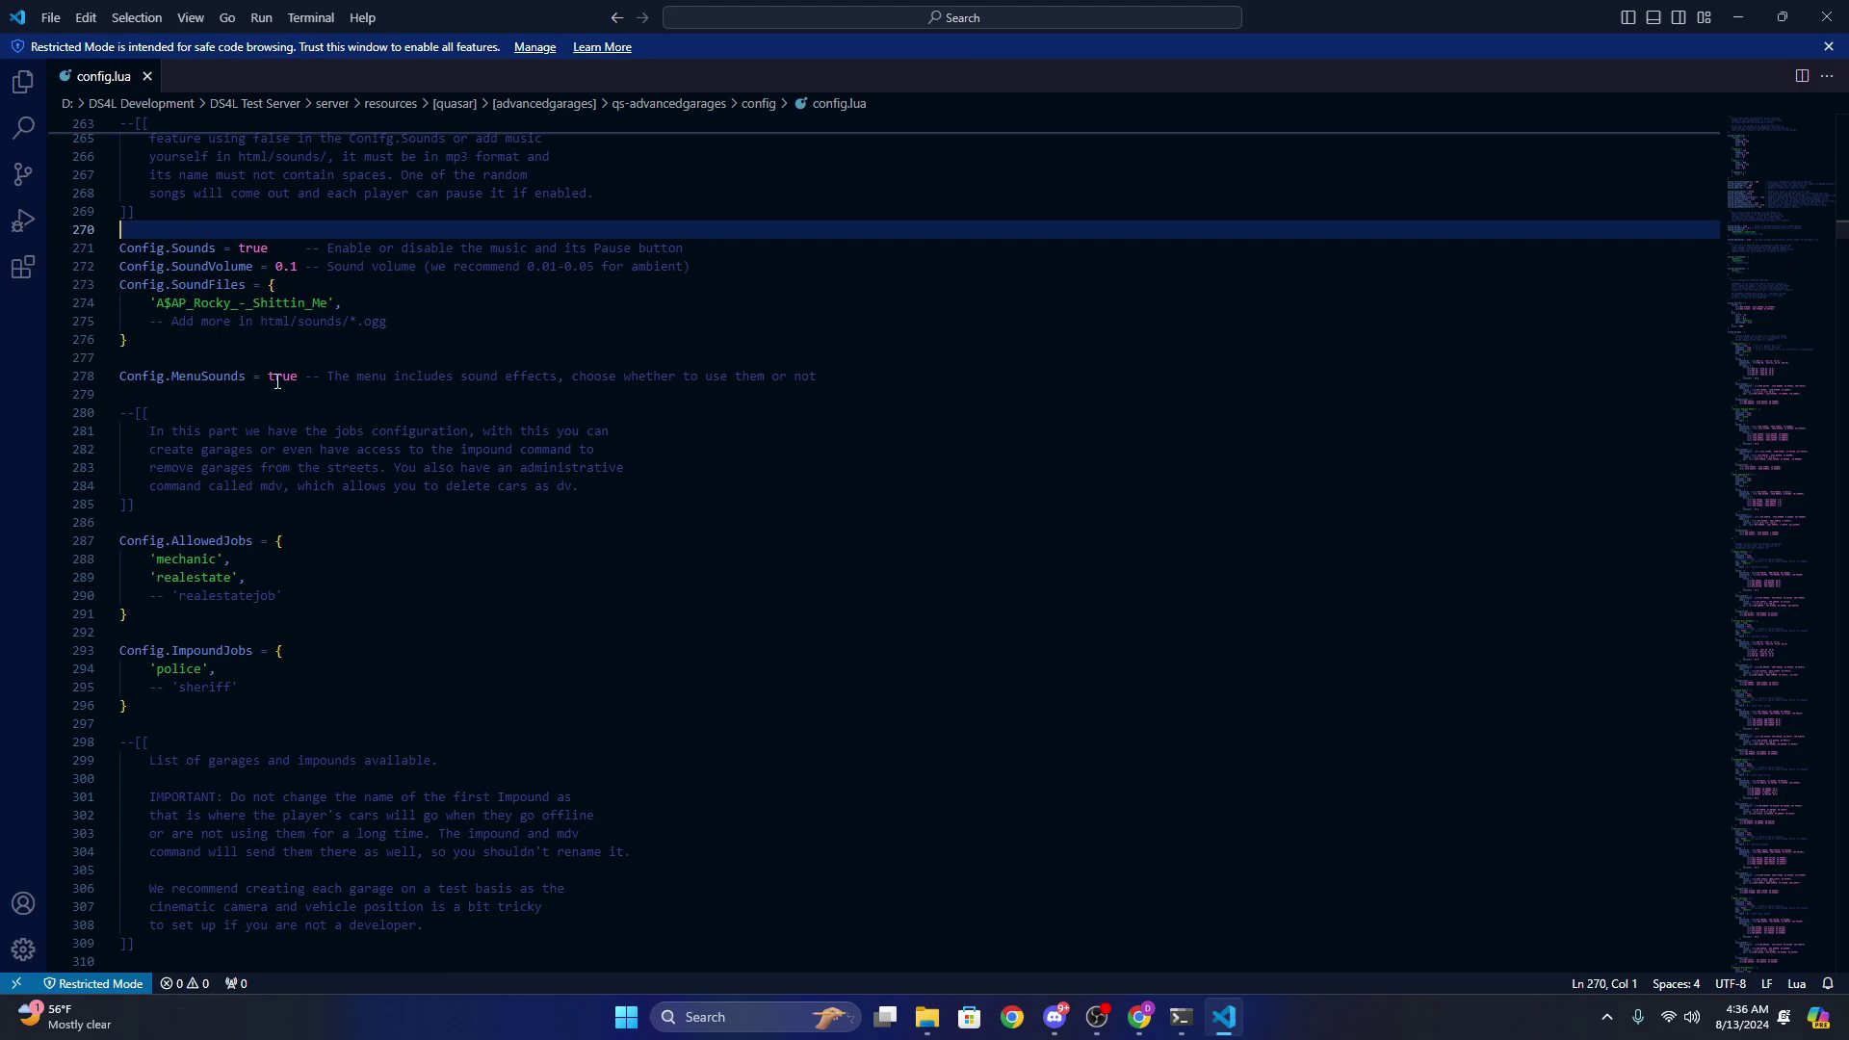
pyautogui.click(278, 377)
pyautogui.click(264, 394)
# - Examine the Config.Recovery block and highlight its two vec3 coordinate lines
pyautogui.scroll(-10, 289, 462)
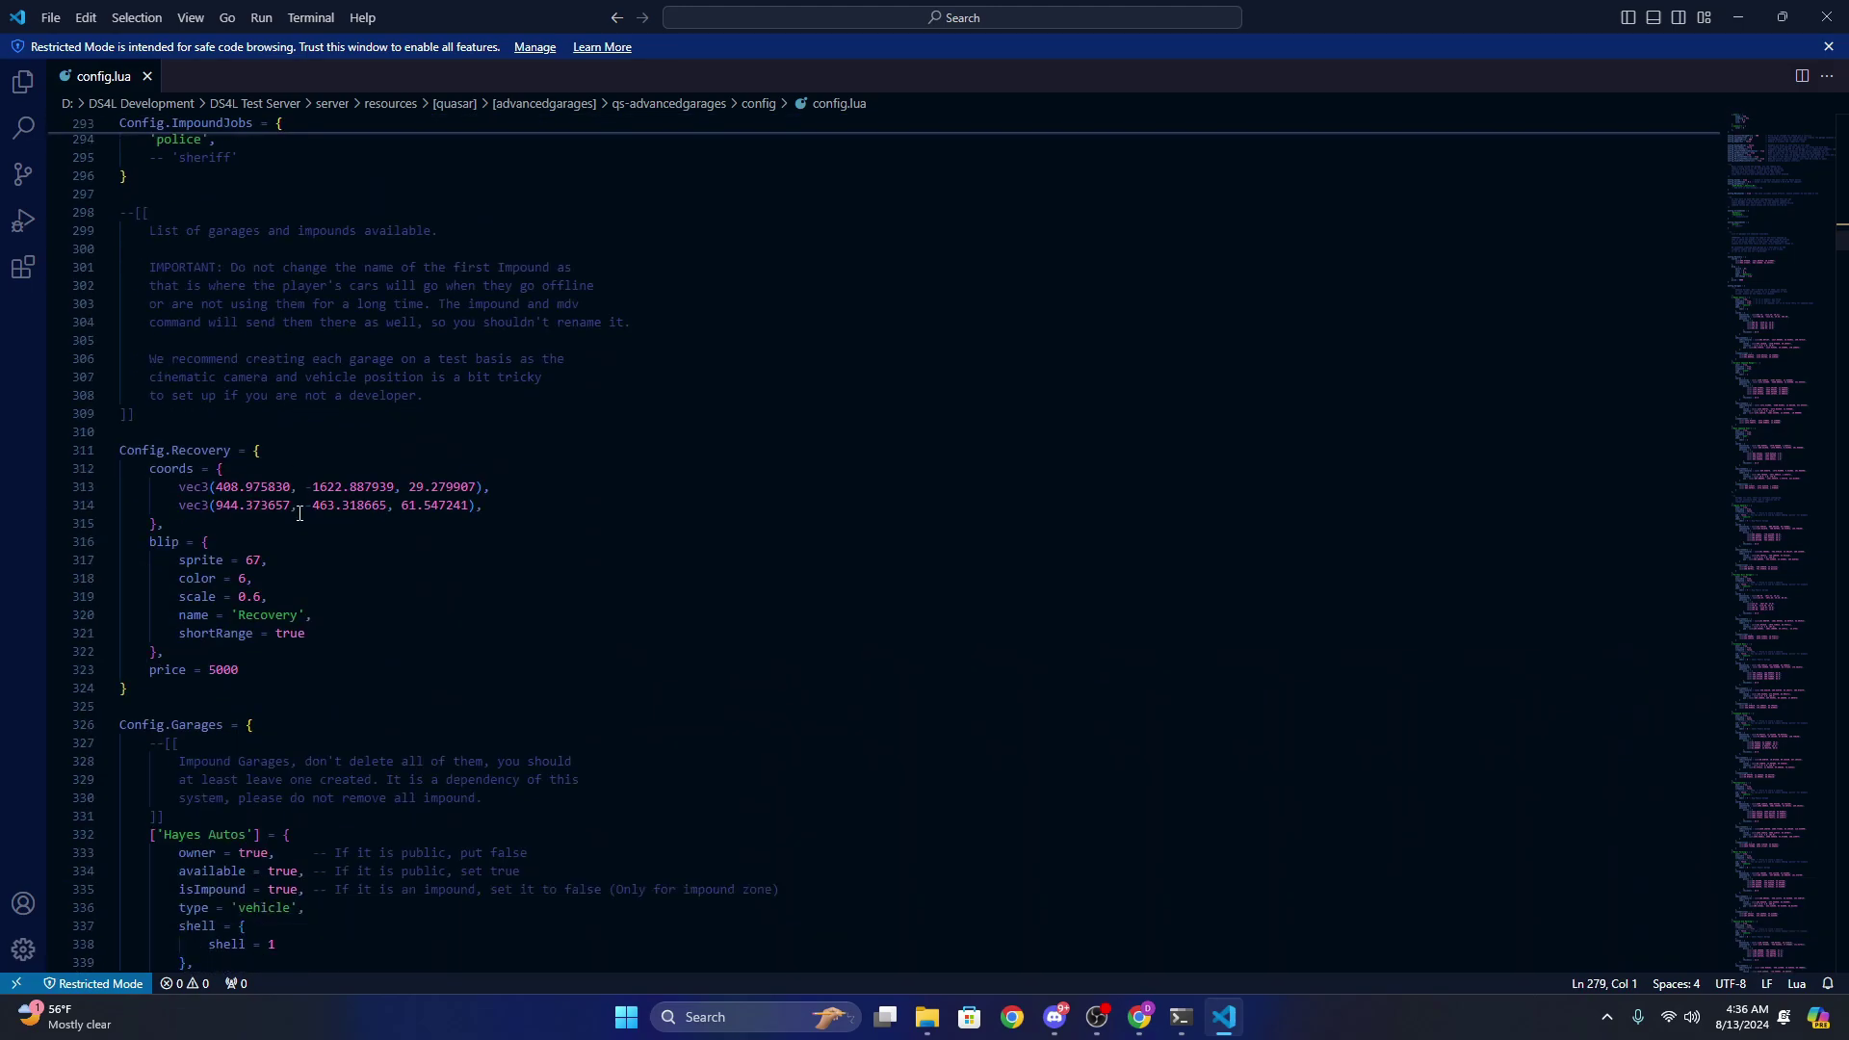
pyautogui.scroll(-4, 300, 501)
pyautogui.scroll(5, 306, 487)
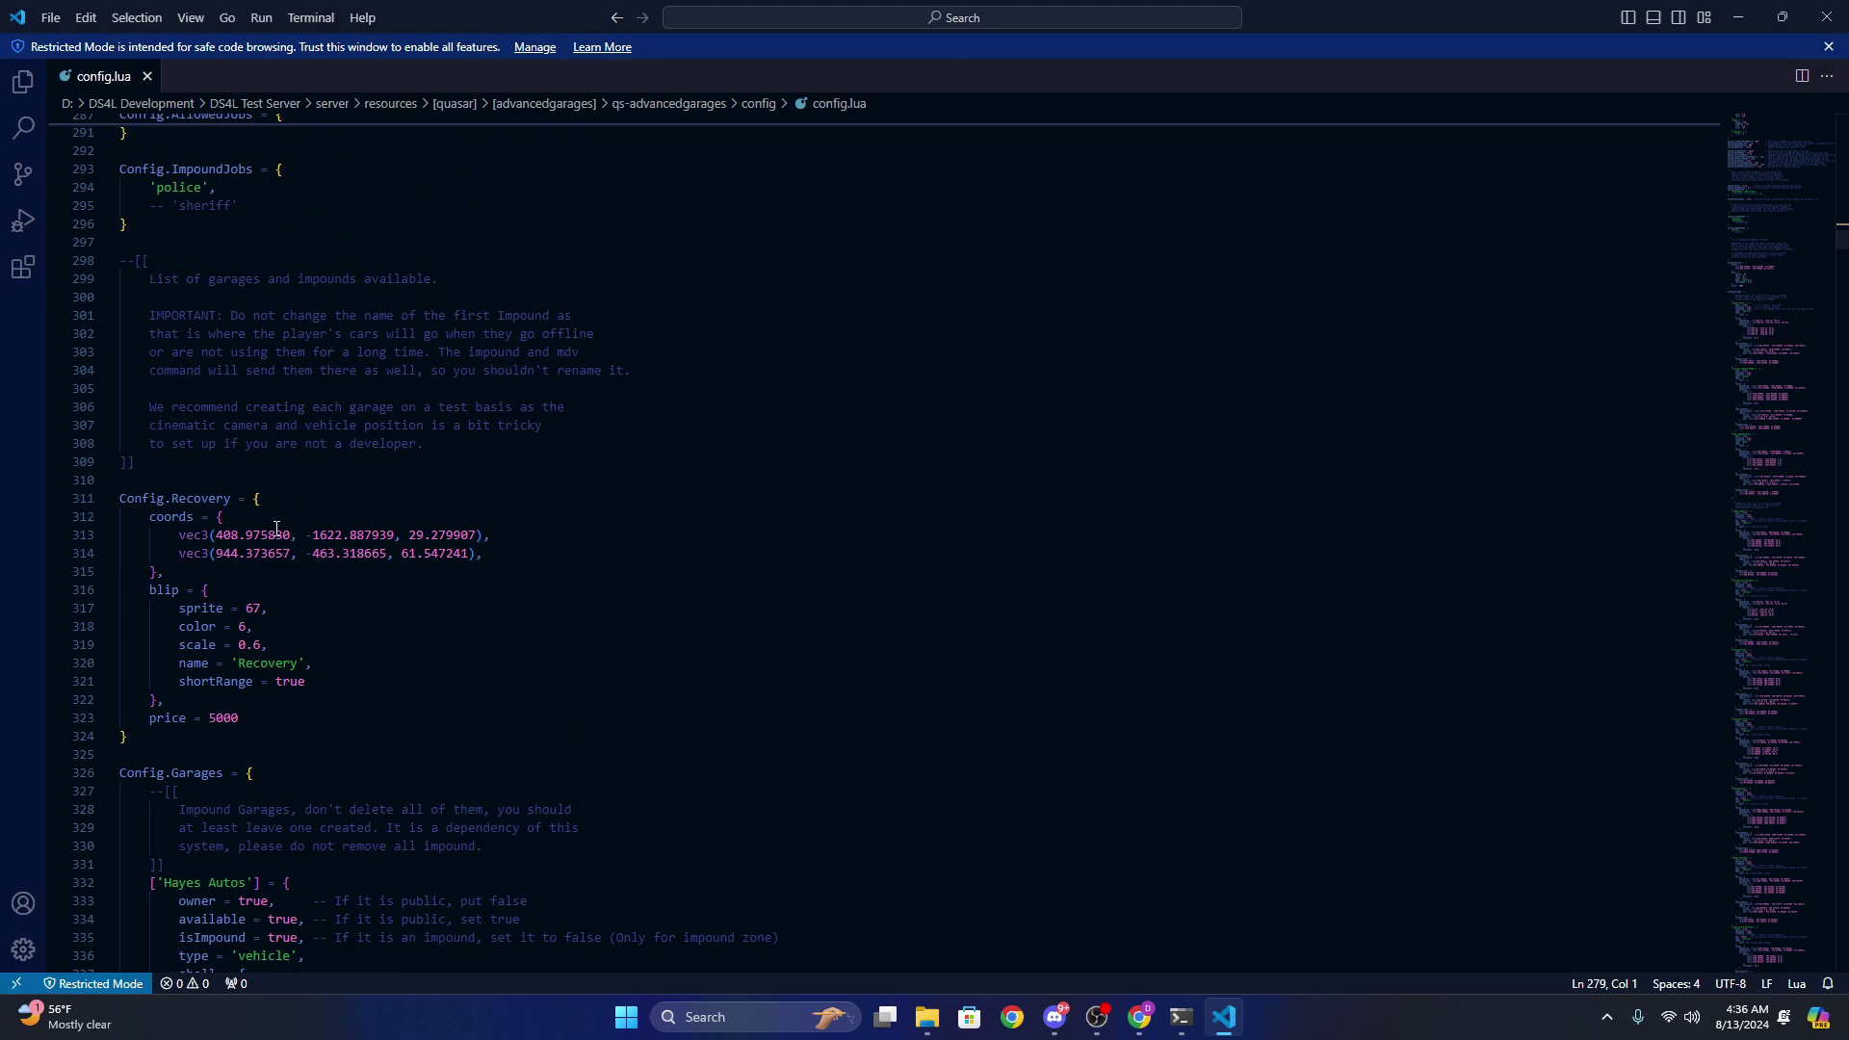
pyautogui.click(270, 554)
pyautogui.moveTo(485, 555); pyautogui.dragTo(117, 552)
pyautogui.click(194, 536)
pyautogui.moveTo(484, 554); pyautogui.dragTo(165, 535)
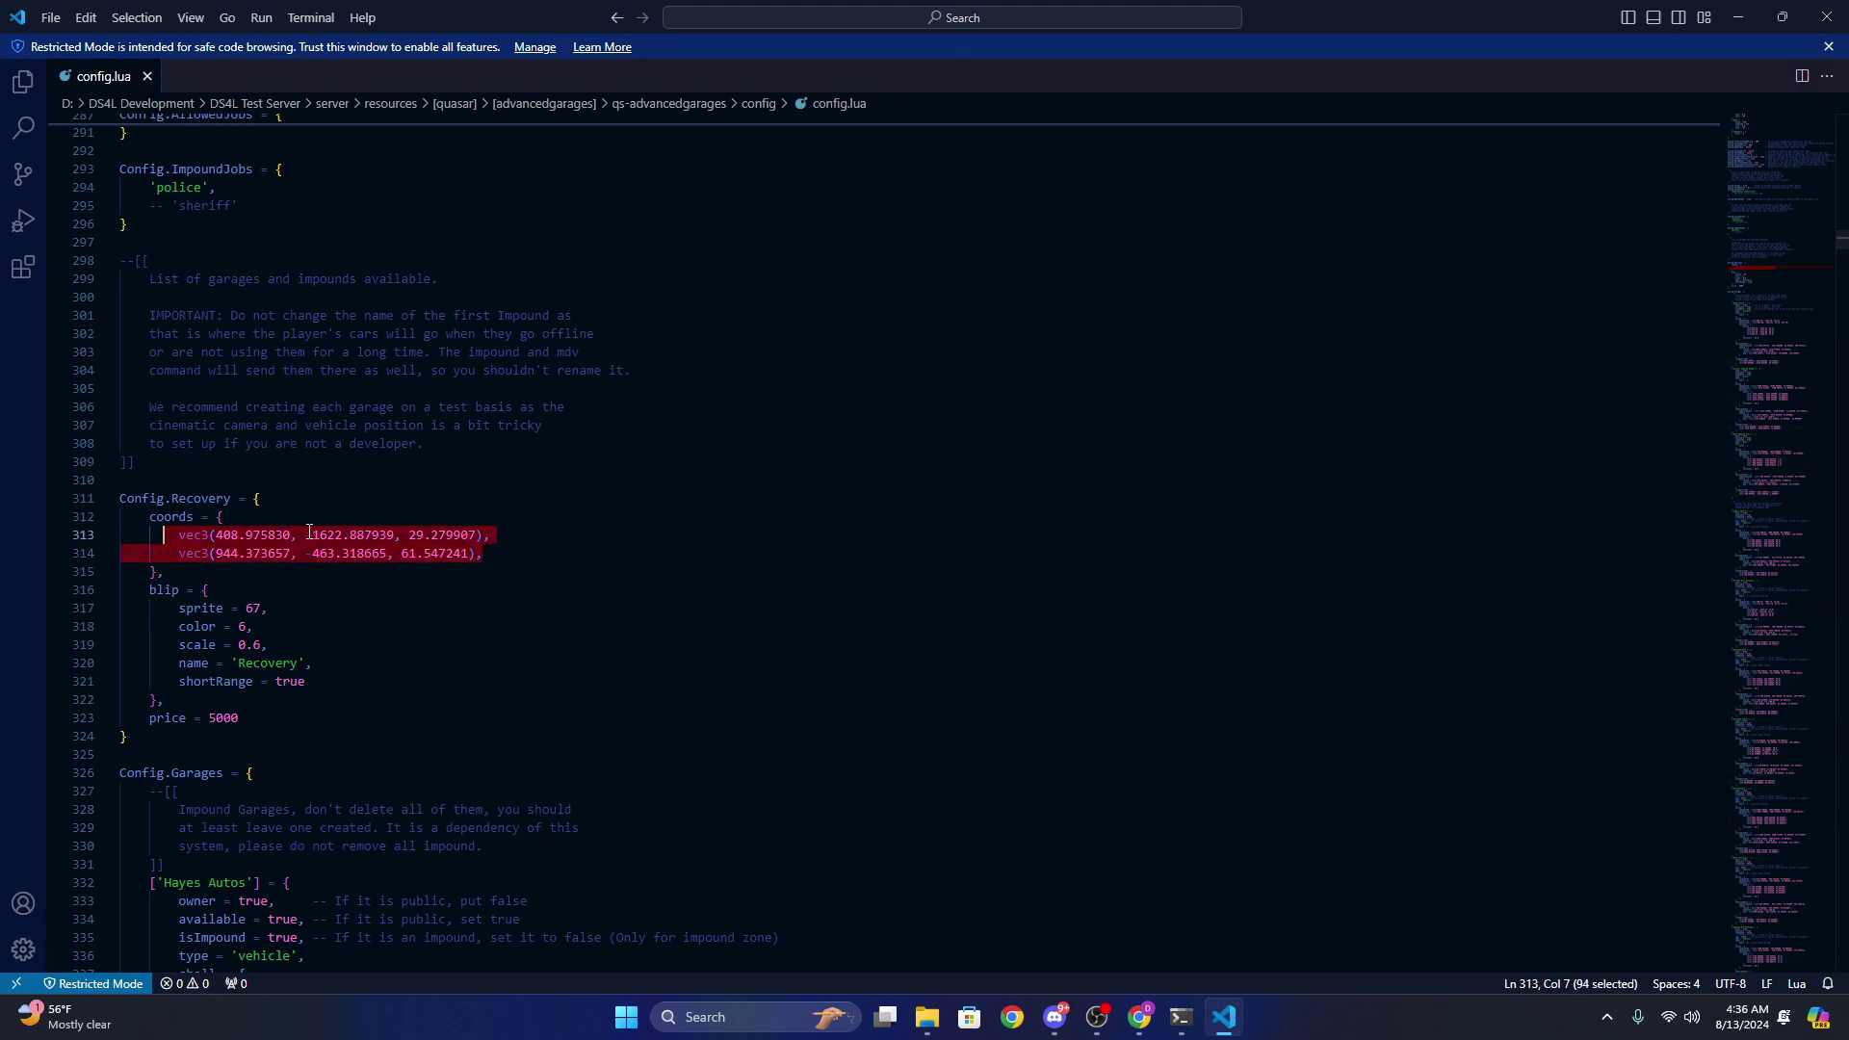
pyautogui.click(305, 536)
# - Examine the Config.Garages entries in config.lua, from the impound garages through the public garages such as Legion Square and Laguna Parking
pyautogui.scroll(-5, 443, 587)
pyautogui.scroll(-4, 266, 532)
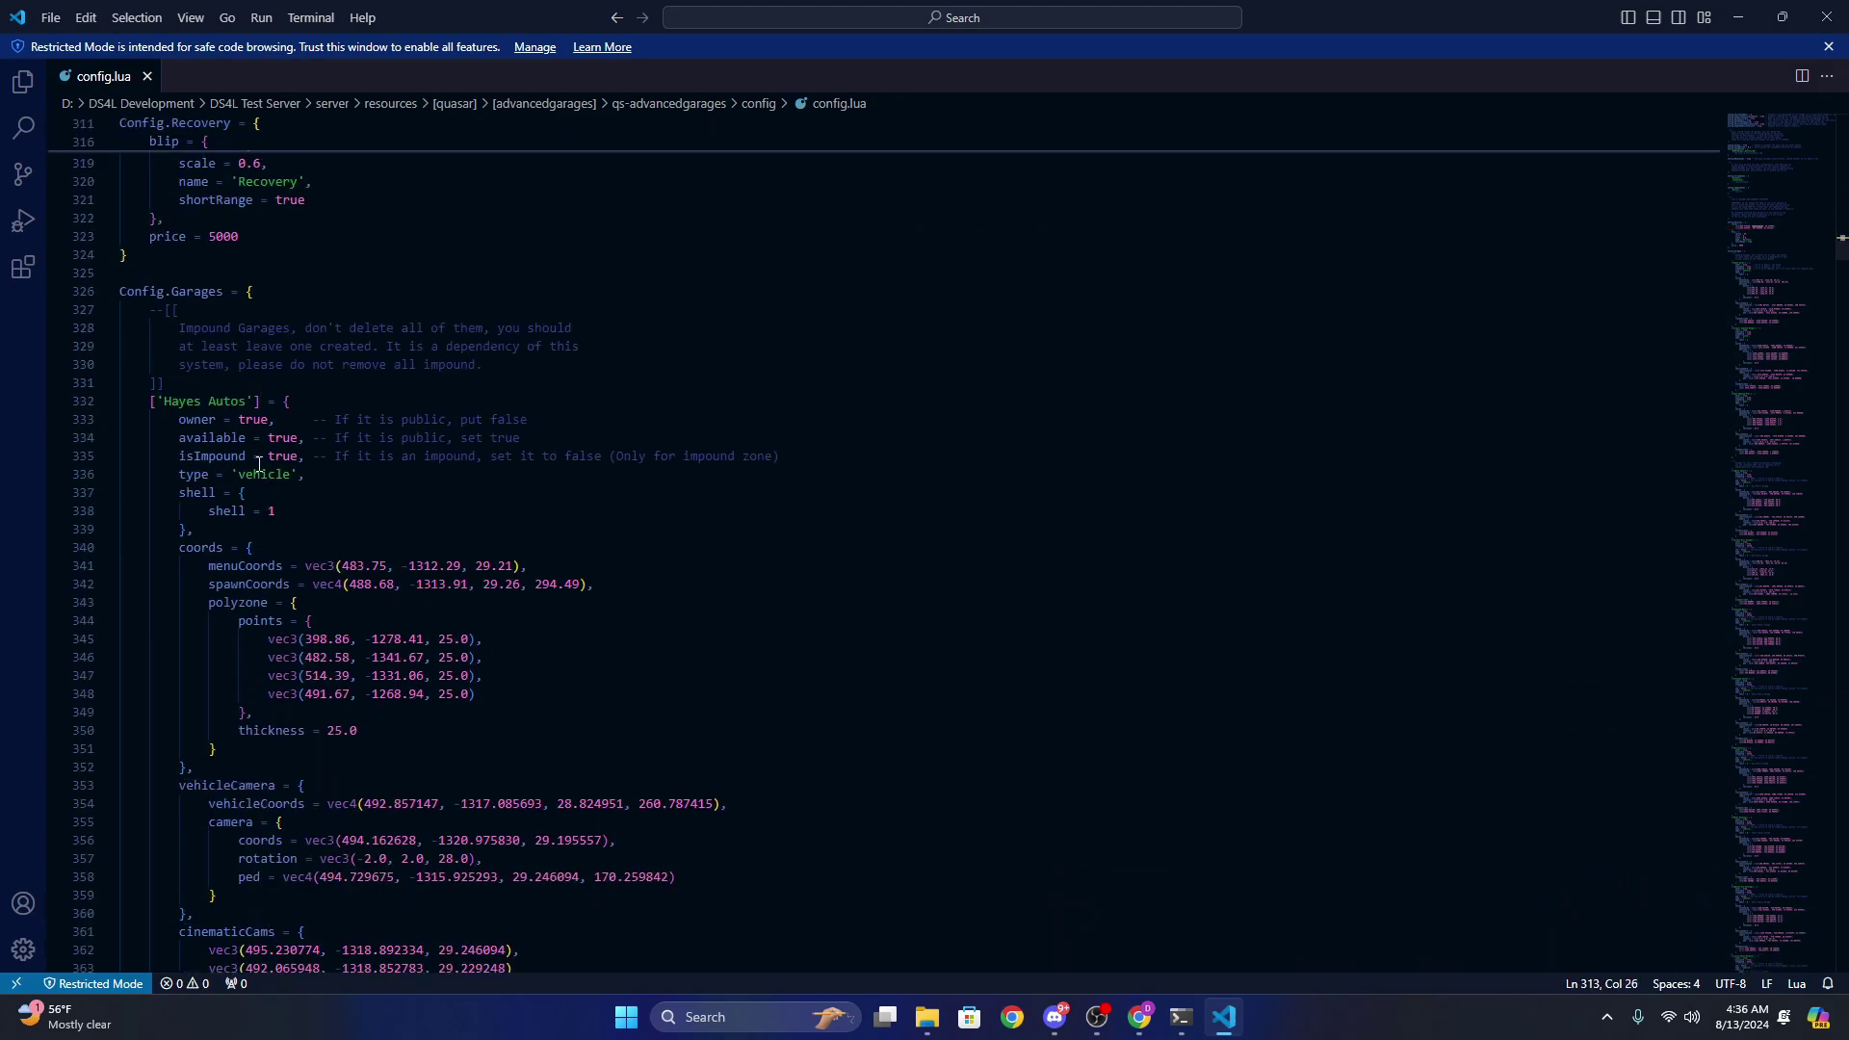
pyautogui.scroll(-20, 269, 471)
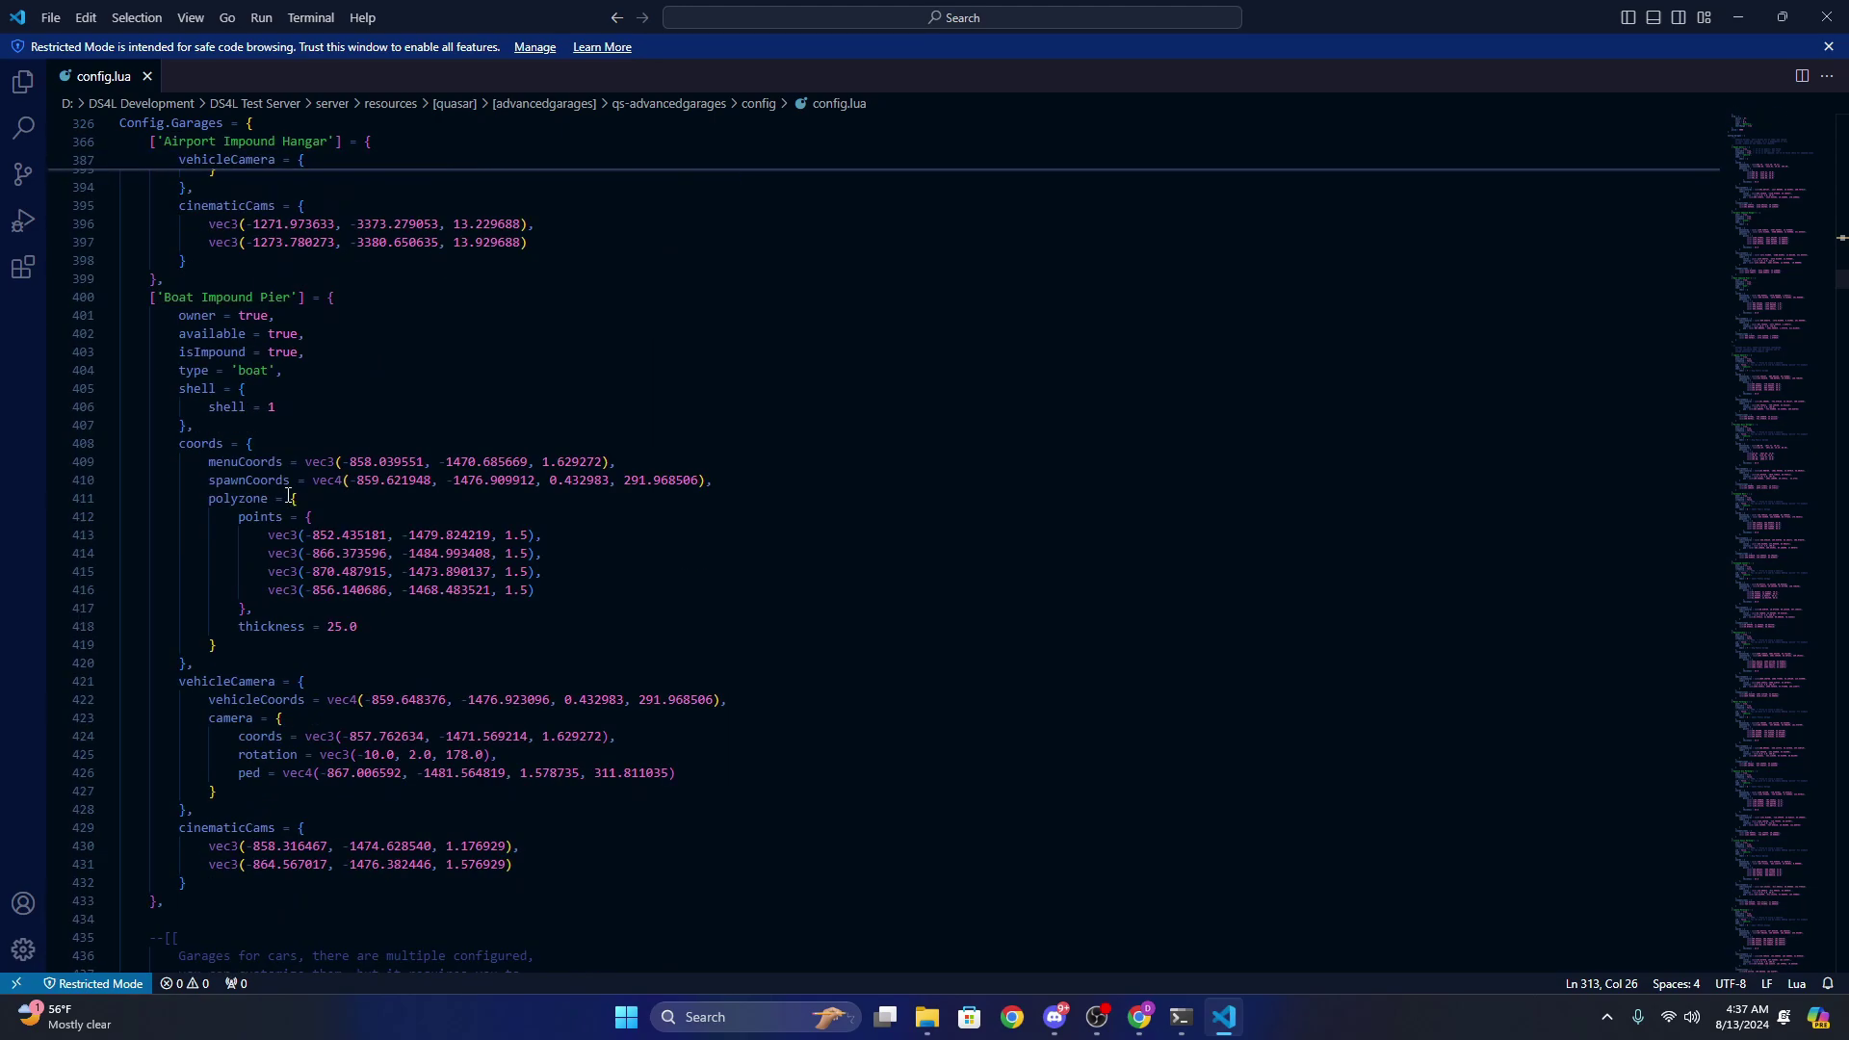
pyautogui.scroll(-13, 323, 516)
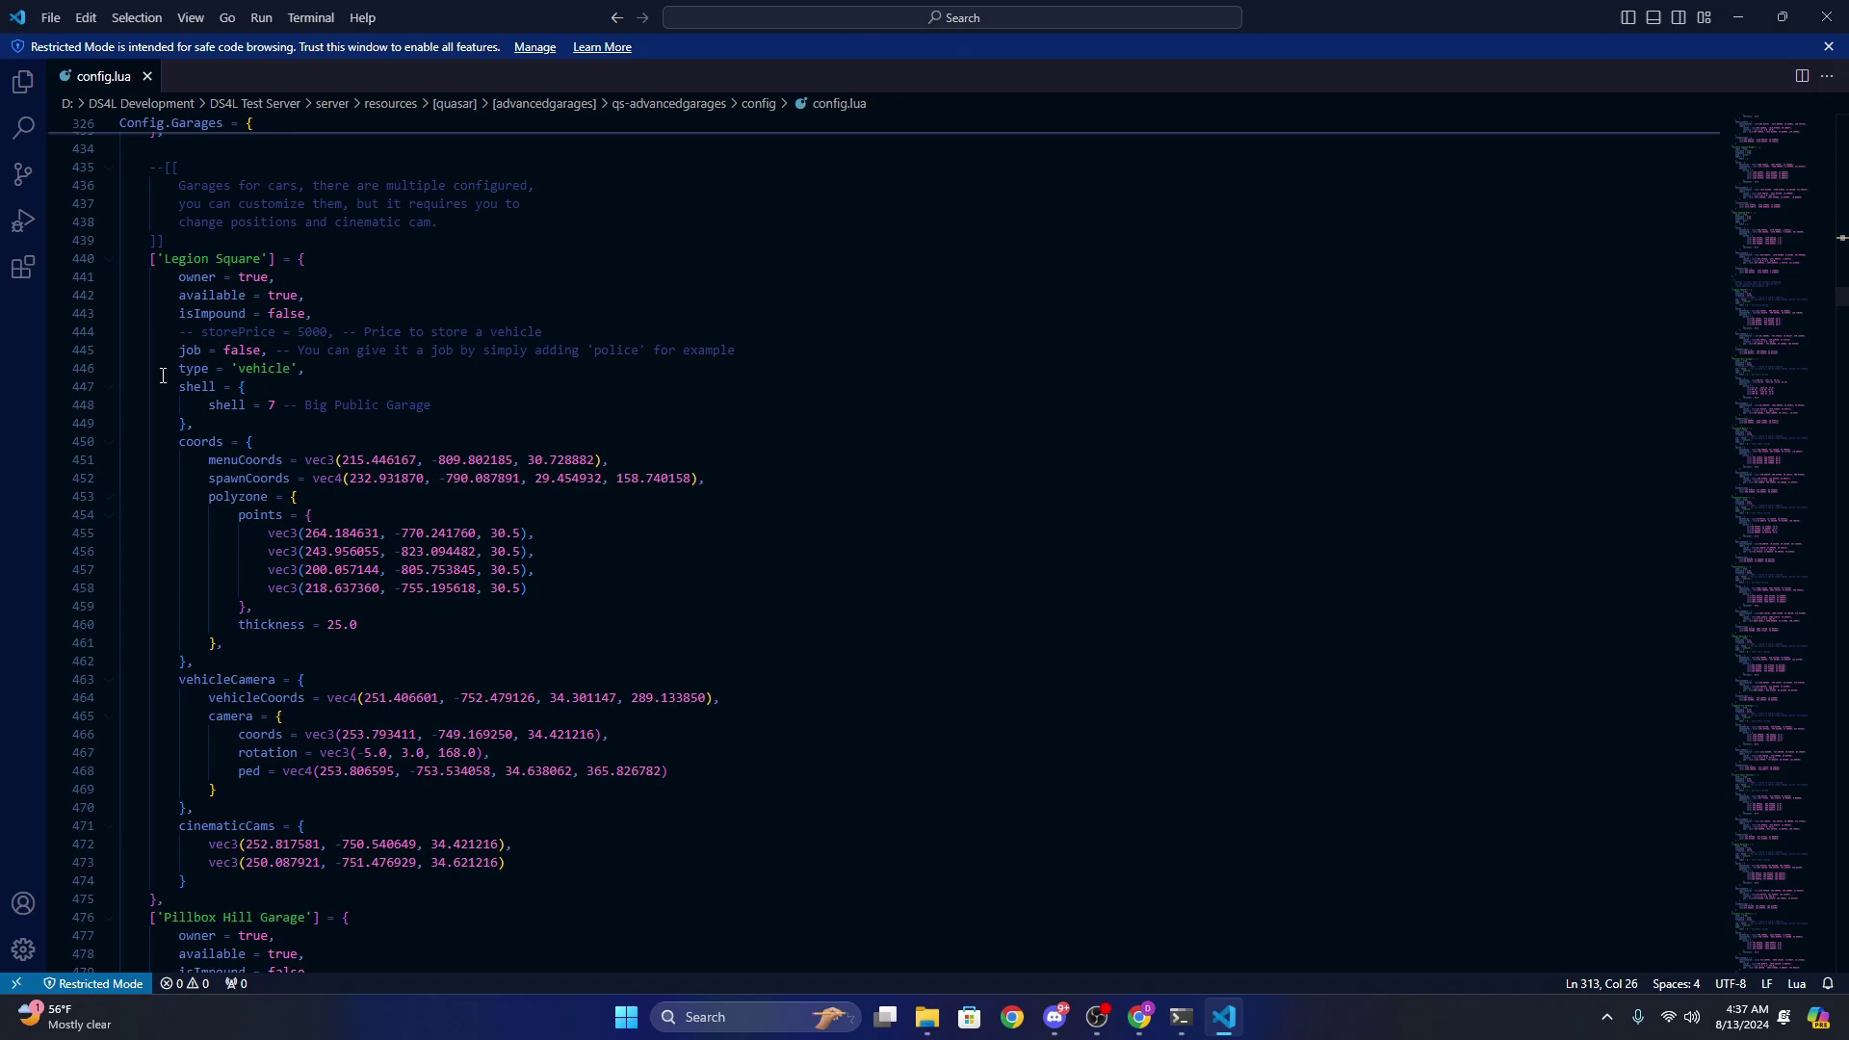
pyautogui.scroll(-20, 297, 531)
pyautogui.scroll(-13, 298, 532)
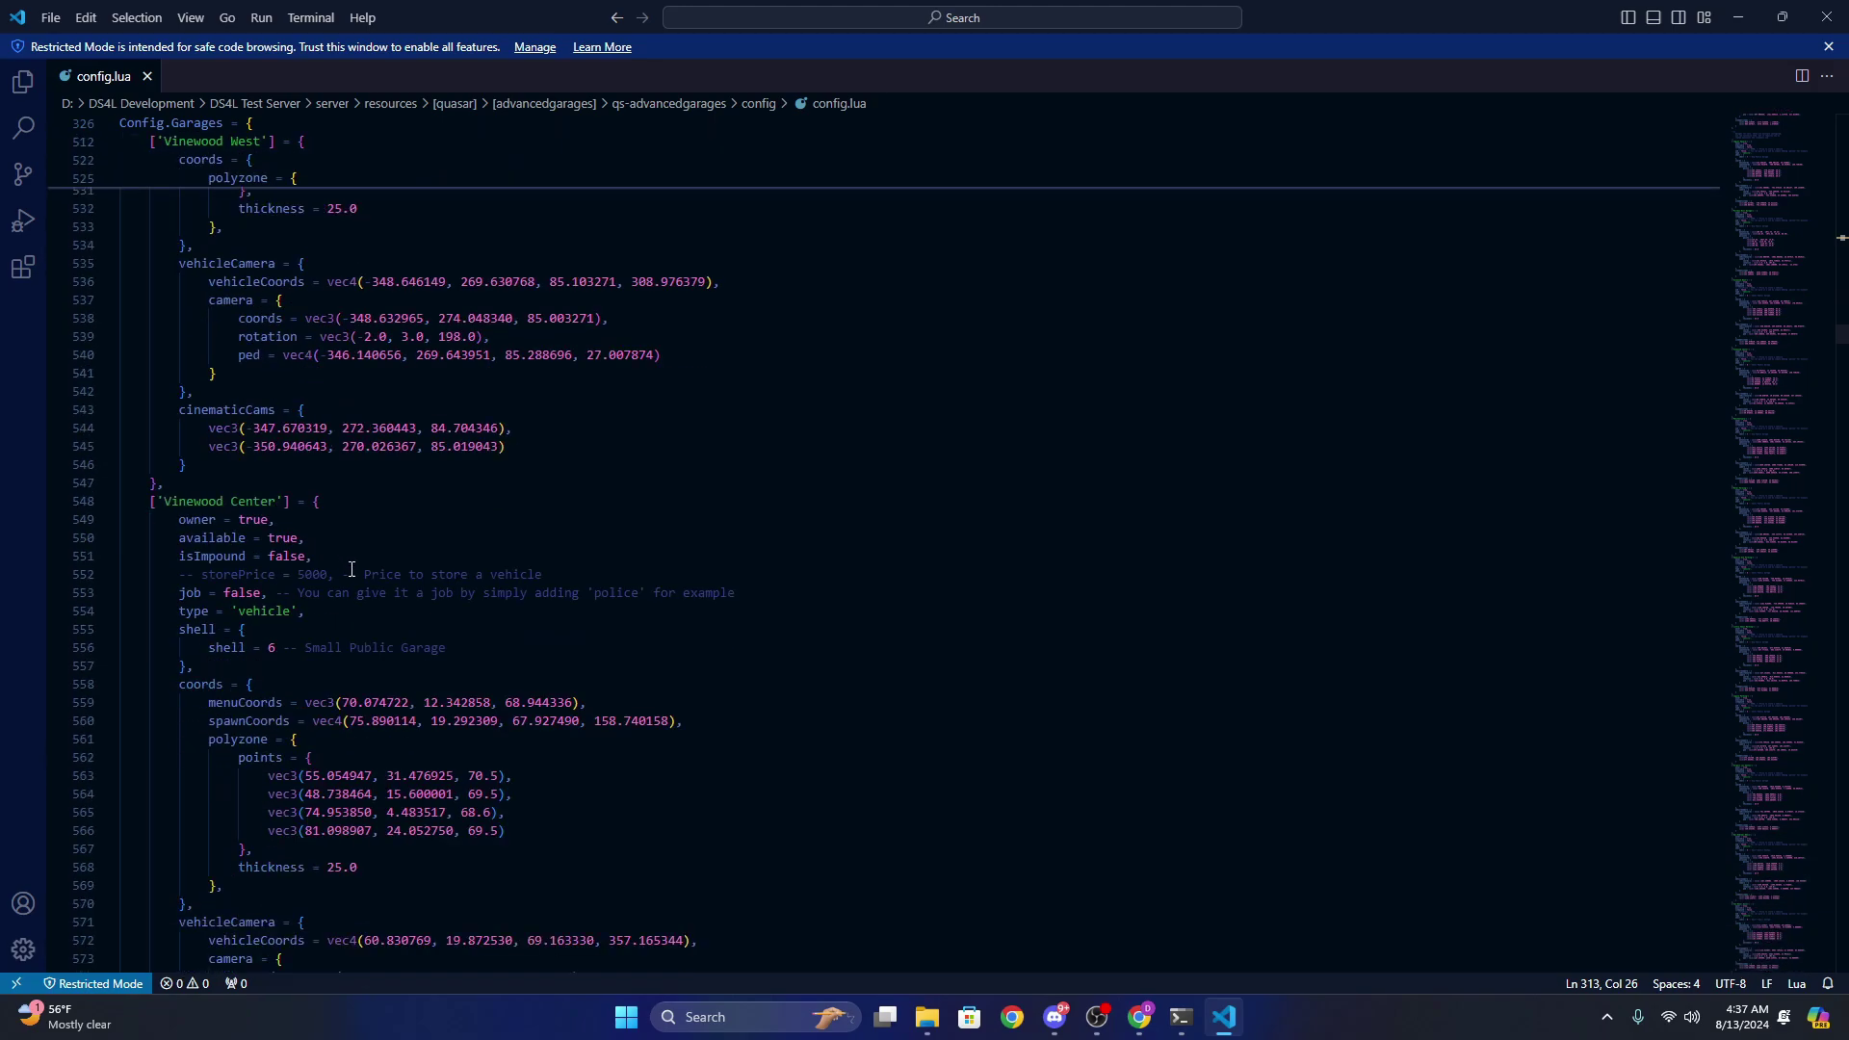
pyautogui.scroll(-20, 370, 577)
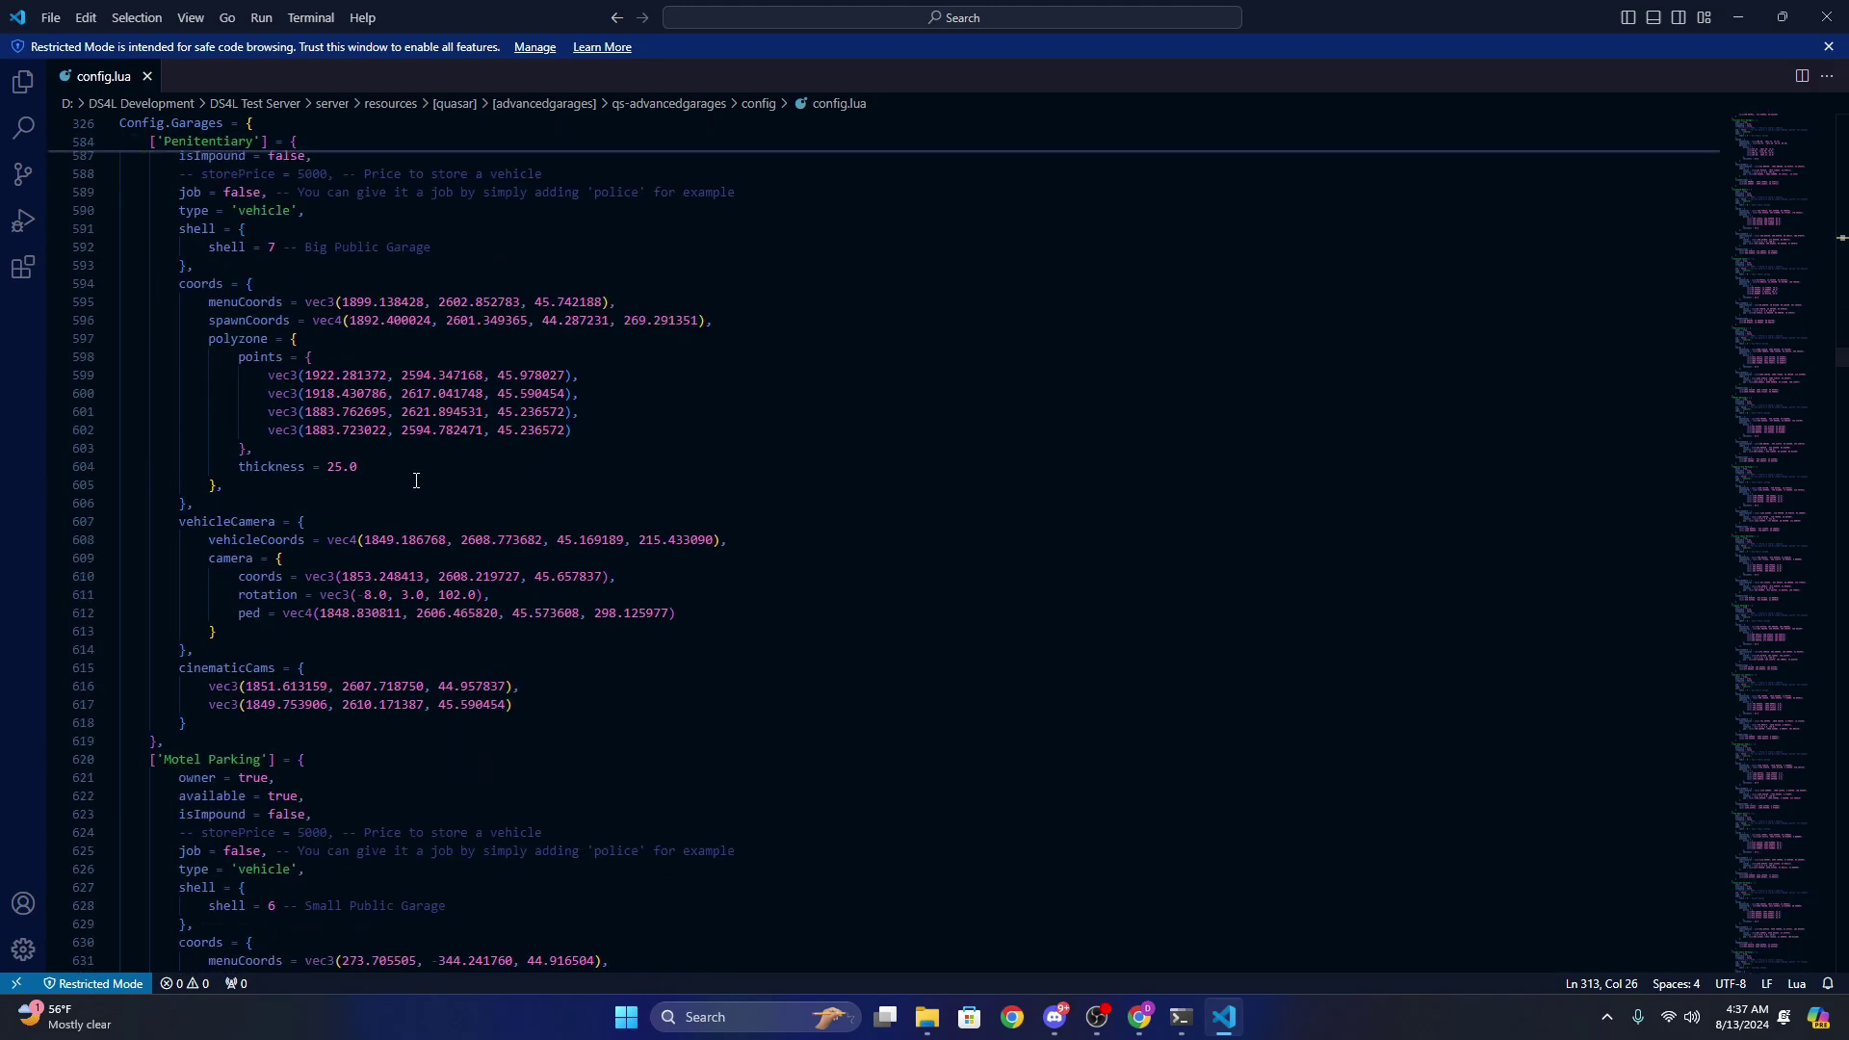
pyautogui.scroll(-20, 490, 511)
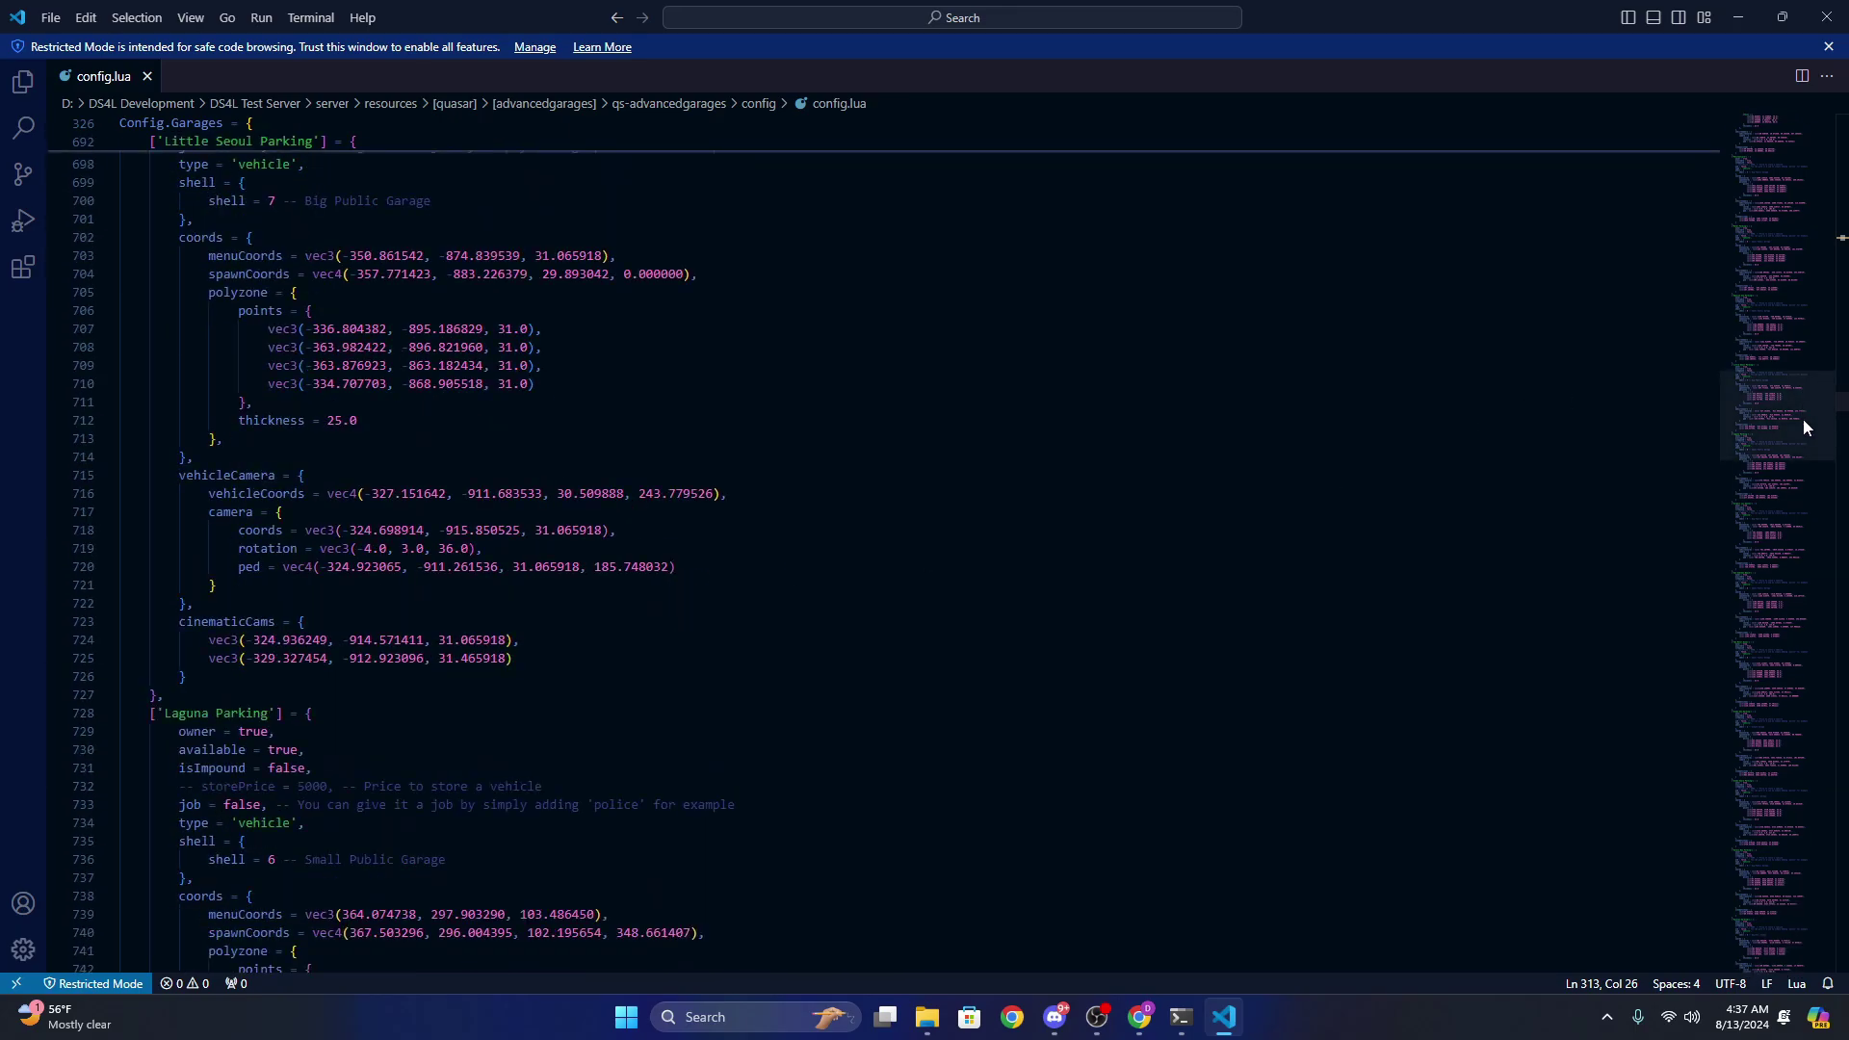
# - Look over the default camera blocks and Config.ActionControls near the end of config.lua and close the file
pyautogui.moveTo(1803, 419); pyautogui.dragTo(1741, 874)
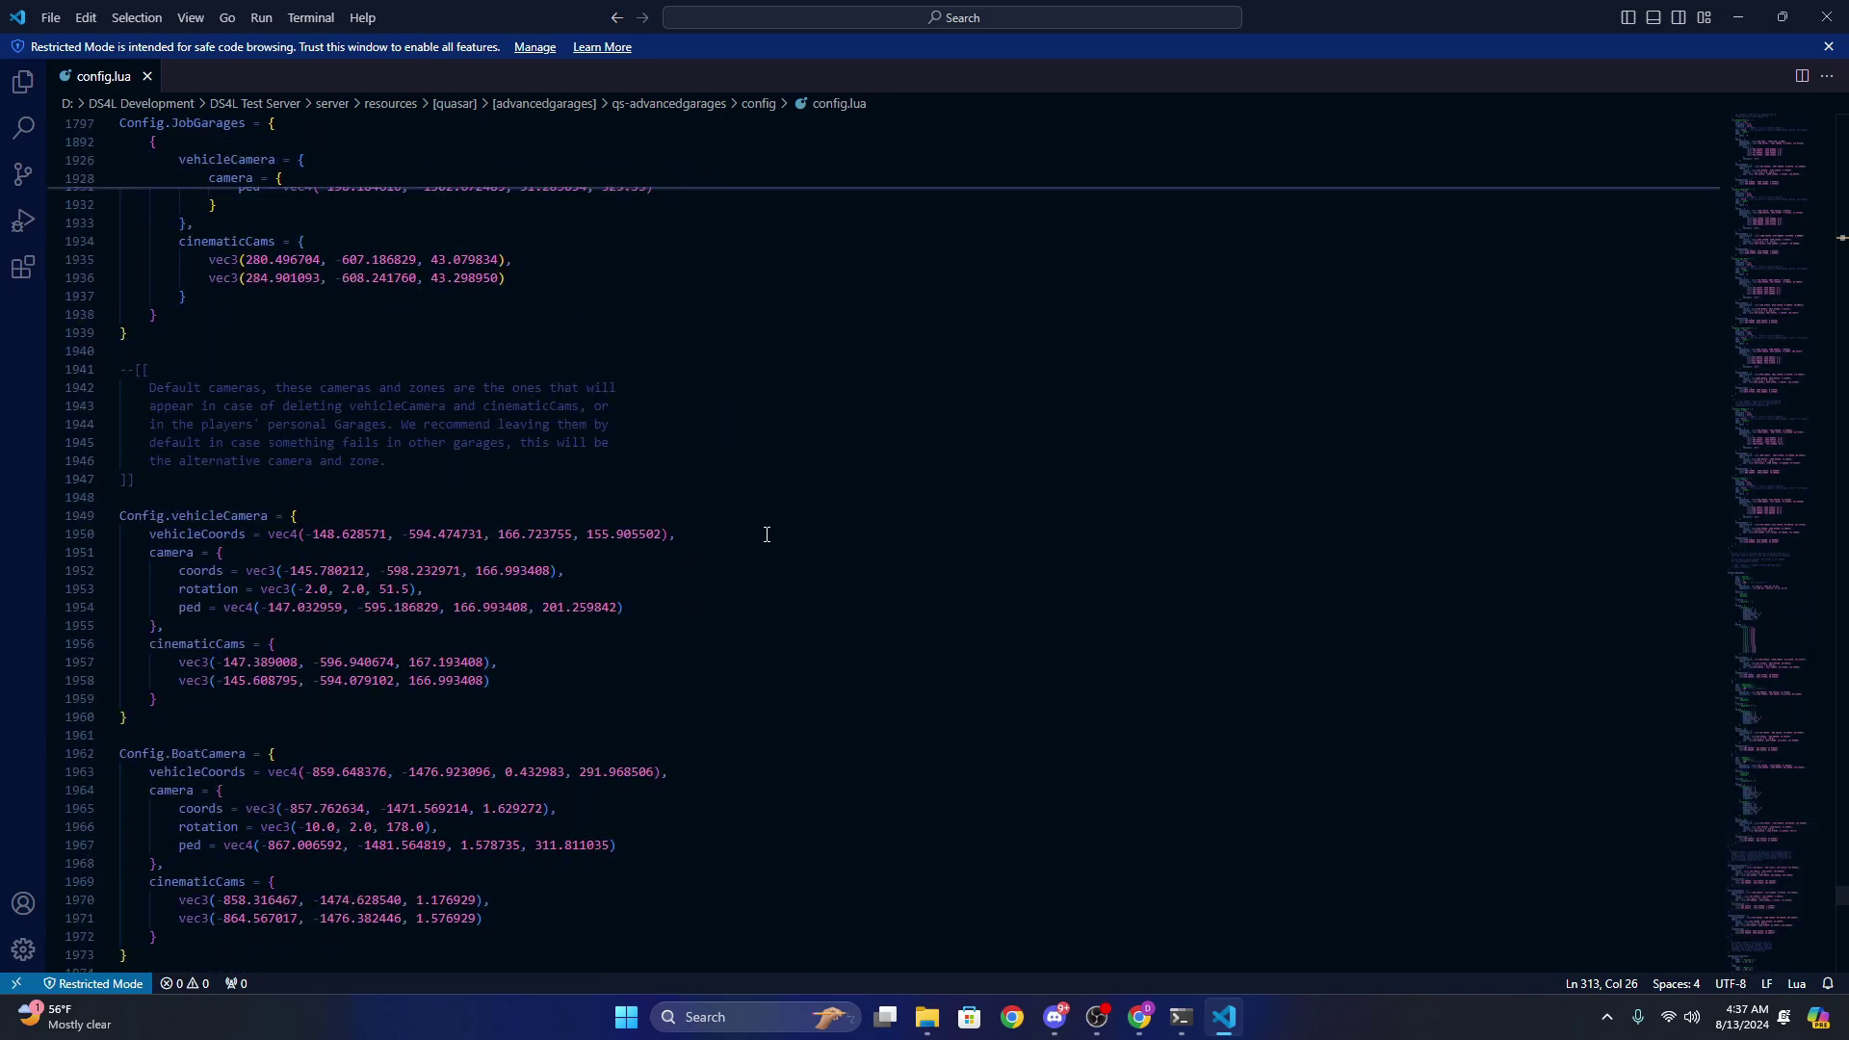
pyautogui.scroll(-12, 766, 535)
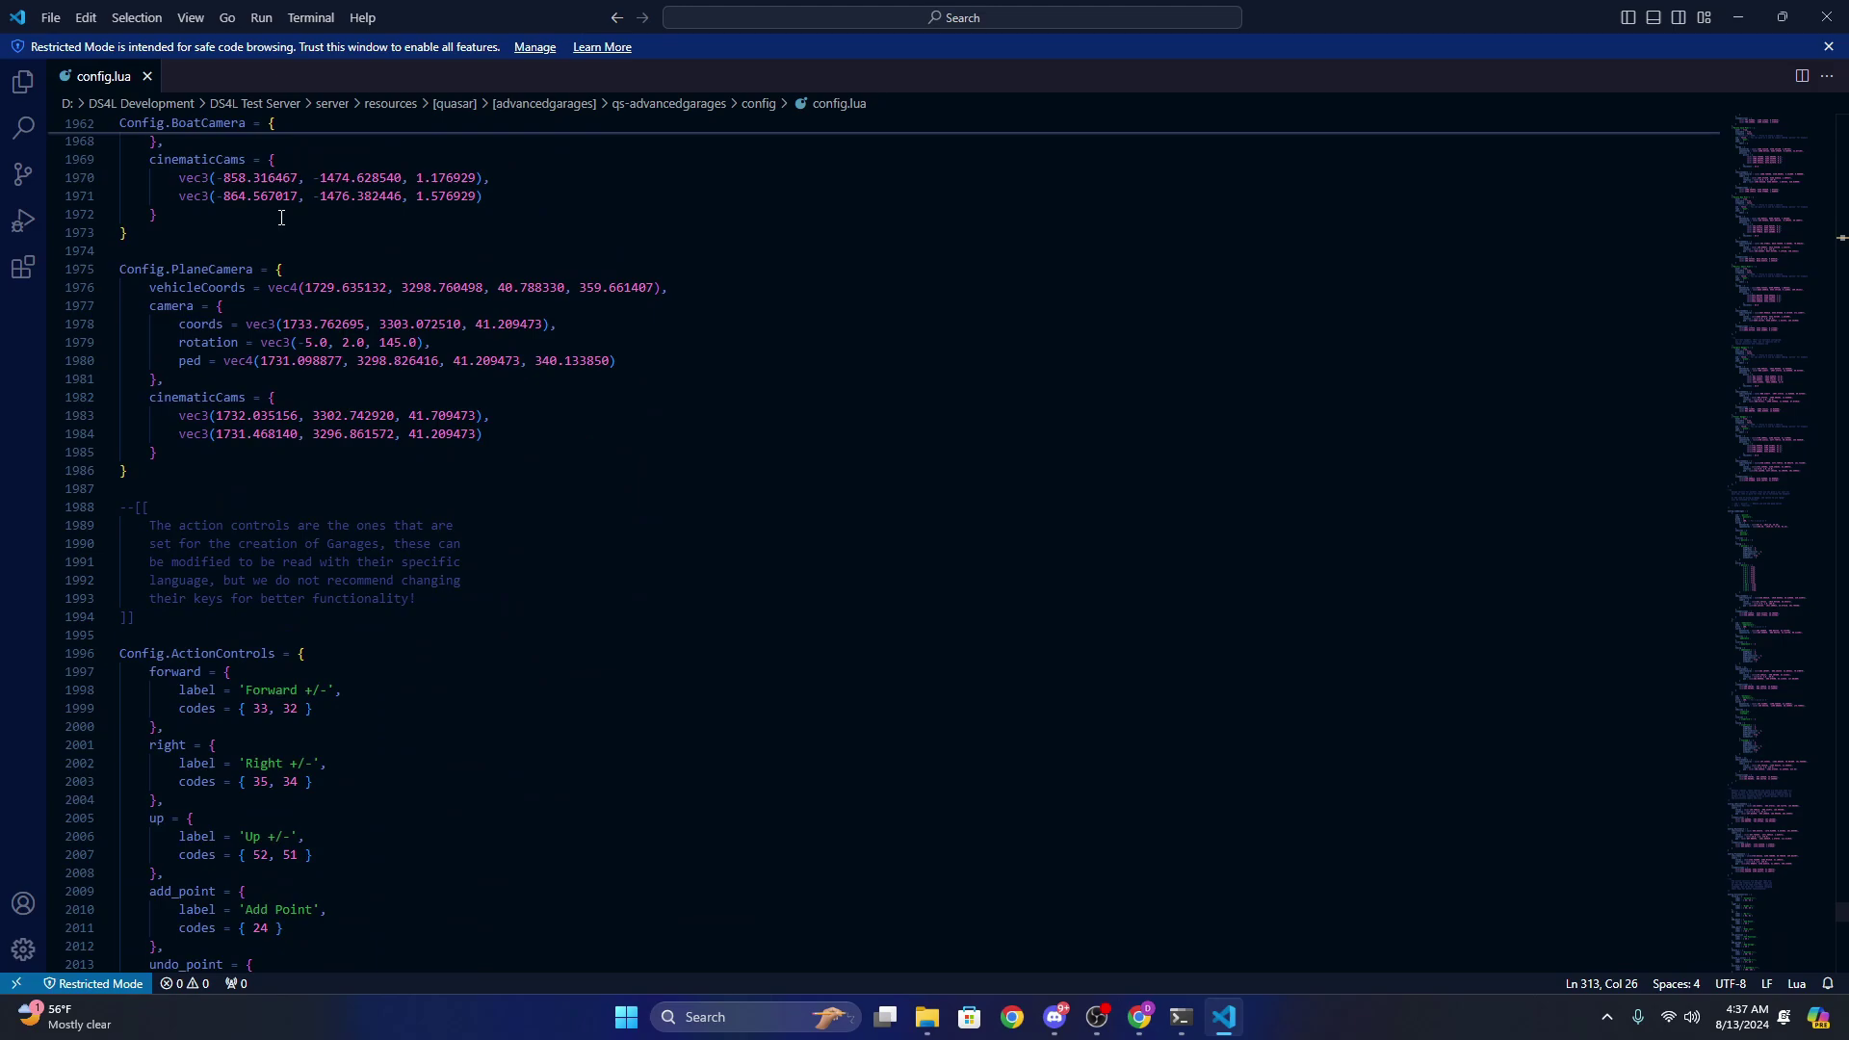
pyautogui.click(1838, 16)
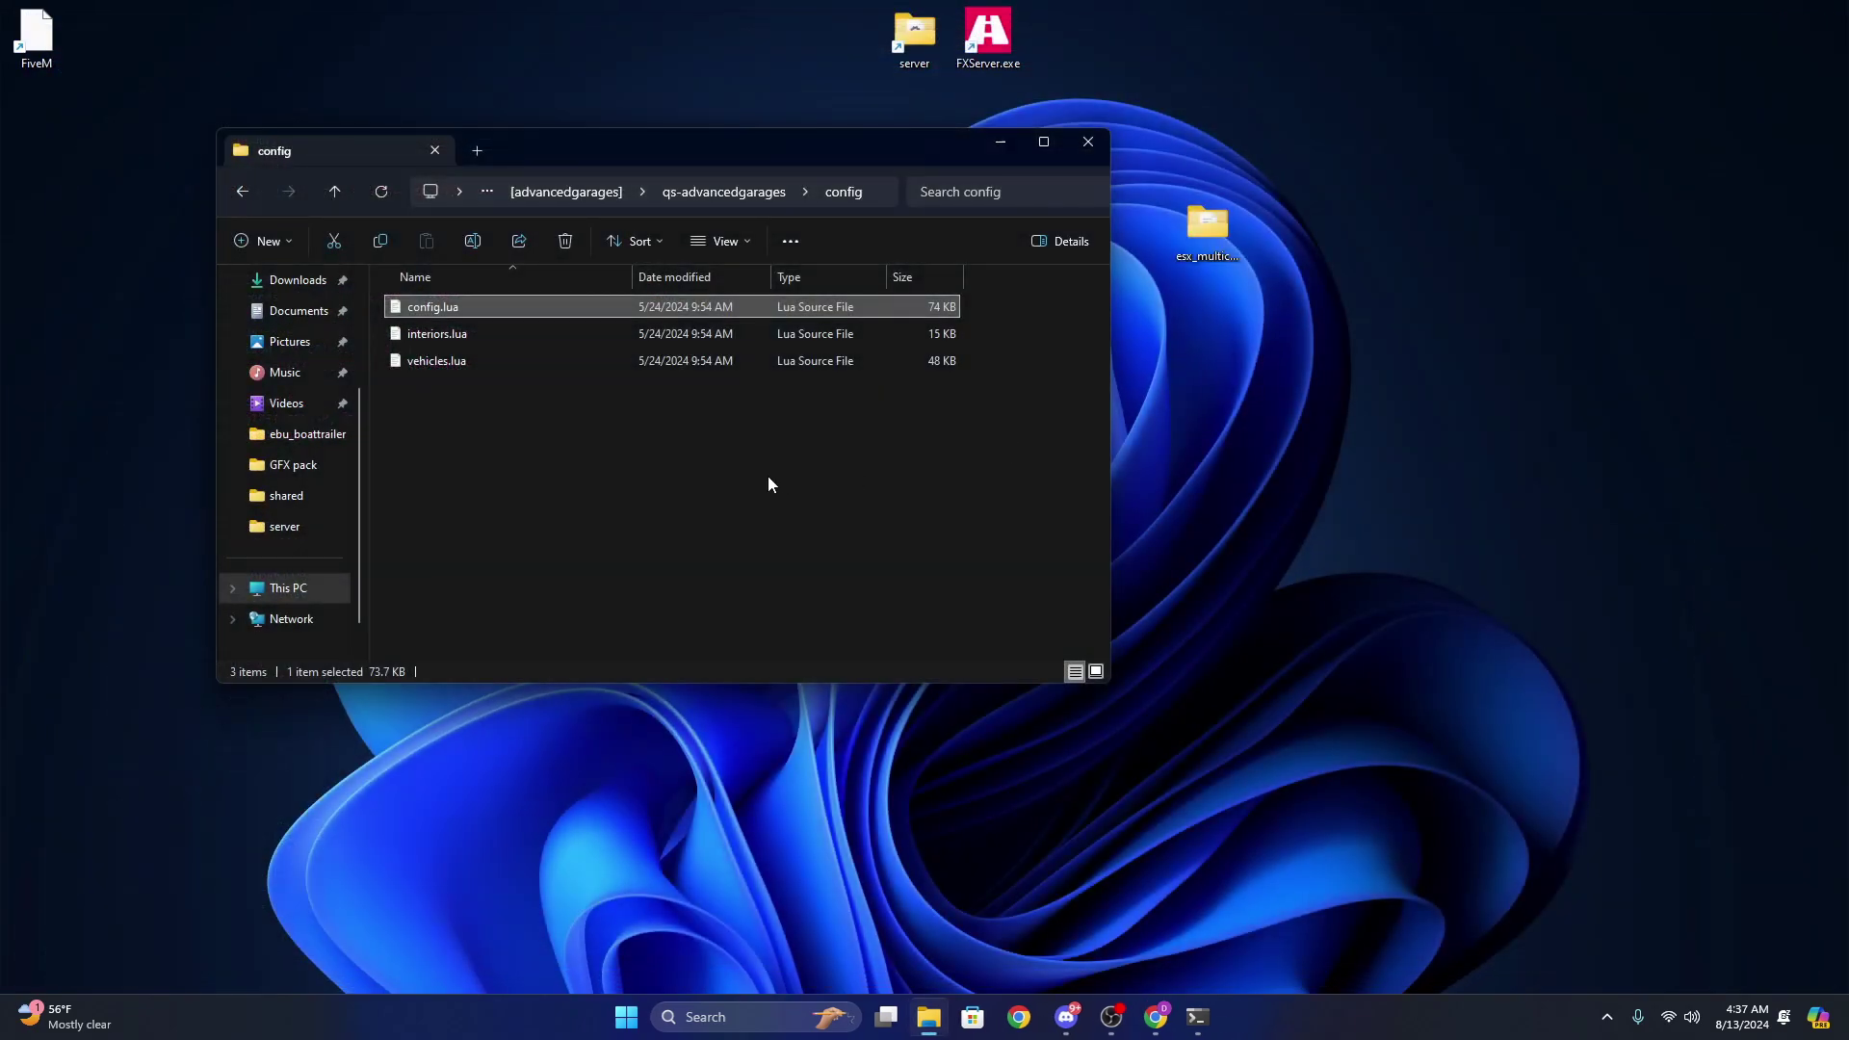
# - Return to the [advancedgarages] folder, switch to the browser and review the asset dependencies in the Quasar installation documentation
pyautogui.click(334, 191)
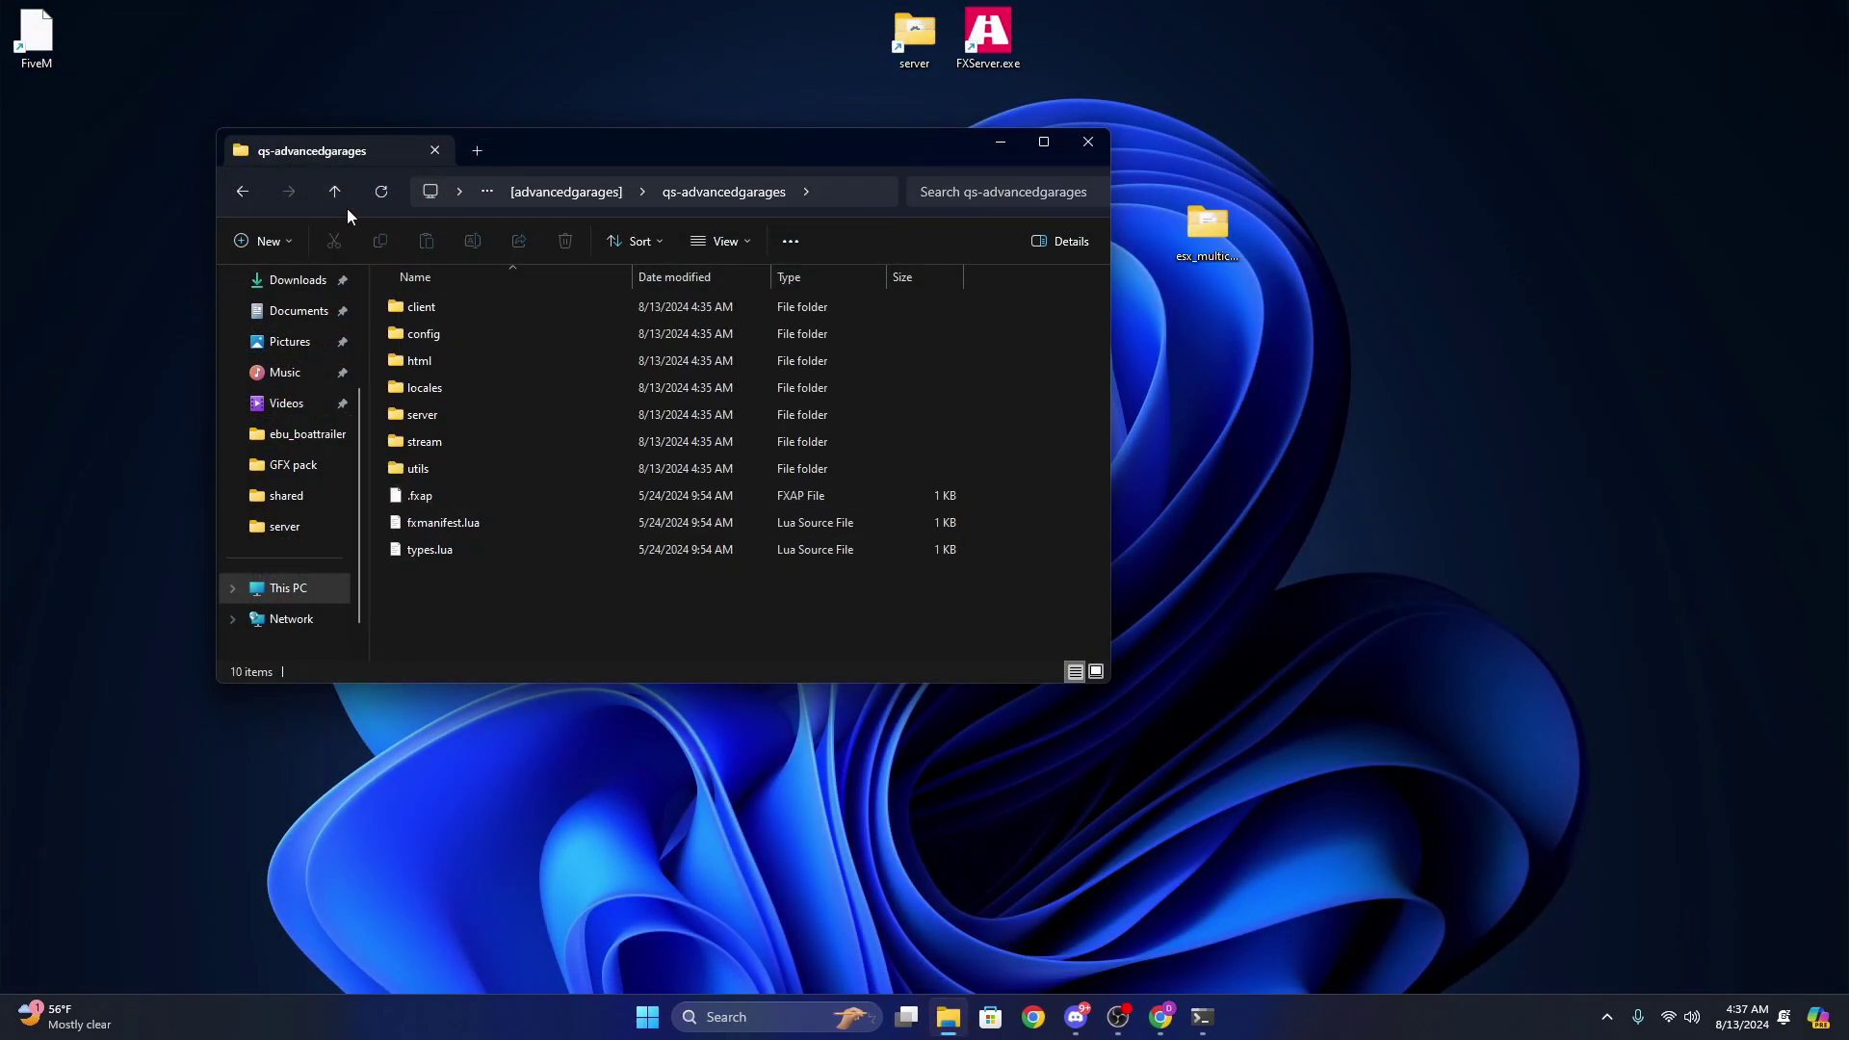
pyautogui.click(335, 192)
pyautogui.click(1161, 1017)
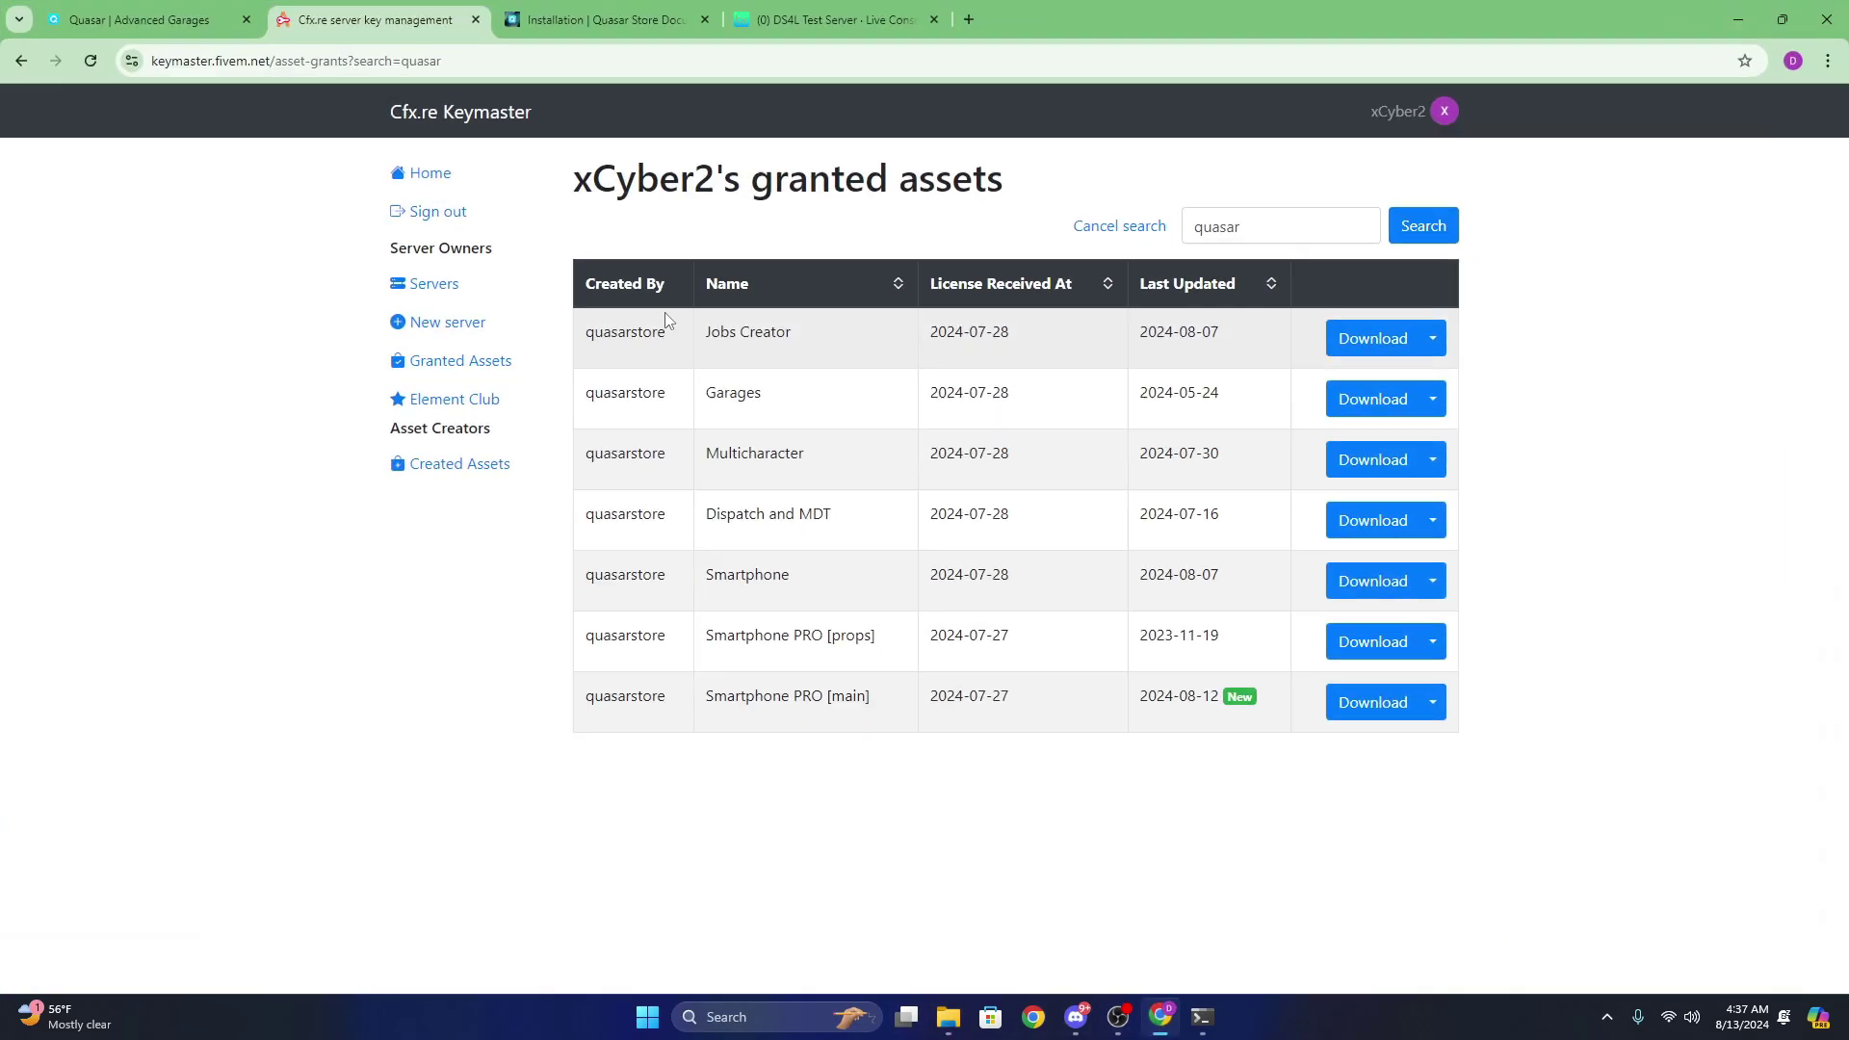
pyautogui.click(578, 20)
pyautogui.scroll(-9, 851, 452)
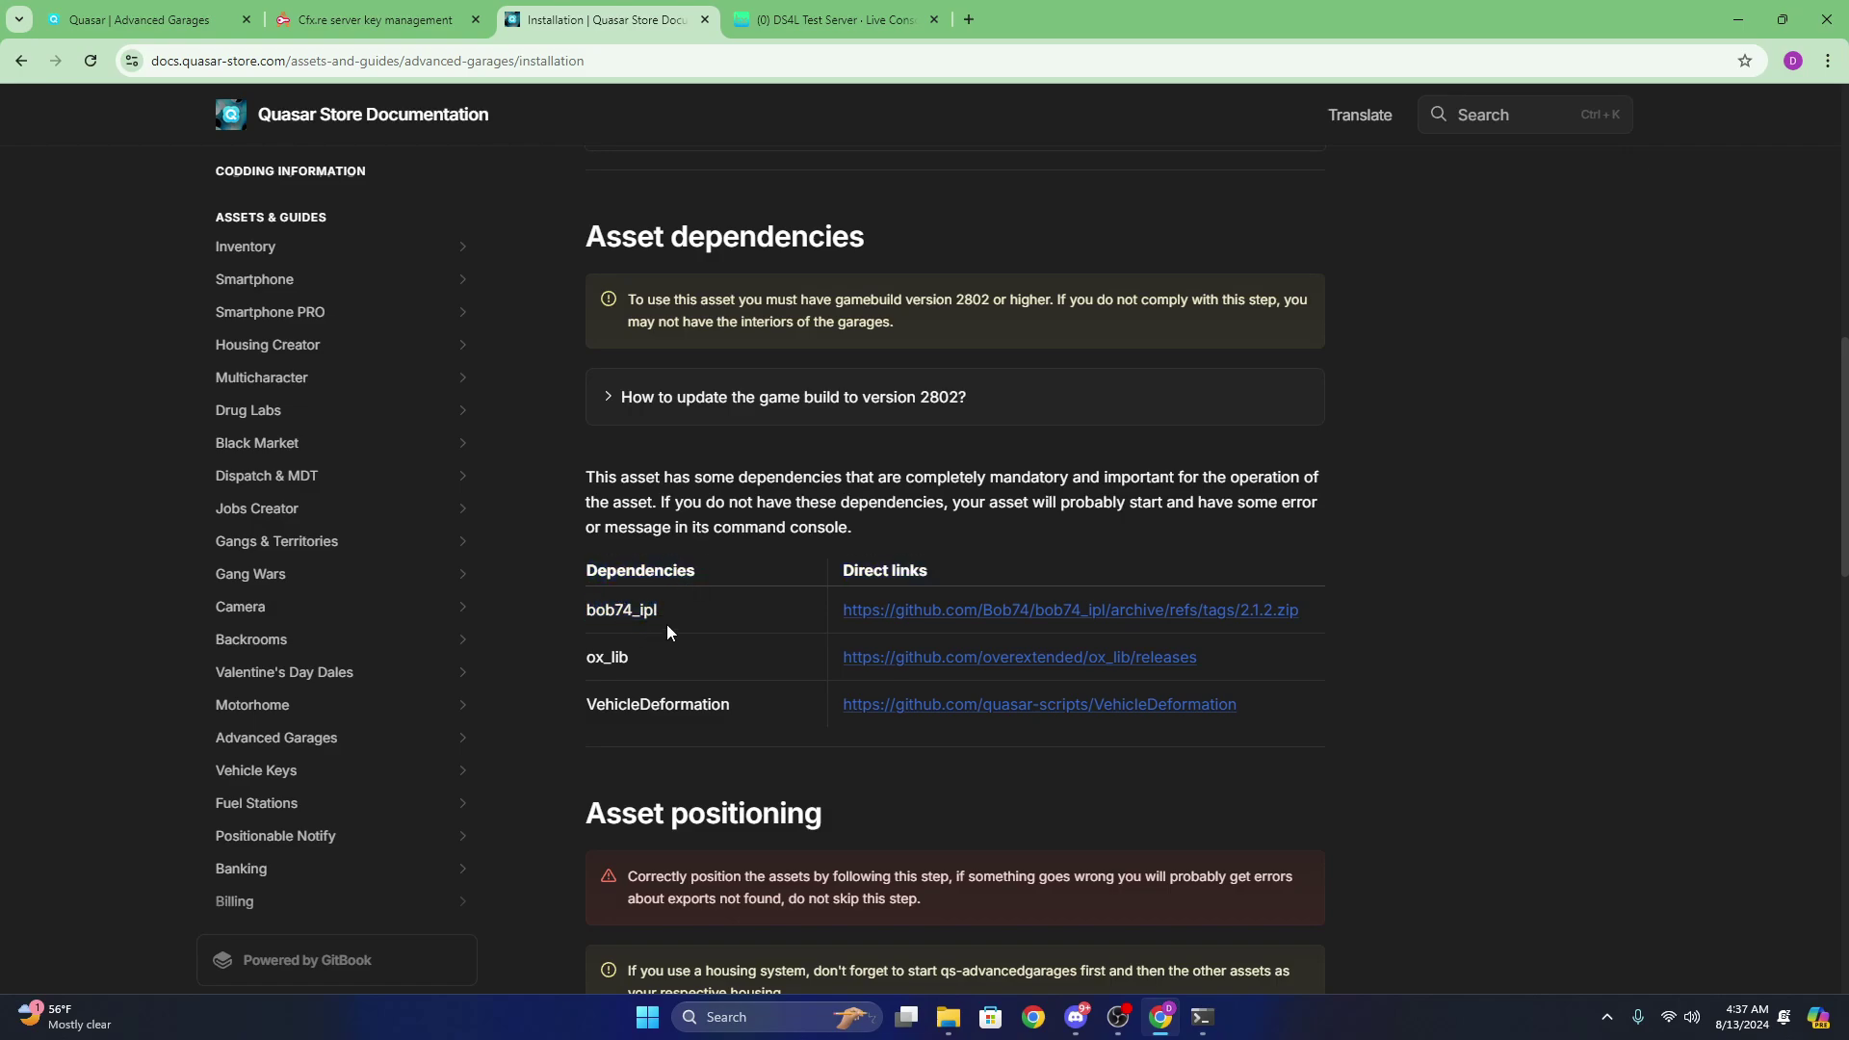
pyautogui.moveTo(613, 657); pyautogui.dragTo(615, 660)
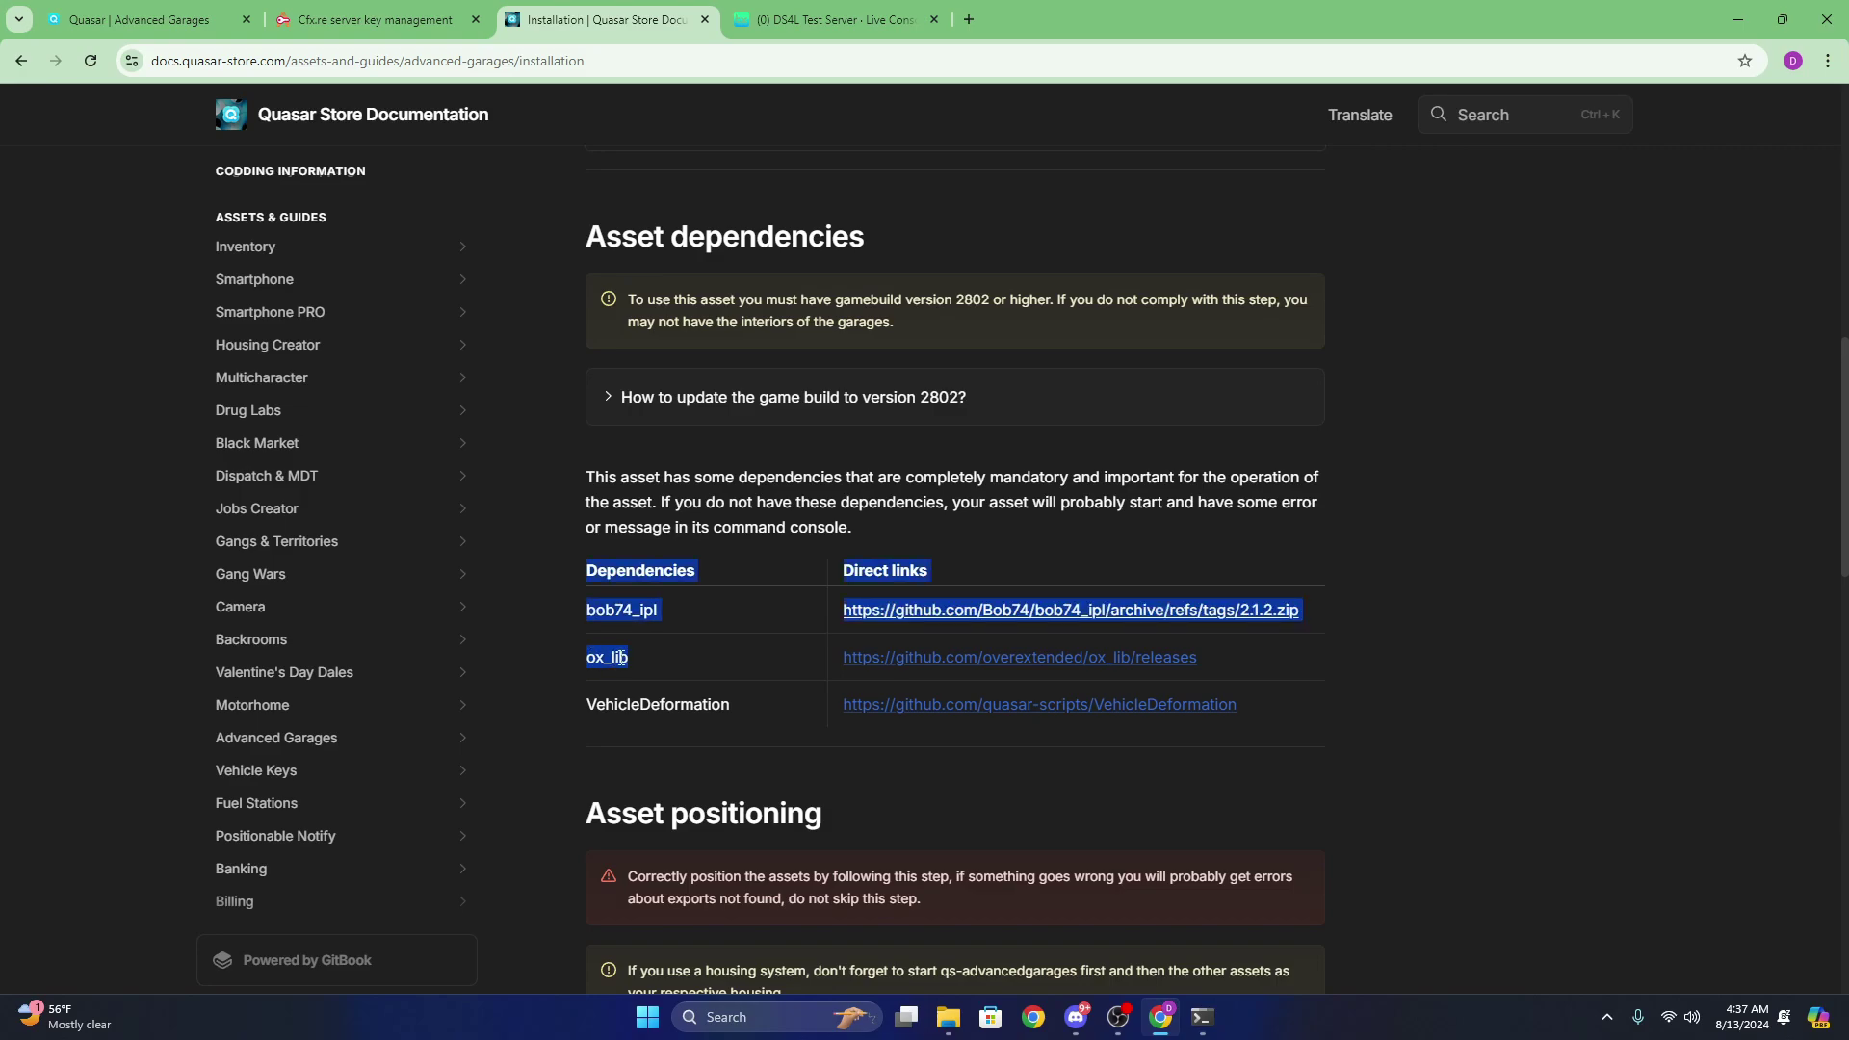
pyautogui.click(659, 671)
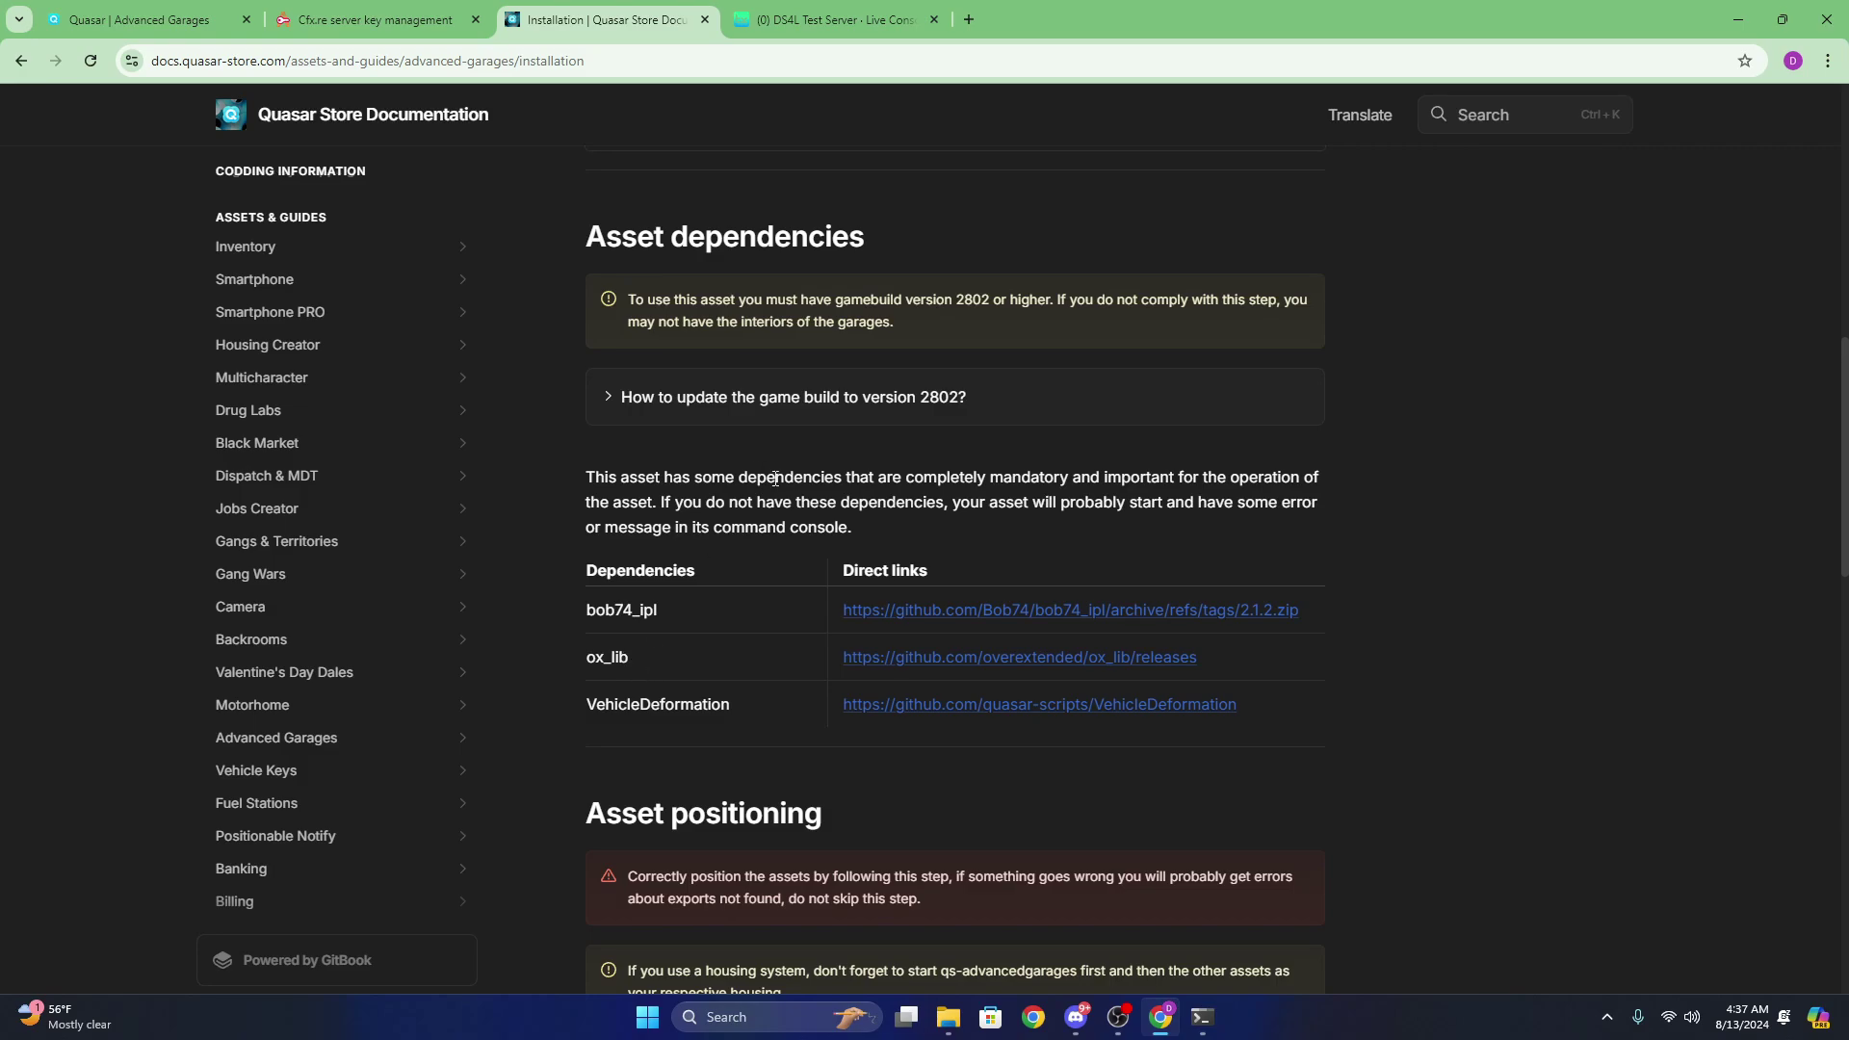
# - Search the txAdmin server resources for "ox_" to check whether ox_lib is installed
pyautogui.click(834, 19)
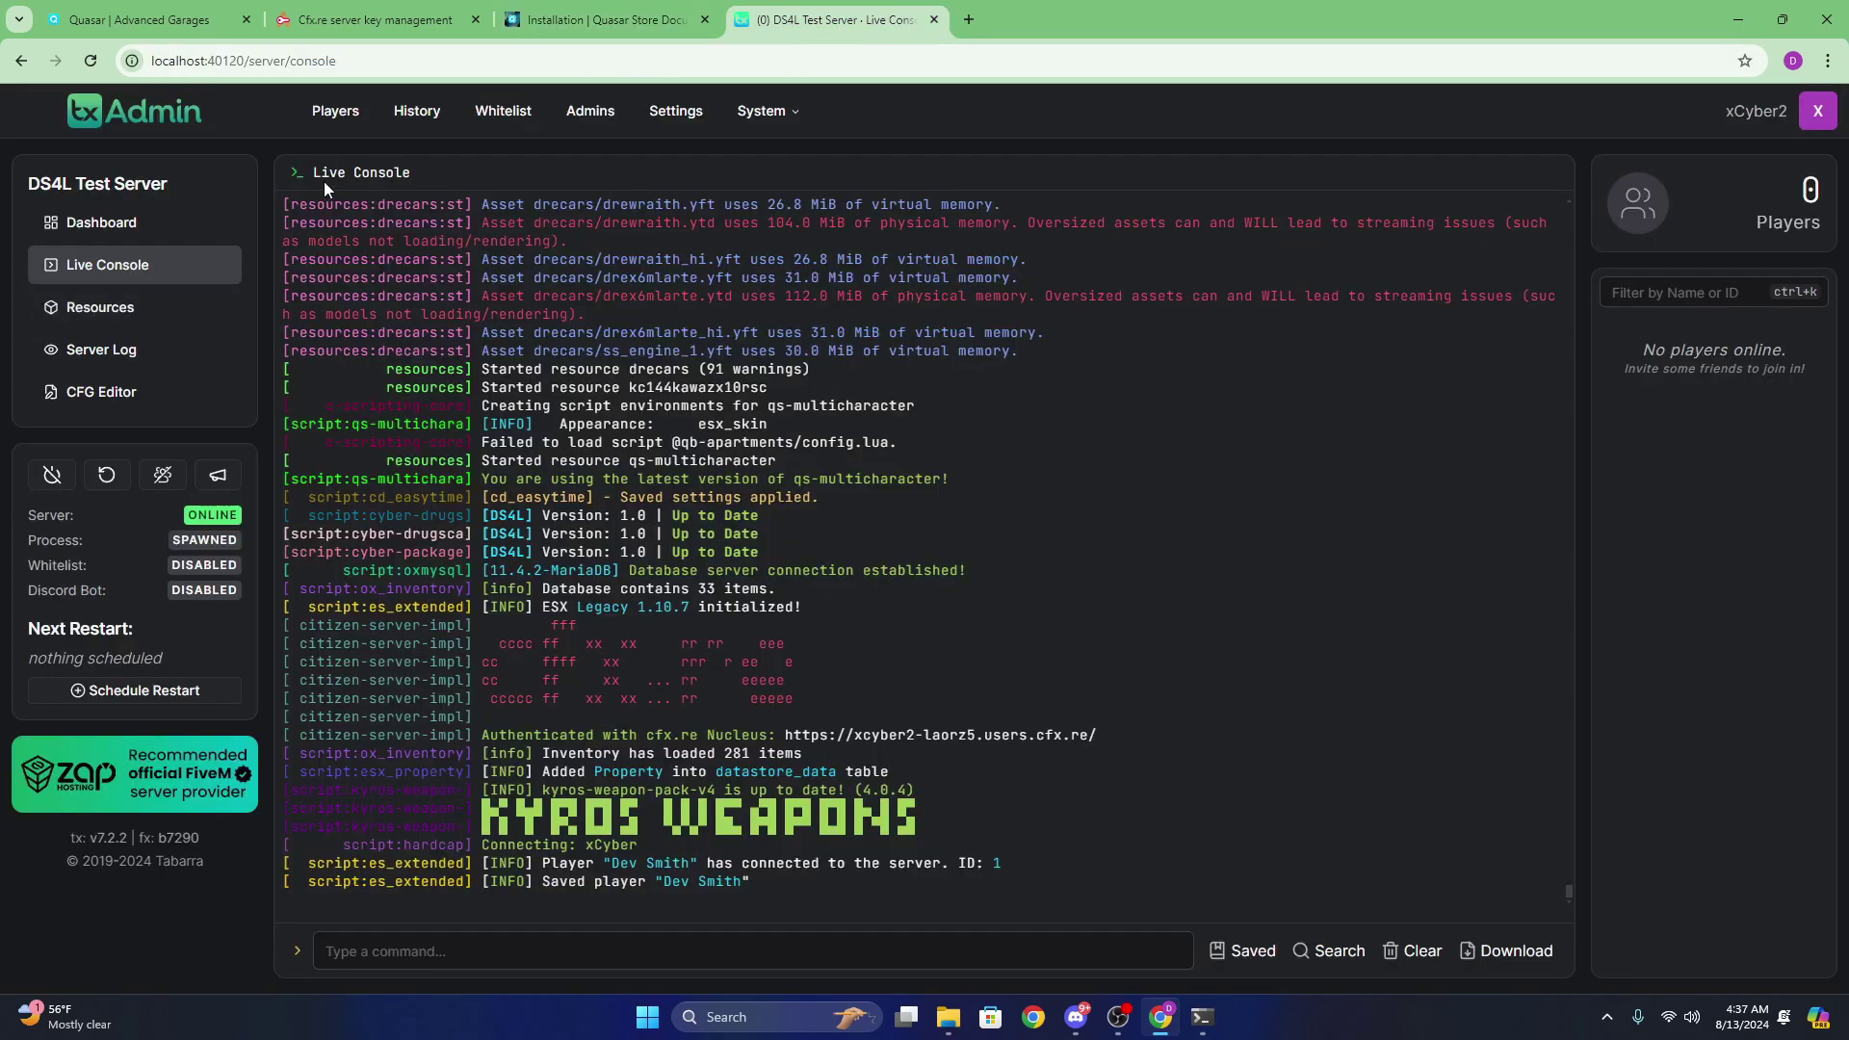
pyautogui.click(125, 307)
pyautogui.click(700, 229)
pyautogui.write('o')
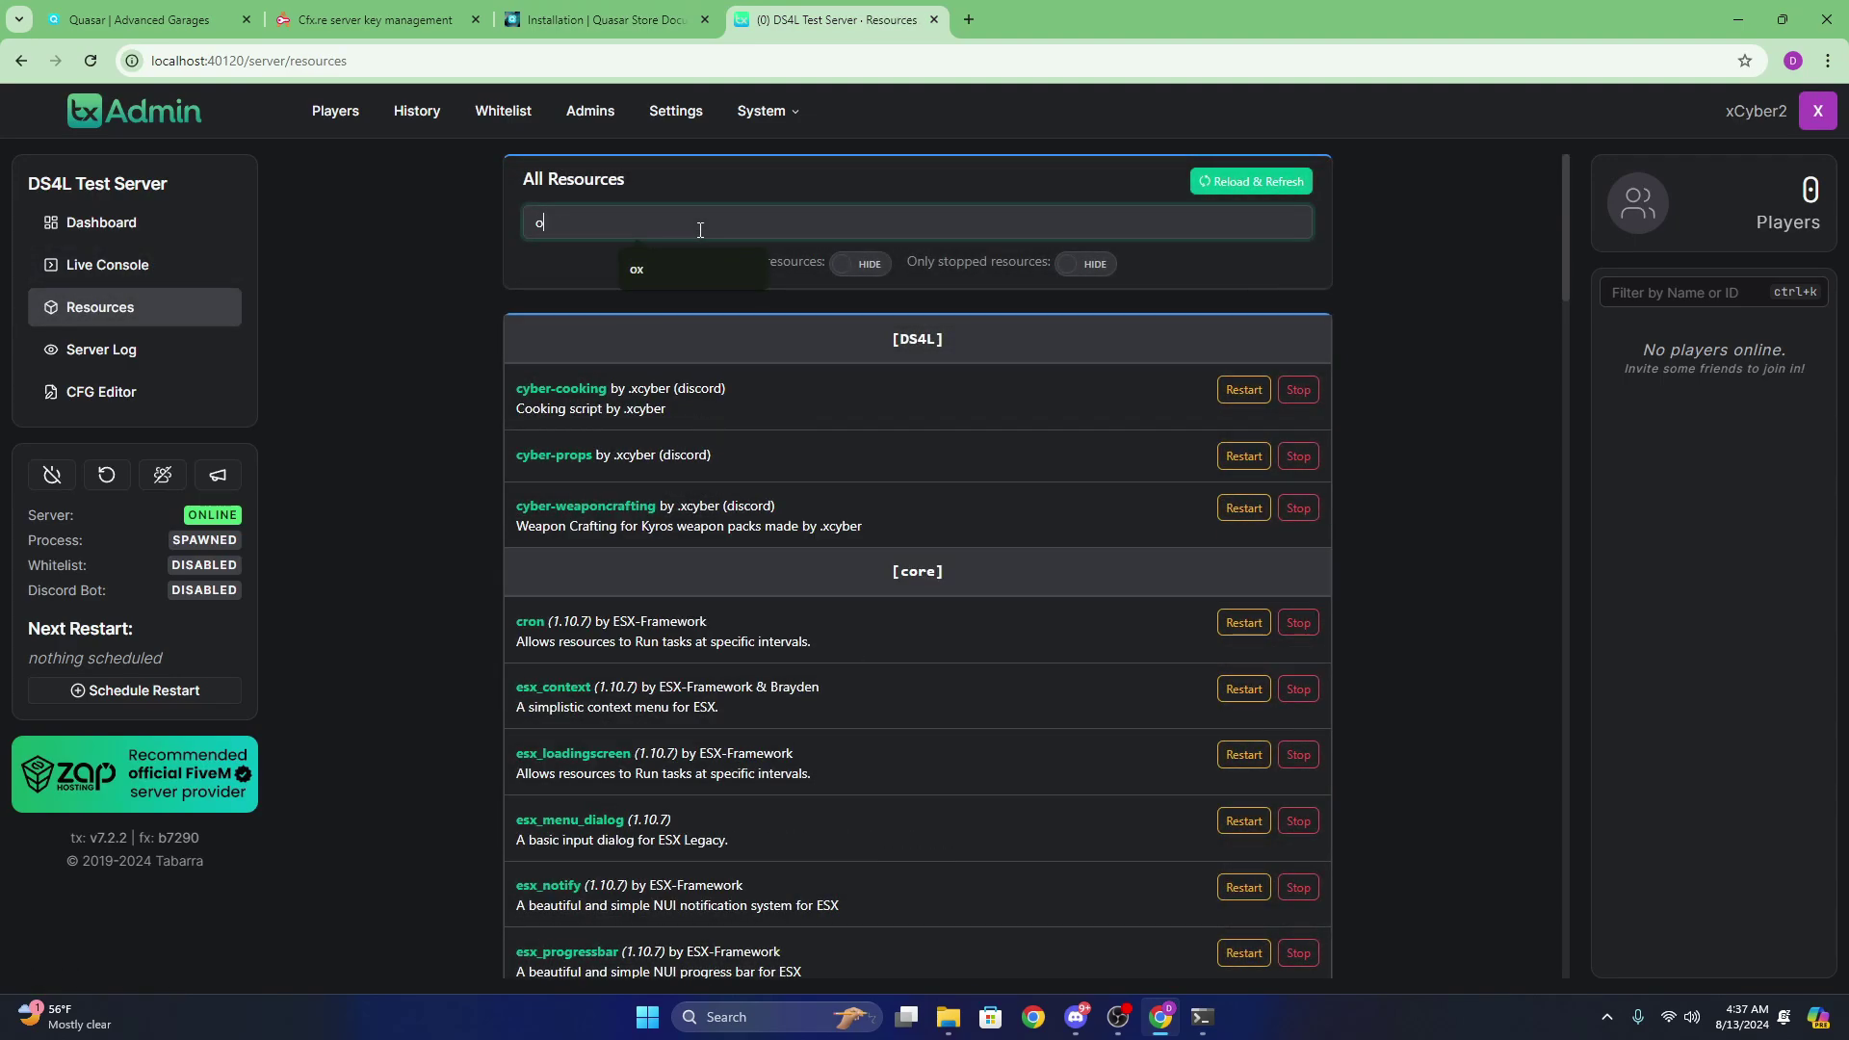
pyautogui.write('x_')
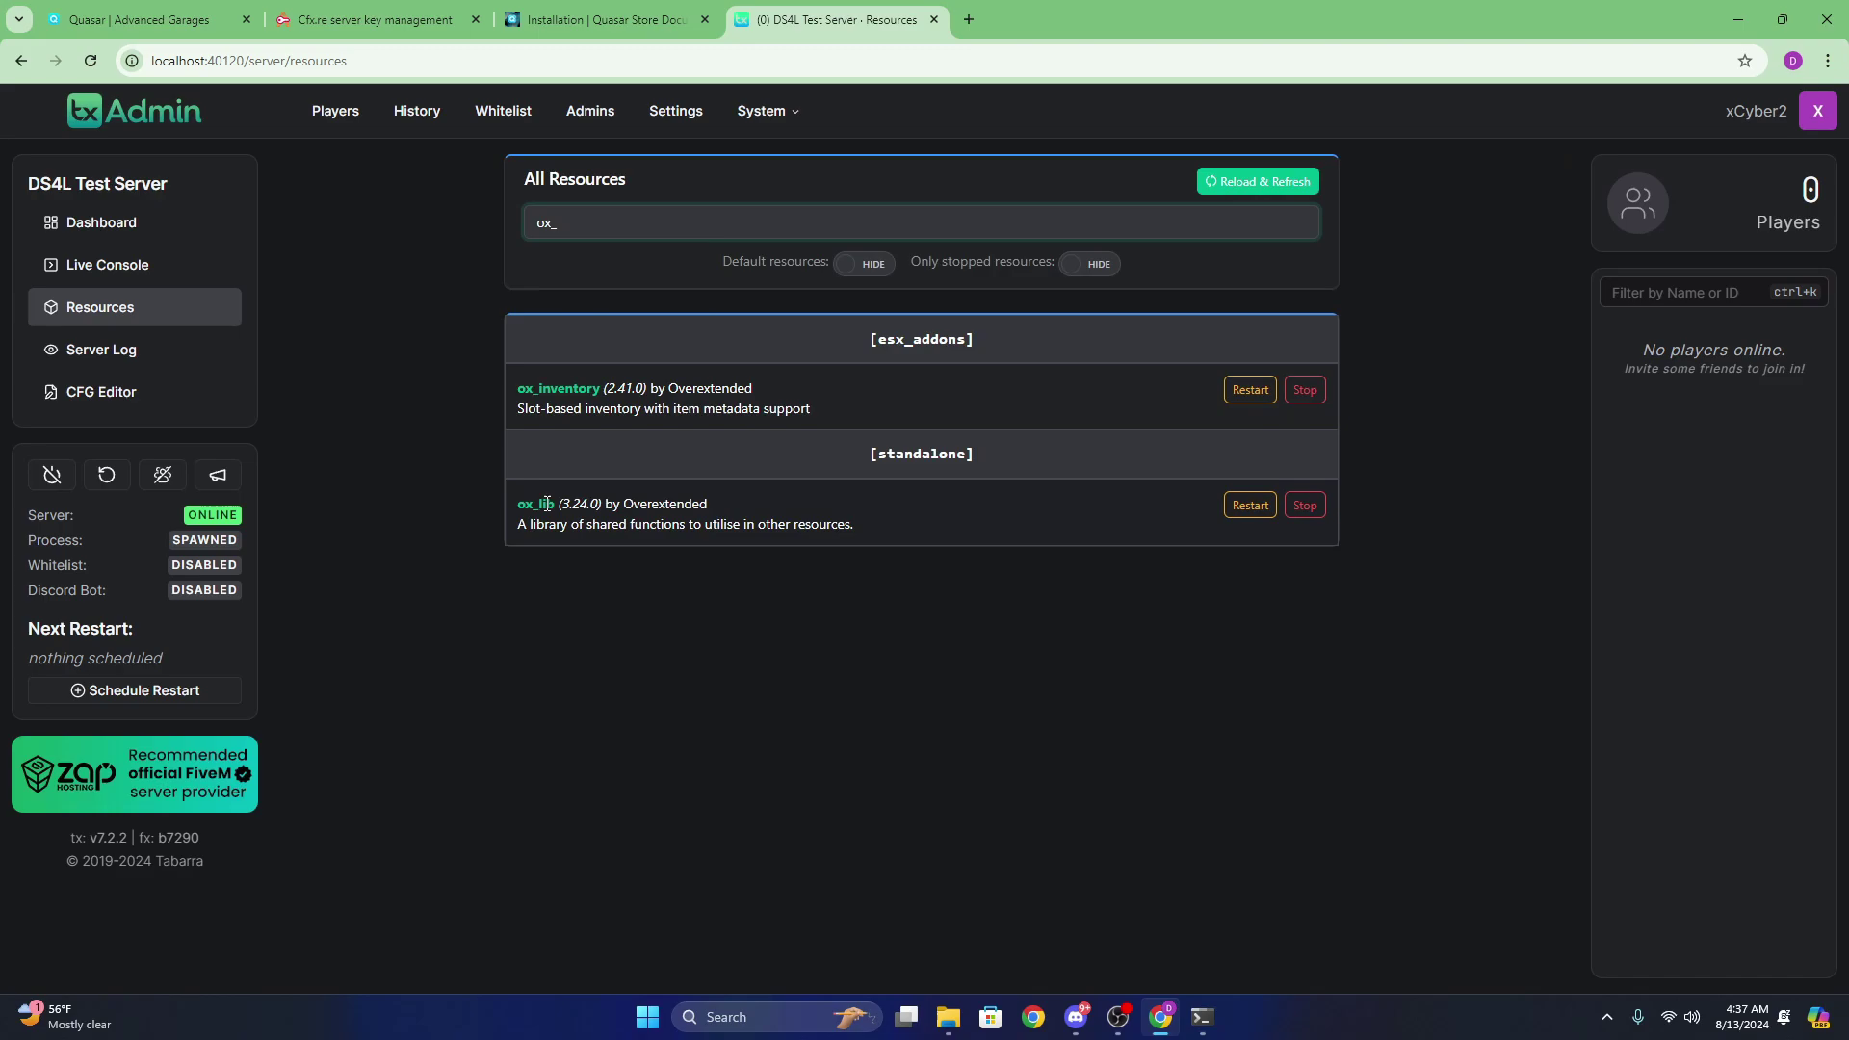
pyautogui.moveTo(547, 504); pyautogui.dragTo(517, 520)
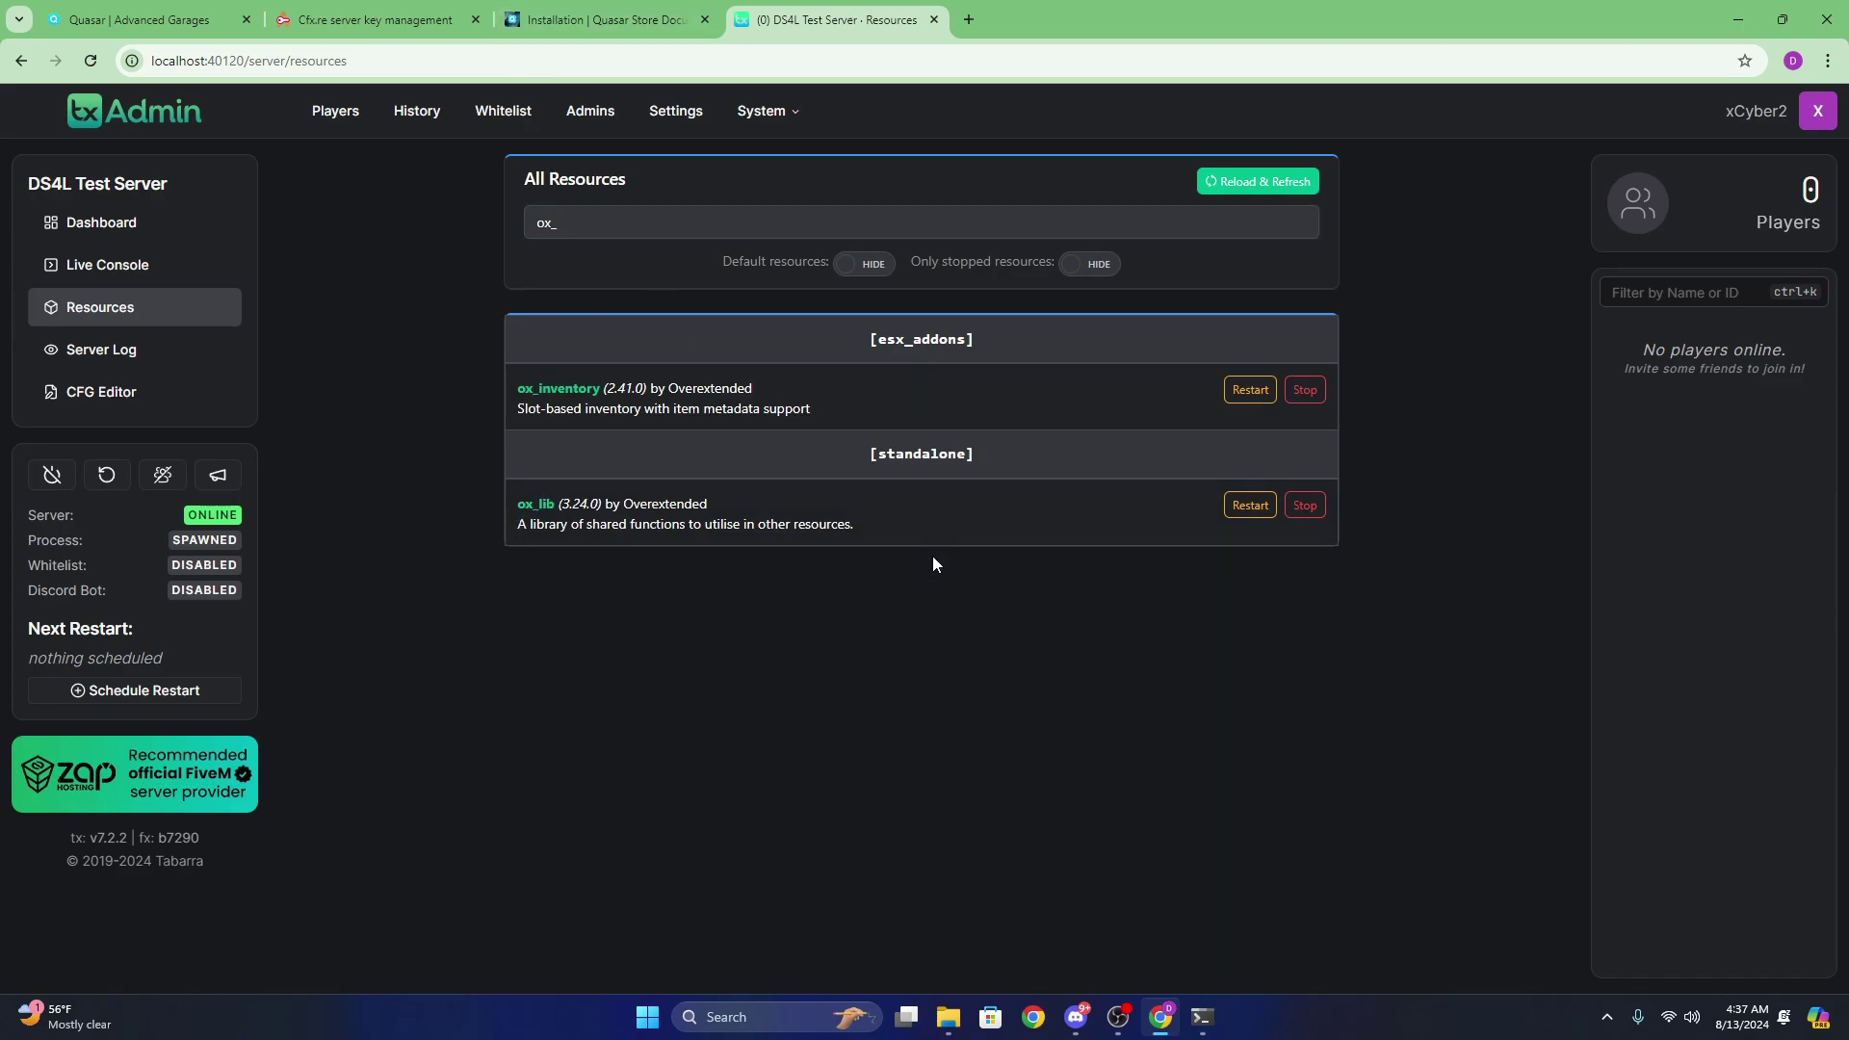
# - Download bob74_ipl-2.1.2.zip and VehicleDeformation-main.zip from the documentation's dependency links into the Downloads folder
pyautogui.click(616, 19)
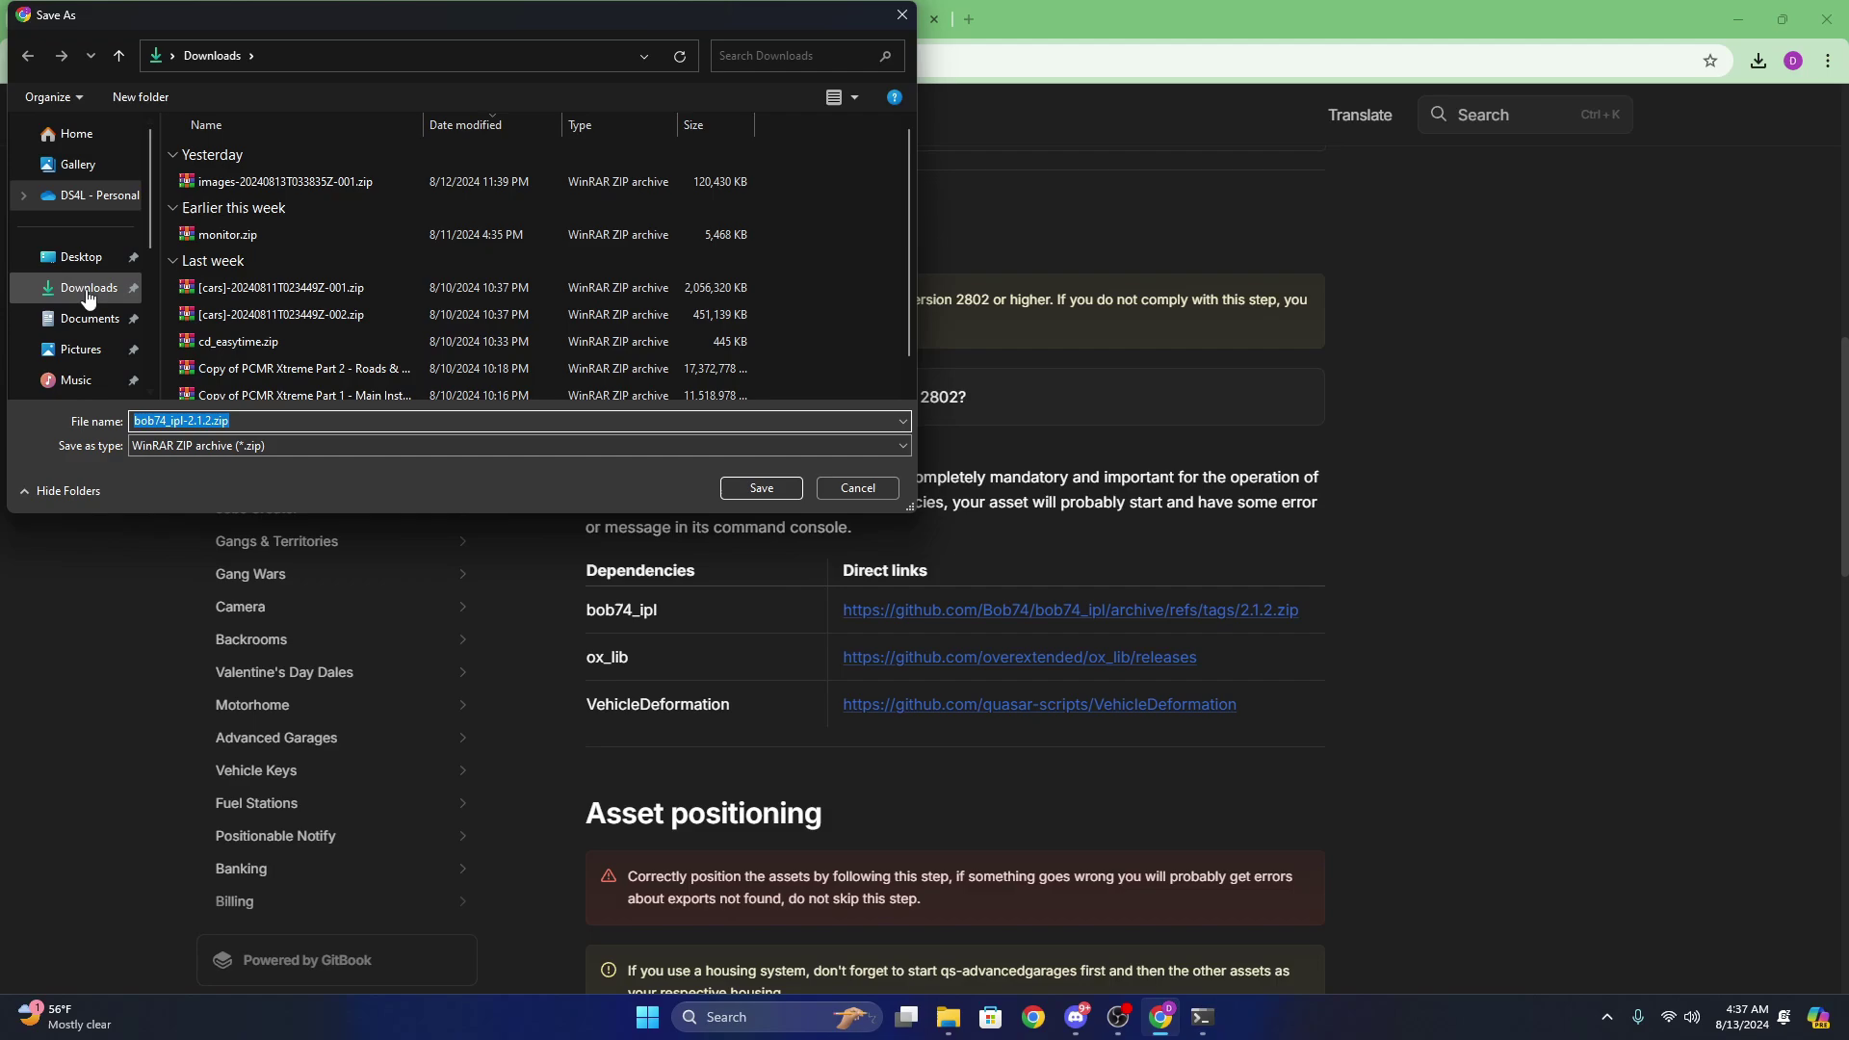
pyautogui.click(759, 488)
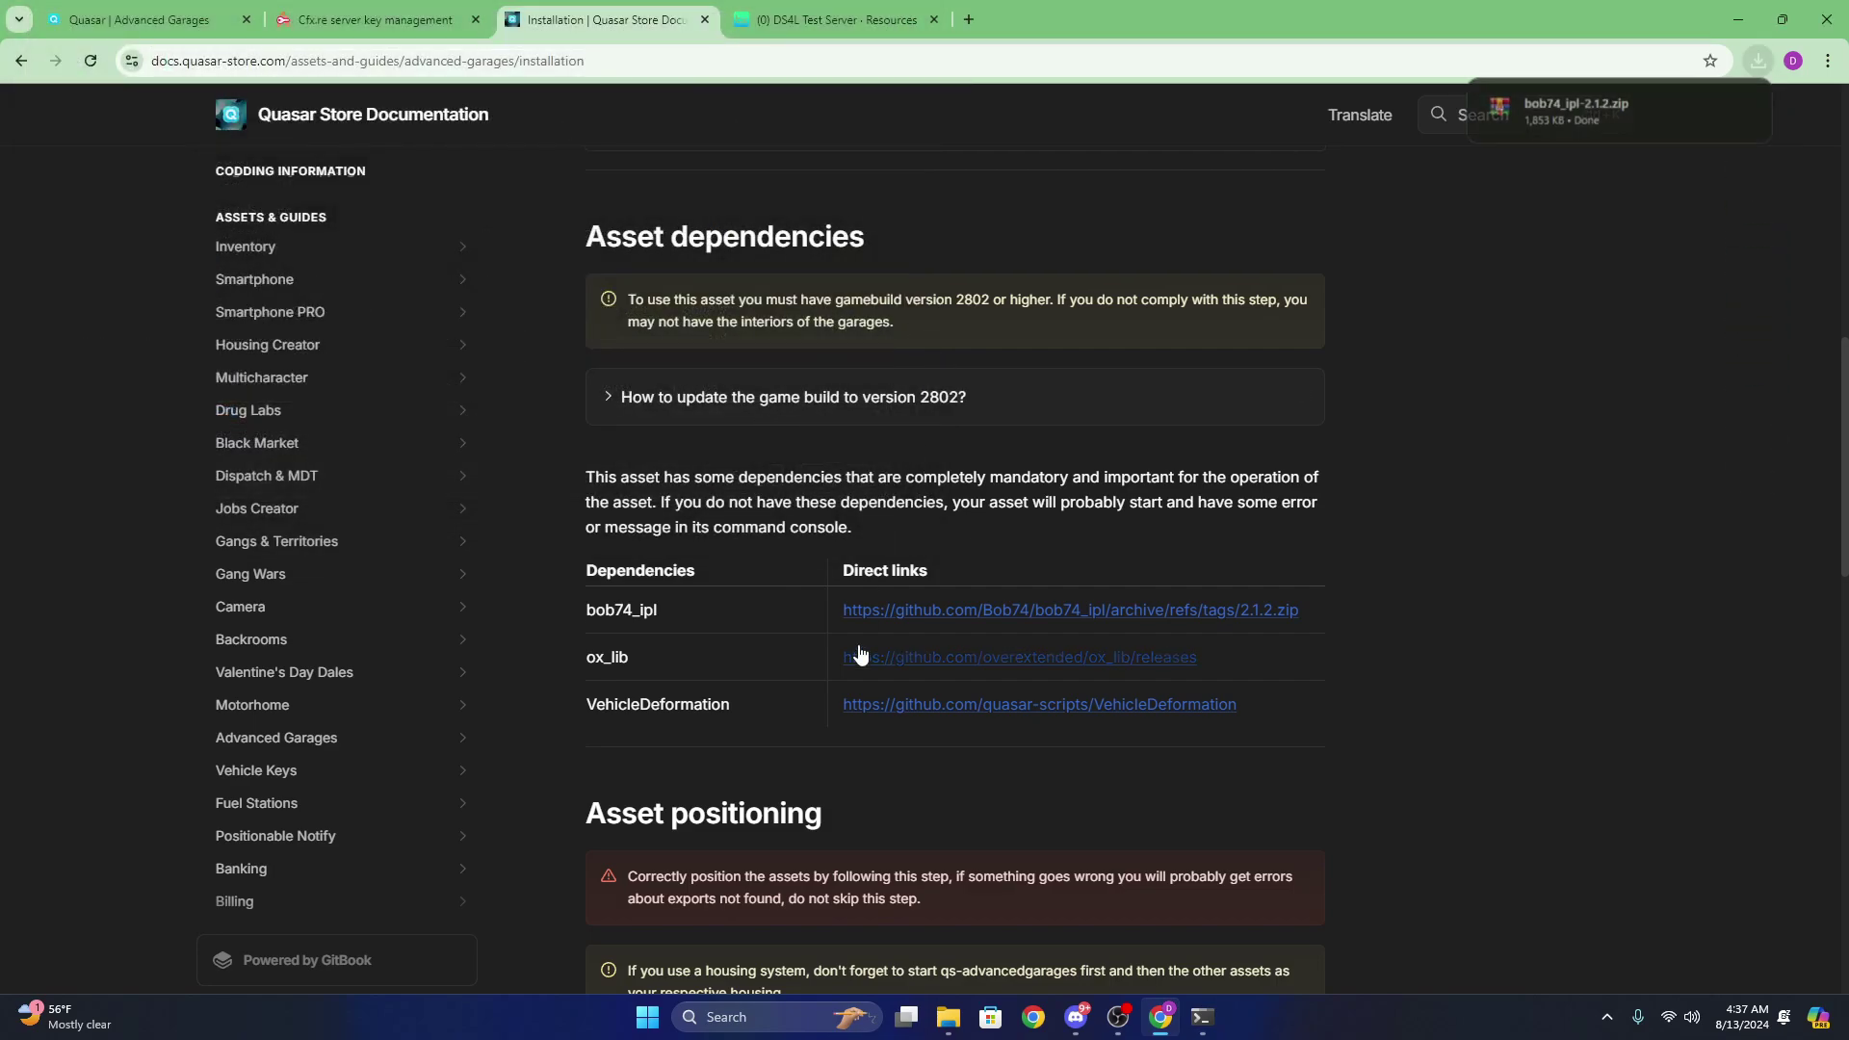
pyautogui.moveTo(732, 704); pyautogui.dragTo(569, 702)
pyautogui.click(931, 711)
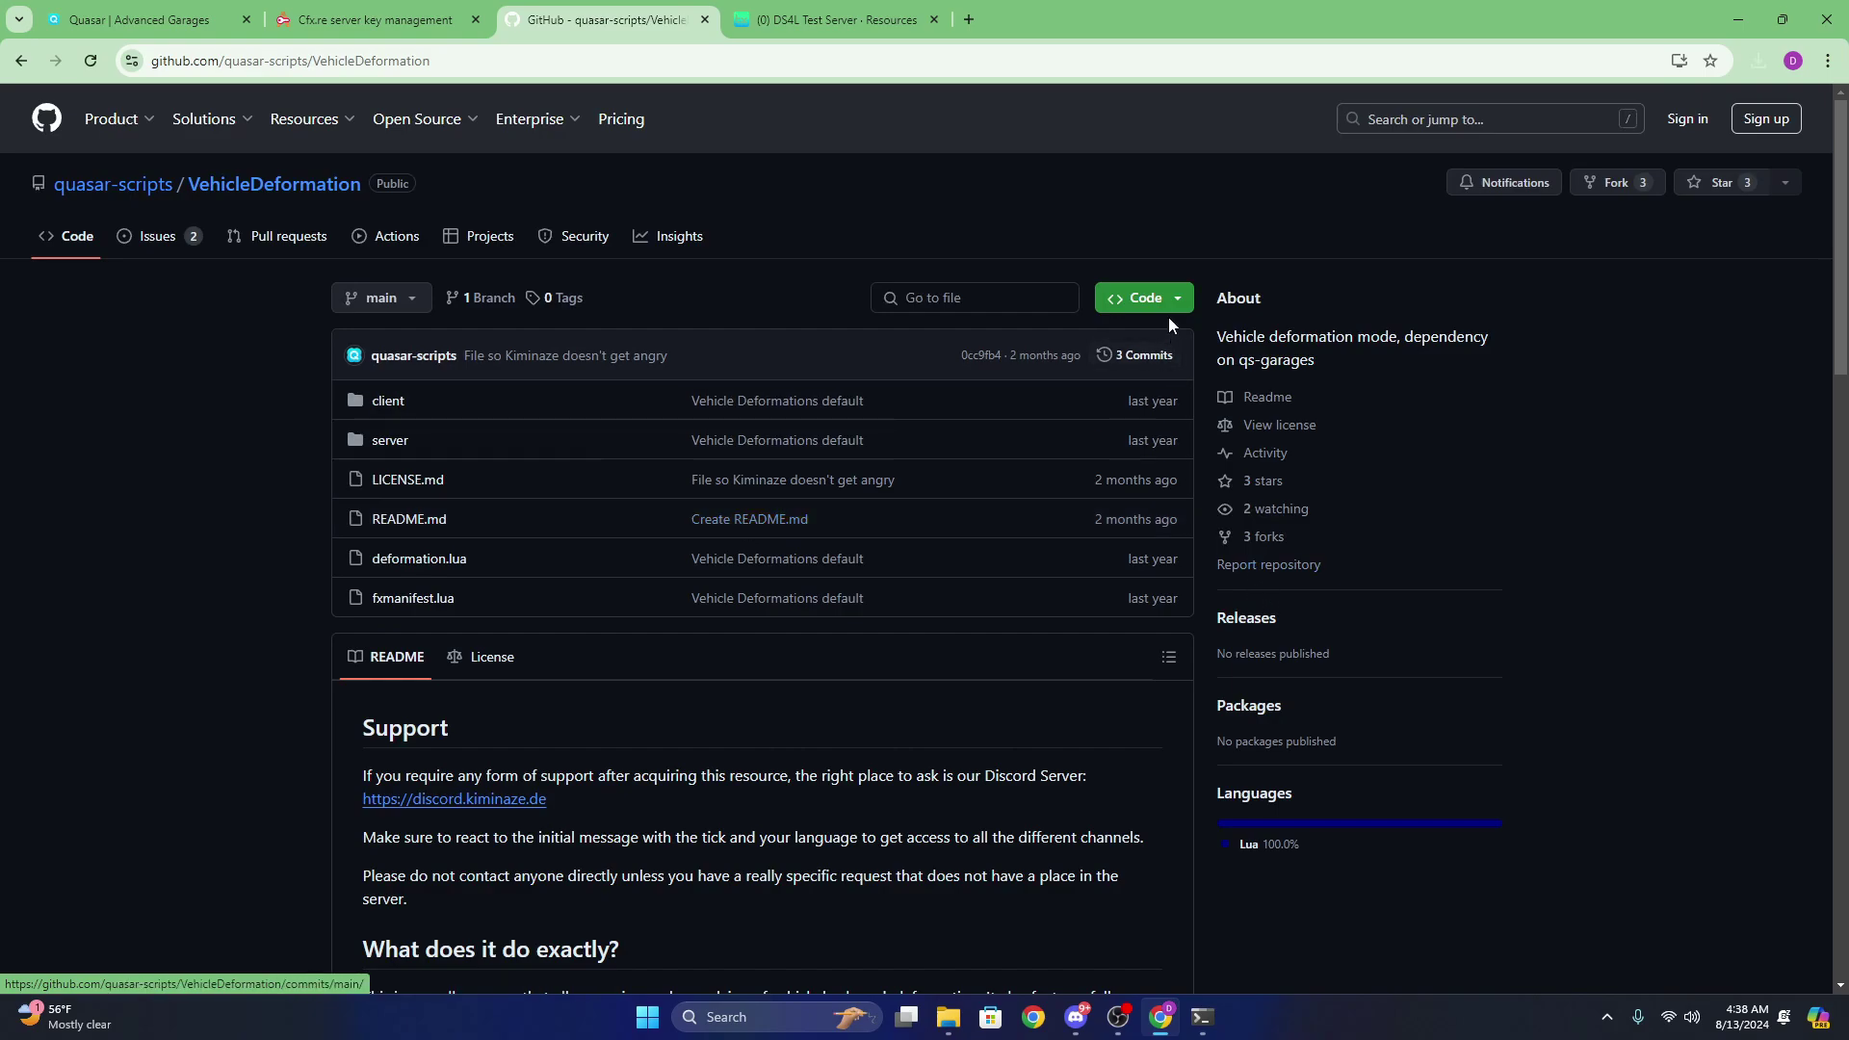
pyautogui.click(1168, 301)
pyautogui.click(861, 570)
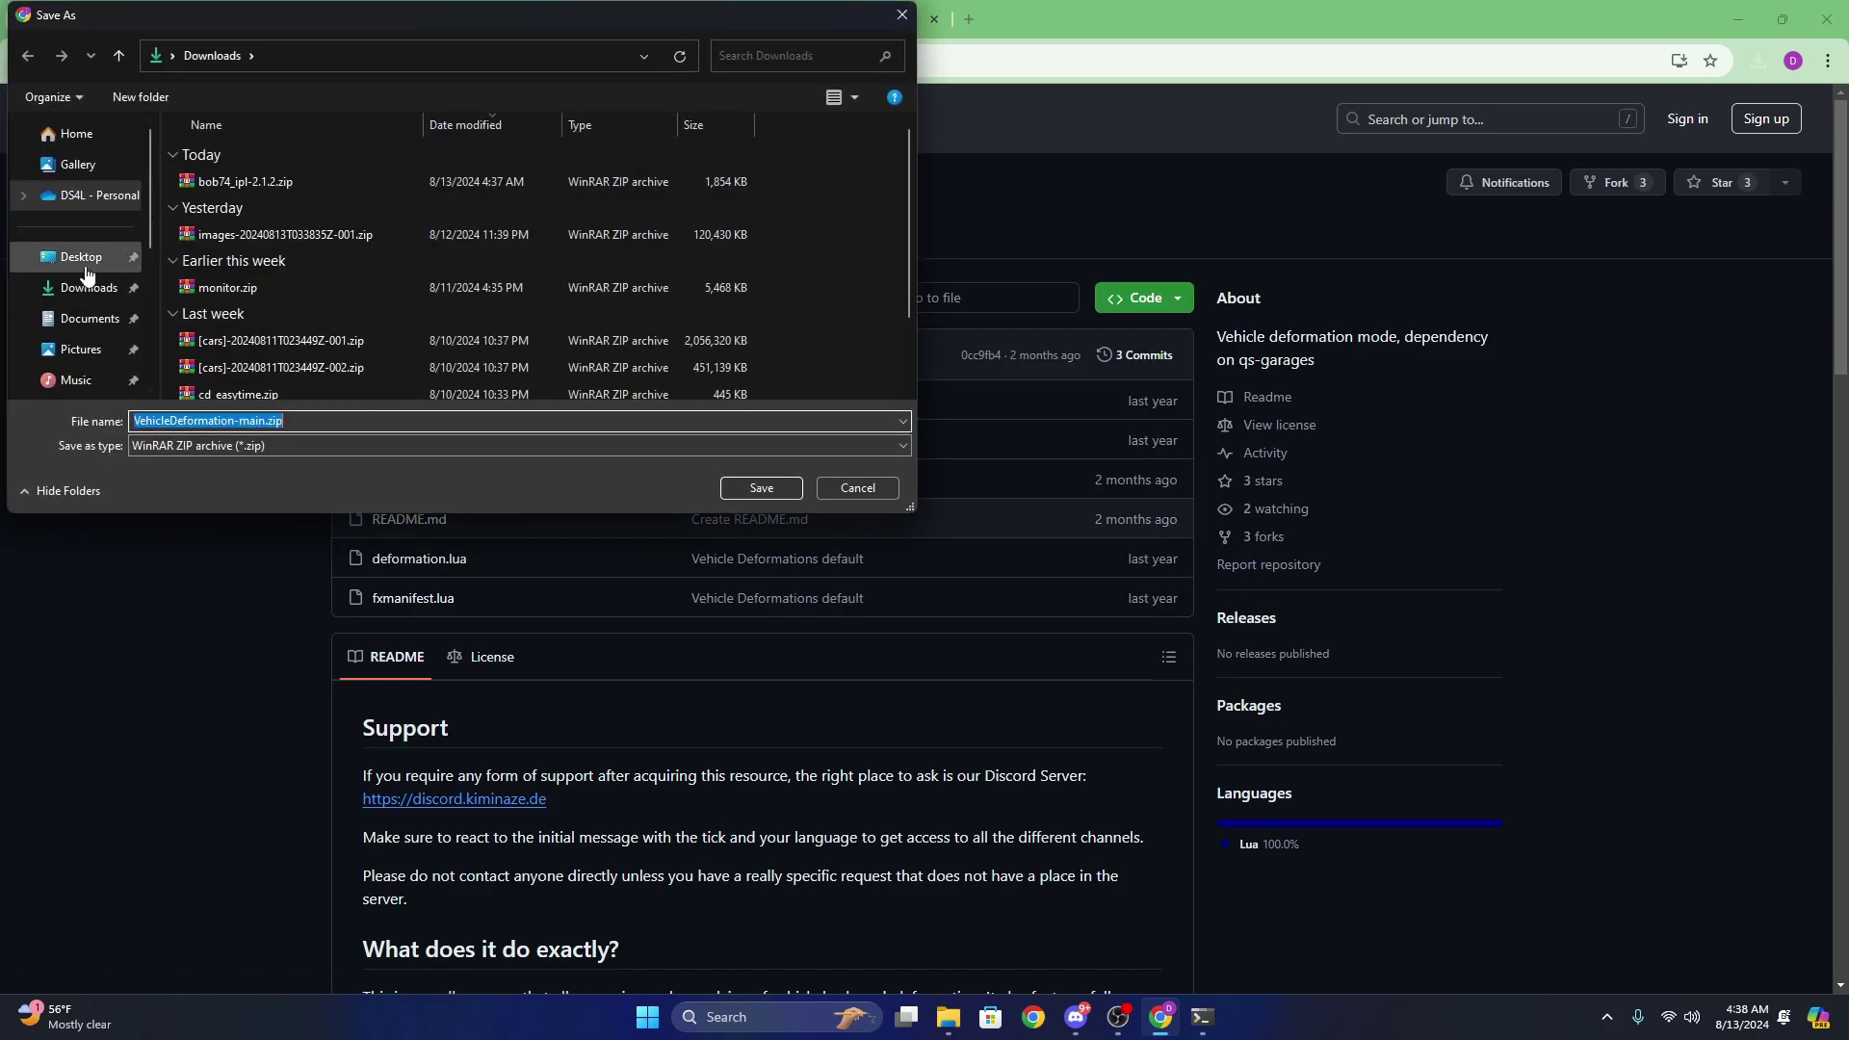
pyautogui.click(740, 489)
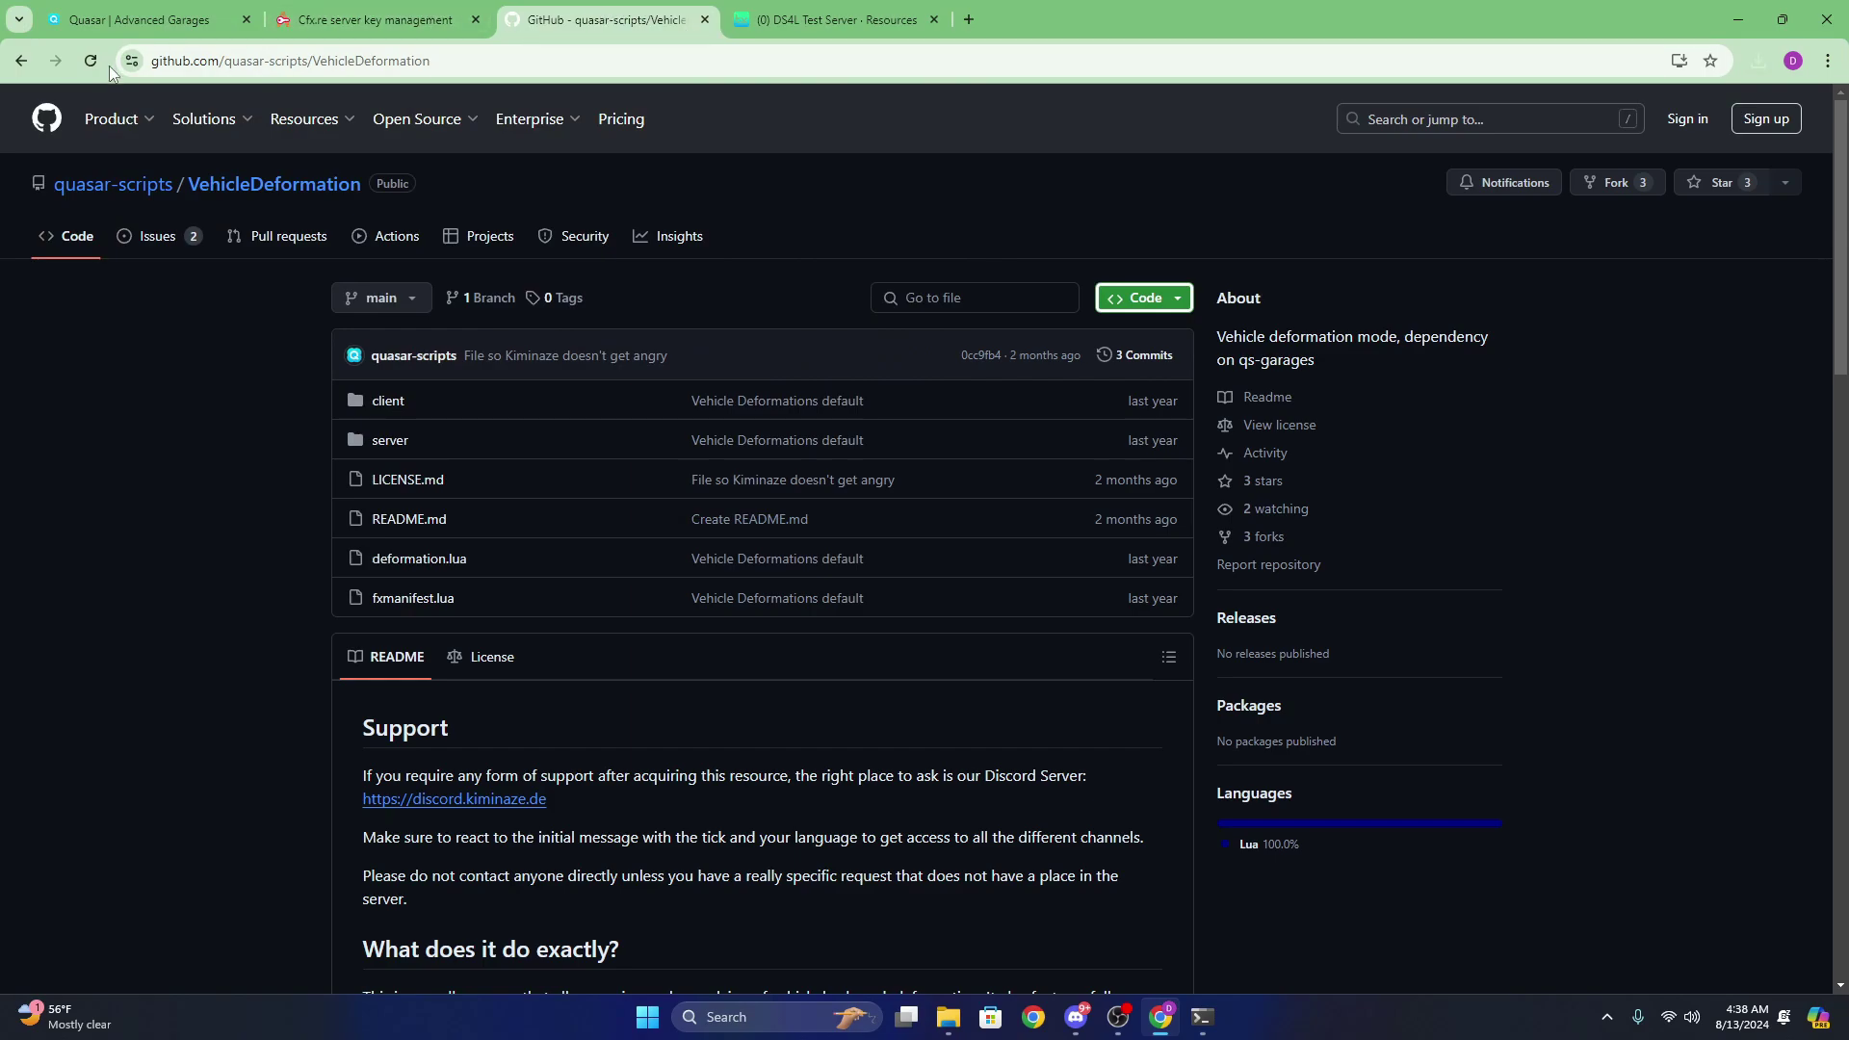
# - Return to the installation documentation and review the ensure order under Asset positioning and the Database section
pyautogui.click(20, 63)
pyautogui.scroll(-8, 707, 470)
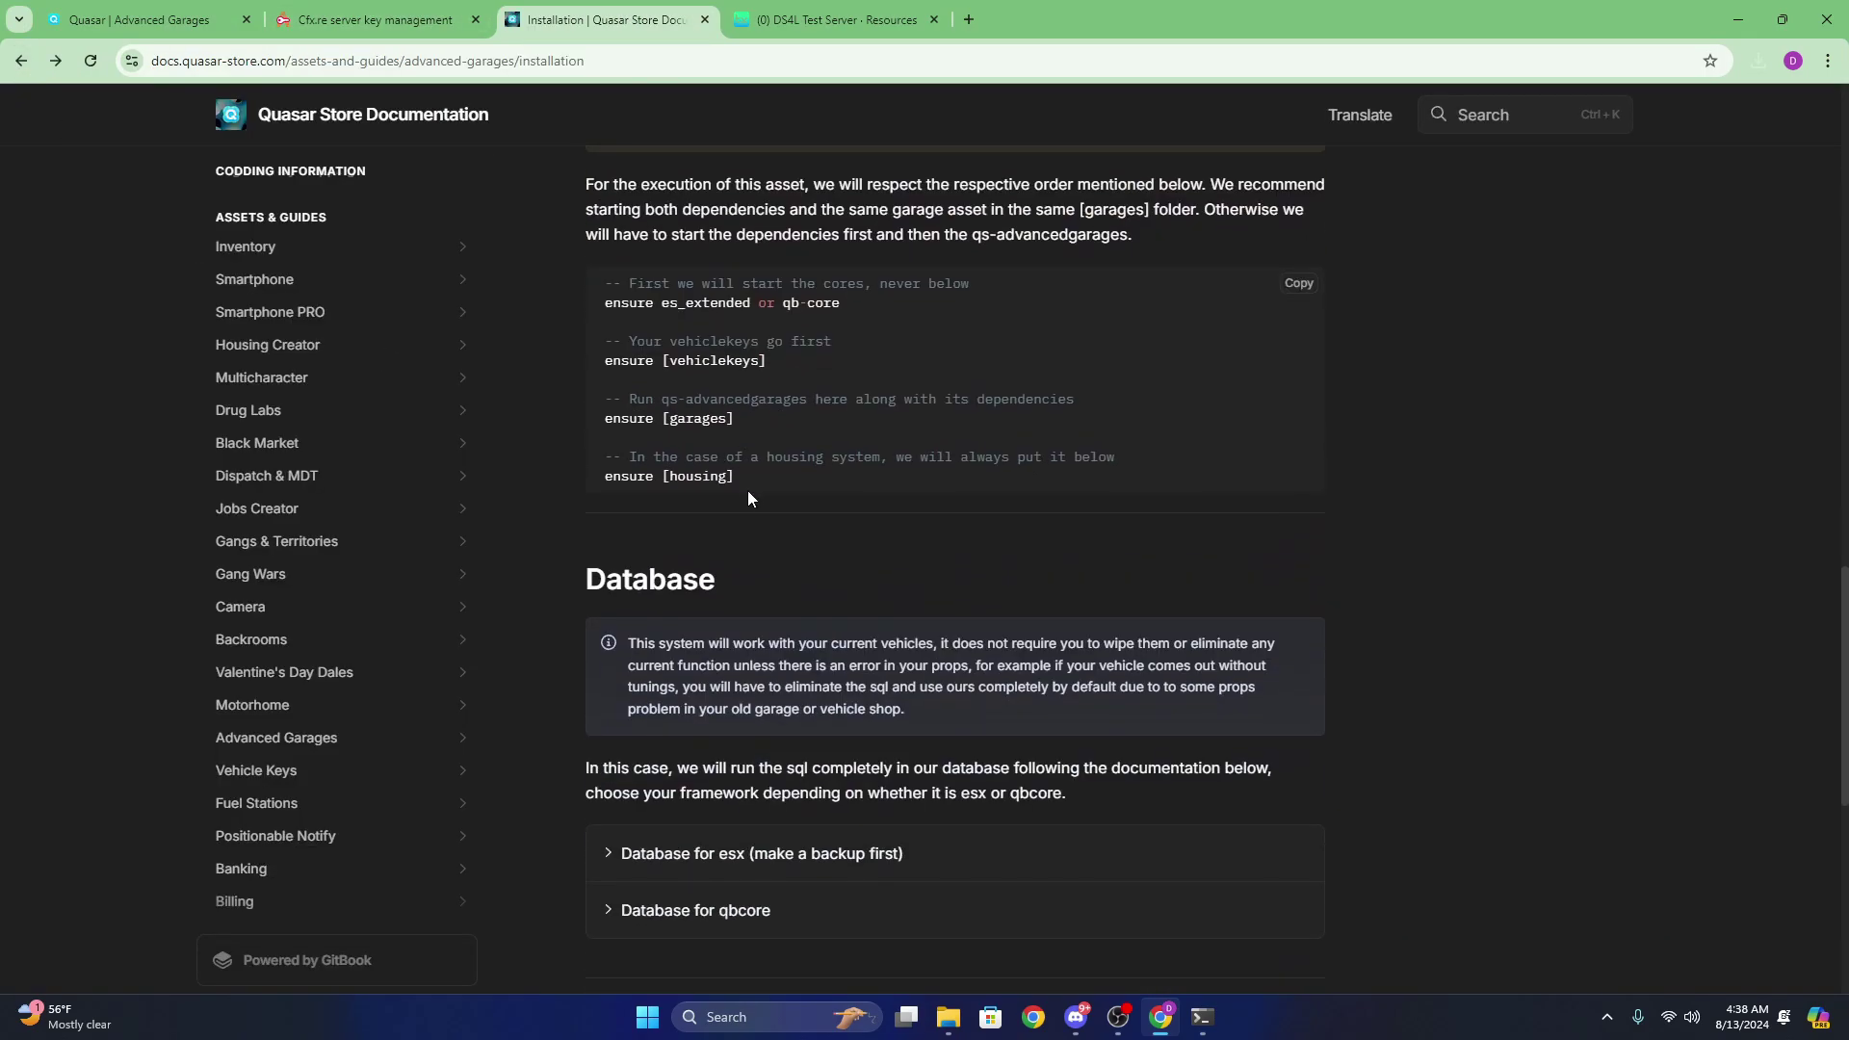
pyautogui.scroll(2, 775, 668)
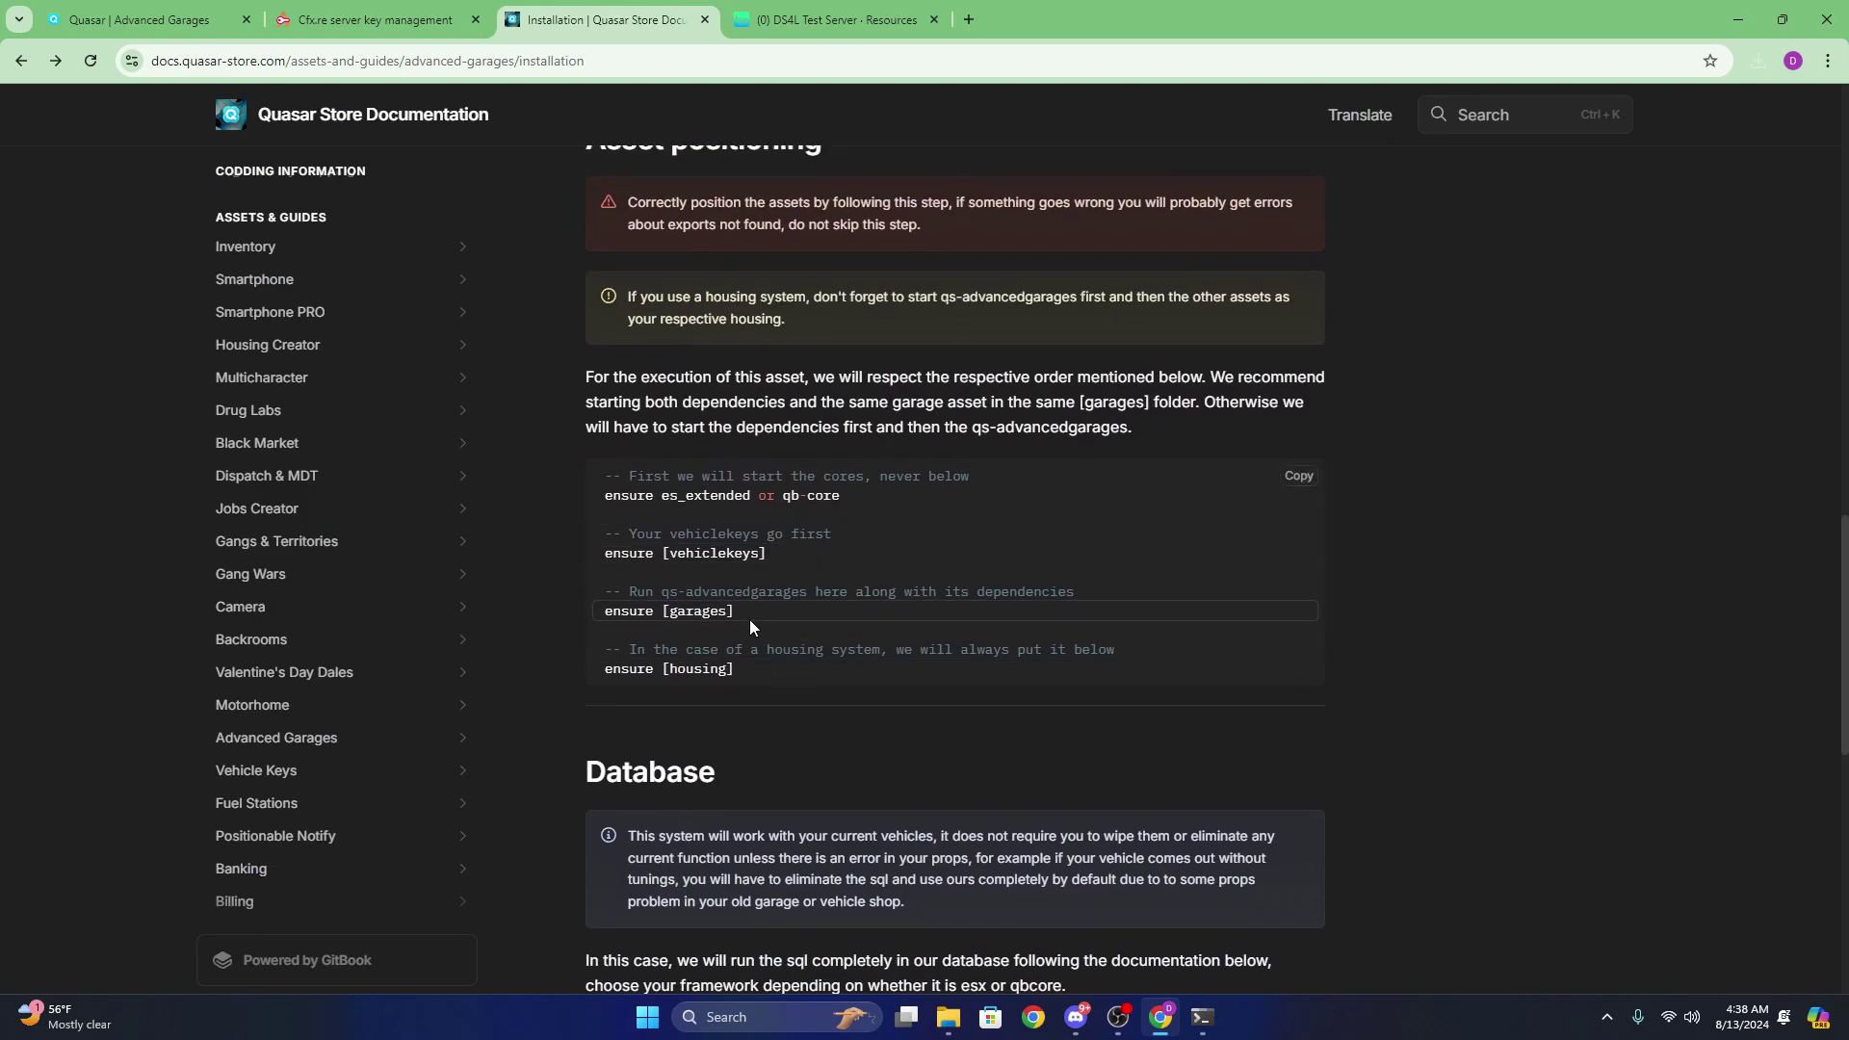
pyautogui.click(790, 556)
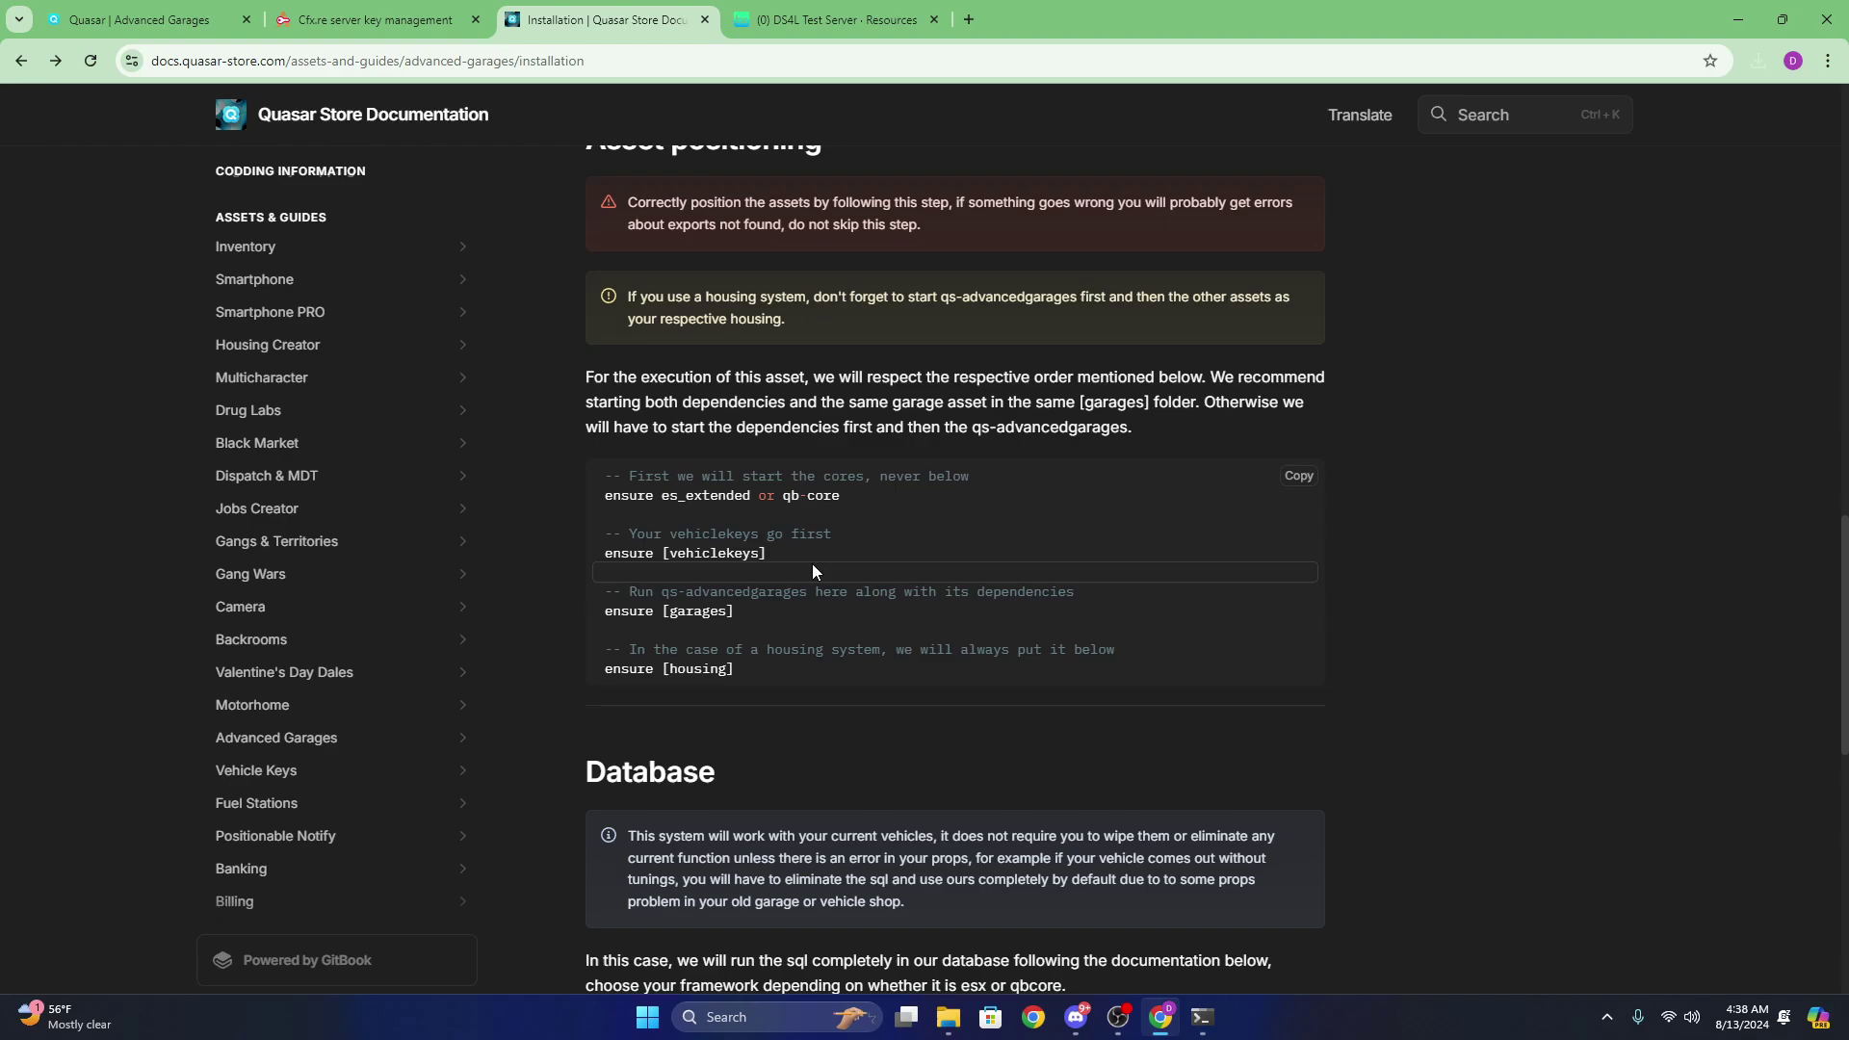
pyautogui.click(366, 19)
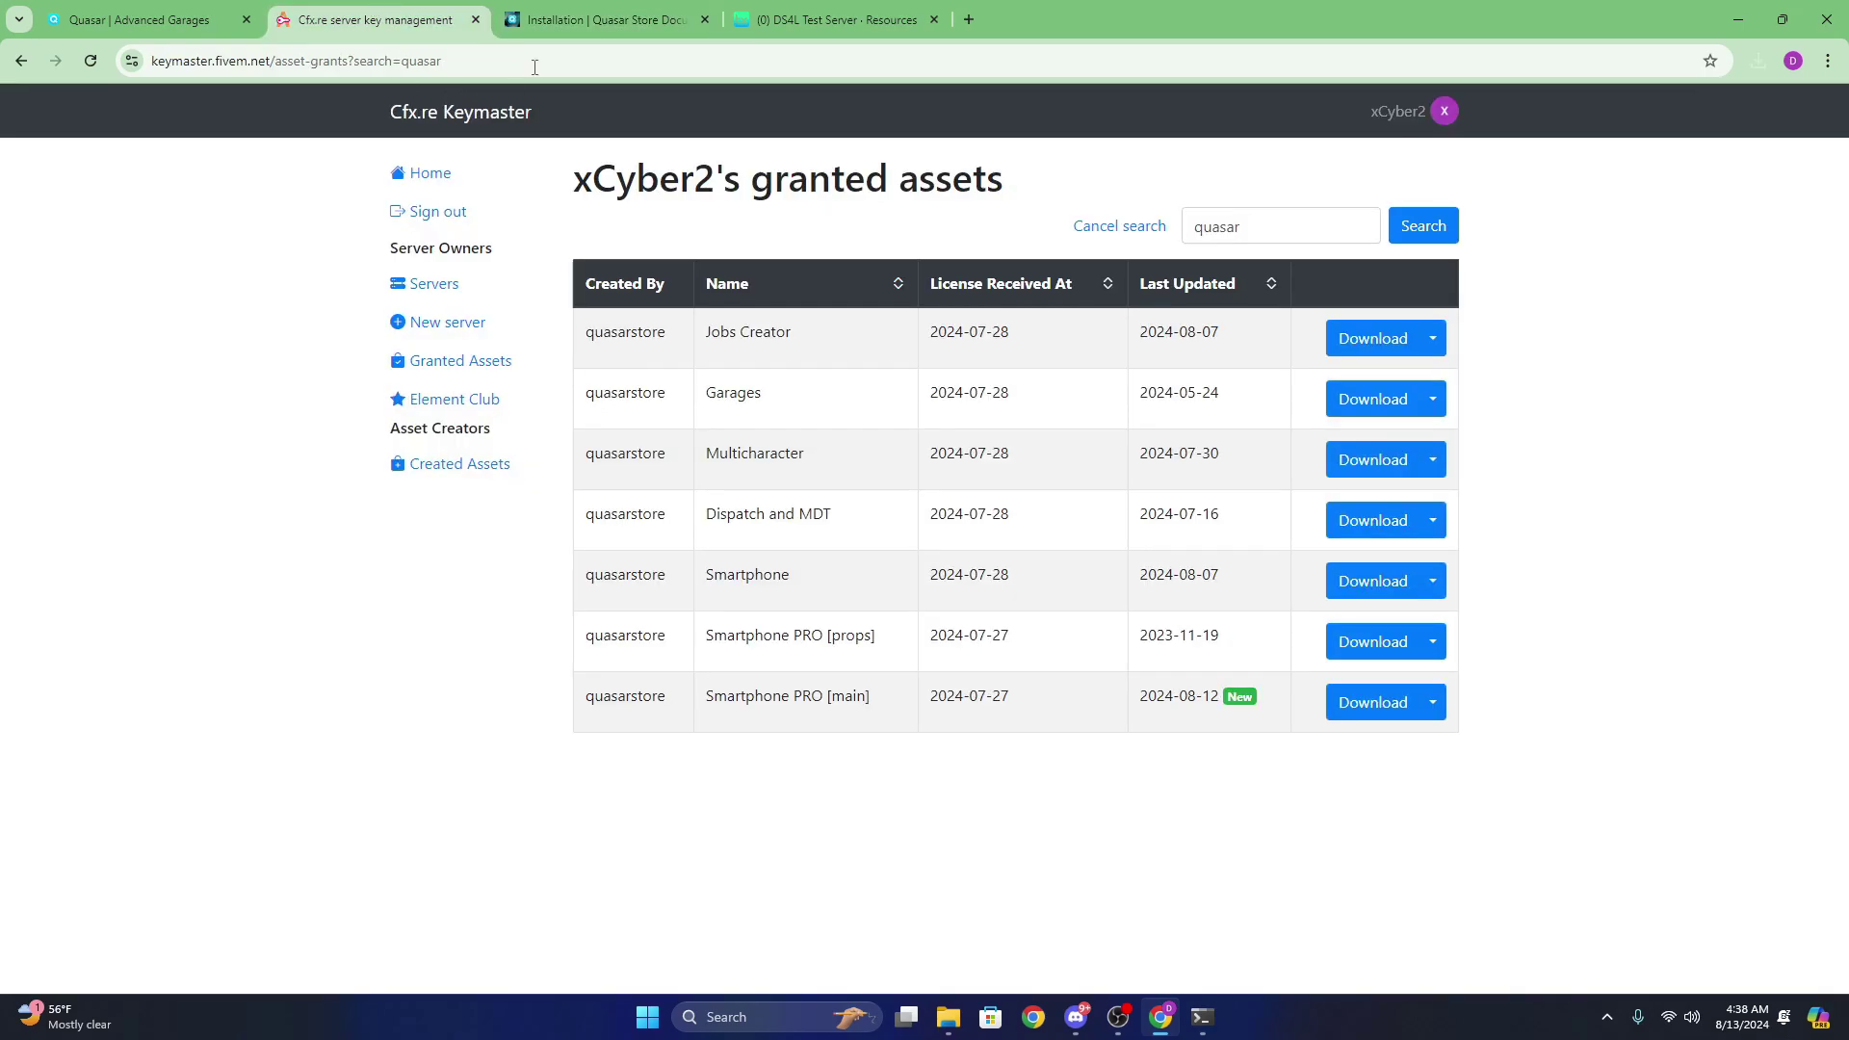
pyautogui.hotkey('ctrl', 'Tab')
pyautogui.click(714, 552)
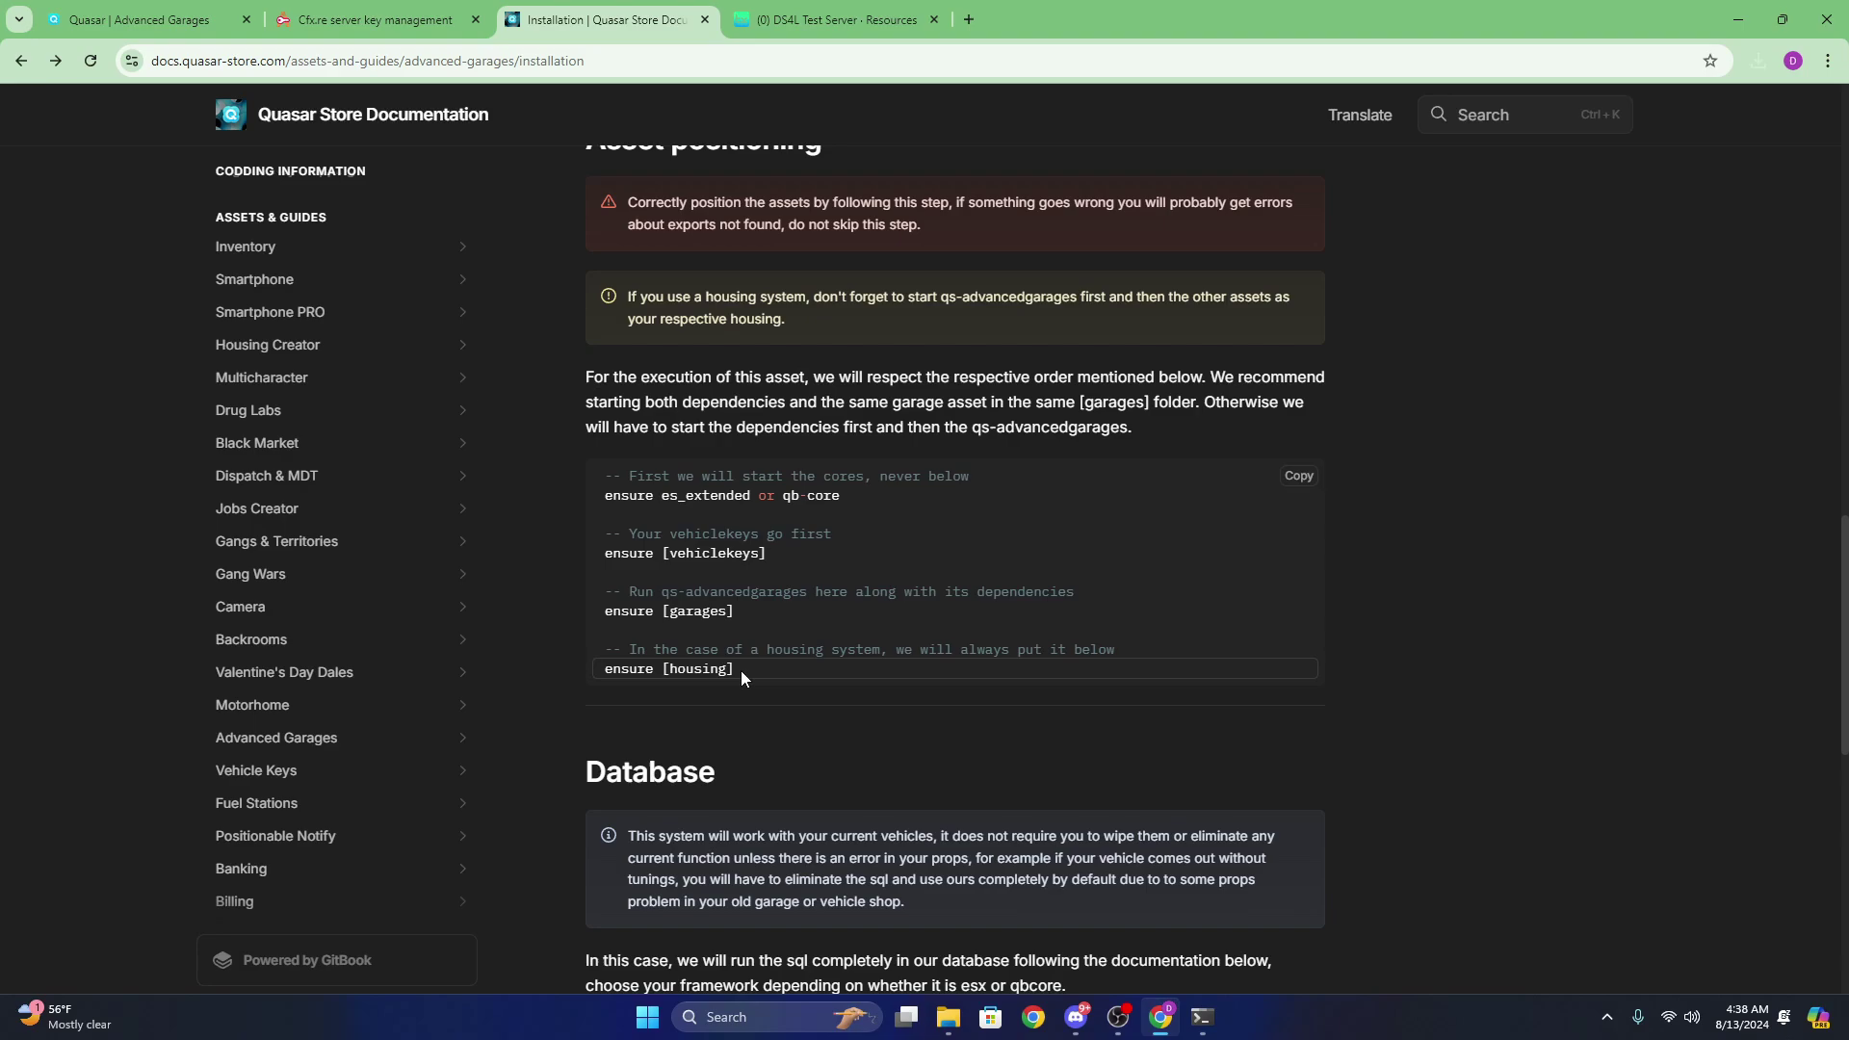
pyautogui.scroll(-8, 868, 727)
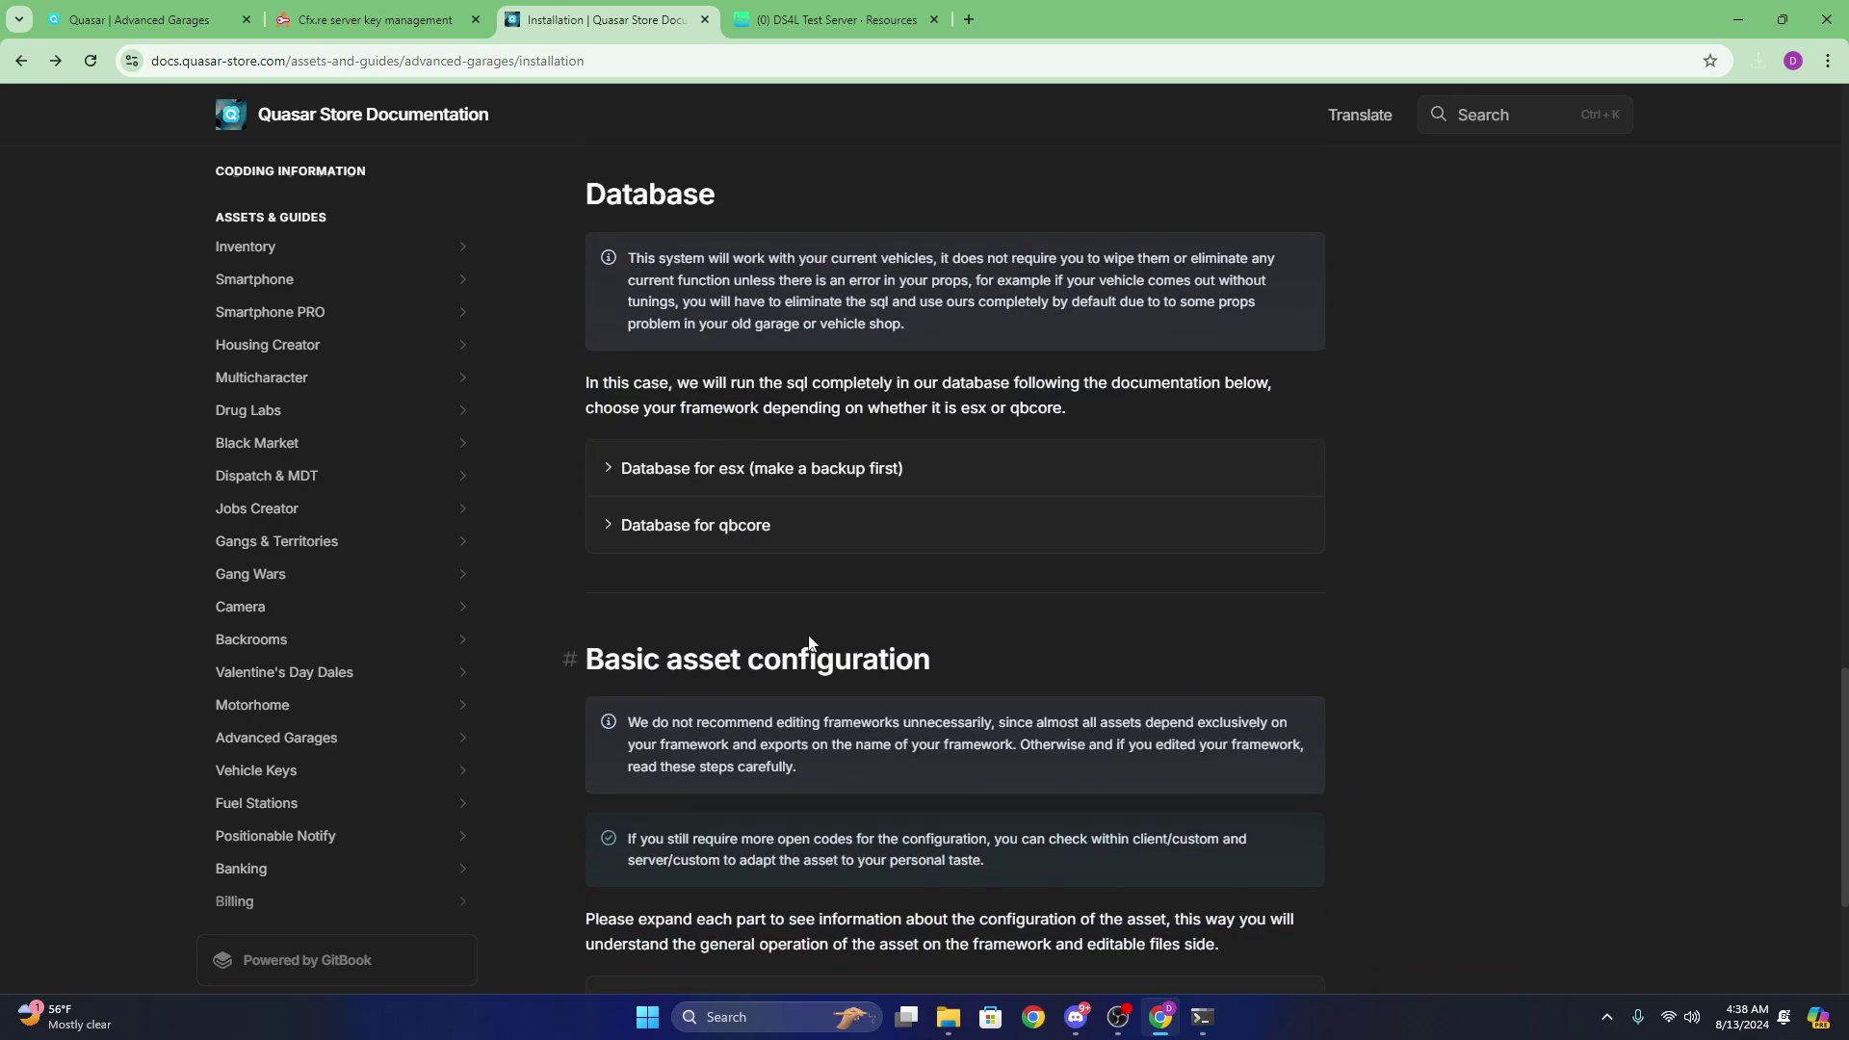
pyautogui.scroll(11, 859, 695)
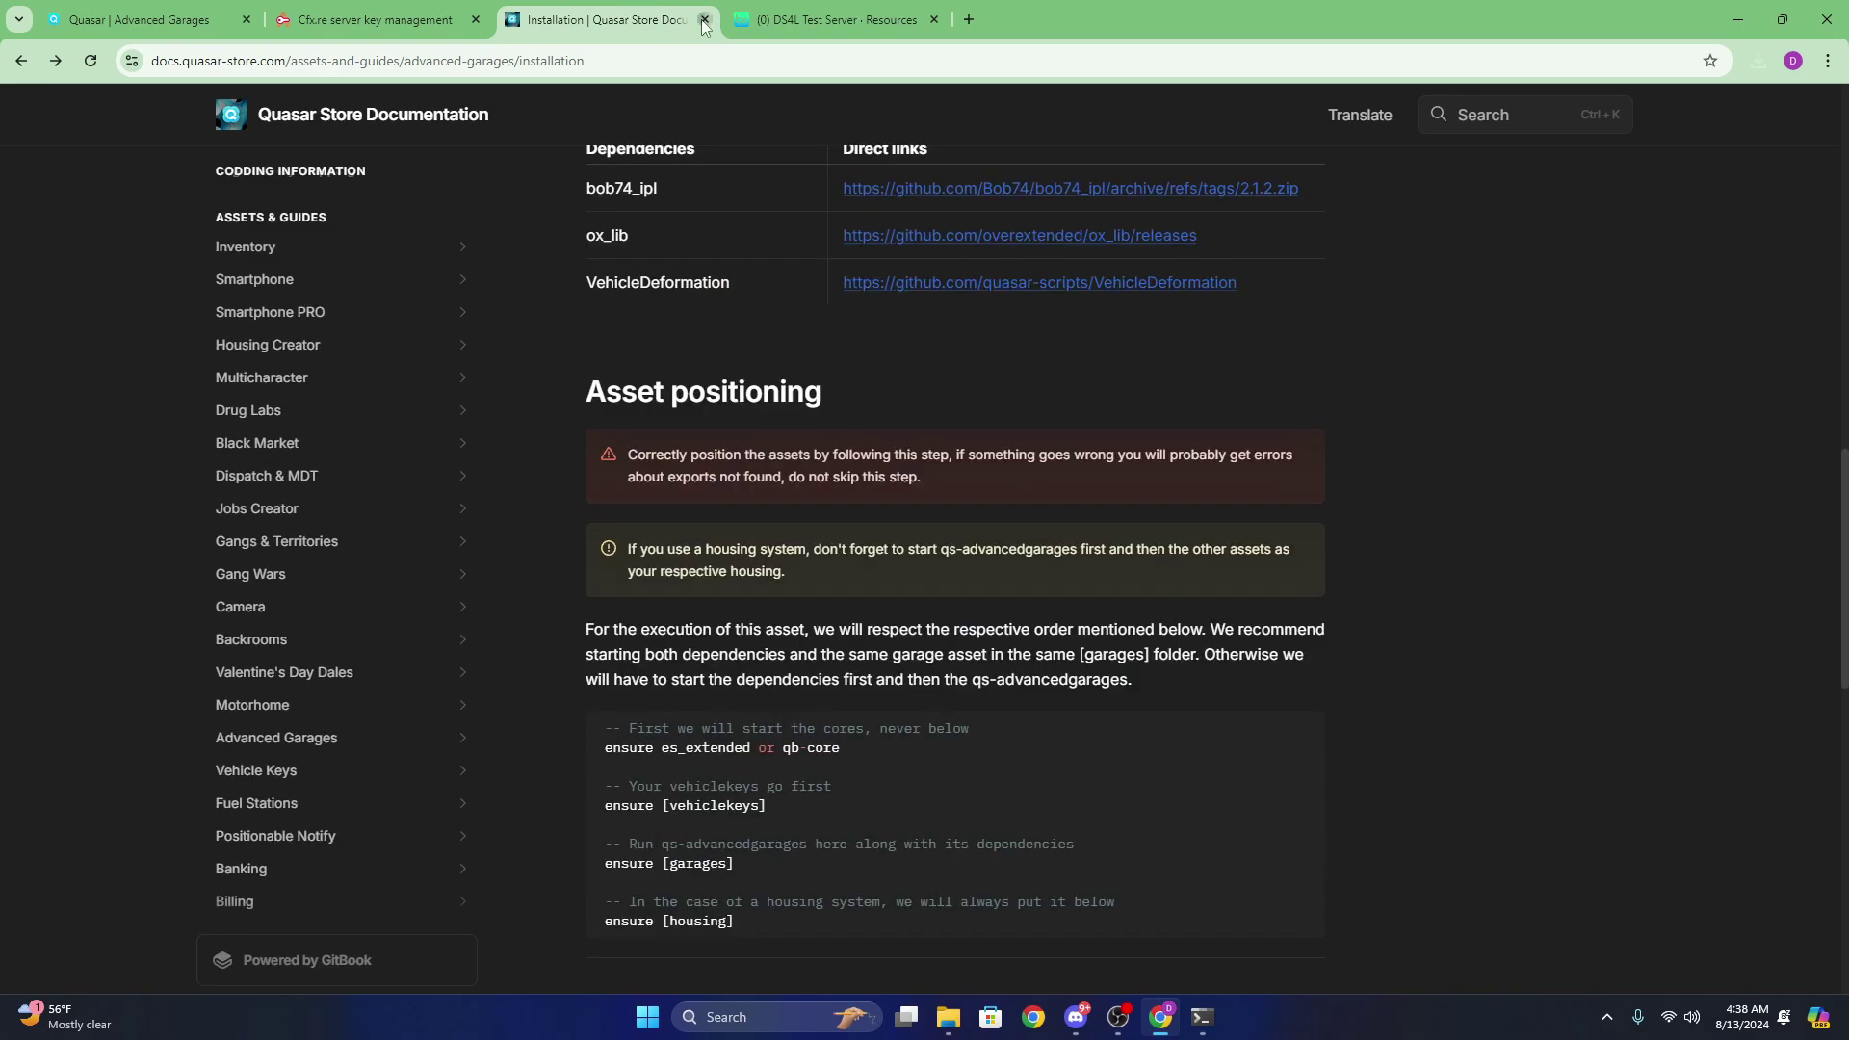
# - Close the installation documentation page, return to the Advanced Garages store page and minimize the browser
pyautogui.click(704, 20)
pyautogui.hotkey('ctrl', 'shift', 'Tab')
pyautogui.hotkey('ctrl', 'shift', 'Tab')
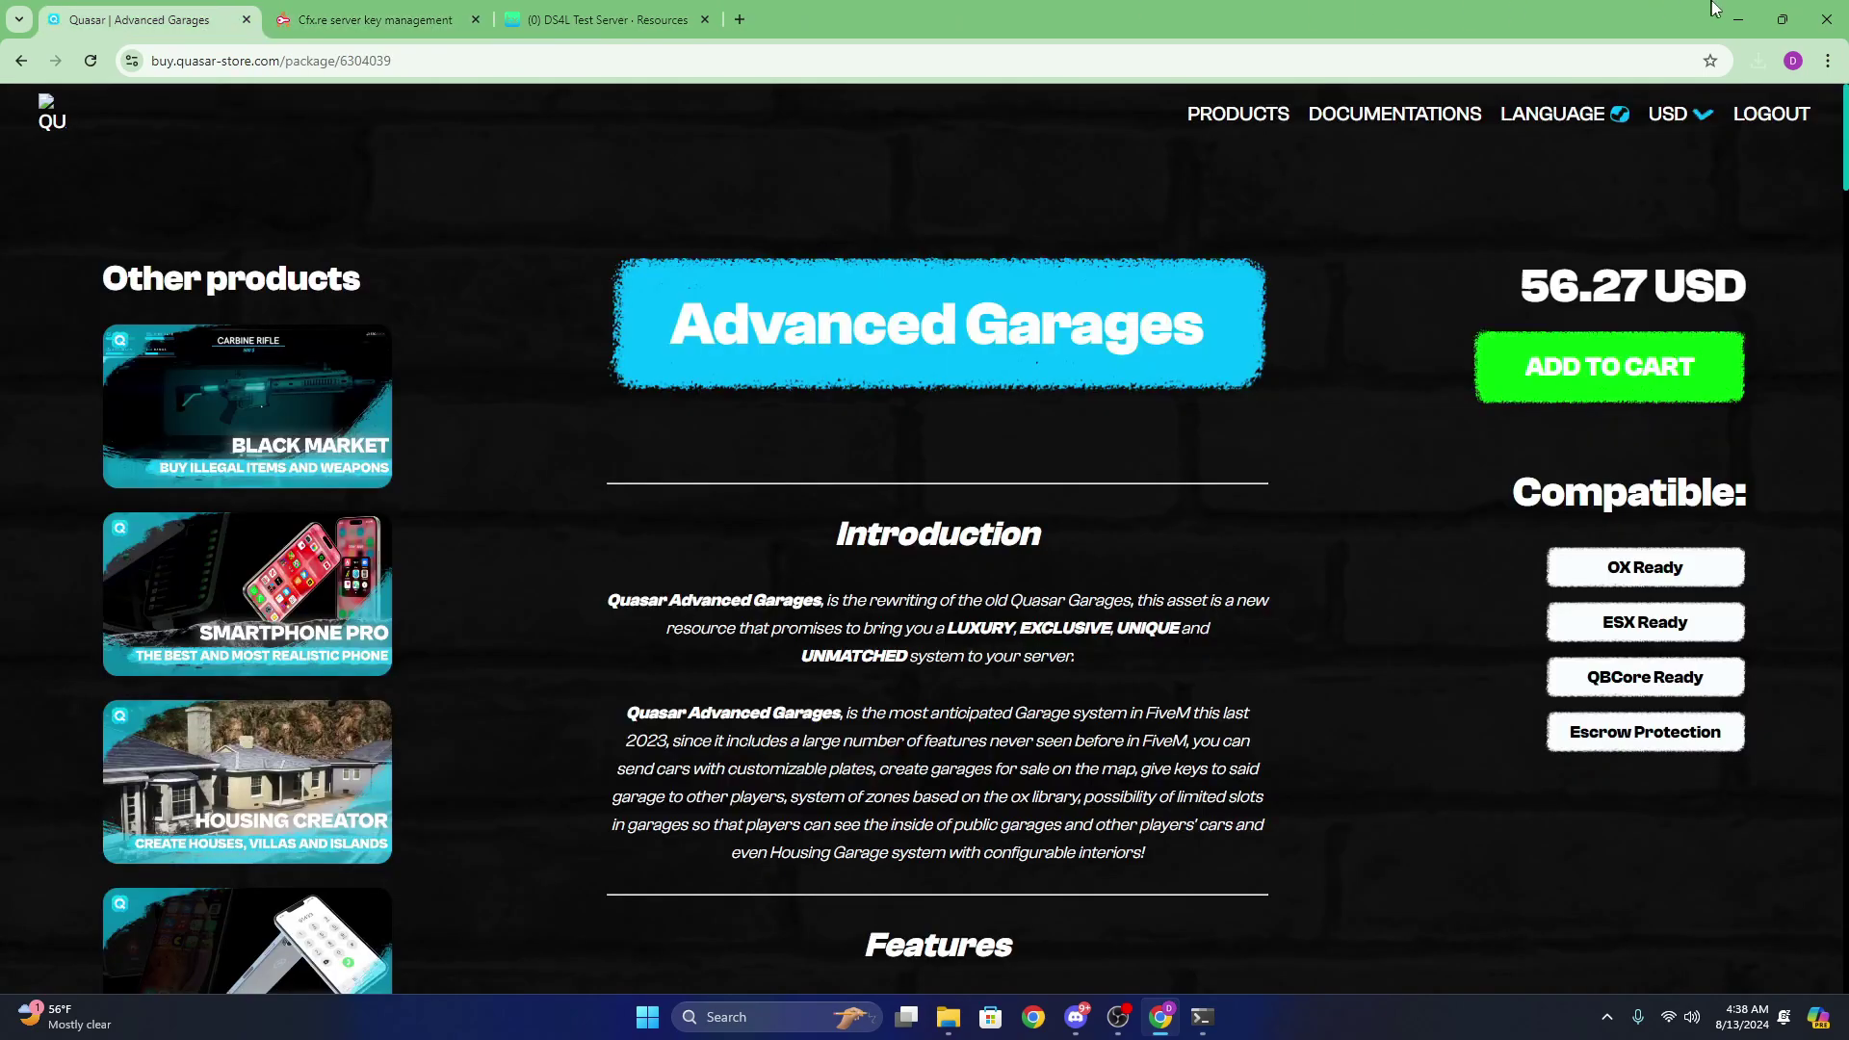
pyautogui.click(1739, 19)
# - Open the Downloads folder in a separate window beside the server files and go up to the server's resources folder
pyautogui.moveTo(683, 160); pyautogui.dragTo(1182, 196)
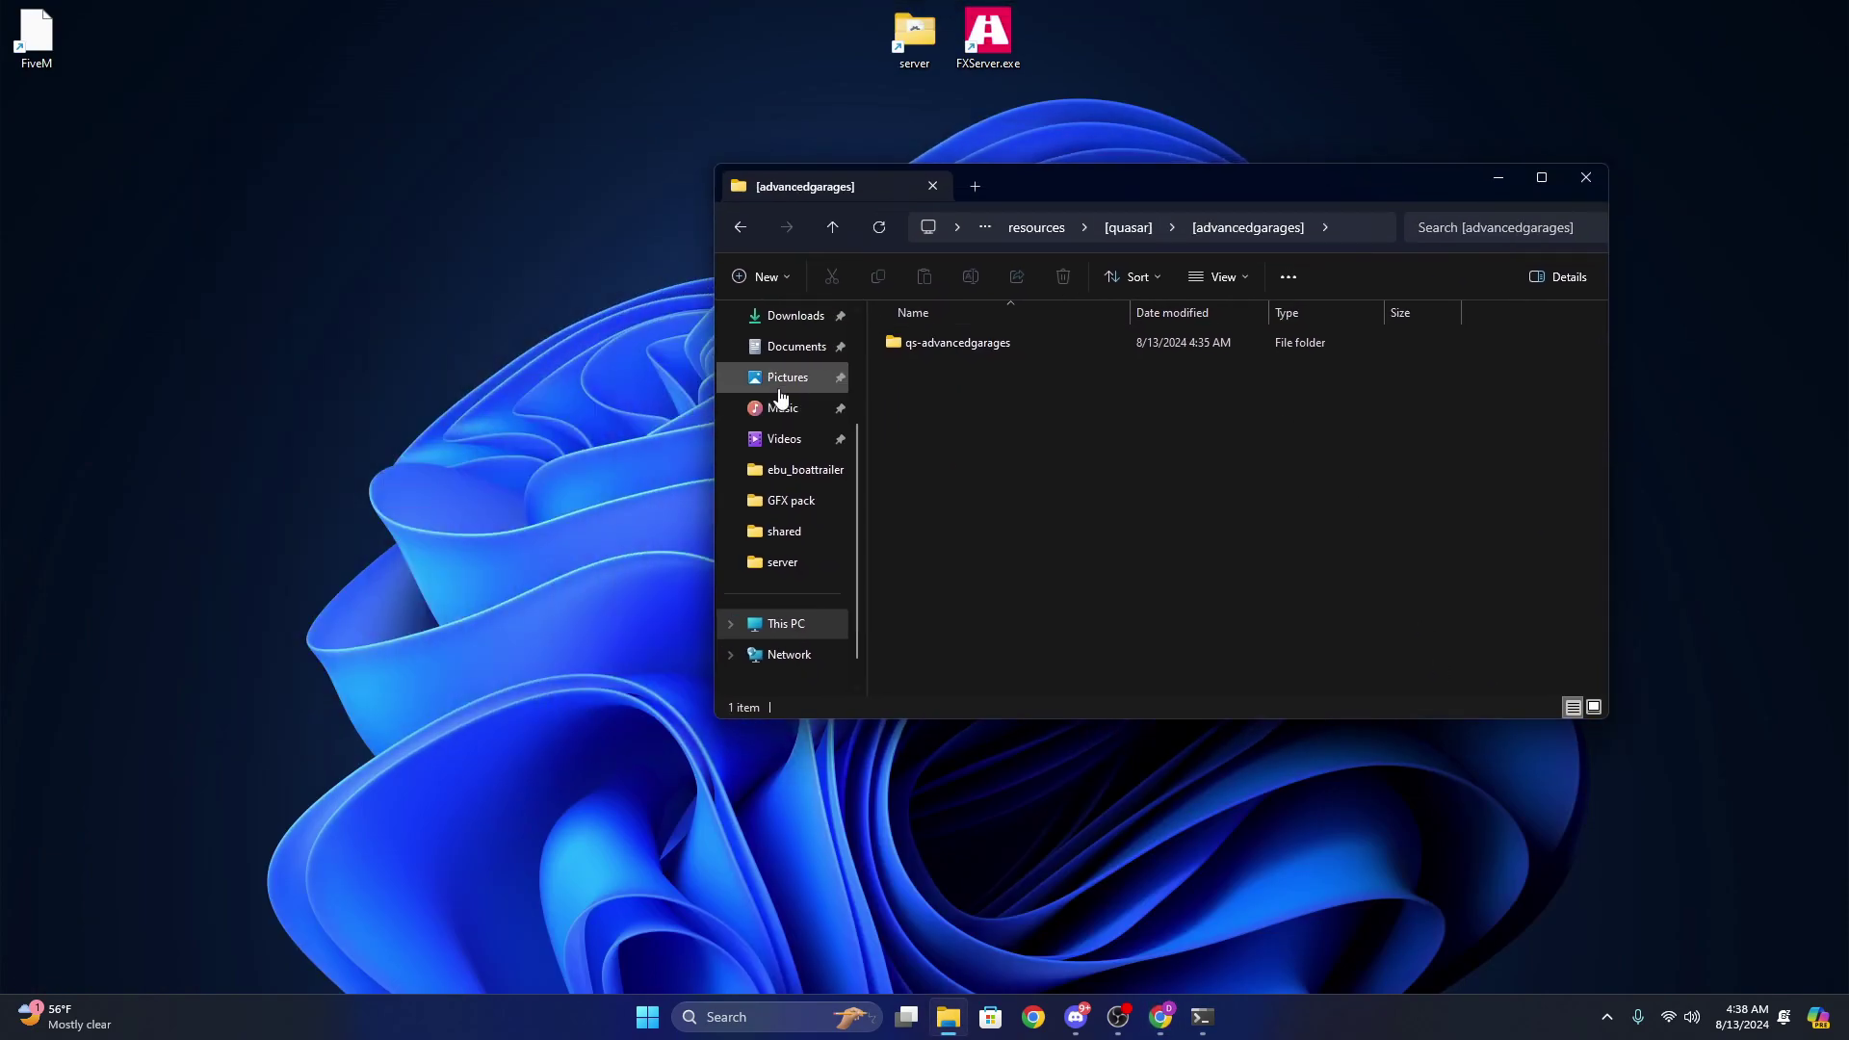
pyautogui.rightClick(785, 316)
pyautogui.click(873, 408)
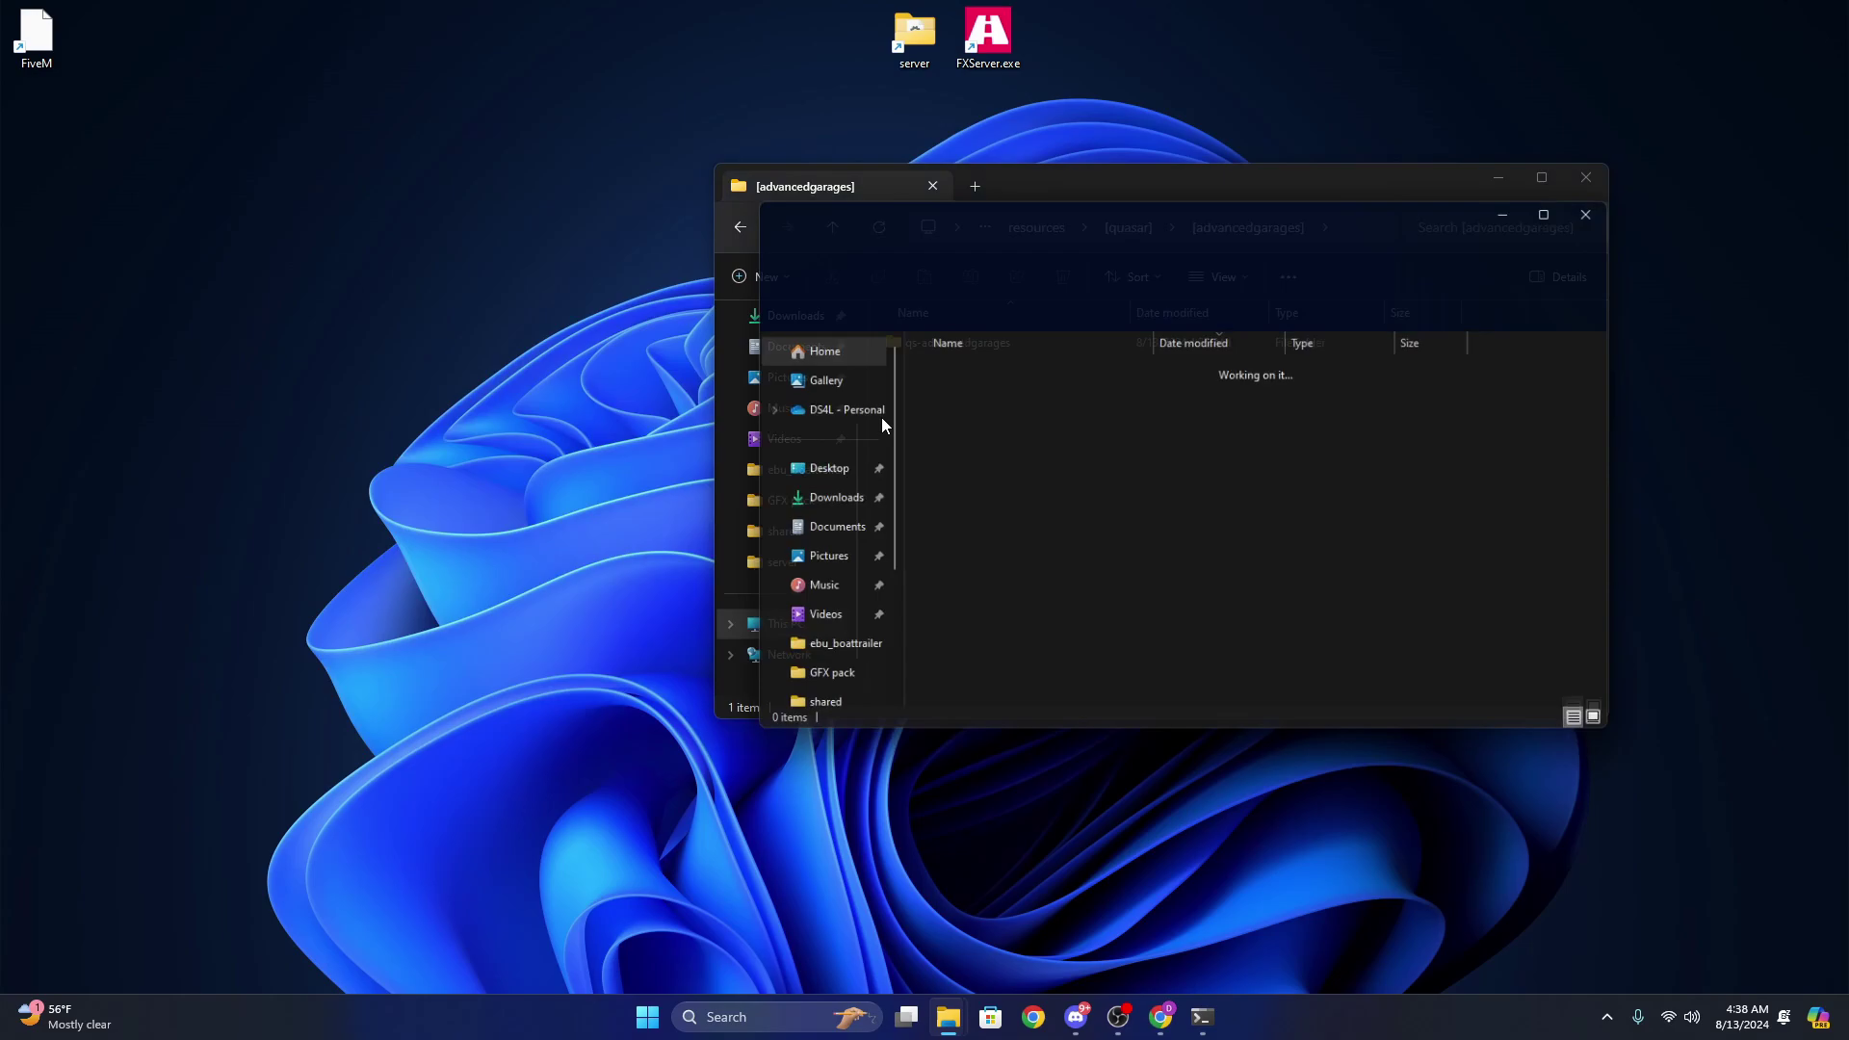
pyautogui.moveTo(1049, 204); pyautogui.dragTo(325, 186)
pyautogui.click(1036, 227)
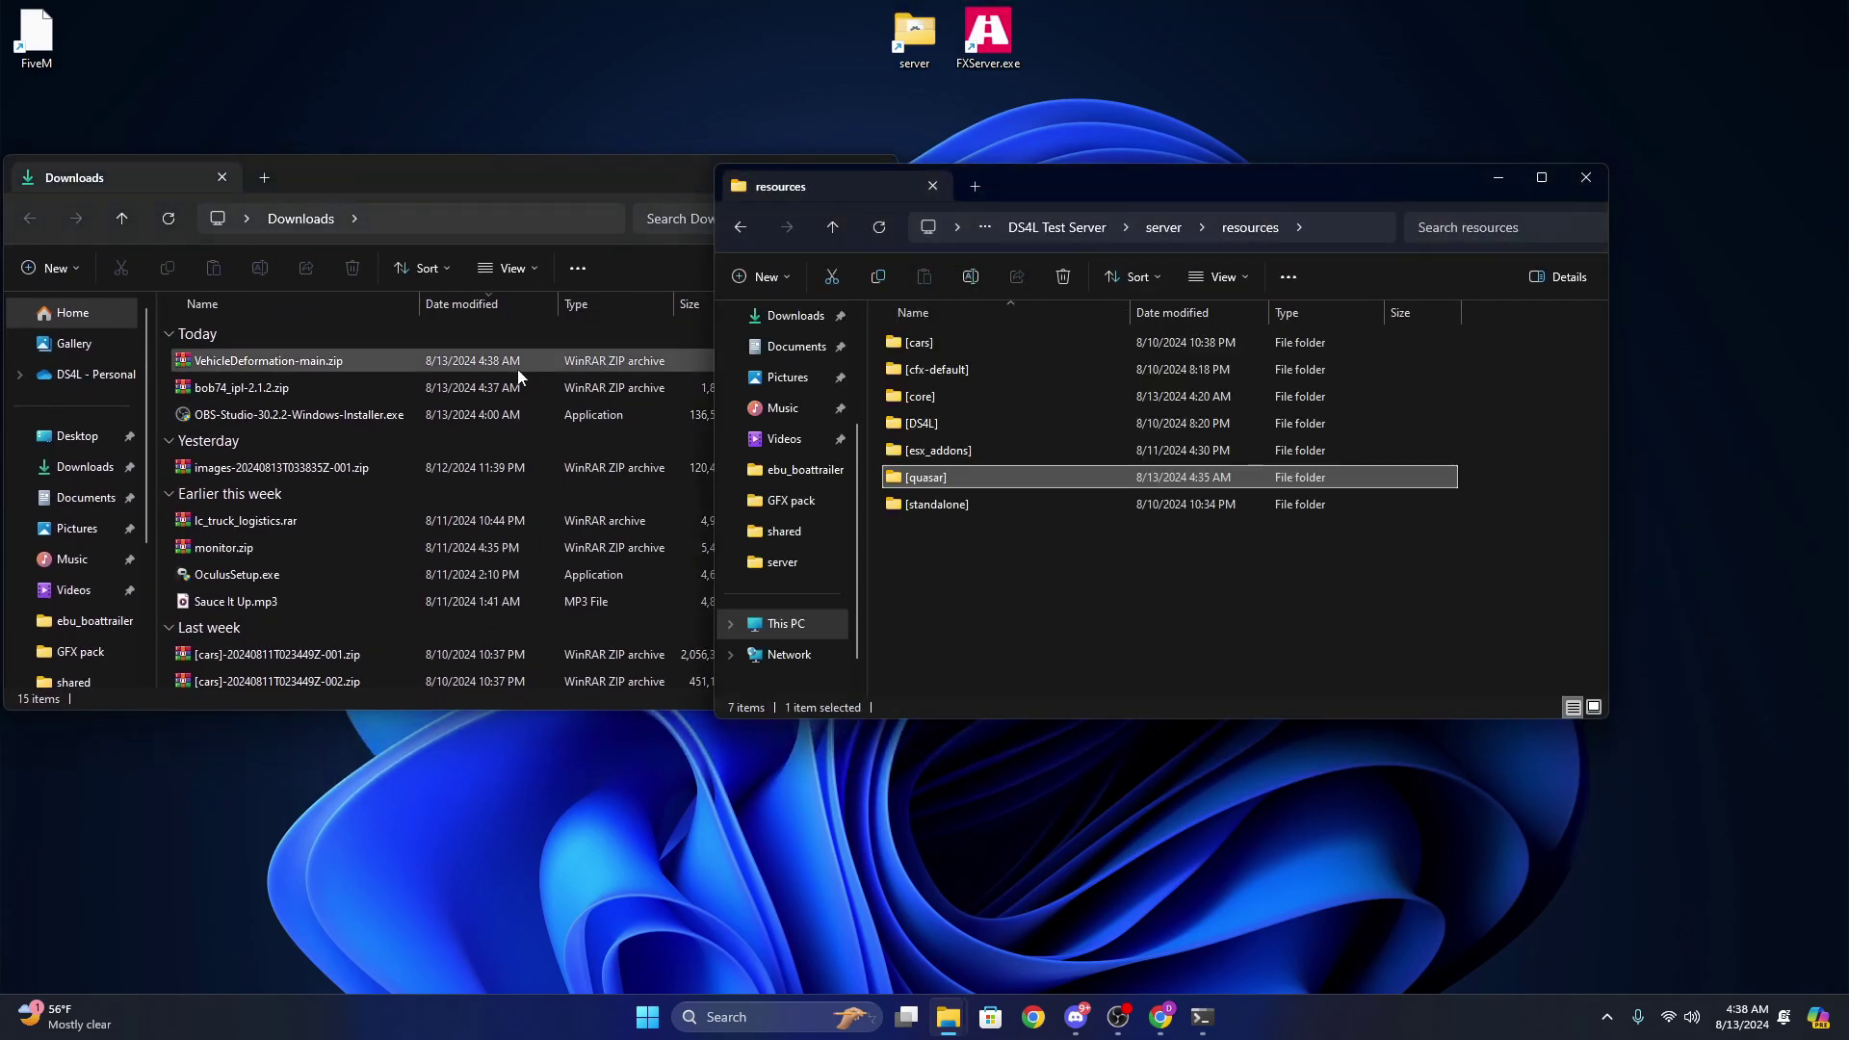
# - Open bob74_ipl-2.1.2.zip from Downloads beside the server files and view the contents of its bob74_ipl-2.1.2 folder
pyautogui.click(414, 171)
pyautogui.doubleClick(232, 396)
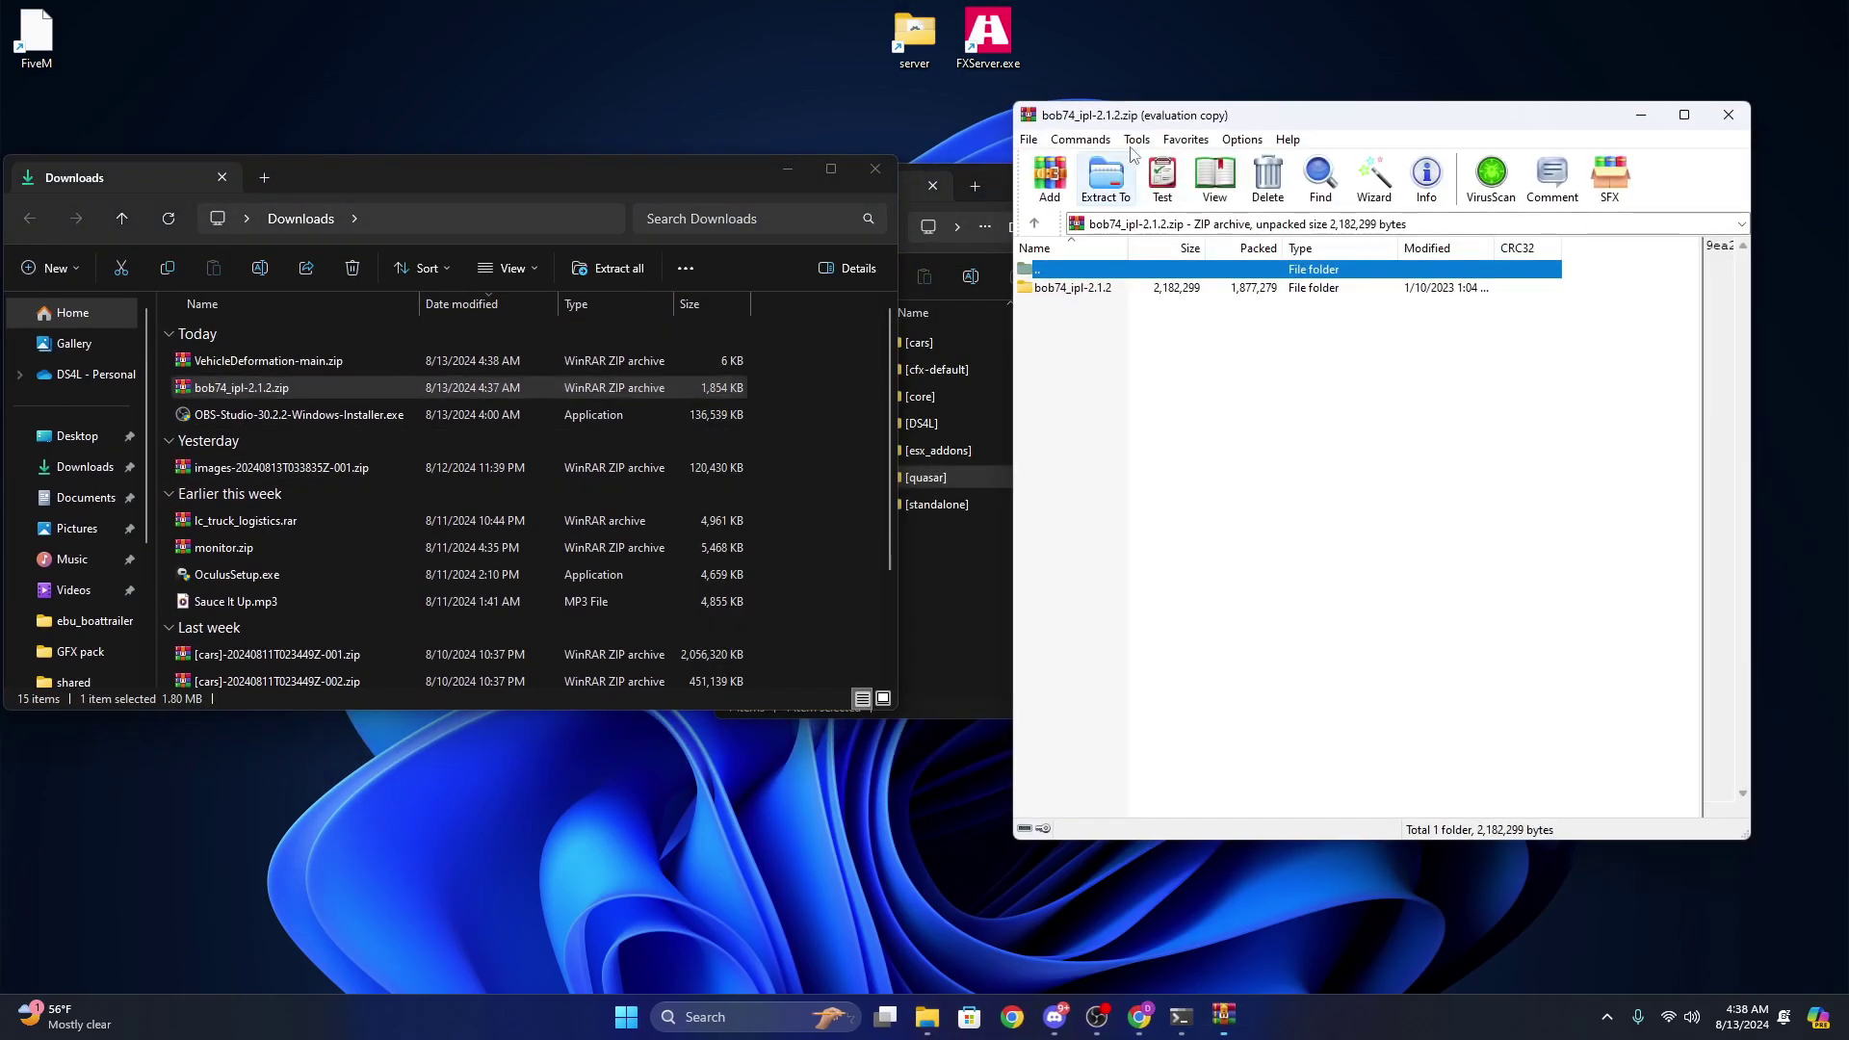
pyautogui.moveTo(1129, 118); pyautogui.dragTo(172, 123)
pyautogui.doubleClick(142, 294)
pyautogui.click(1007, 665)
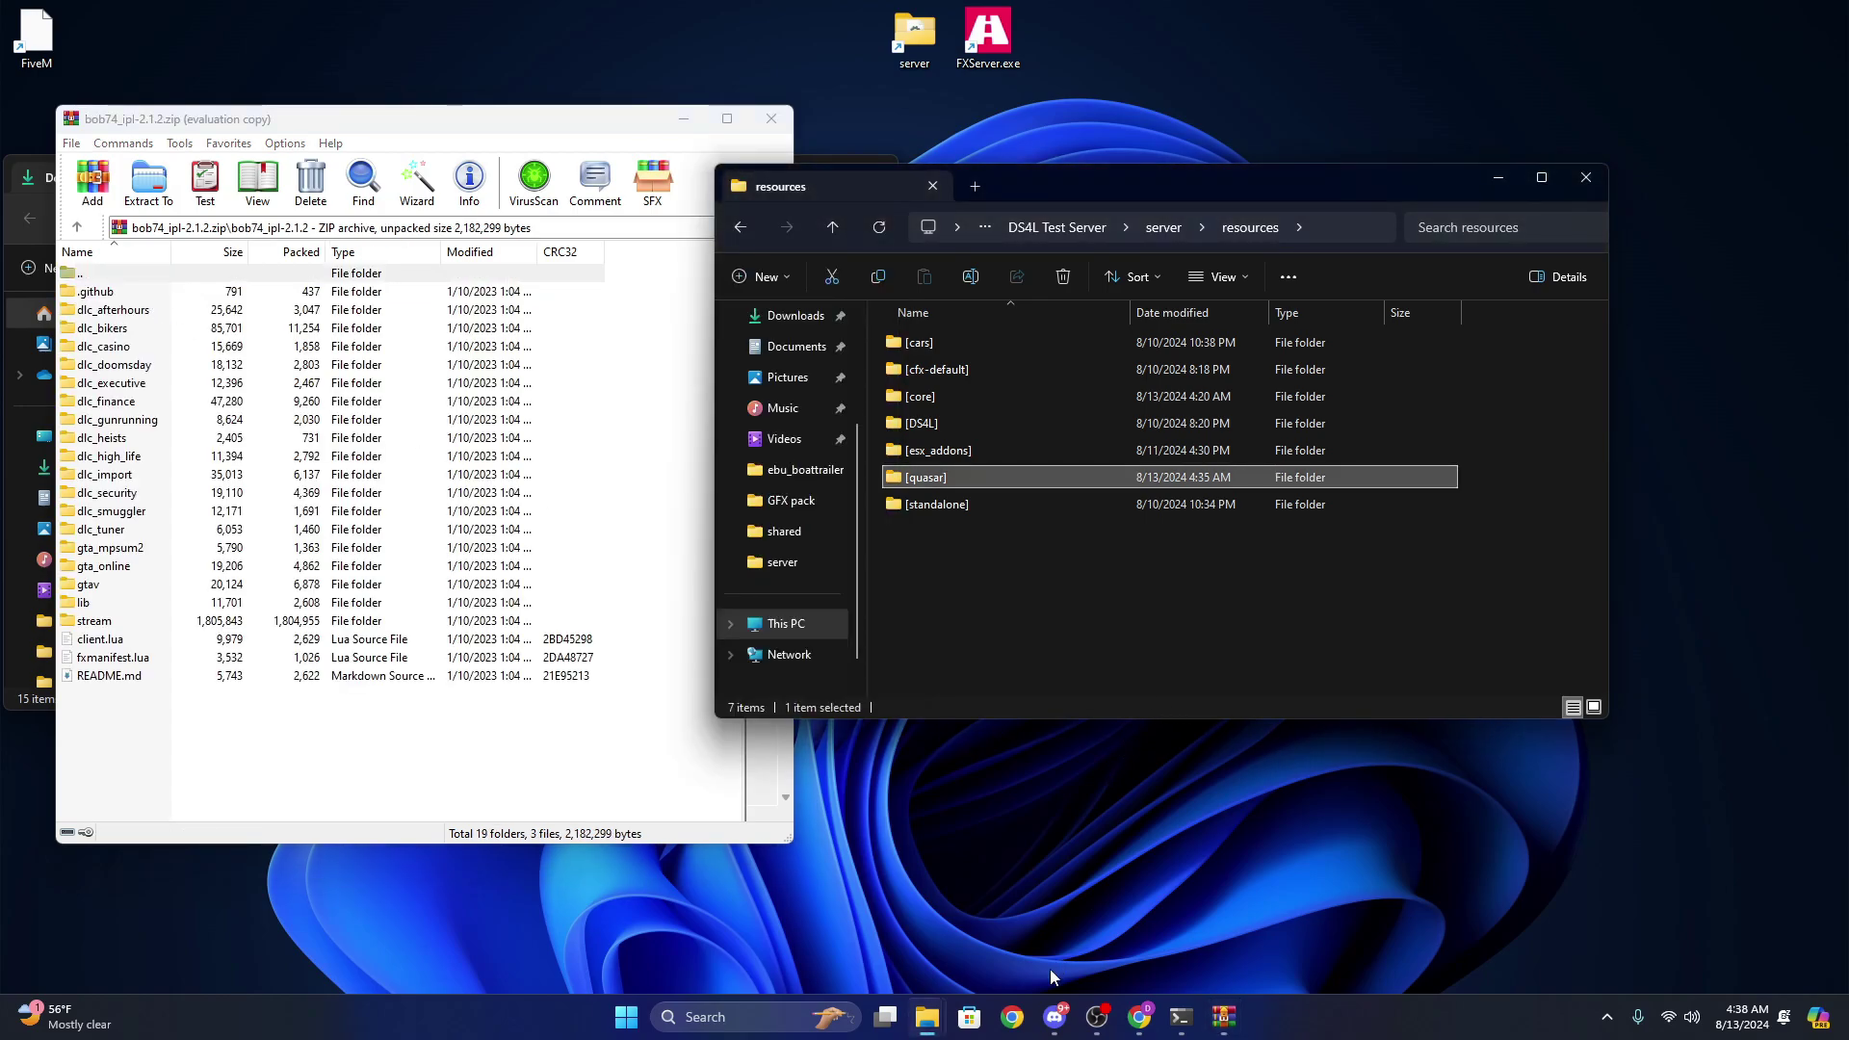
# - Switch to the txAdmin Resources page in the browser and search the server's resources for "bob"
pyautogui.click(1129, 1018)
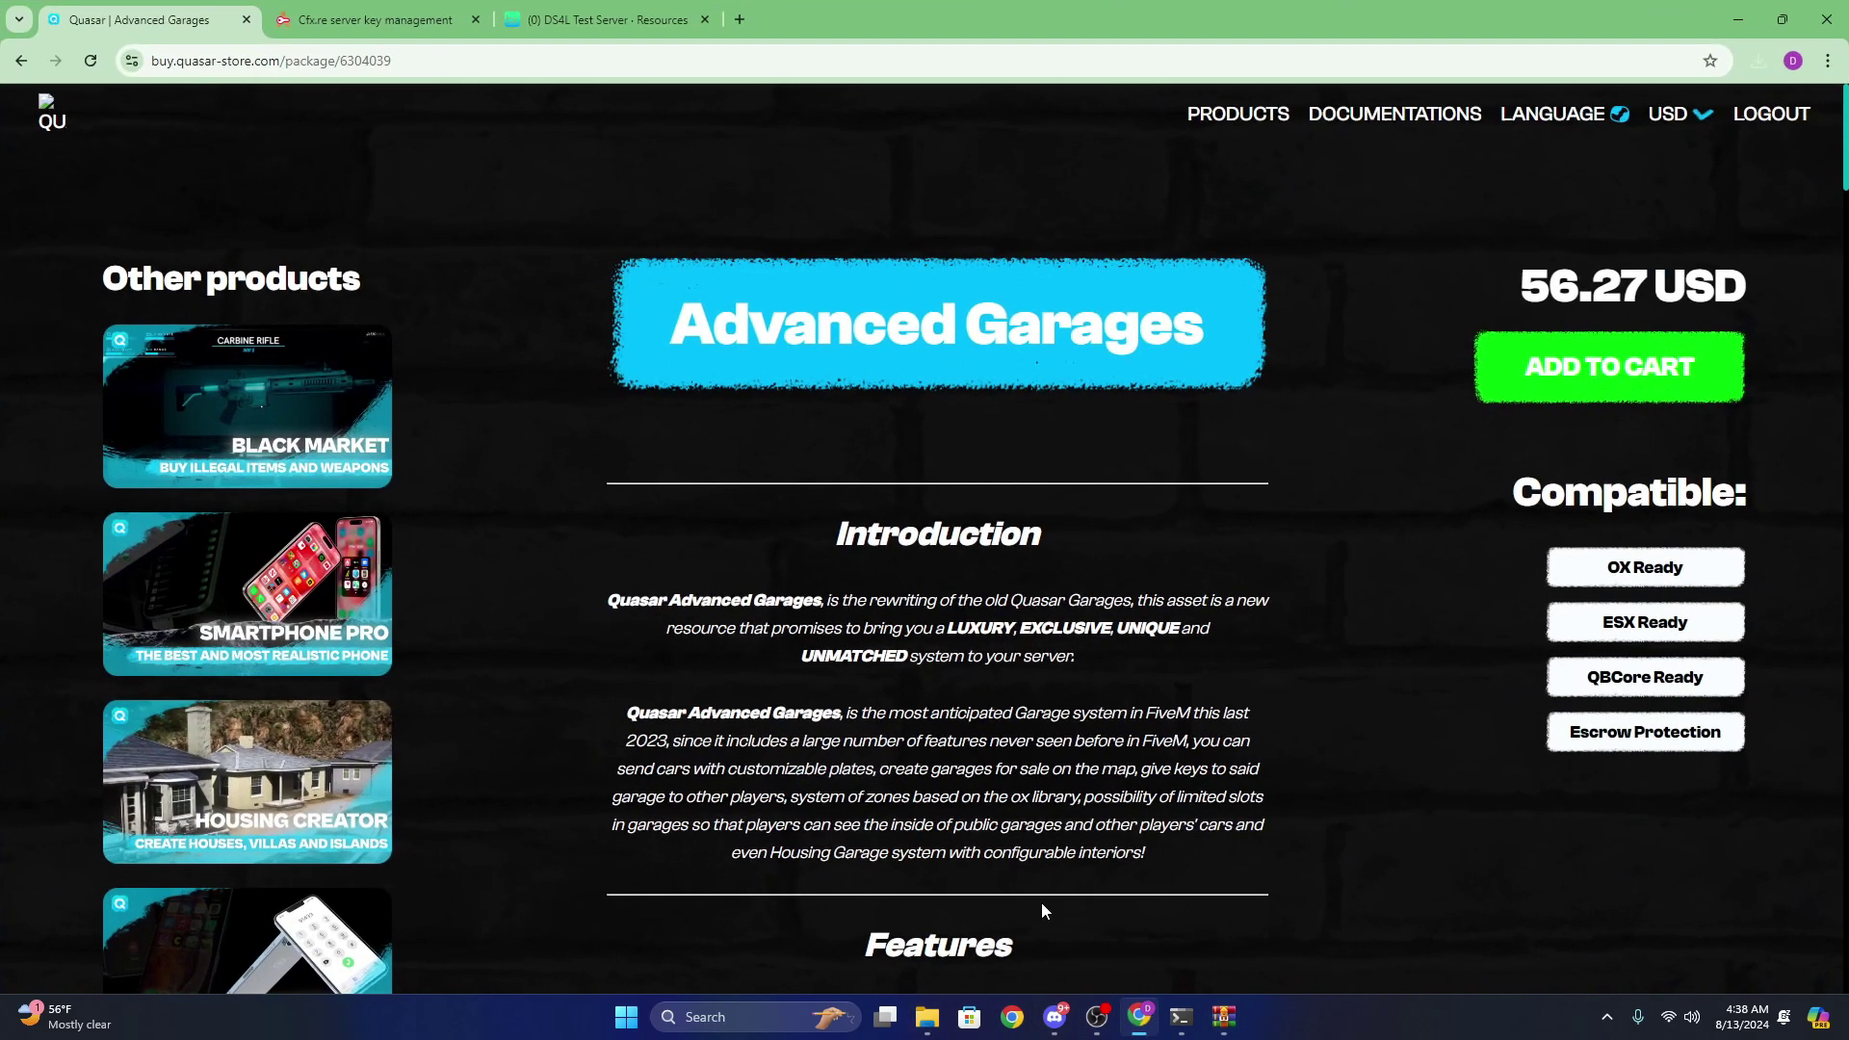
pyautogui.click(601, 19)
pyautogui.hotkey('ctrl', 'a')
pyautogui.write('bob')
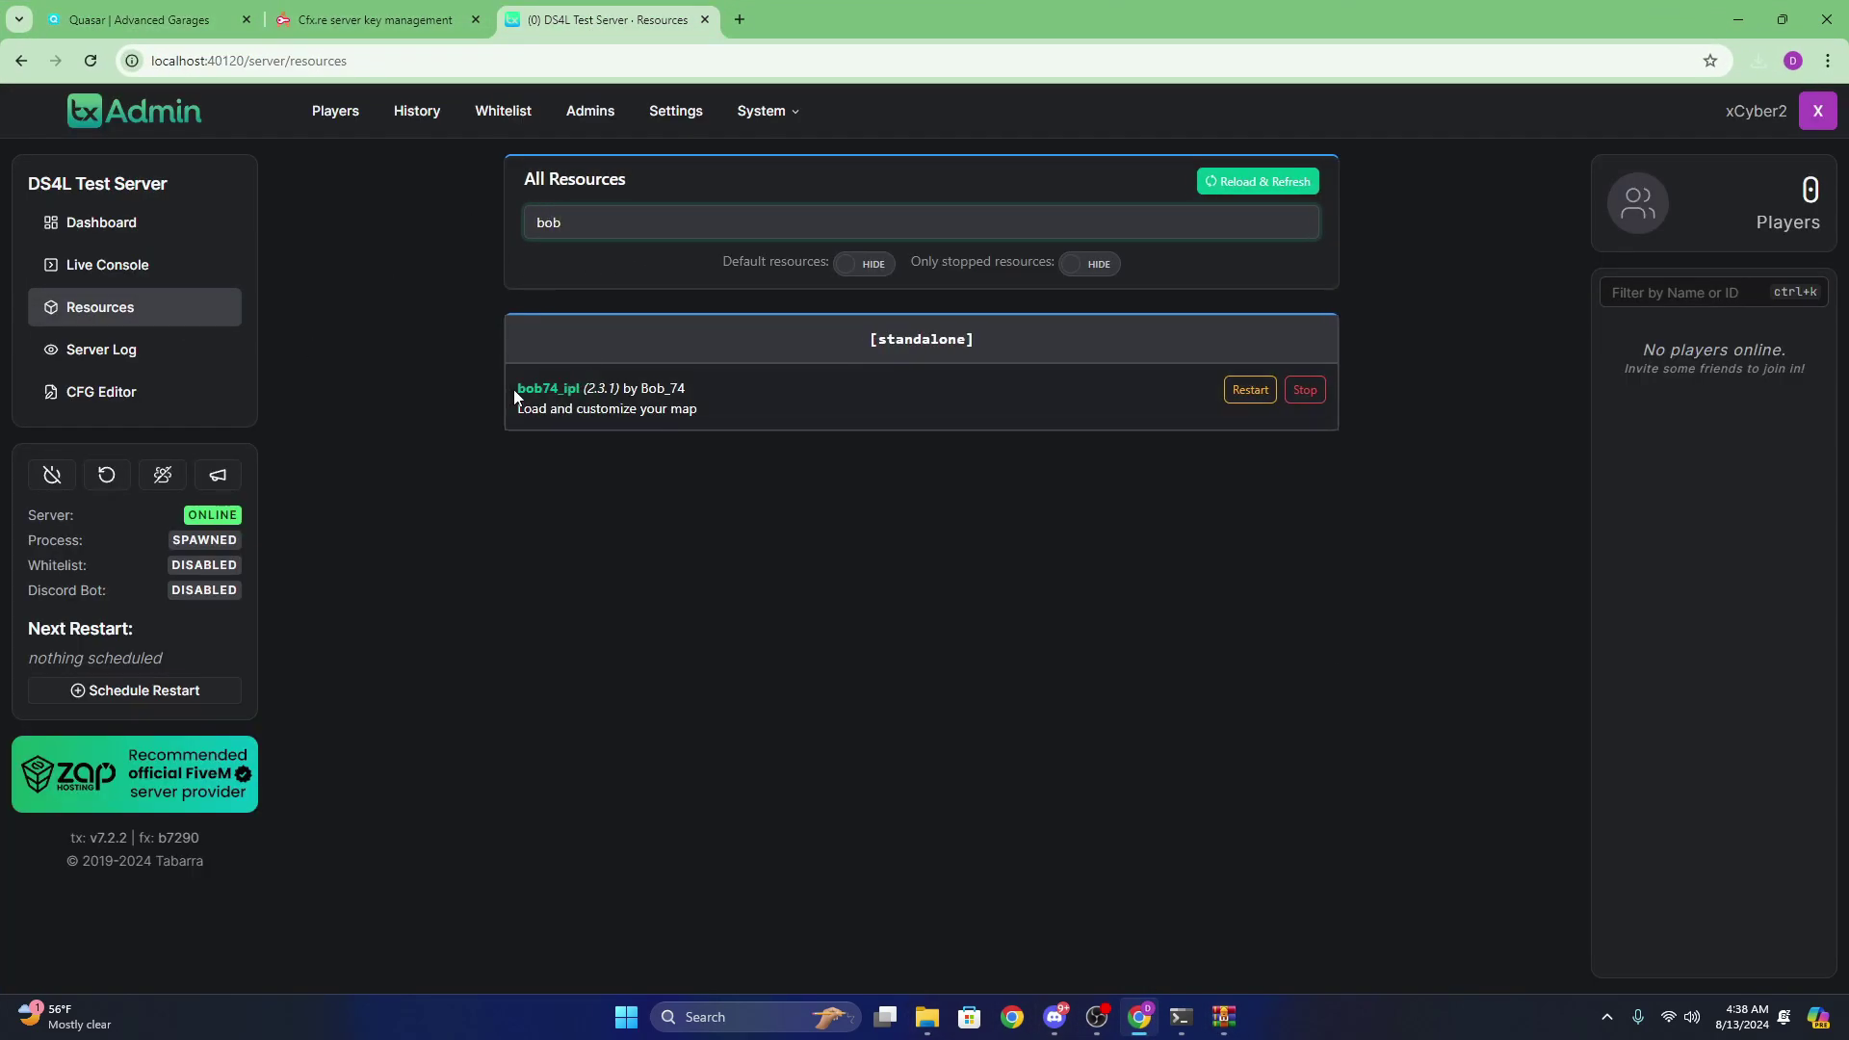
pyautogui.doubleClick(520, 388)
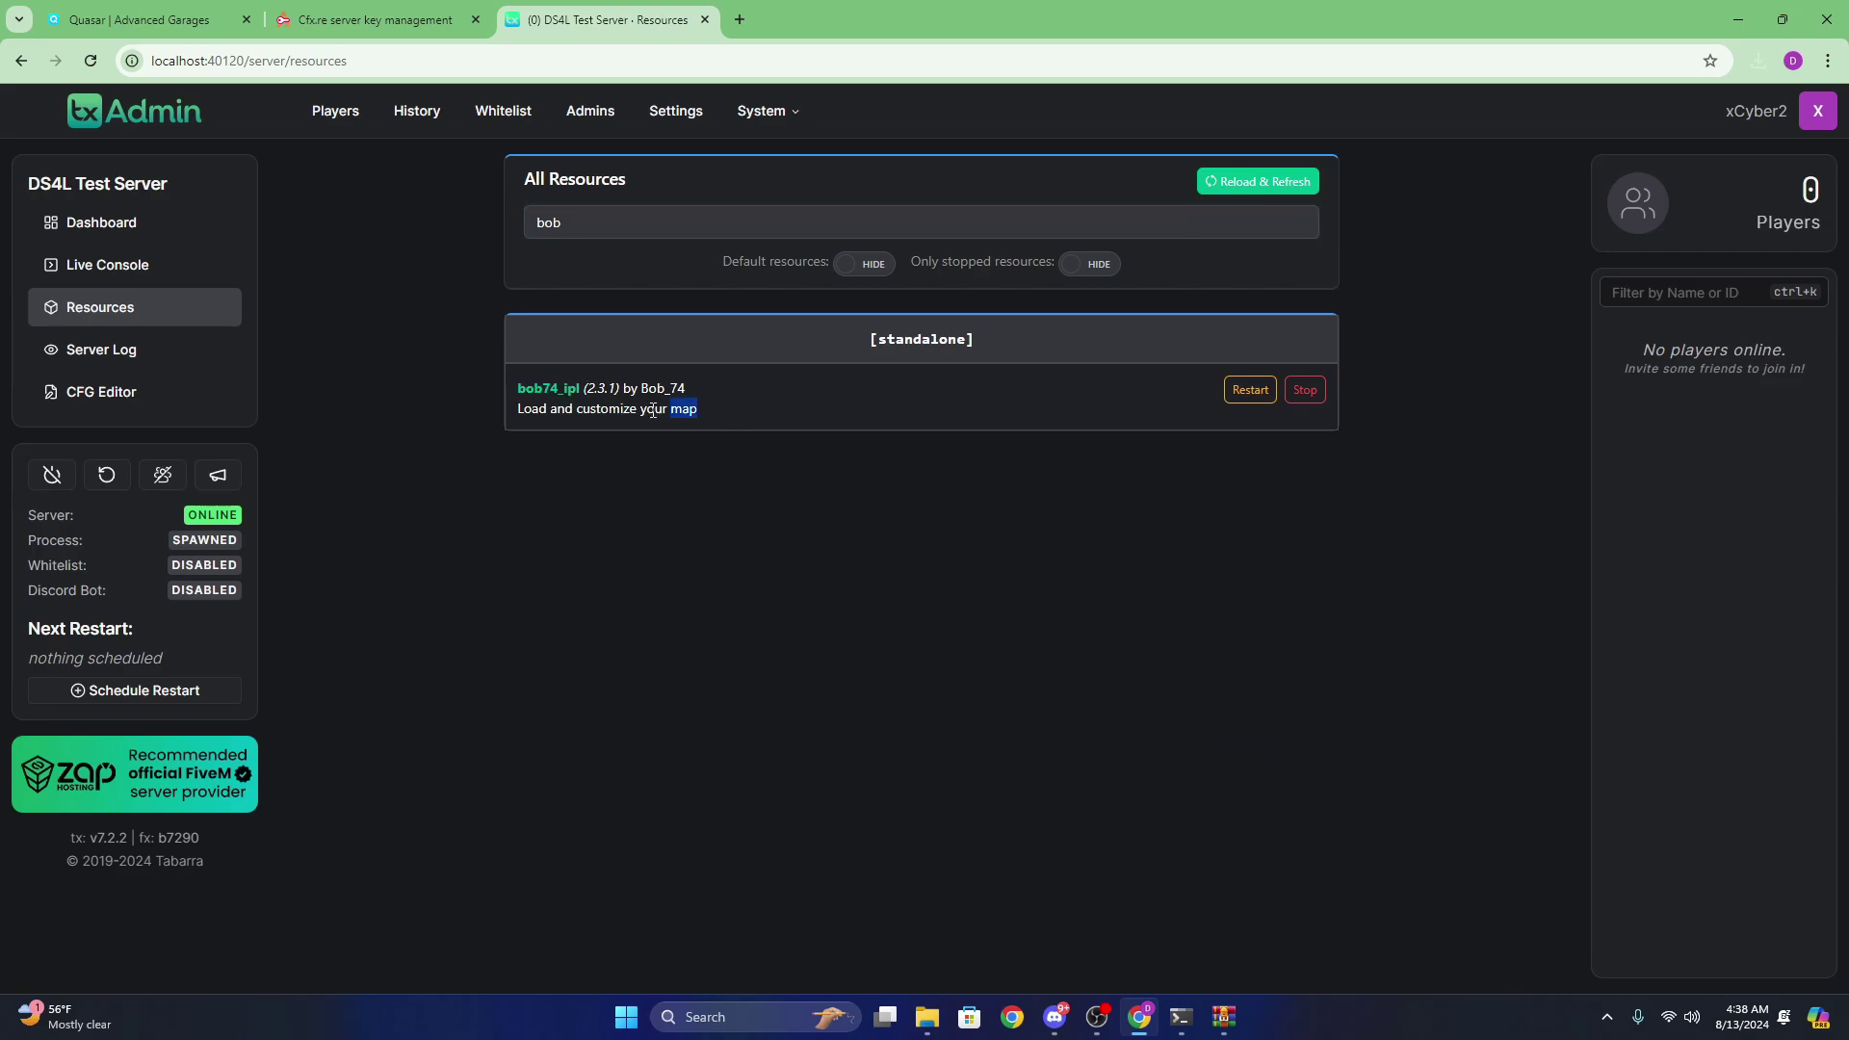
pyautogui.moveTo(653, 410); pyautogui.dragTo(497, 395)
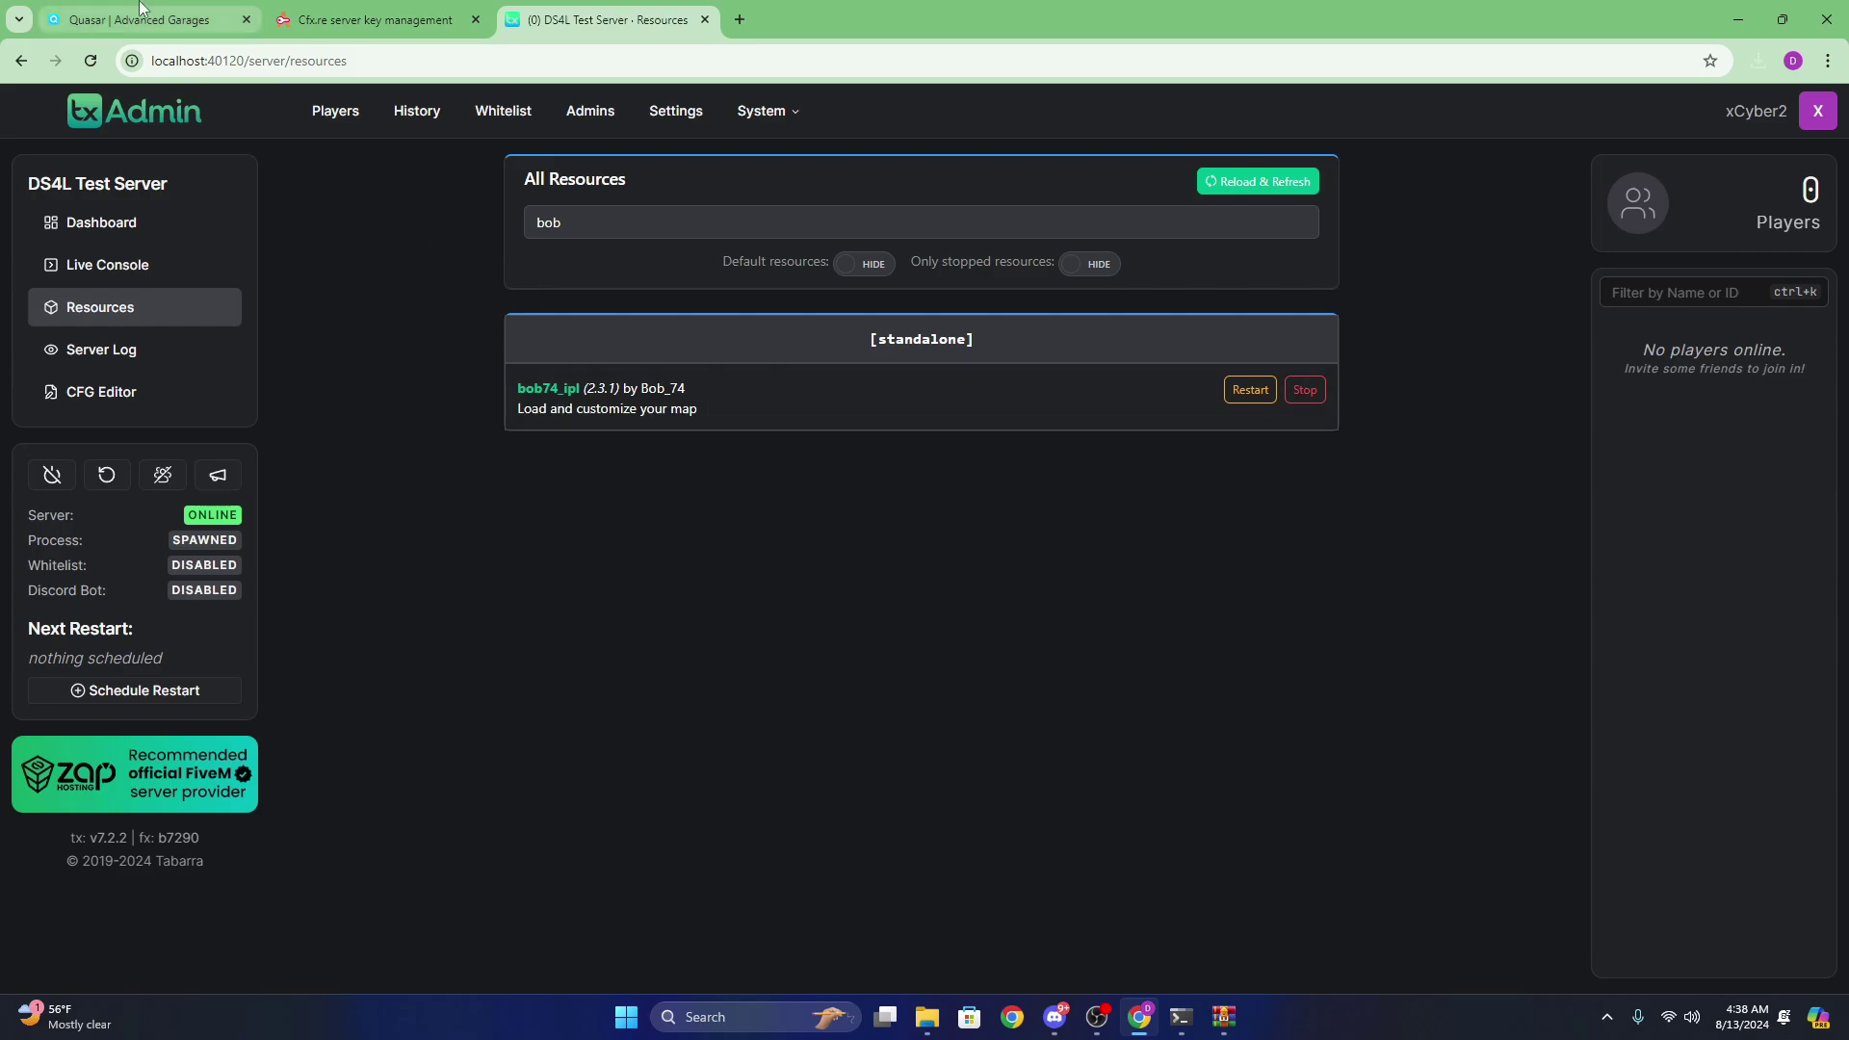
# - Minimize the browser, close the bob74_ipl archive and delete bob74_ipl-2.1.2.zip from Downloads
pyautogui.click(1738, 19)
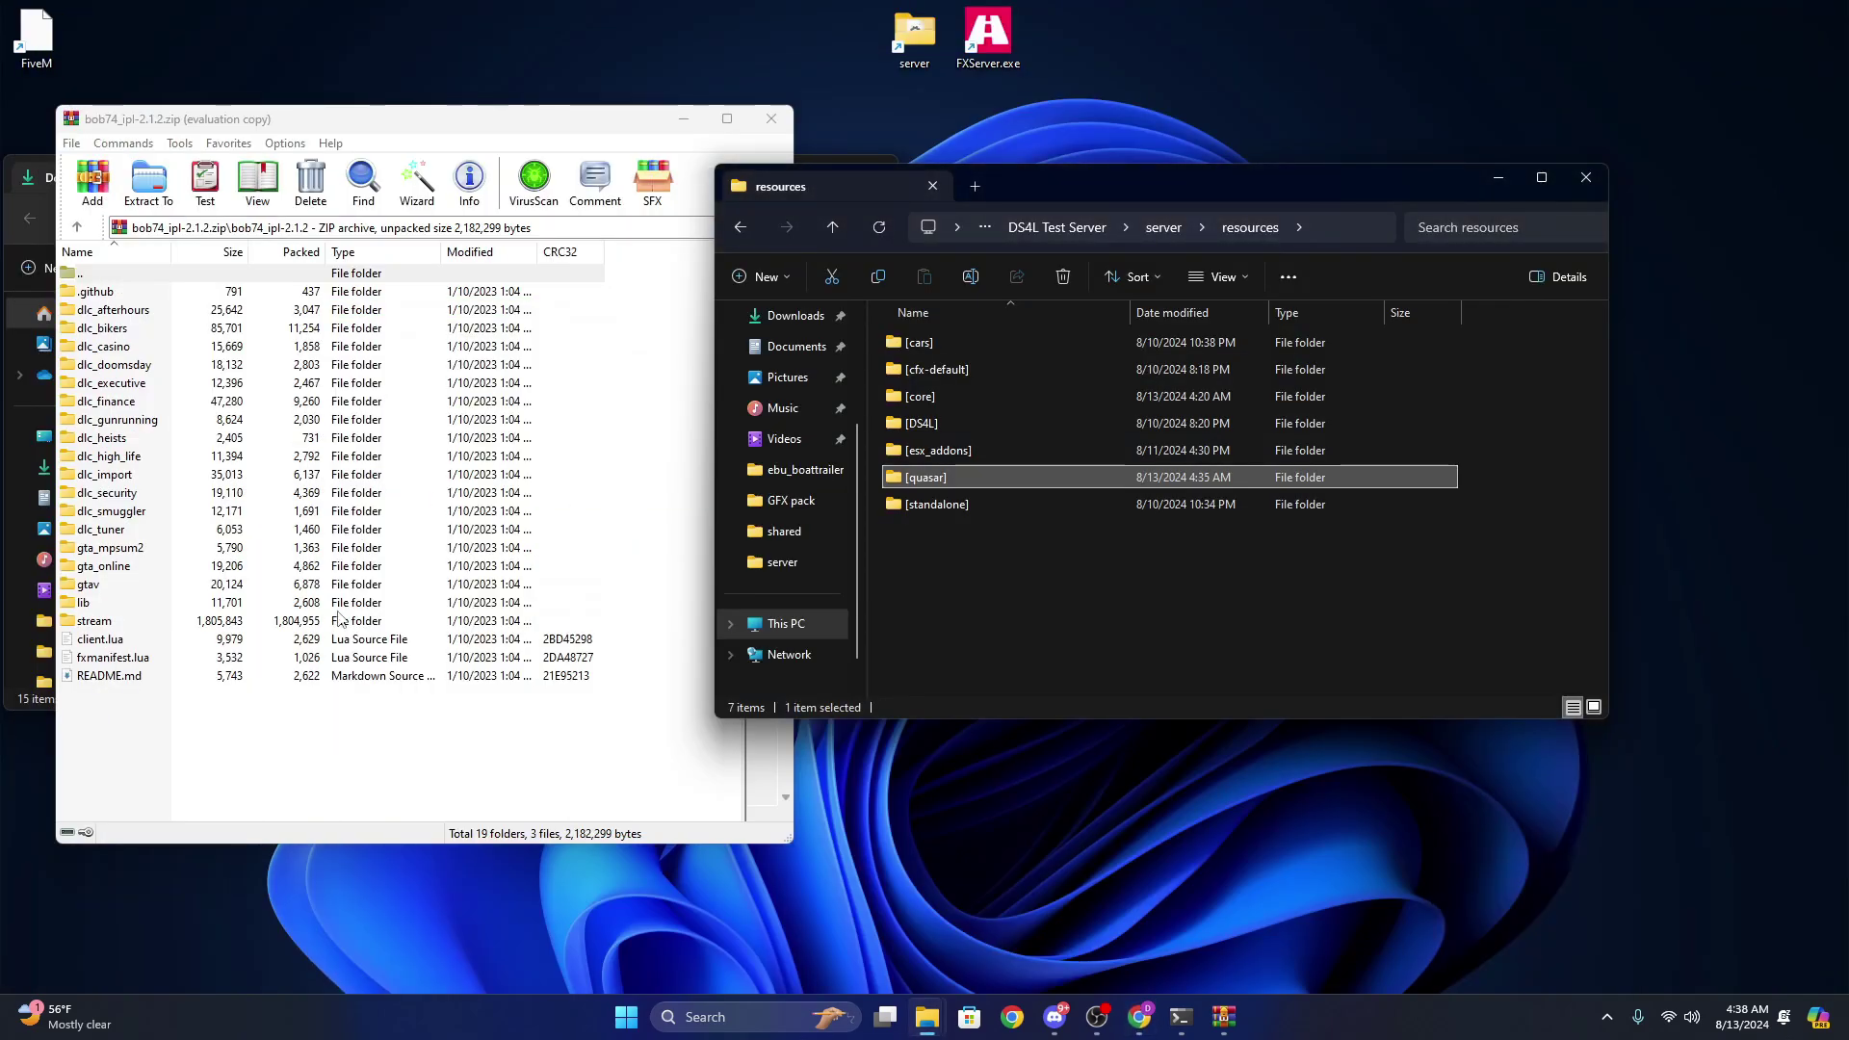
pyautogui.click(336, 613)
pyautogui.click(771, 118)
pyautogui.rightClick(276, 390)
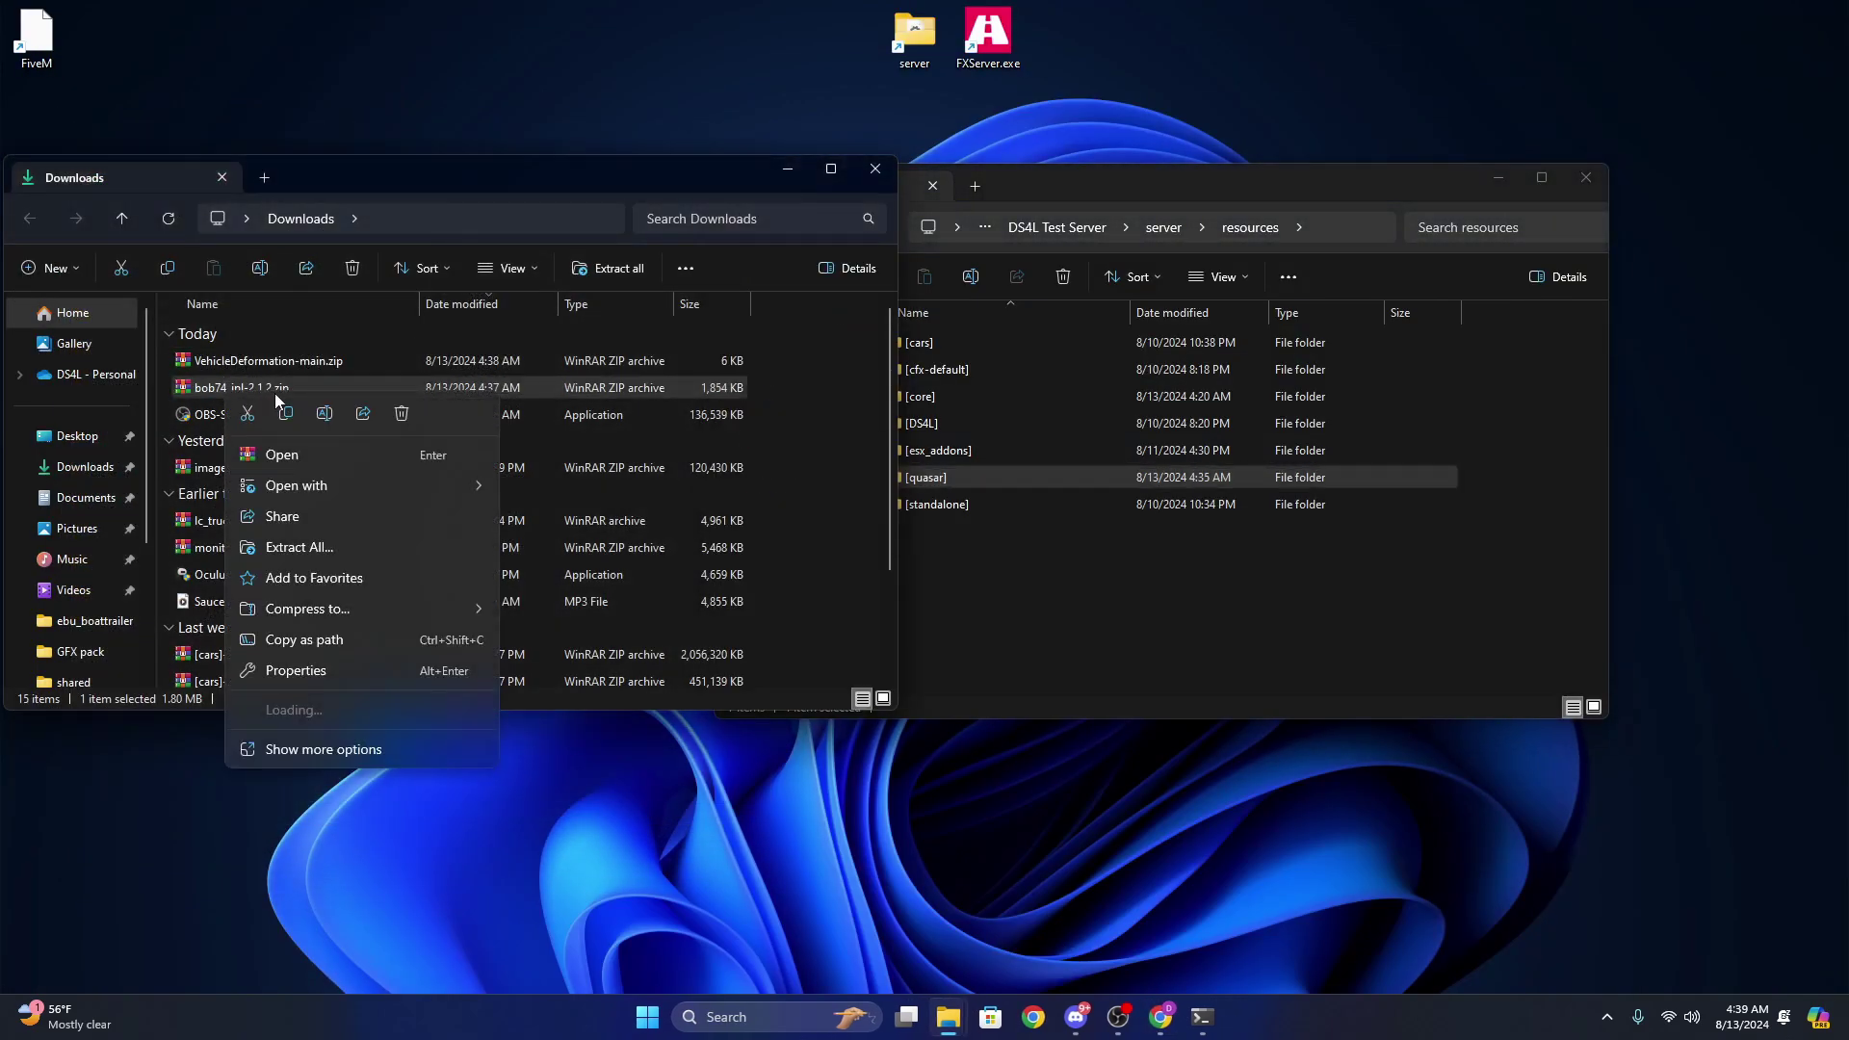
pyautogui.click(402, 413)
pyautogui.click(1030, 604)
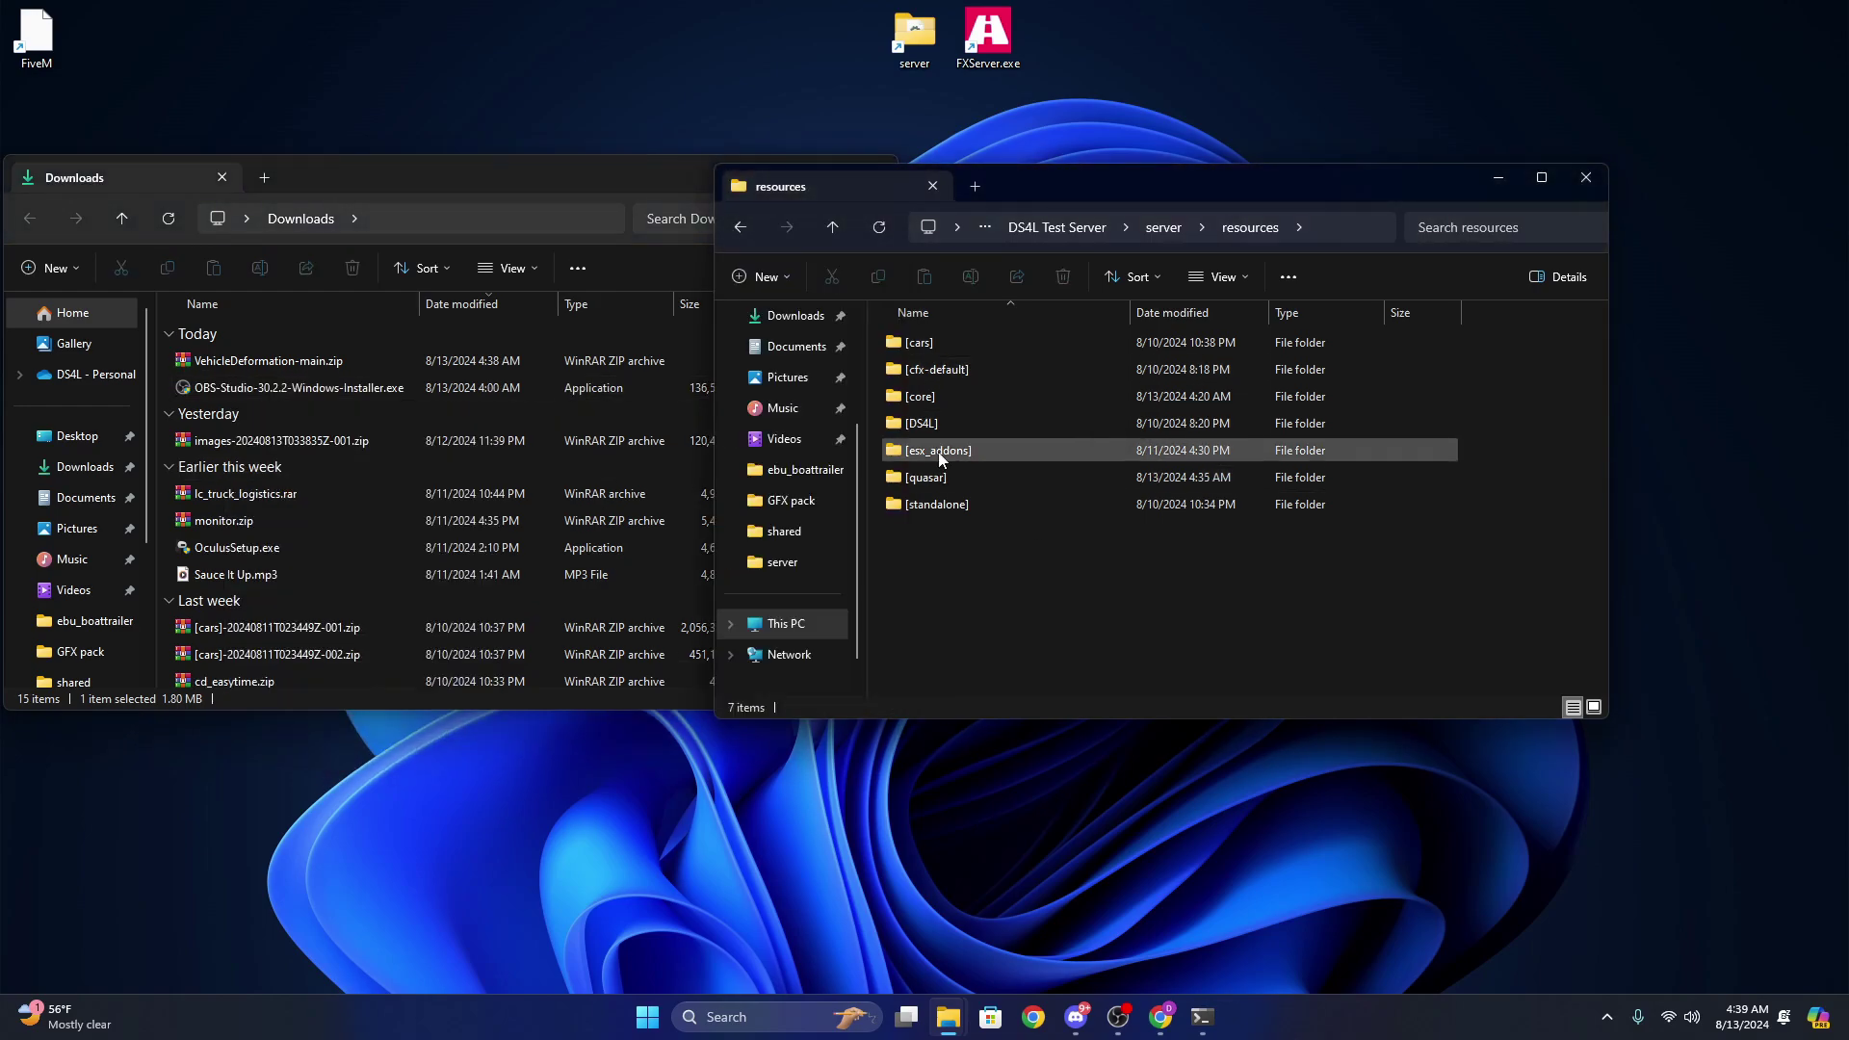
# - Extract the VehicleDeformation-main folder from its downloaded archive into the server's [standalone] resources folder
pyautogui.click(254, 360)
pyautogui.click(201, 292)
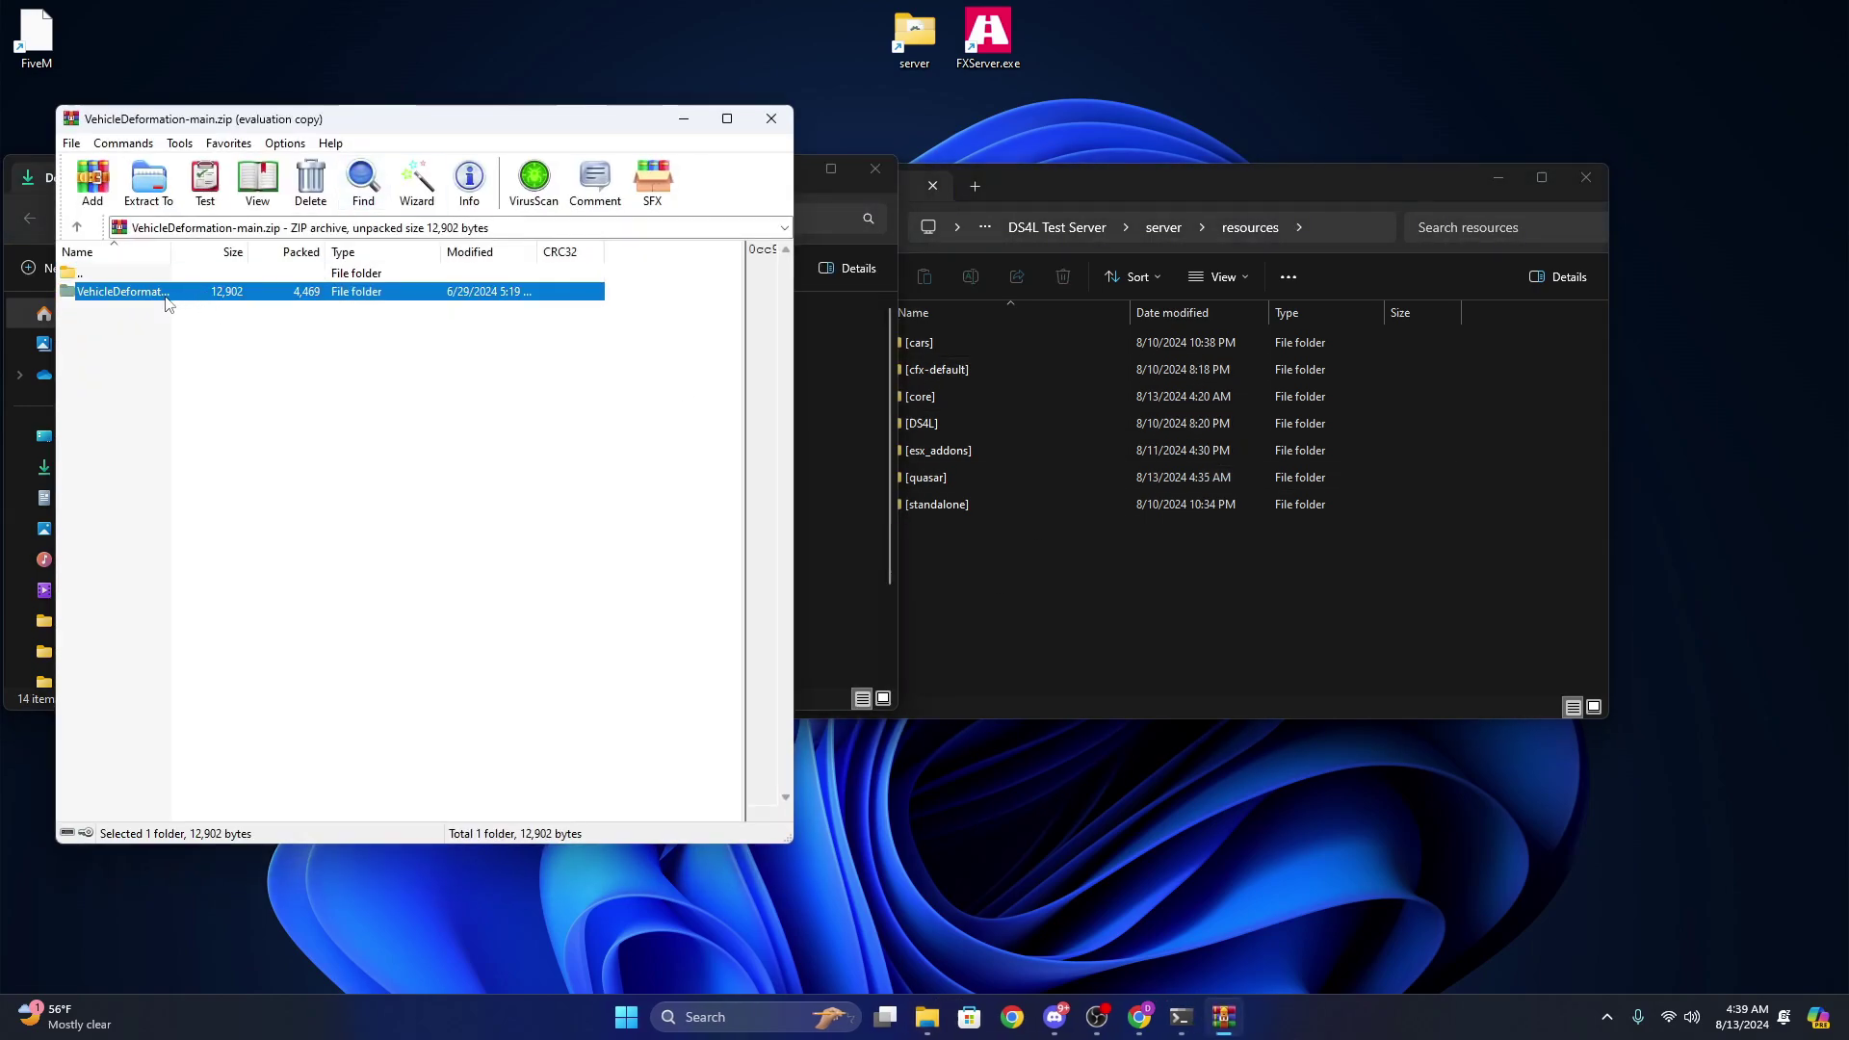
pyautogui.doubleClick(166, 294)
pyautogui.doubleClick(136, 276)
pyautogui.click(400, 483)
pyautogui.click(933, 531)
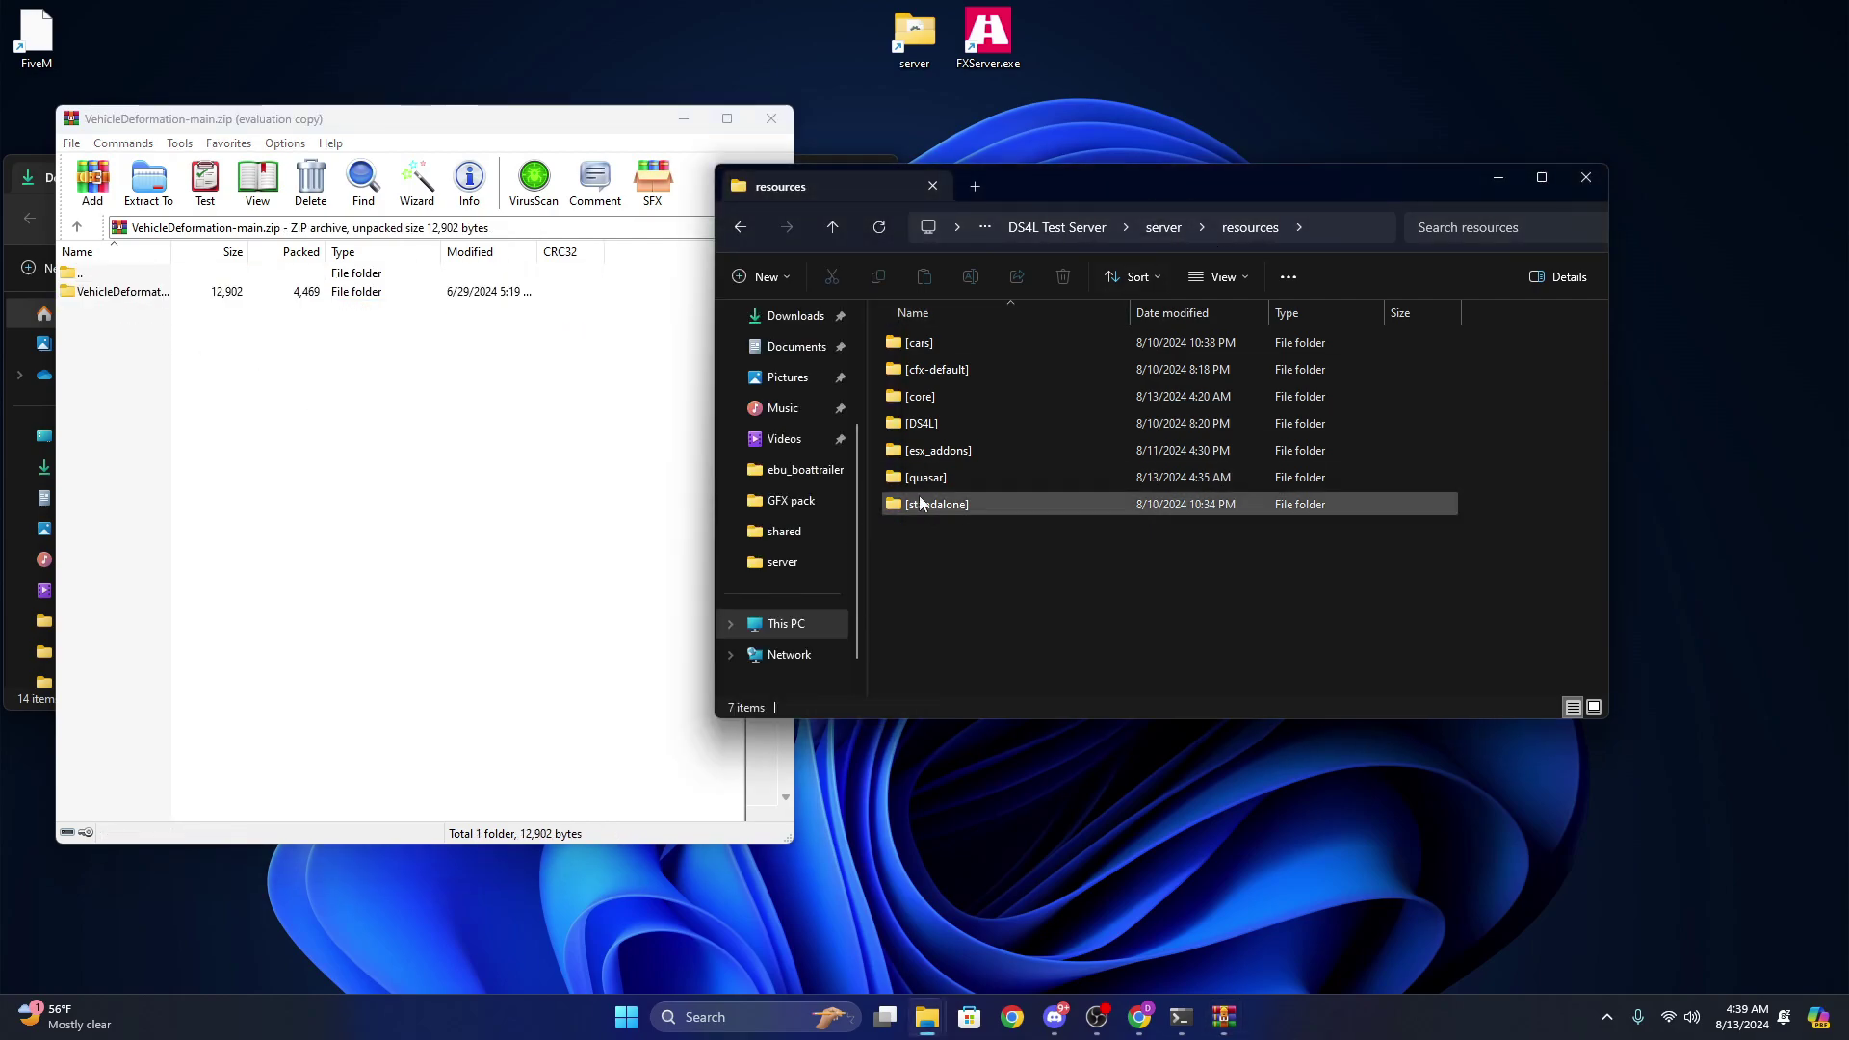
pyautogui.doubleClick(929, 505)
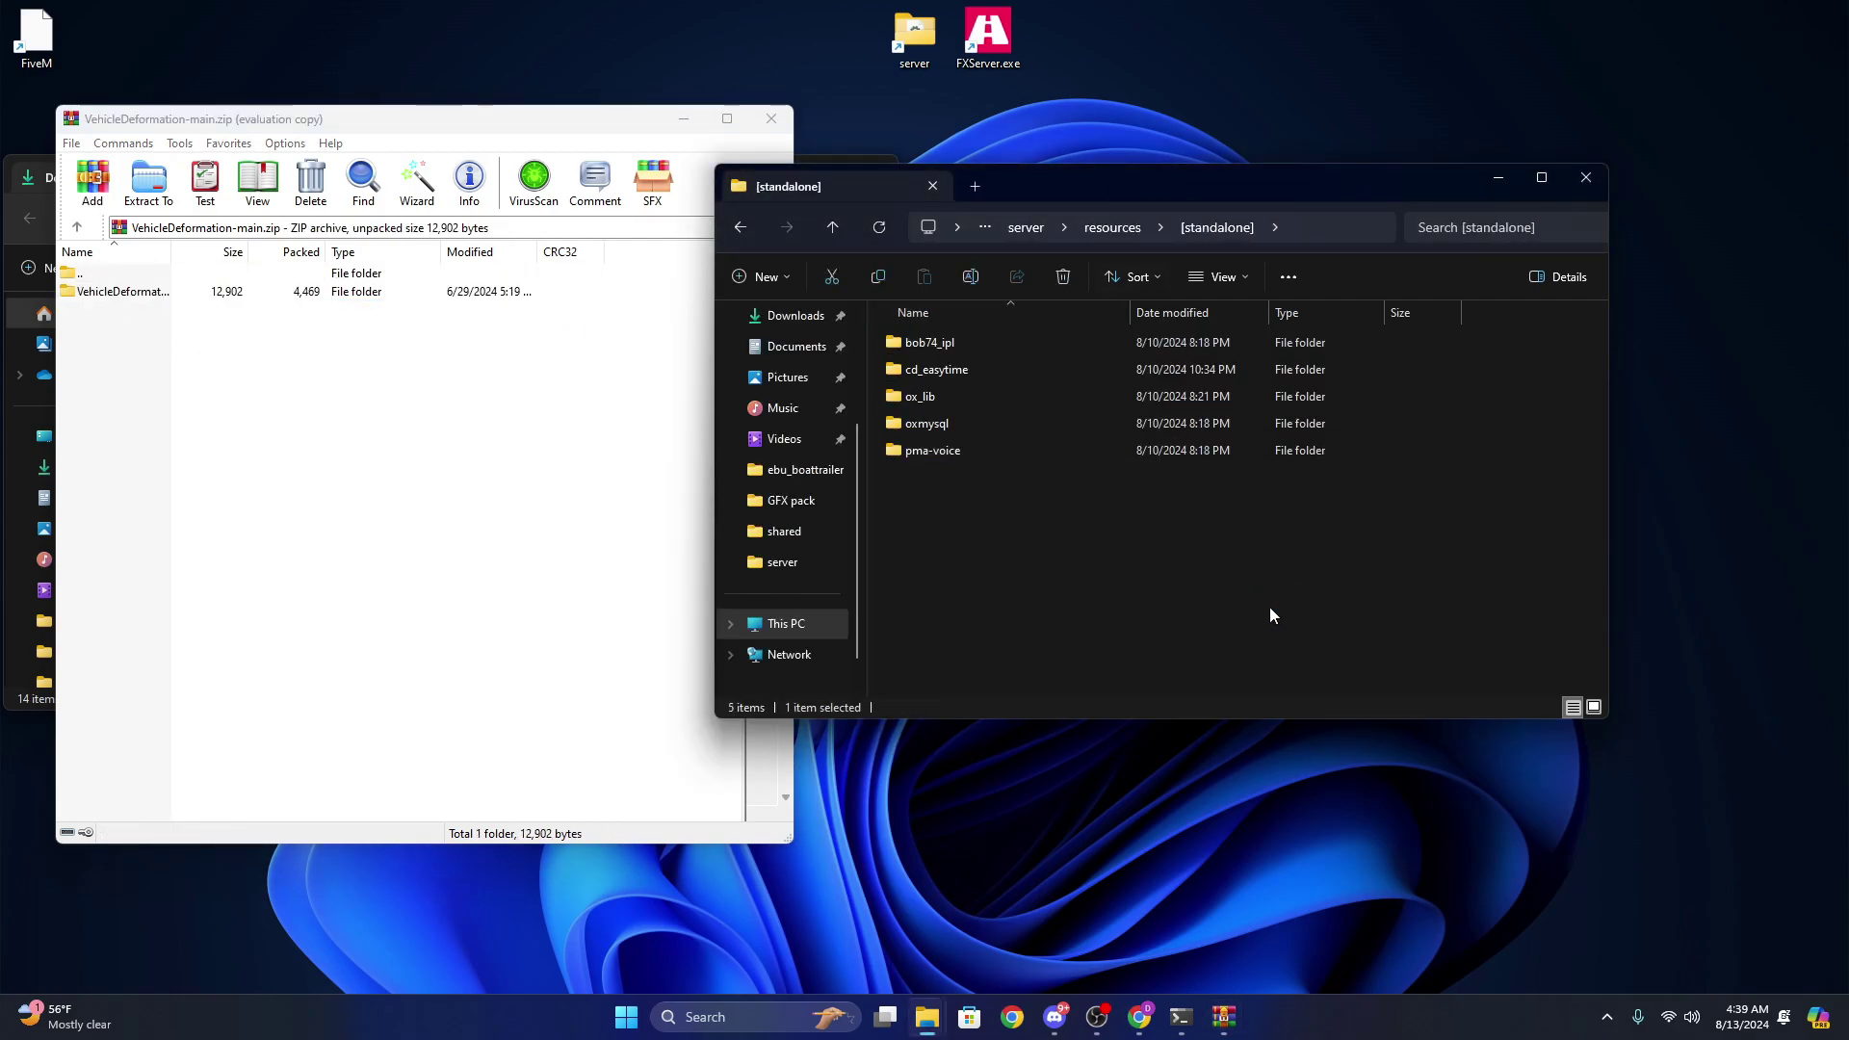
pyautogui.click(332, 514)
pyautogui.moveTo(97, 292); pyautogui.dragTo(103, 291)
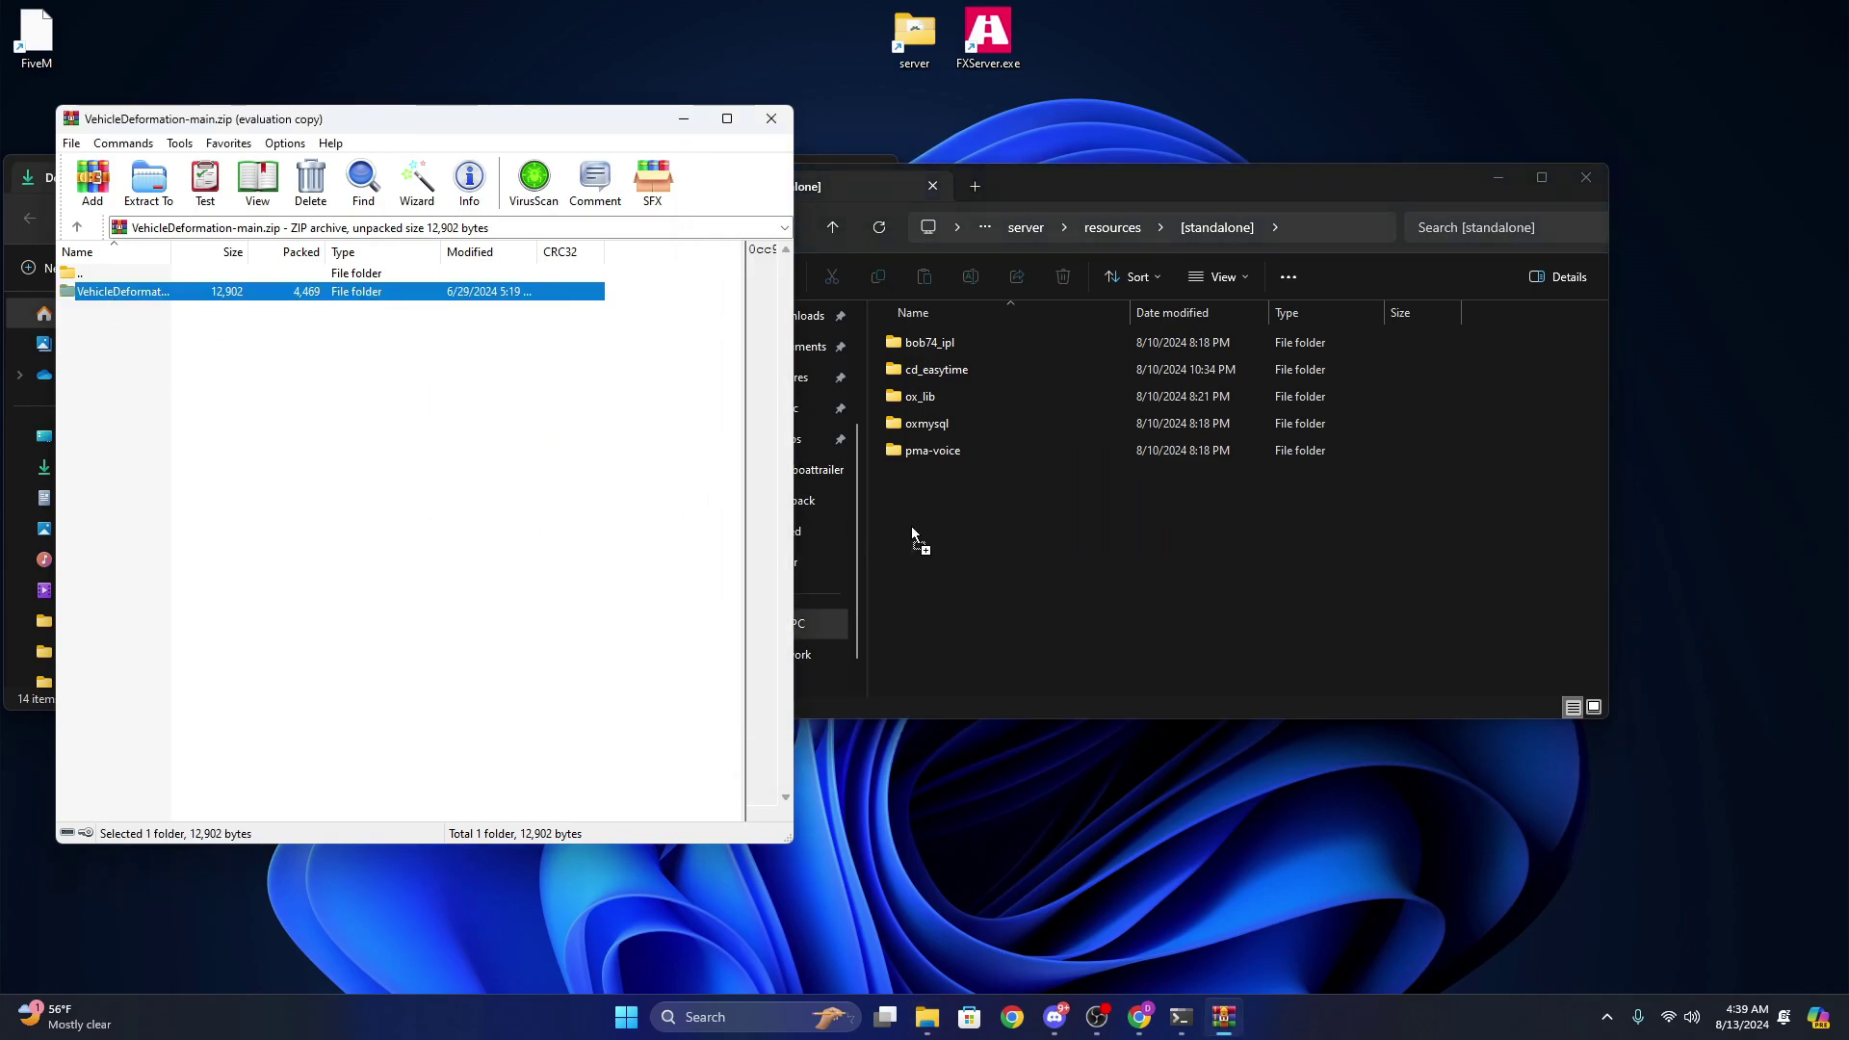
pyautogui.moveTo(911, 526); pyautogui.dragTo(951, 517)
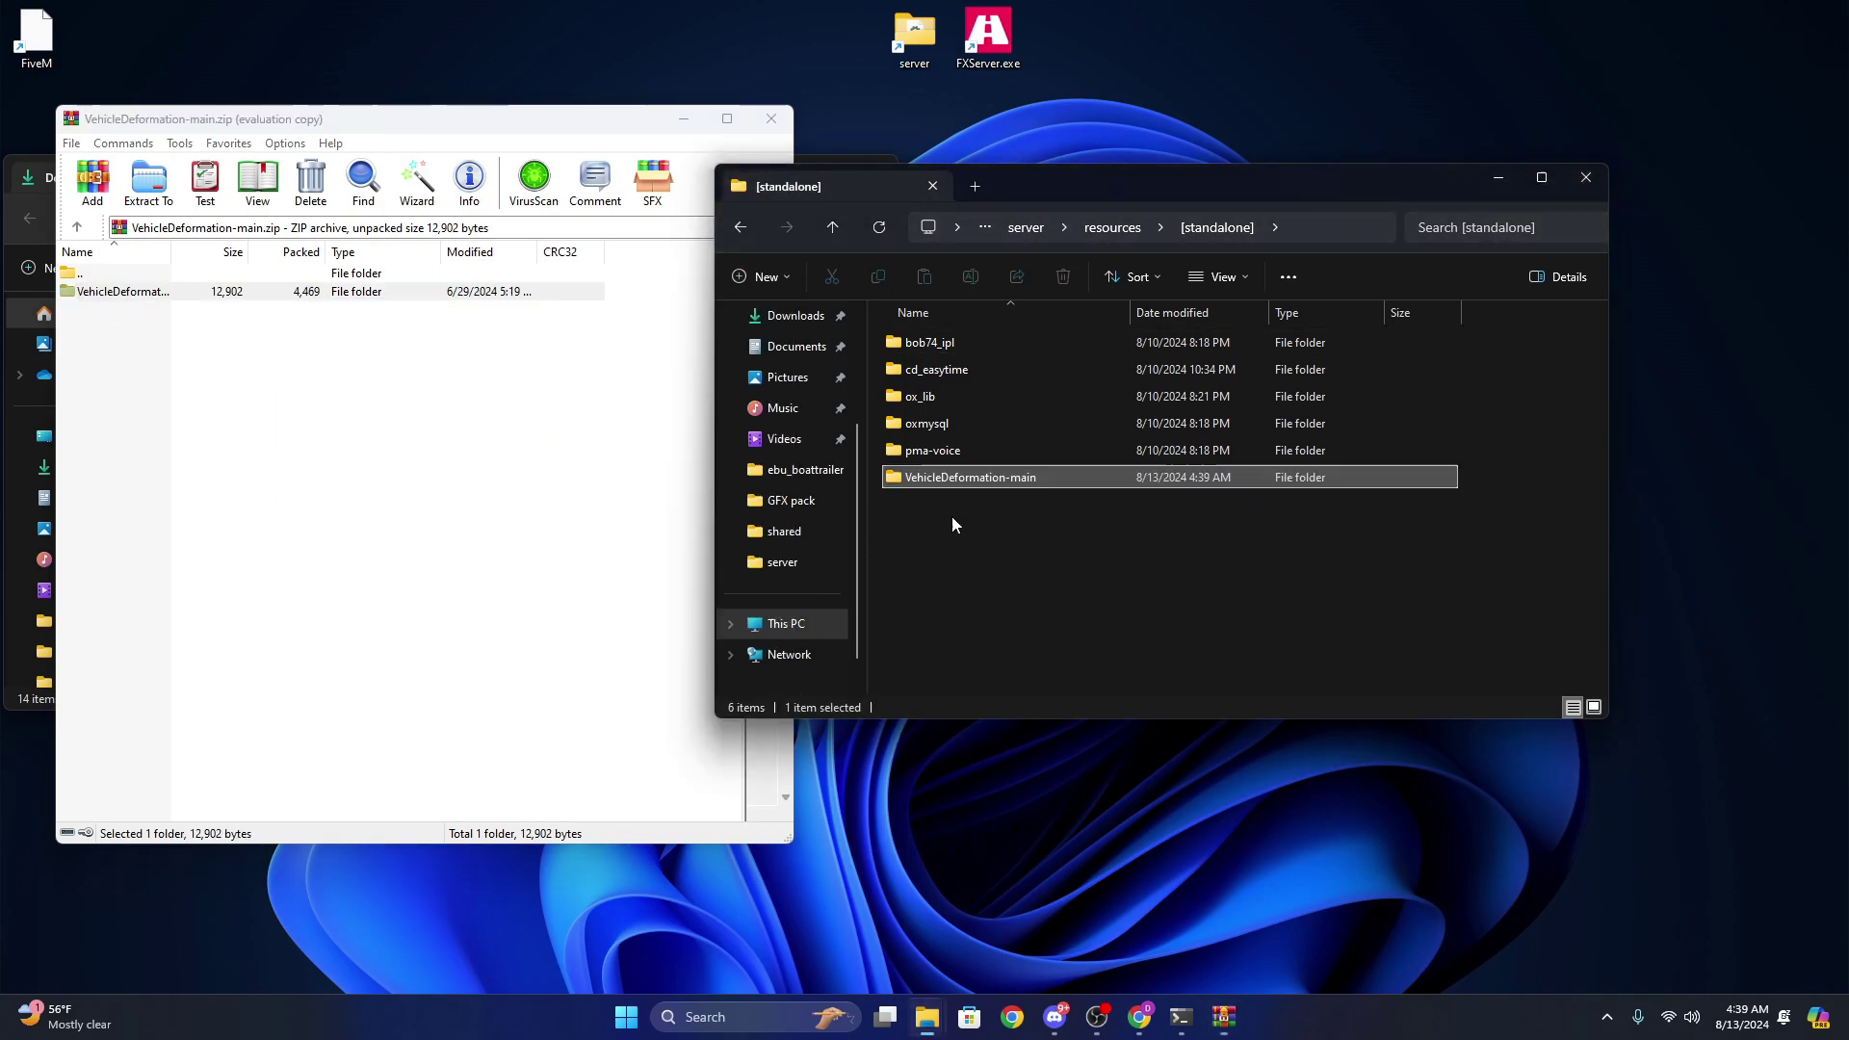
# - Close the VehicleDeformation archive and the Downloads window, then centre the [standalone] folder window on the desktop
pyautogui.click(772, 128)
pyautogui.click(487, 217)
pyautogui.click(876, 169)
pyautogui.moveTo(1005, 184); pyautogui.dragTo(772, 203)
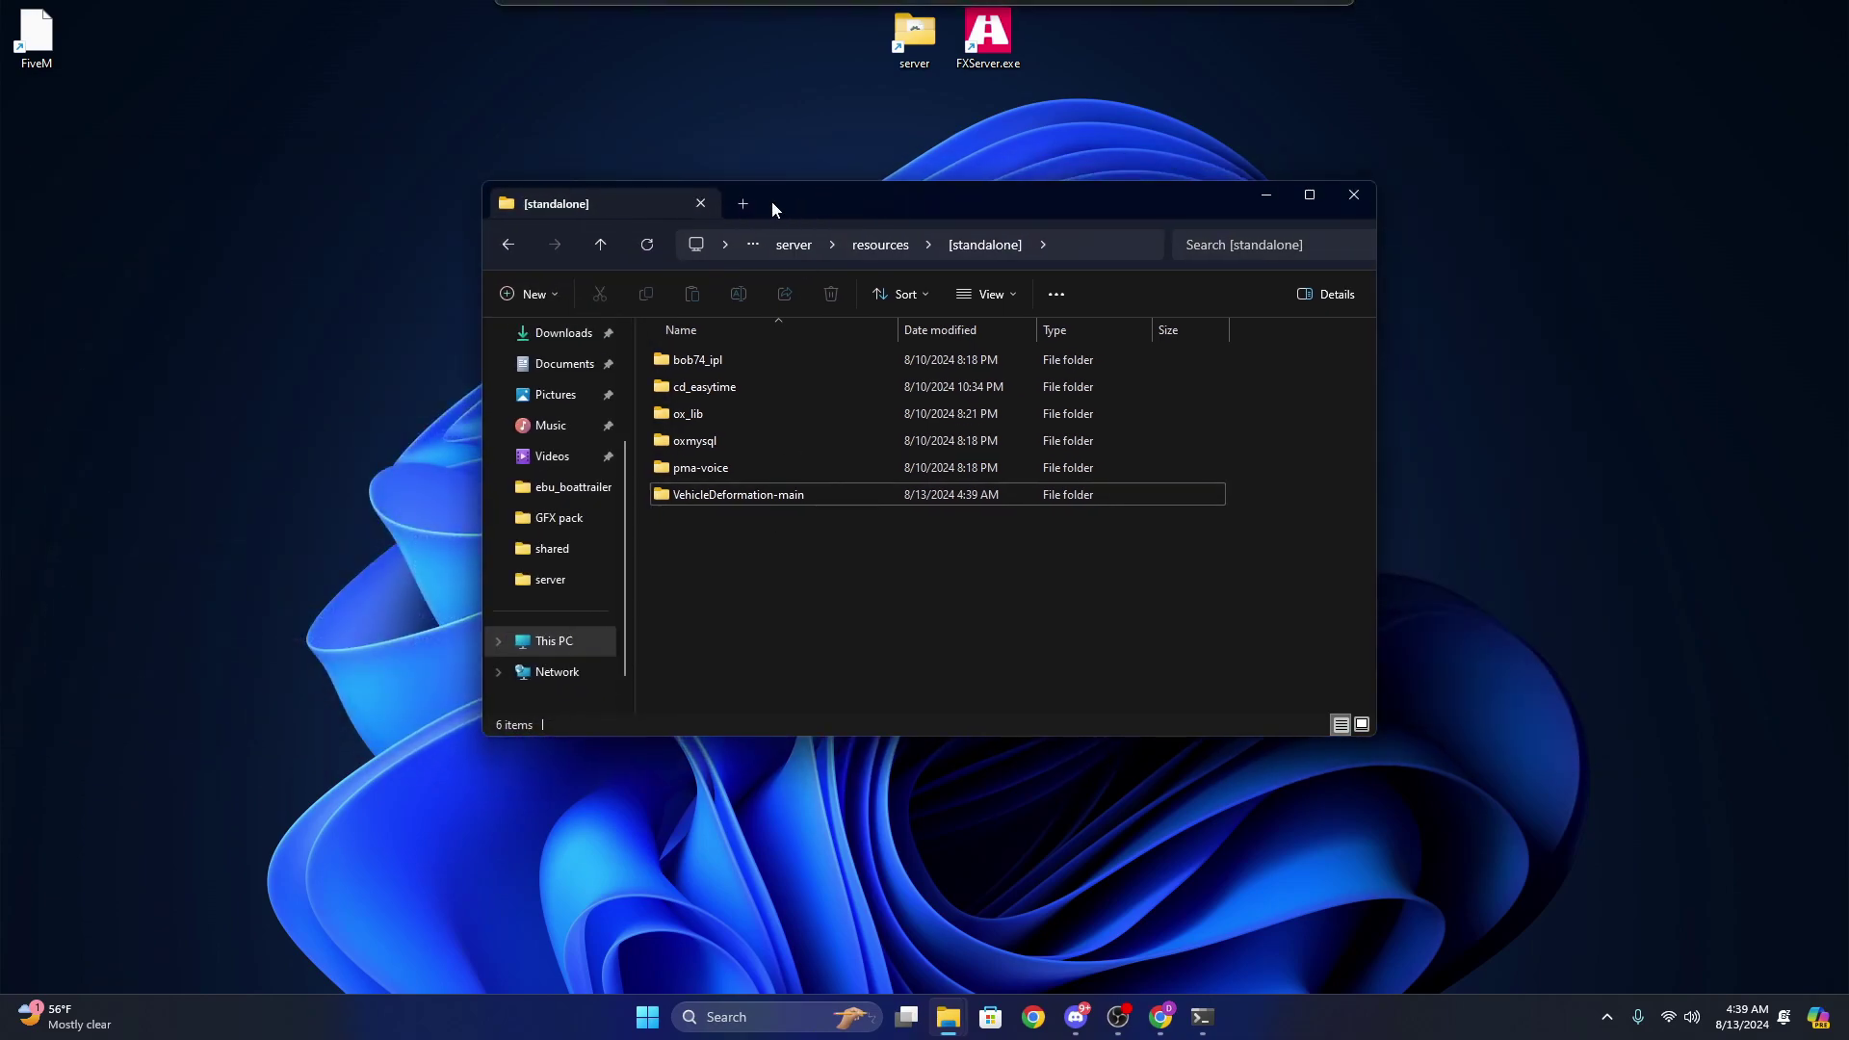
# - Rename the VehicleDeformation-main folder to VehicleDeformation and go back up to the resources folder
pyautogui.click(743, 500)
pyautogui.click(776, 498)
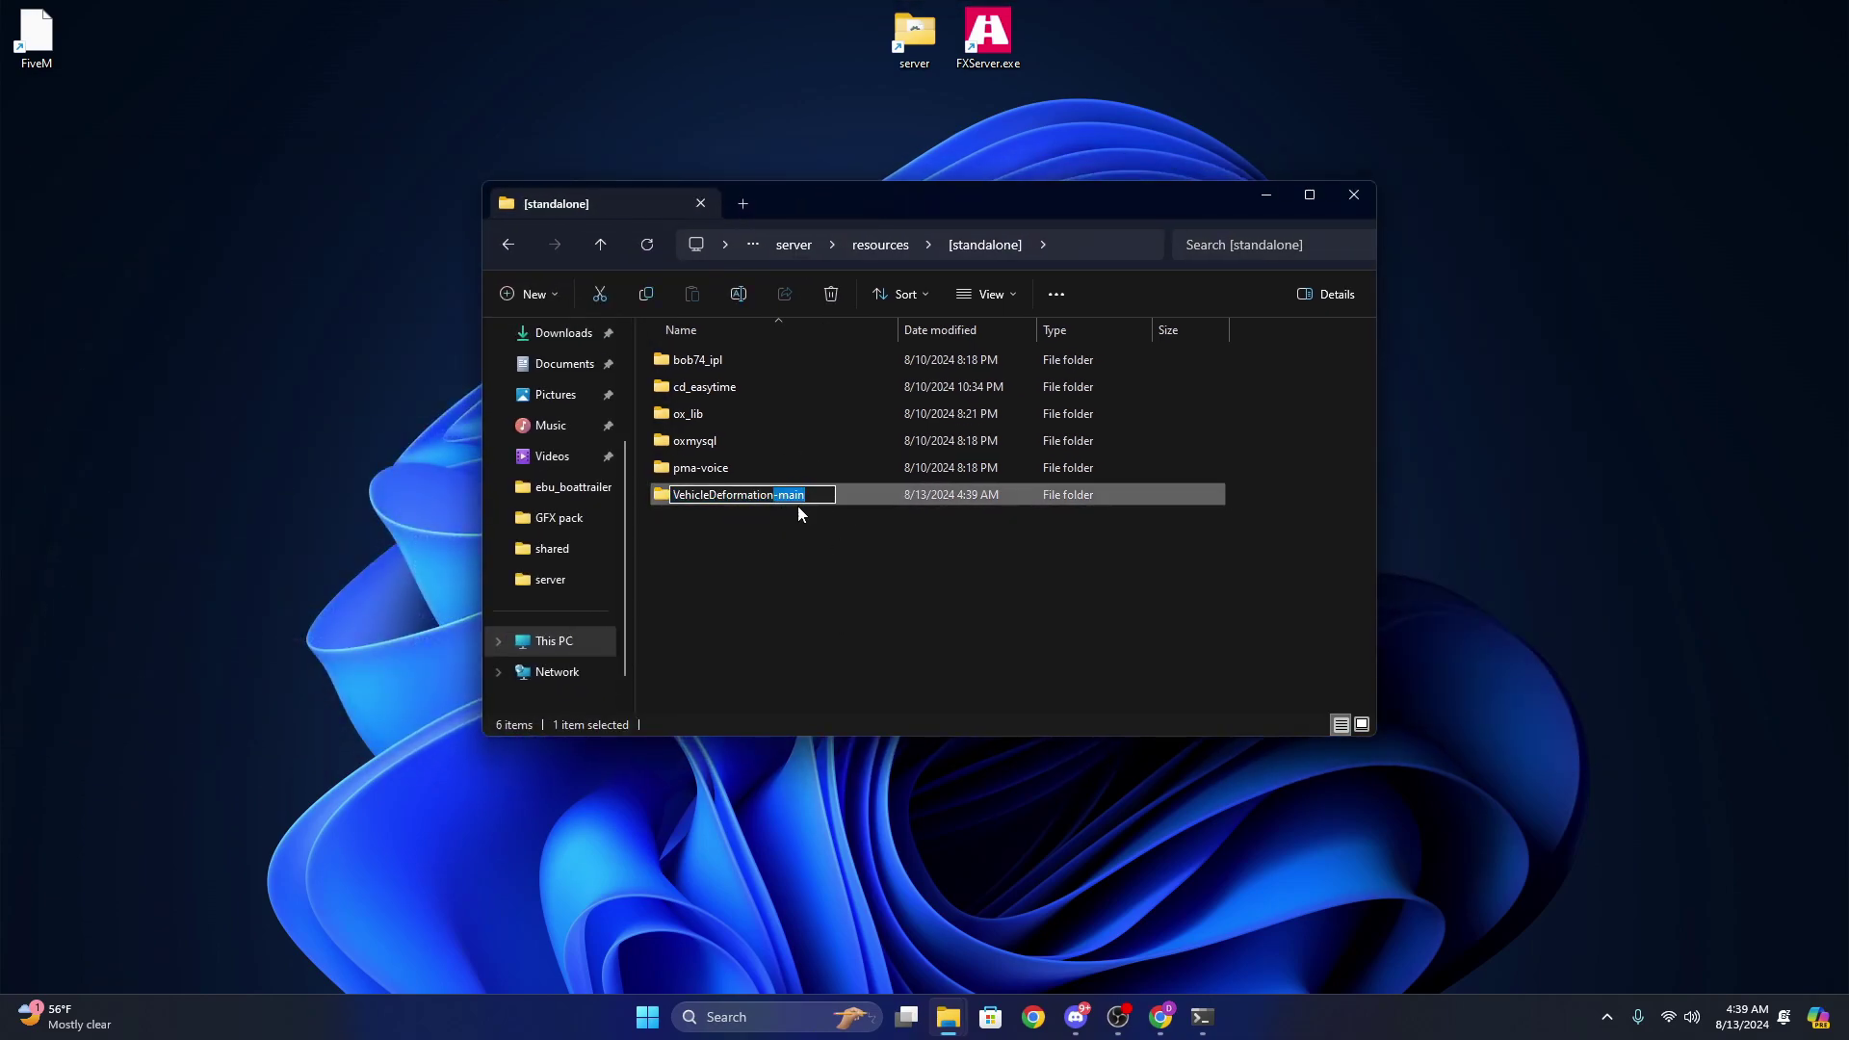
pyautogui.press('BackSpace')
pyautogui.click(782, 569)
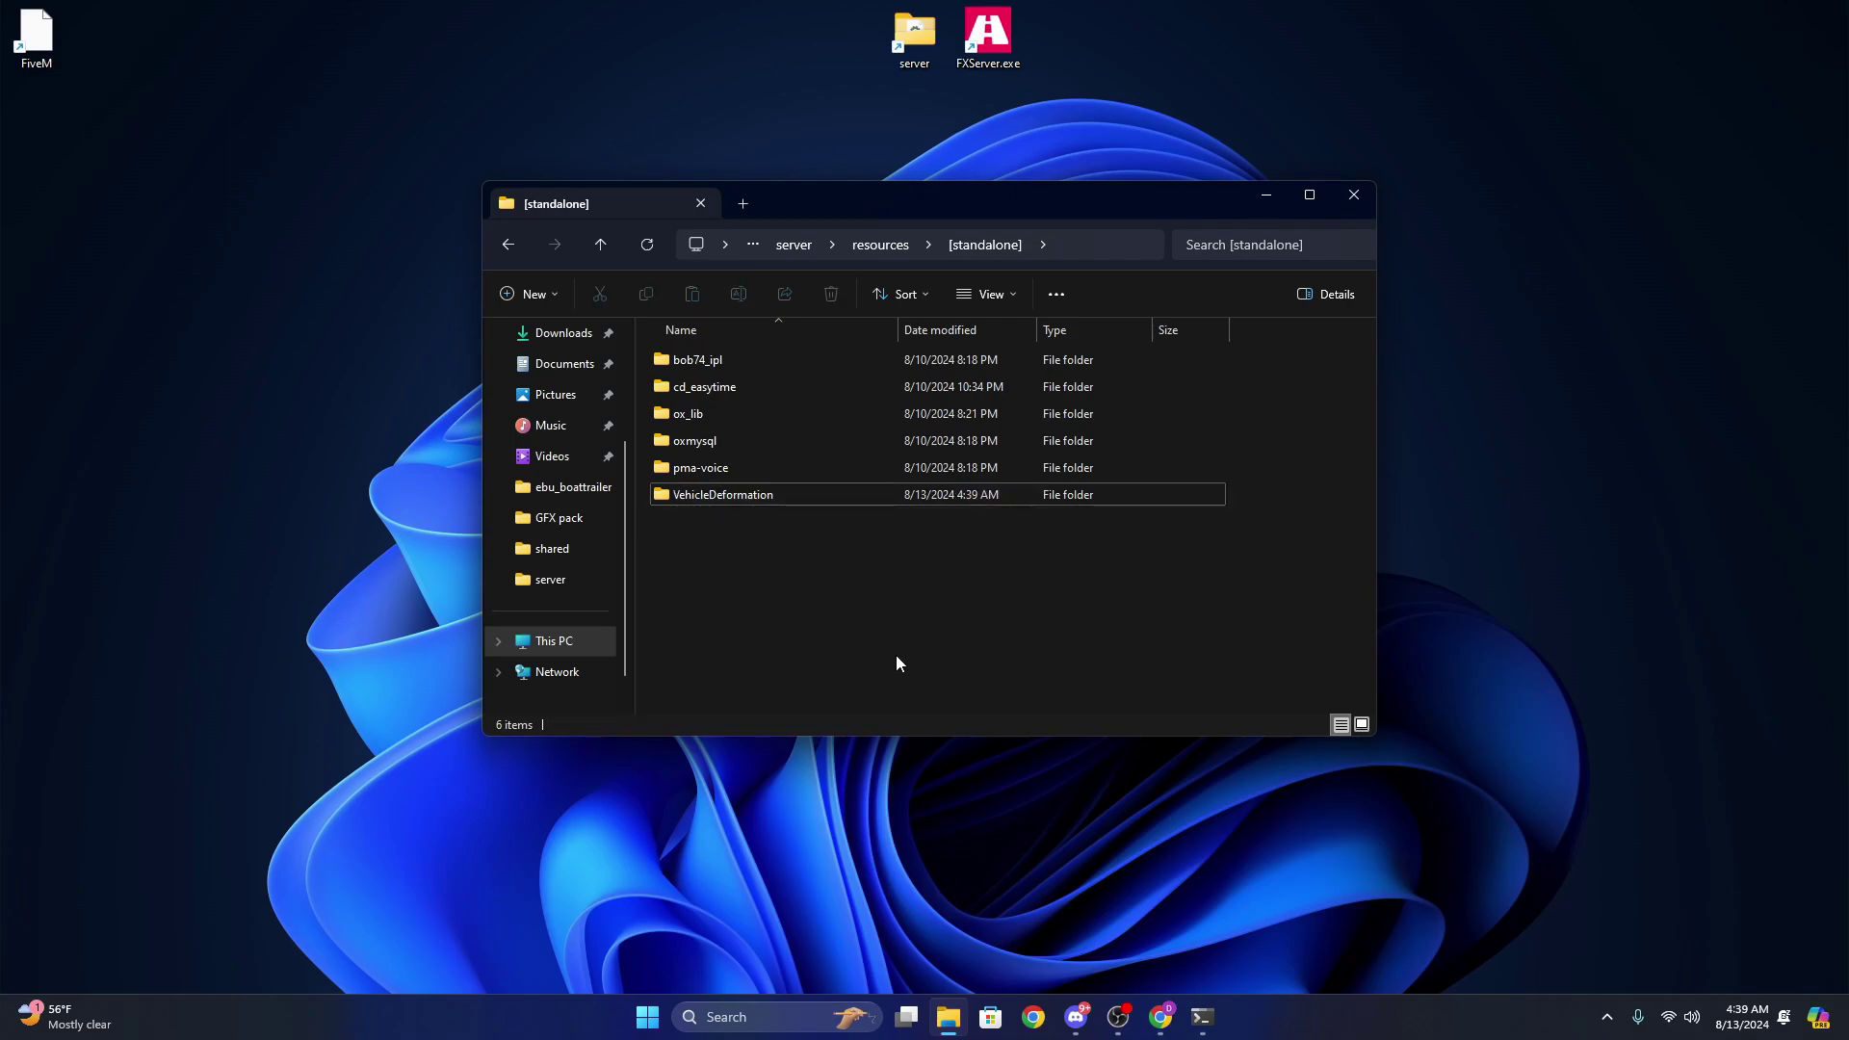
pyautogui.click(599, 244)
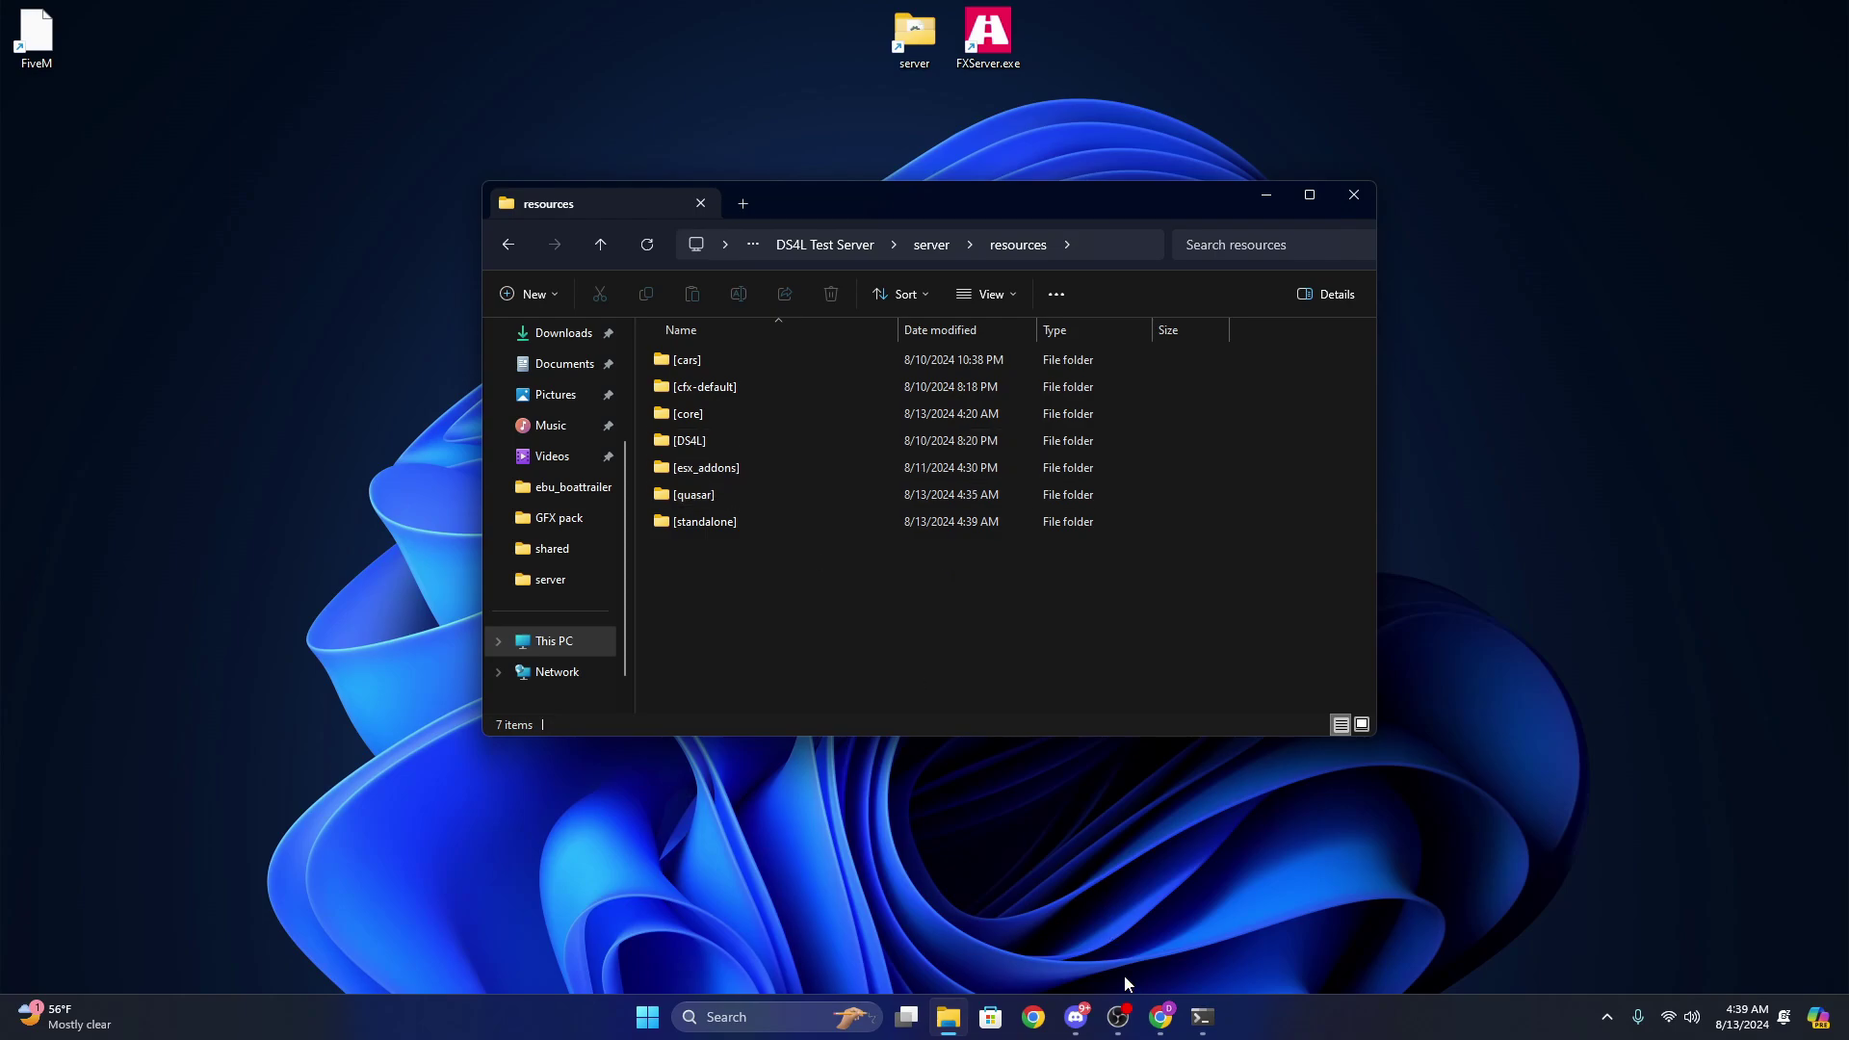
# - Open the txAdmin Live Console in the browser and restart the server, confirming the restart
pyautogui.click(1160, 1016)
pyautogui.click(108, 267)
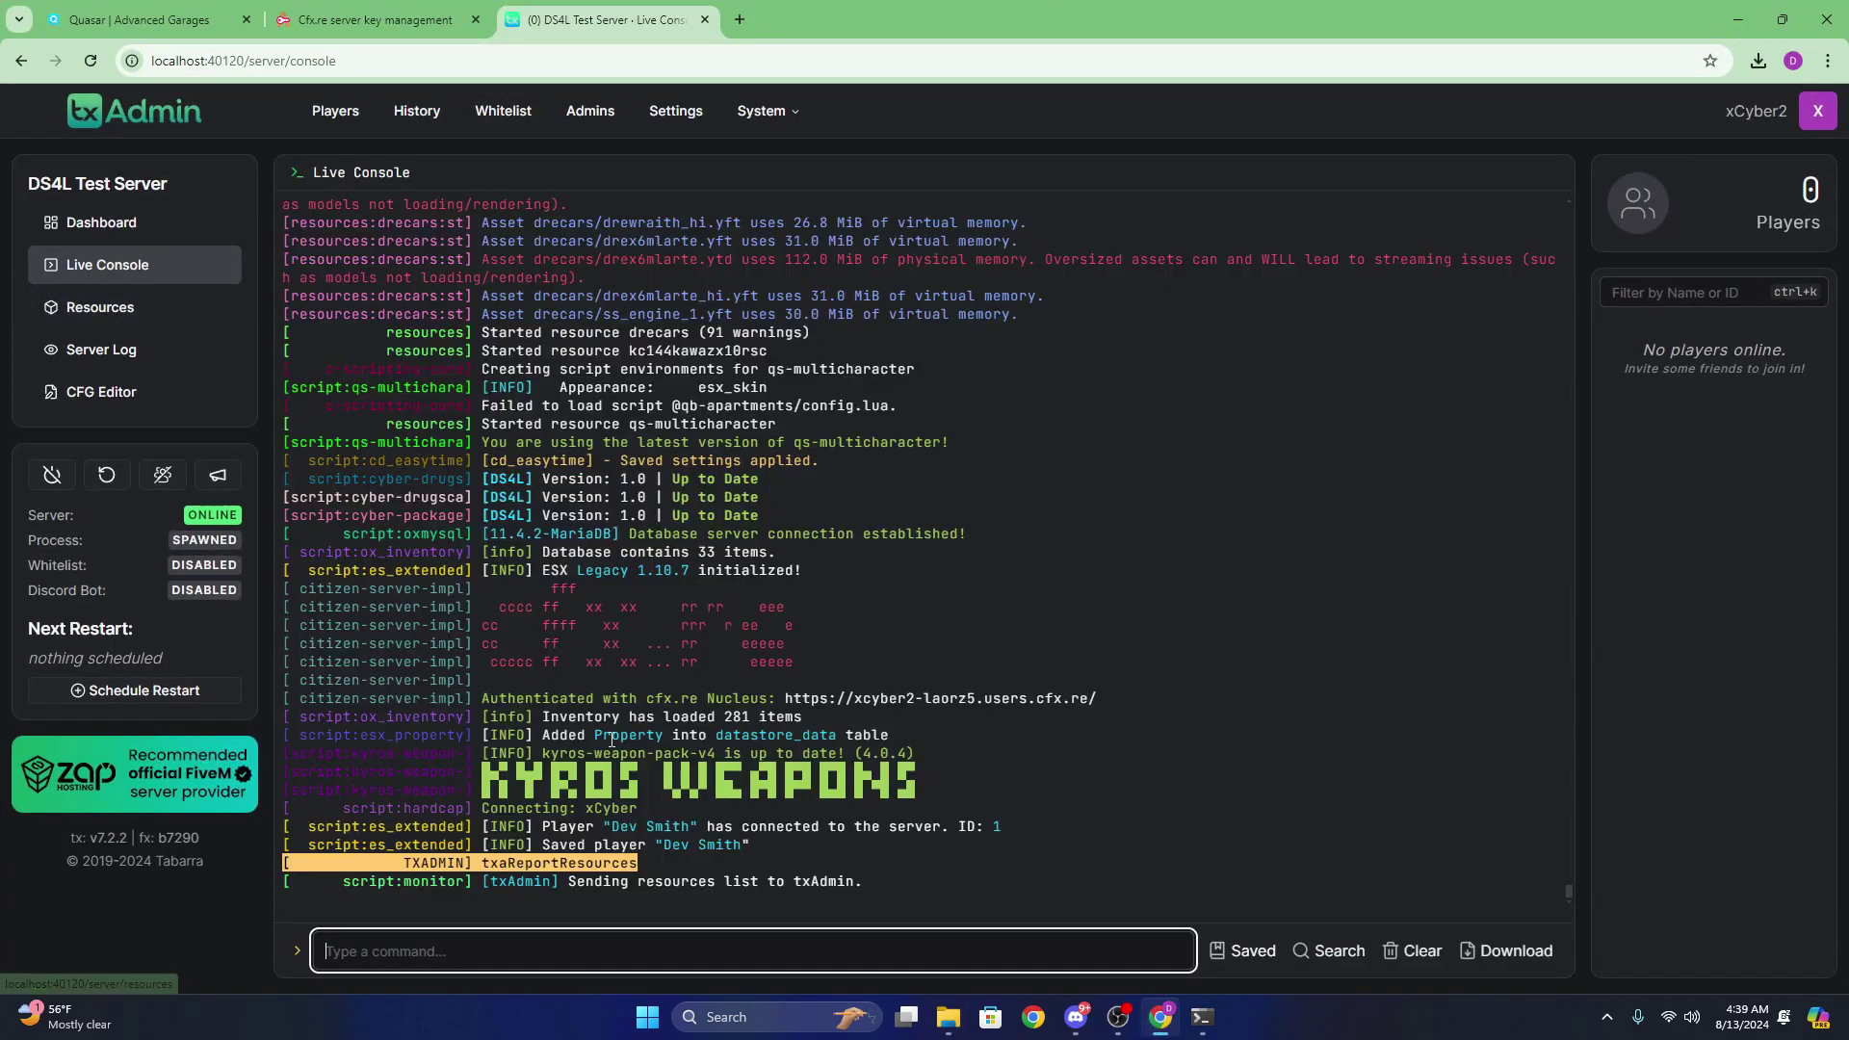
pyautogui.click(107, 476)
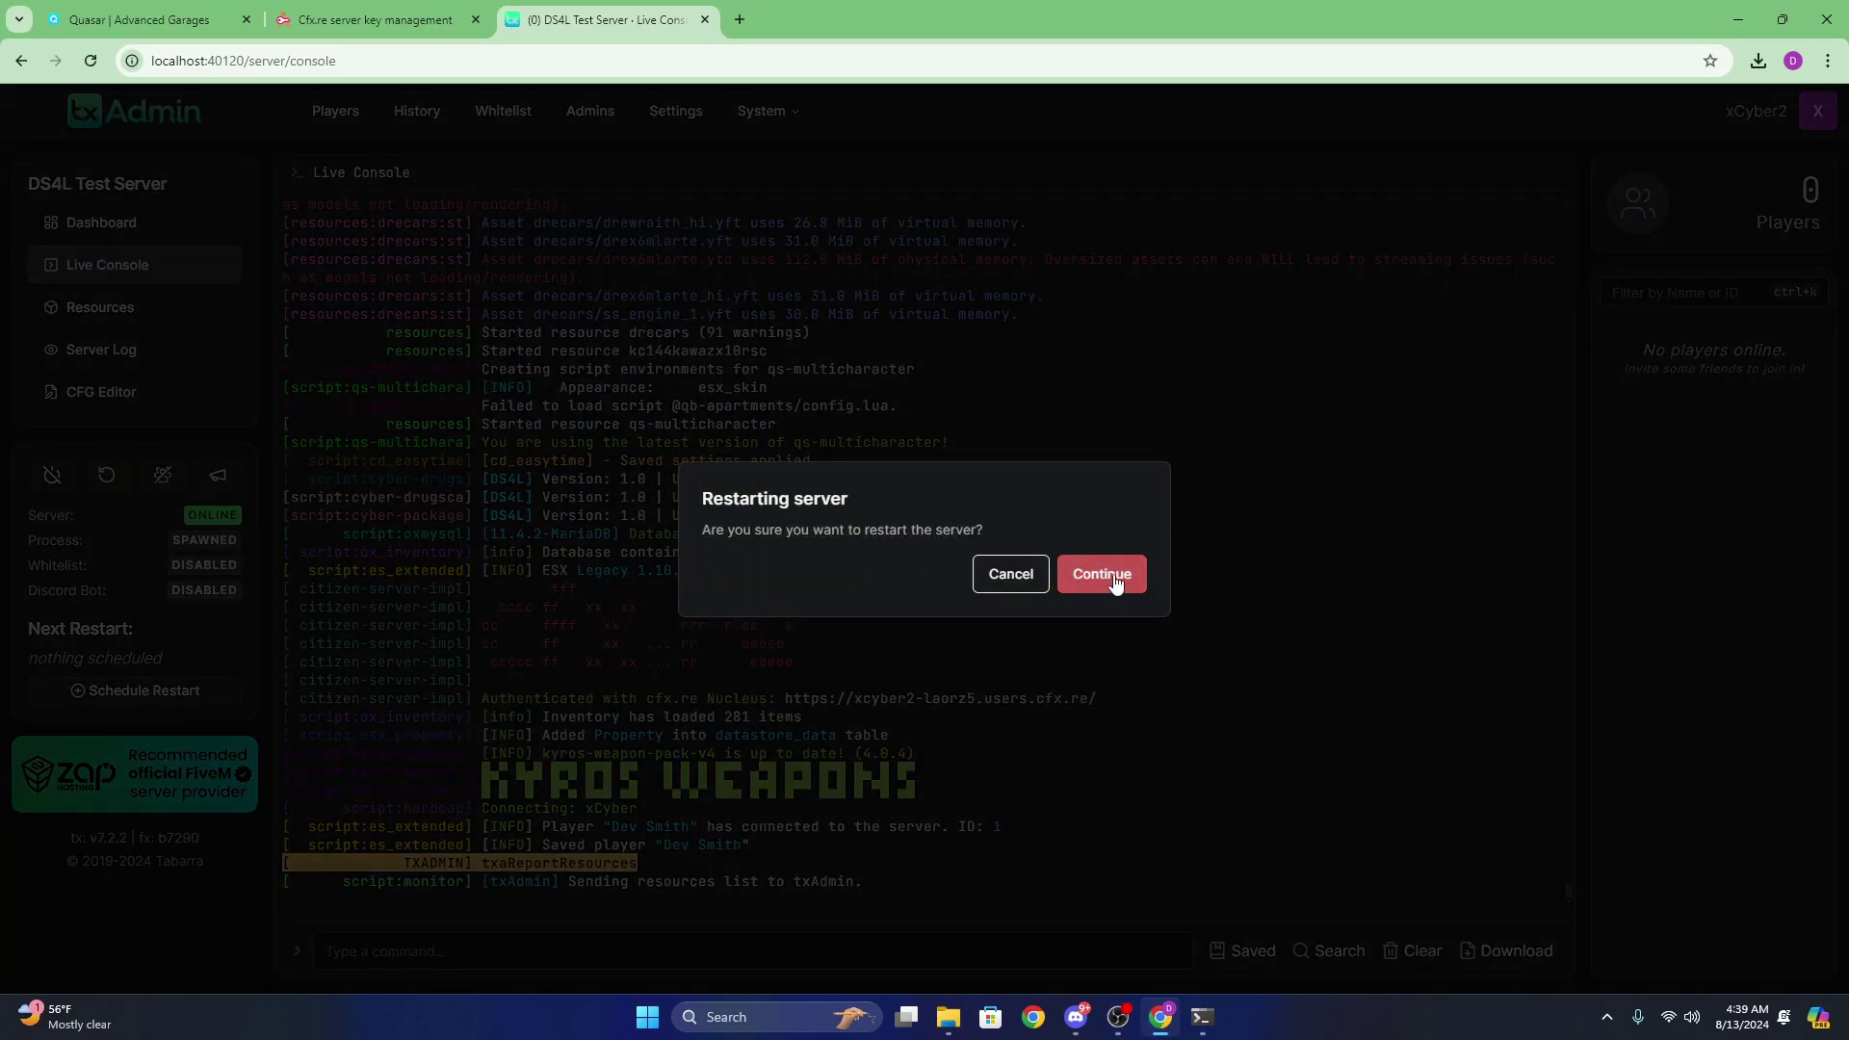
pyautogui.click(1103, 575)
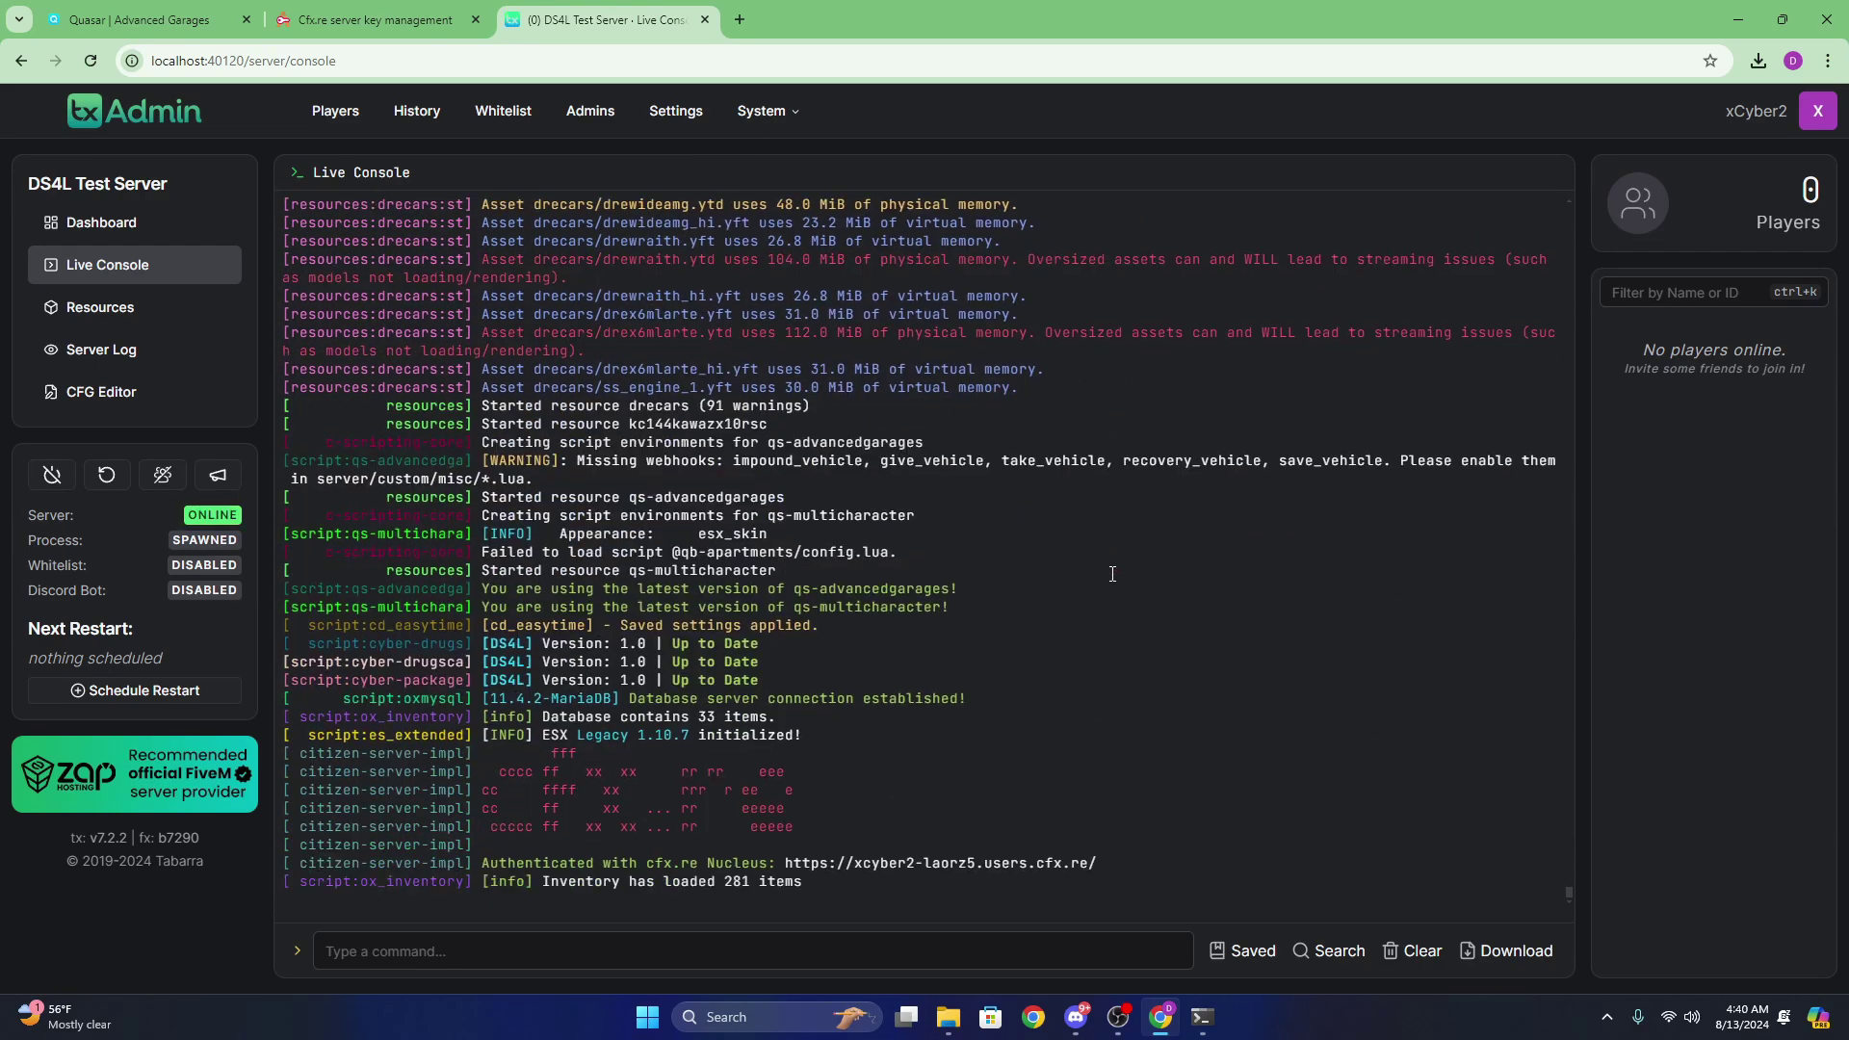
# - Minimize the browser, connect to DS4L Test Server in FiveM and spawn the character at the previous spawn location in the selector
pyautogui.click(1758, 21)
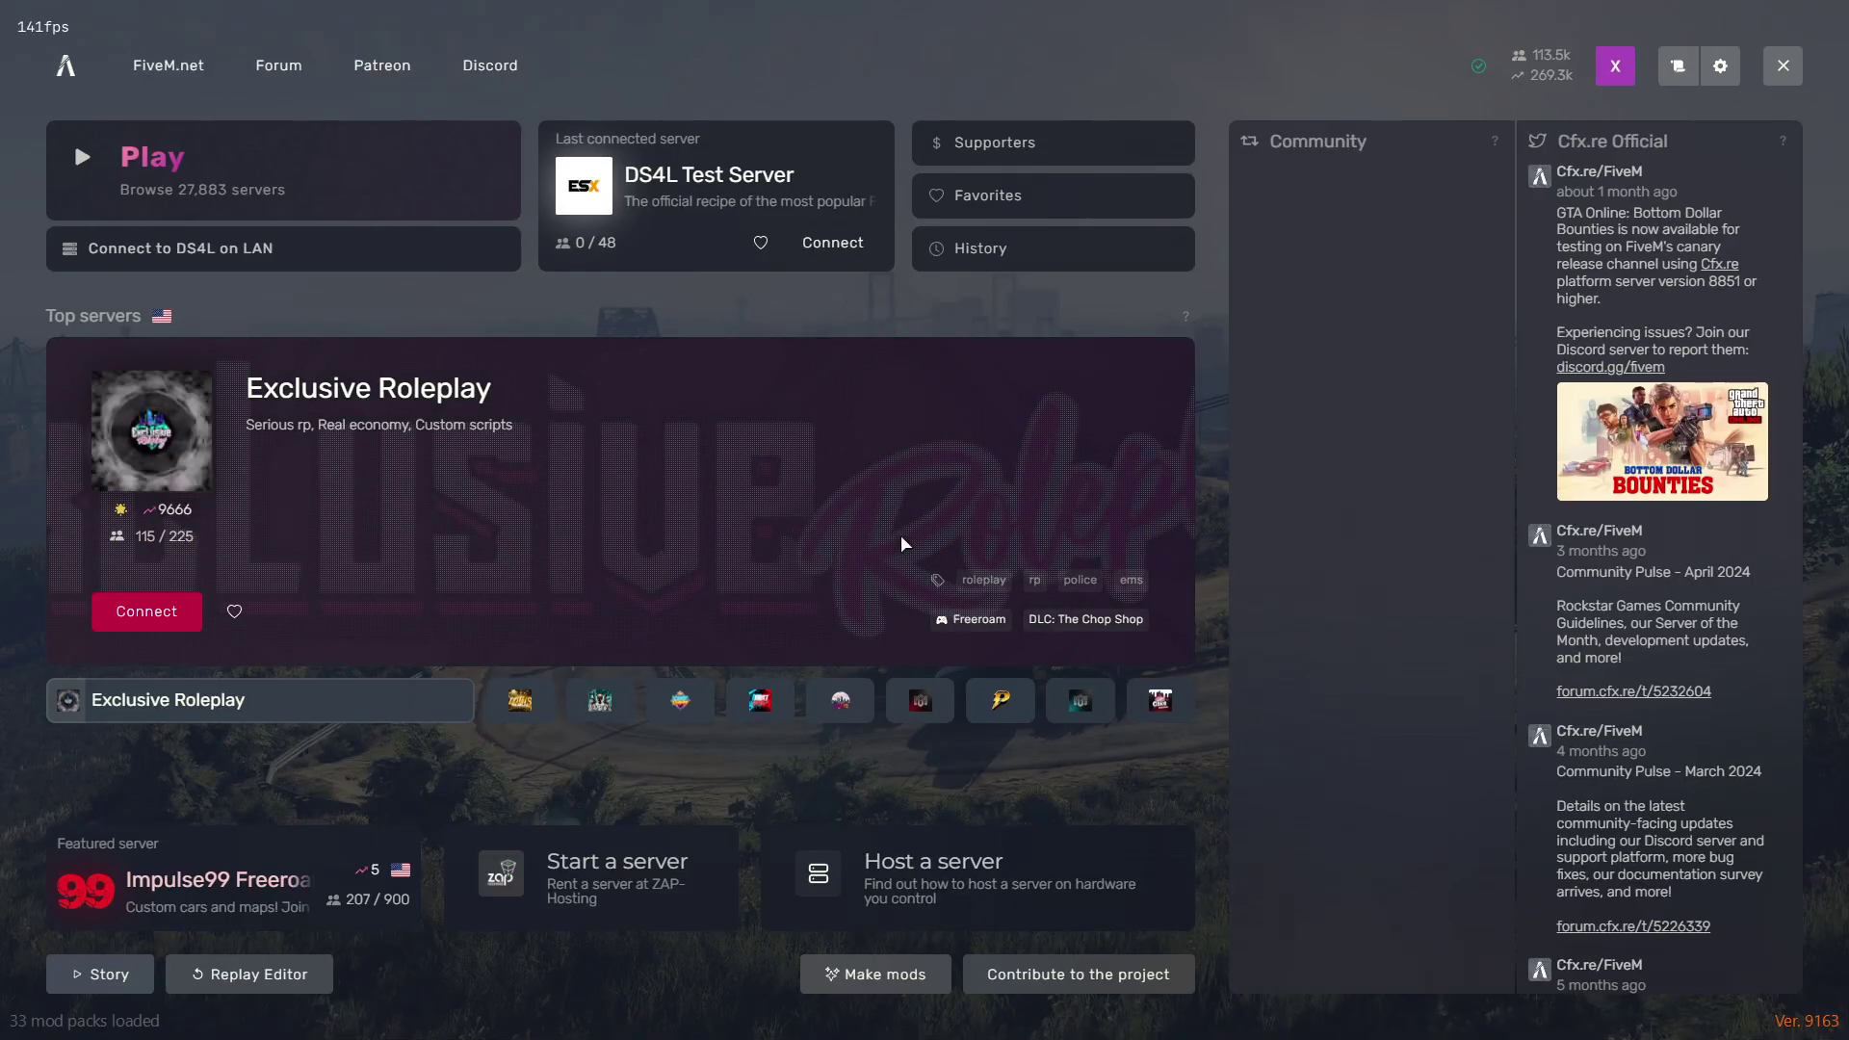
pyautogui.click(832, 246)
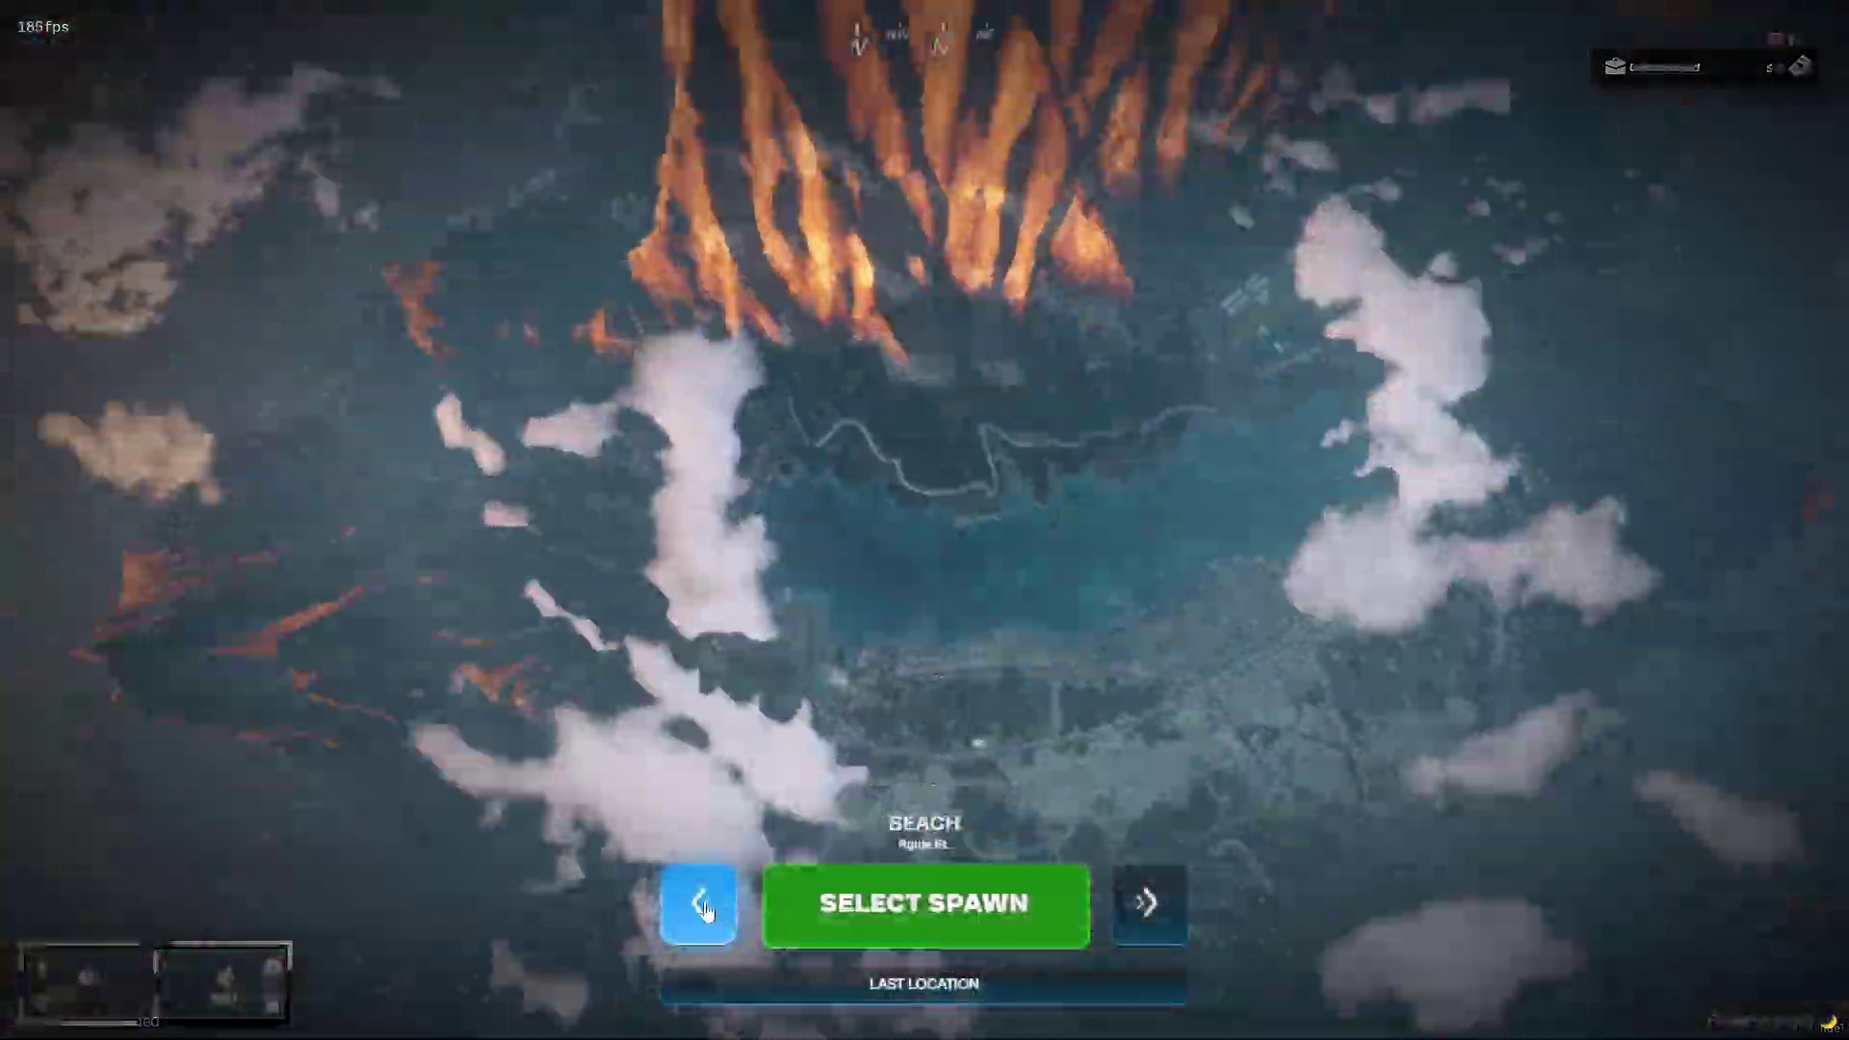
pyautogui.click(702, 910)
pyautogui.click(848, 913)
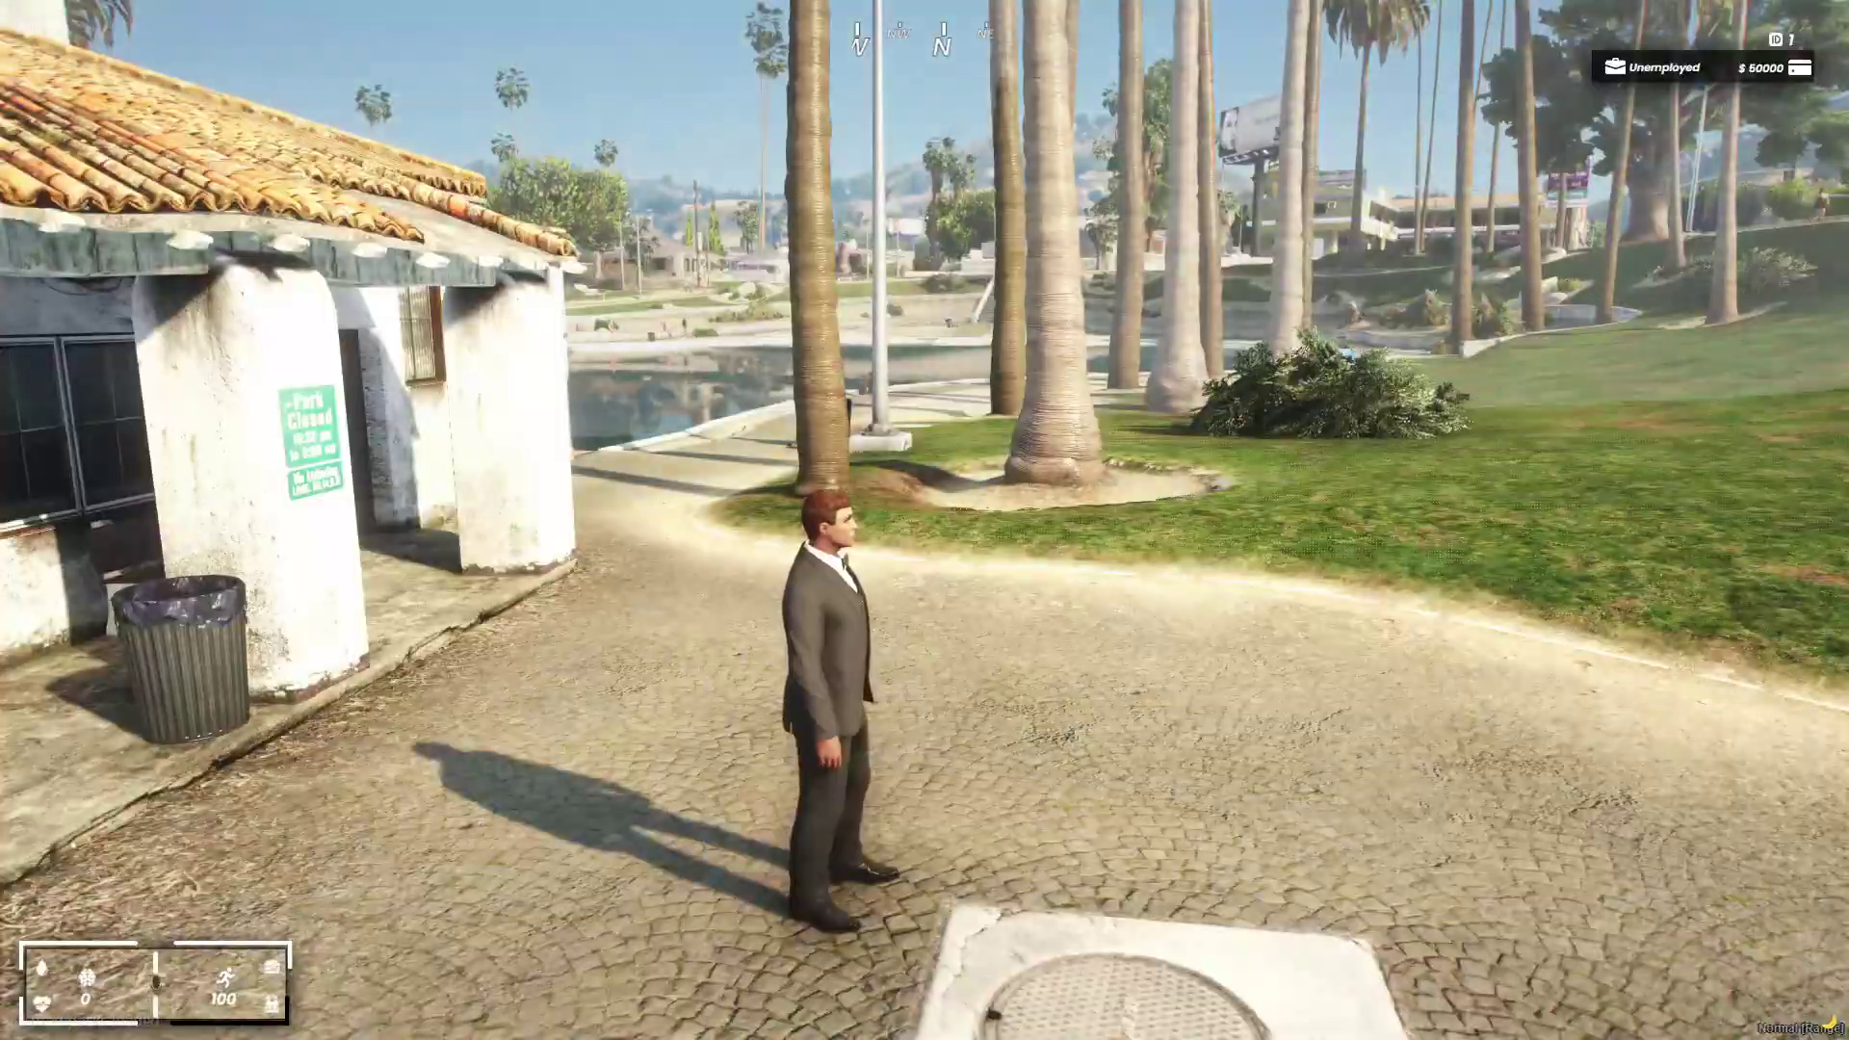
# - Set a map waypoint at Mirror Park Parking, close the map and teleport the character there
pyautogui.press('Escape')
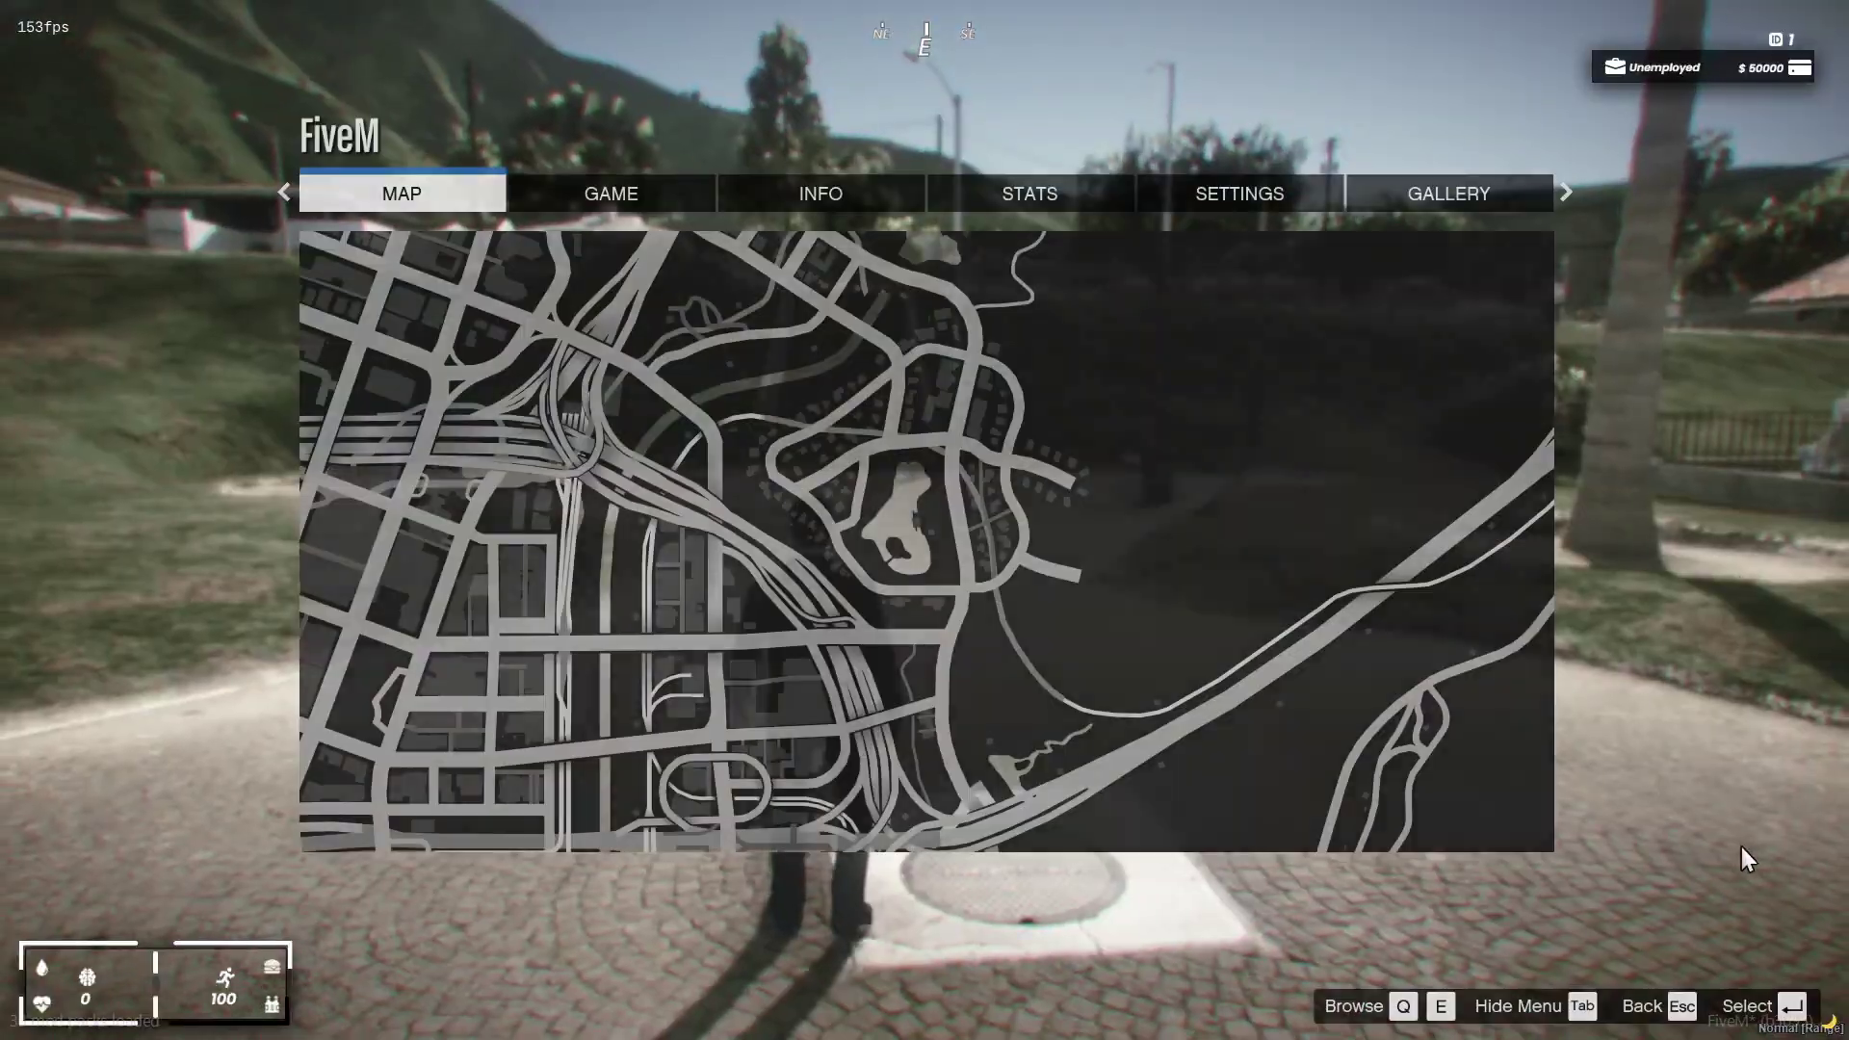
pyautogui.click(1053, 569)
pyautogui.scroll(-5, 1125, 644)
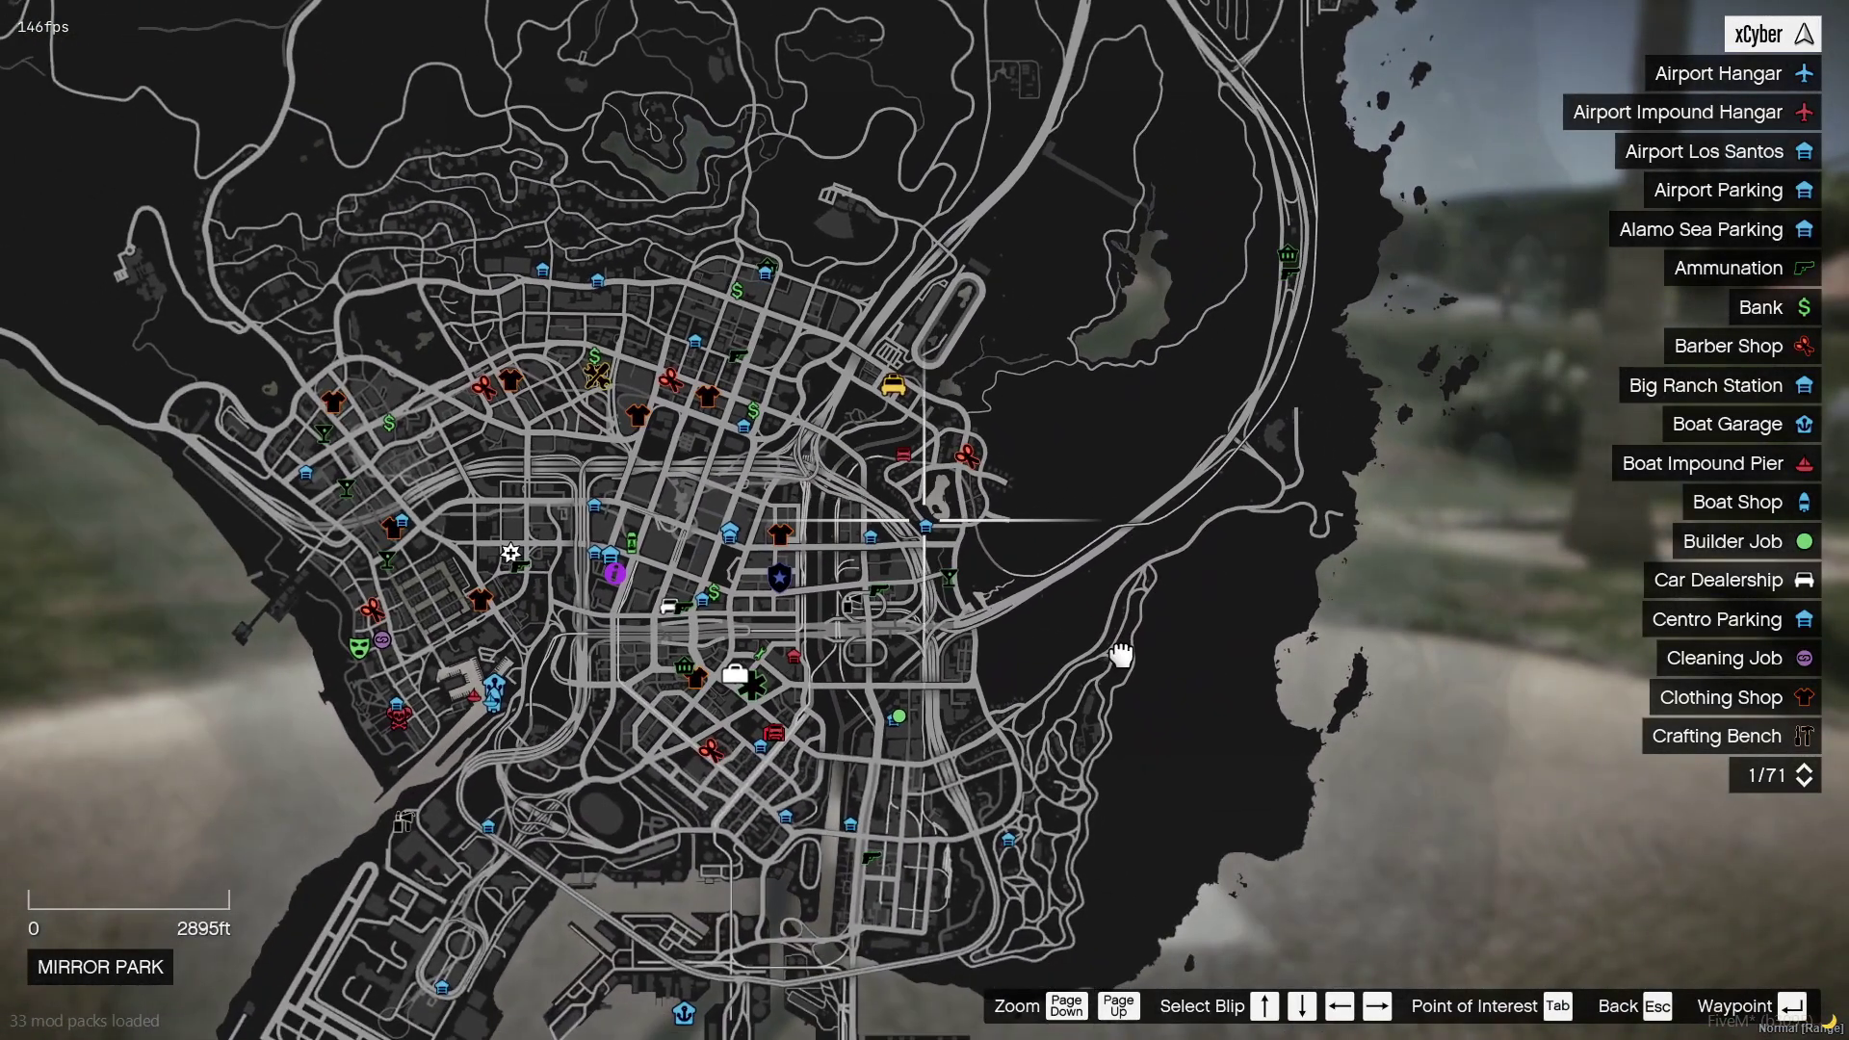
pyautogui.scroll(6, 1098, 633)
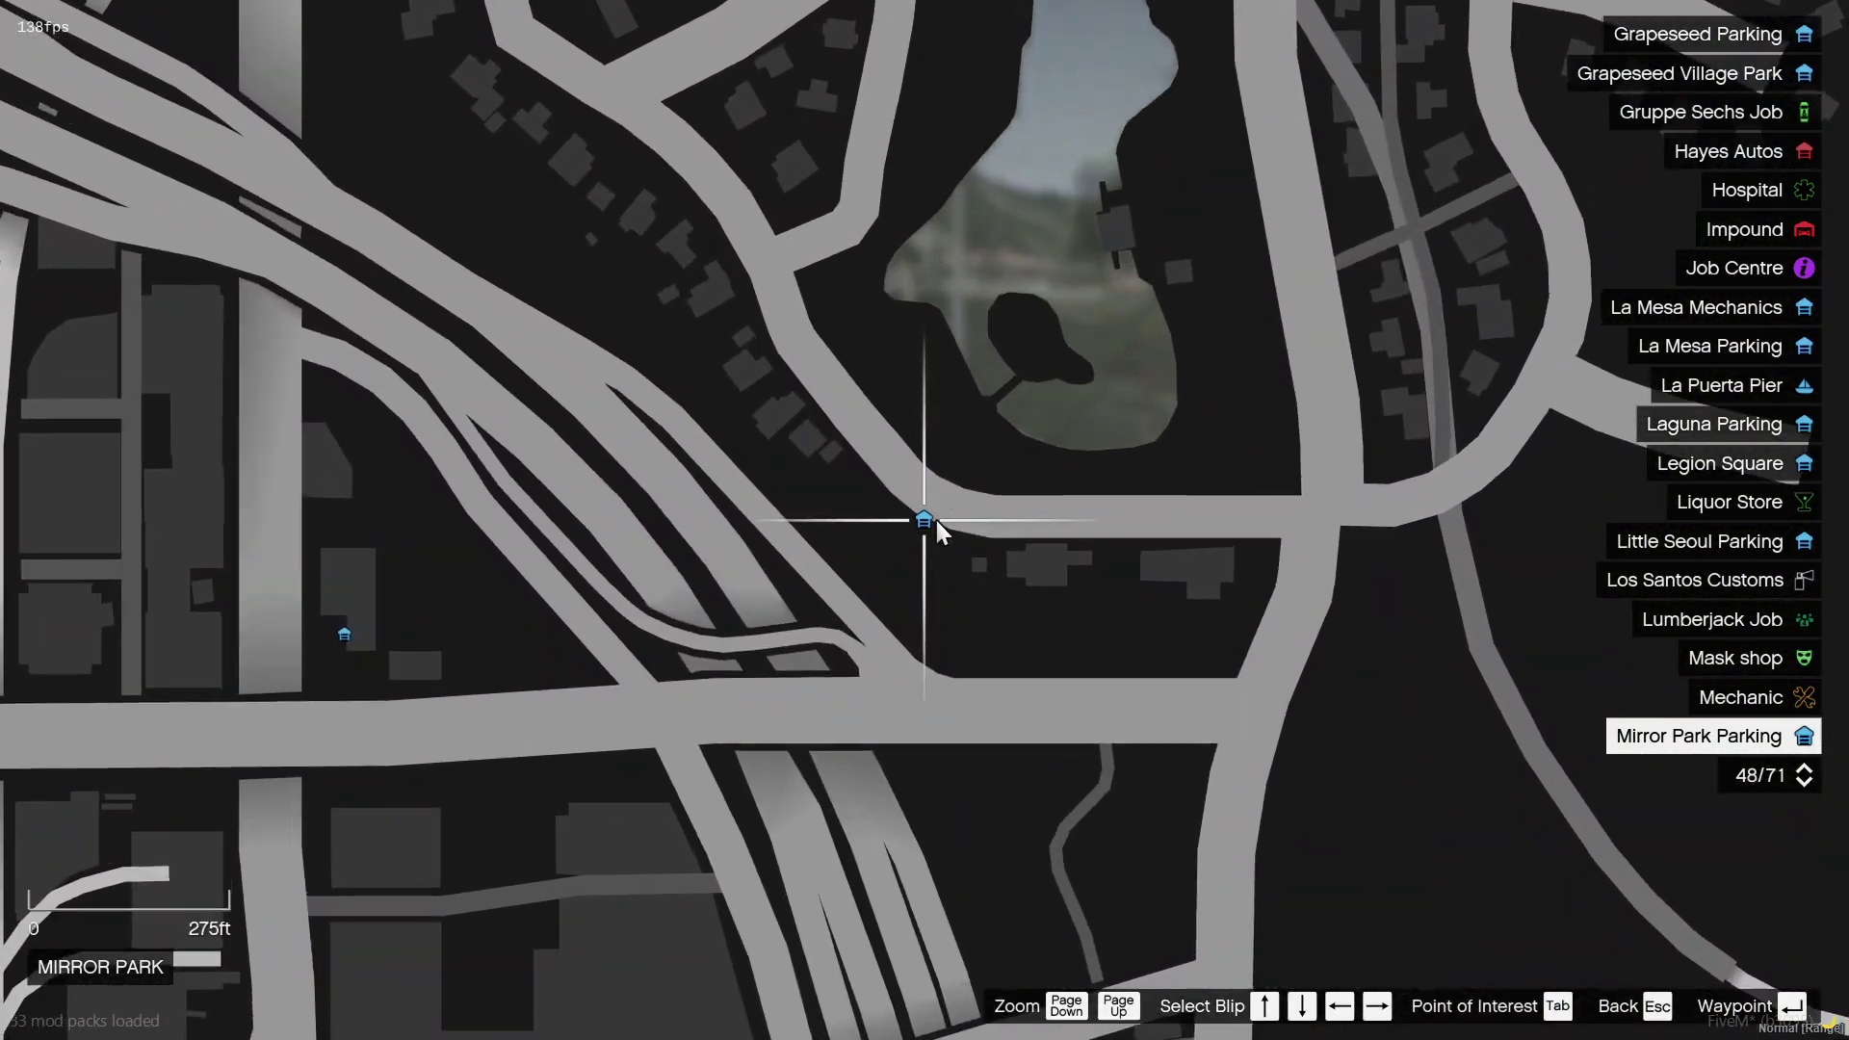
pyautogui.click(937, 521)
pyautogui.press('Escape')
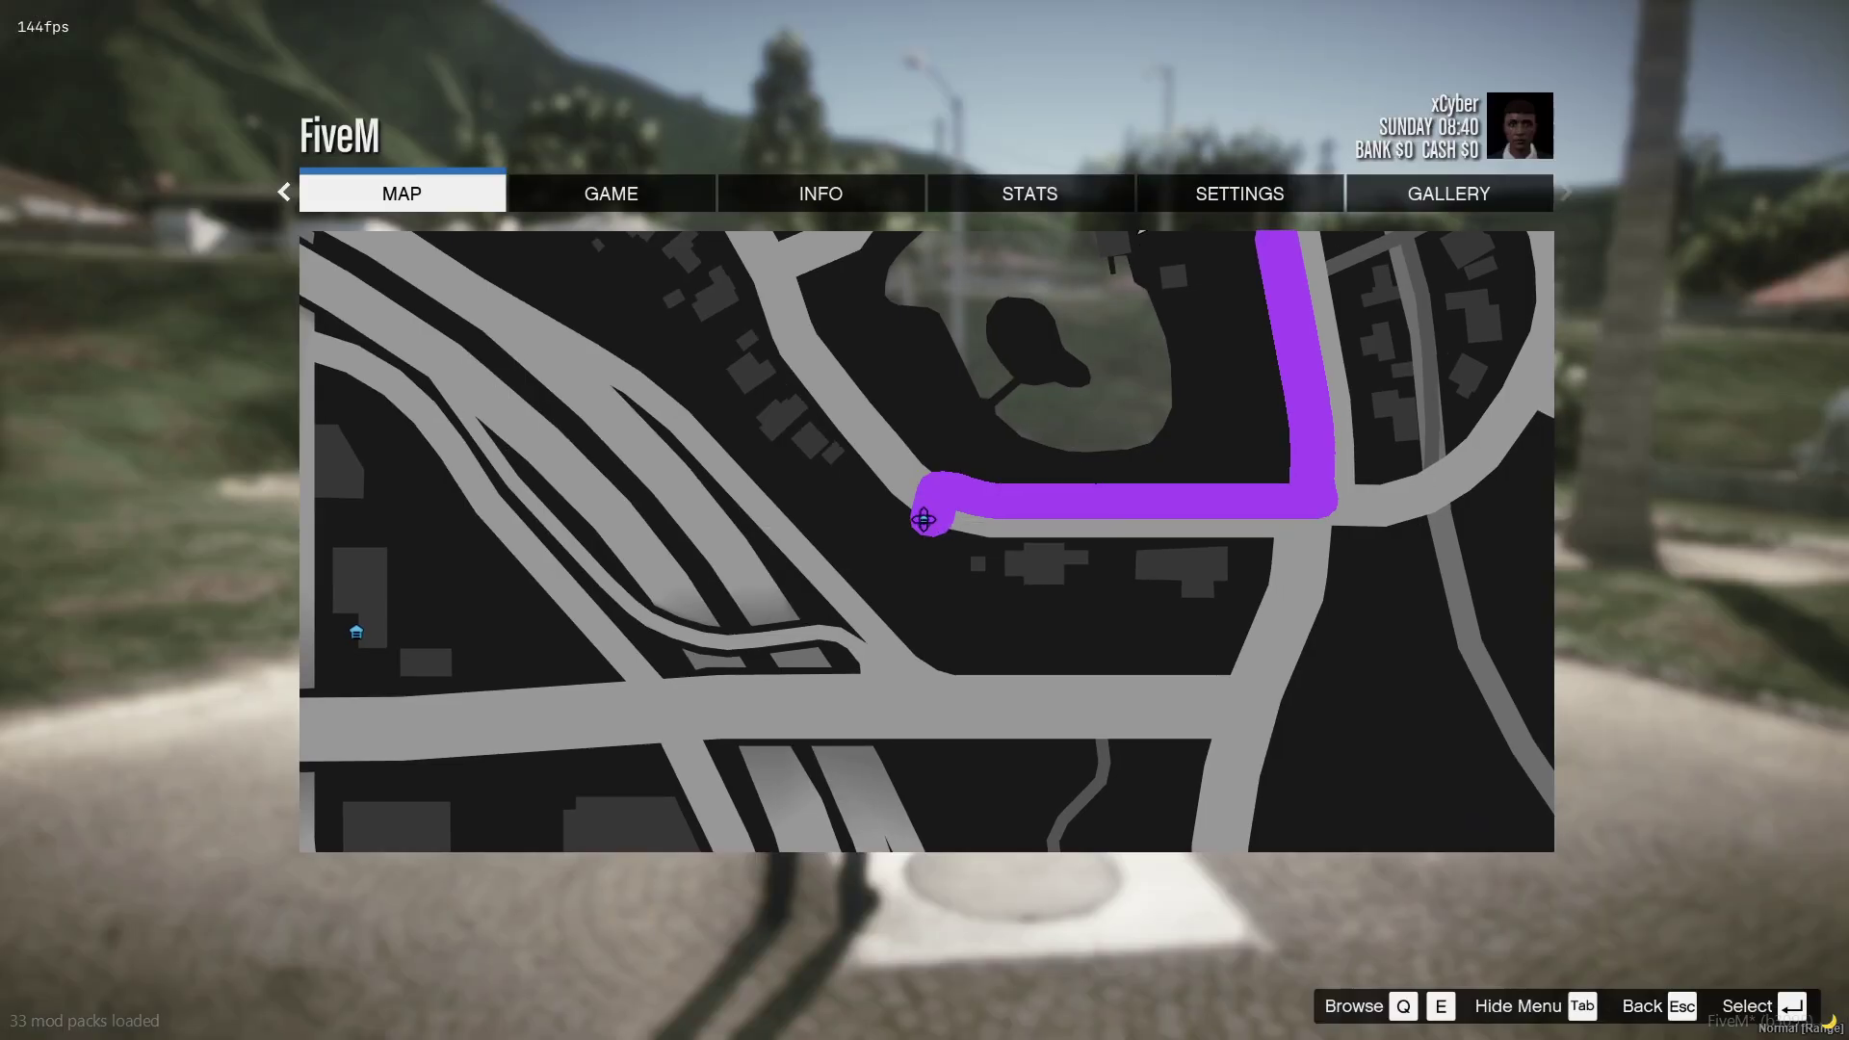
pyautogui.press('Escape')
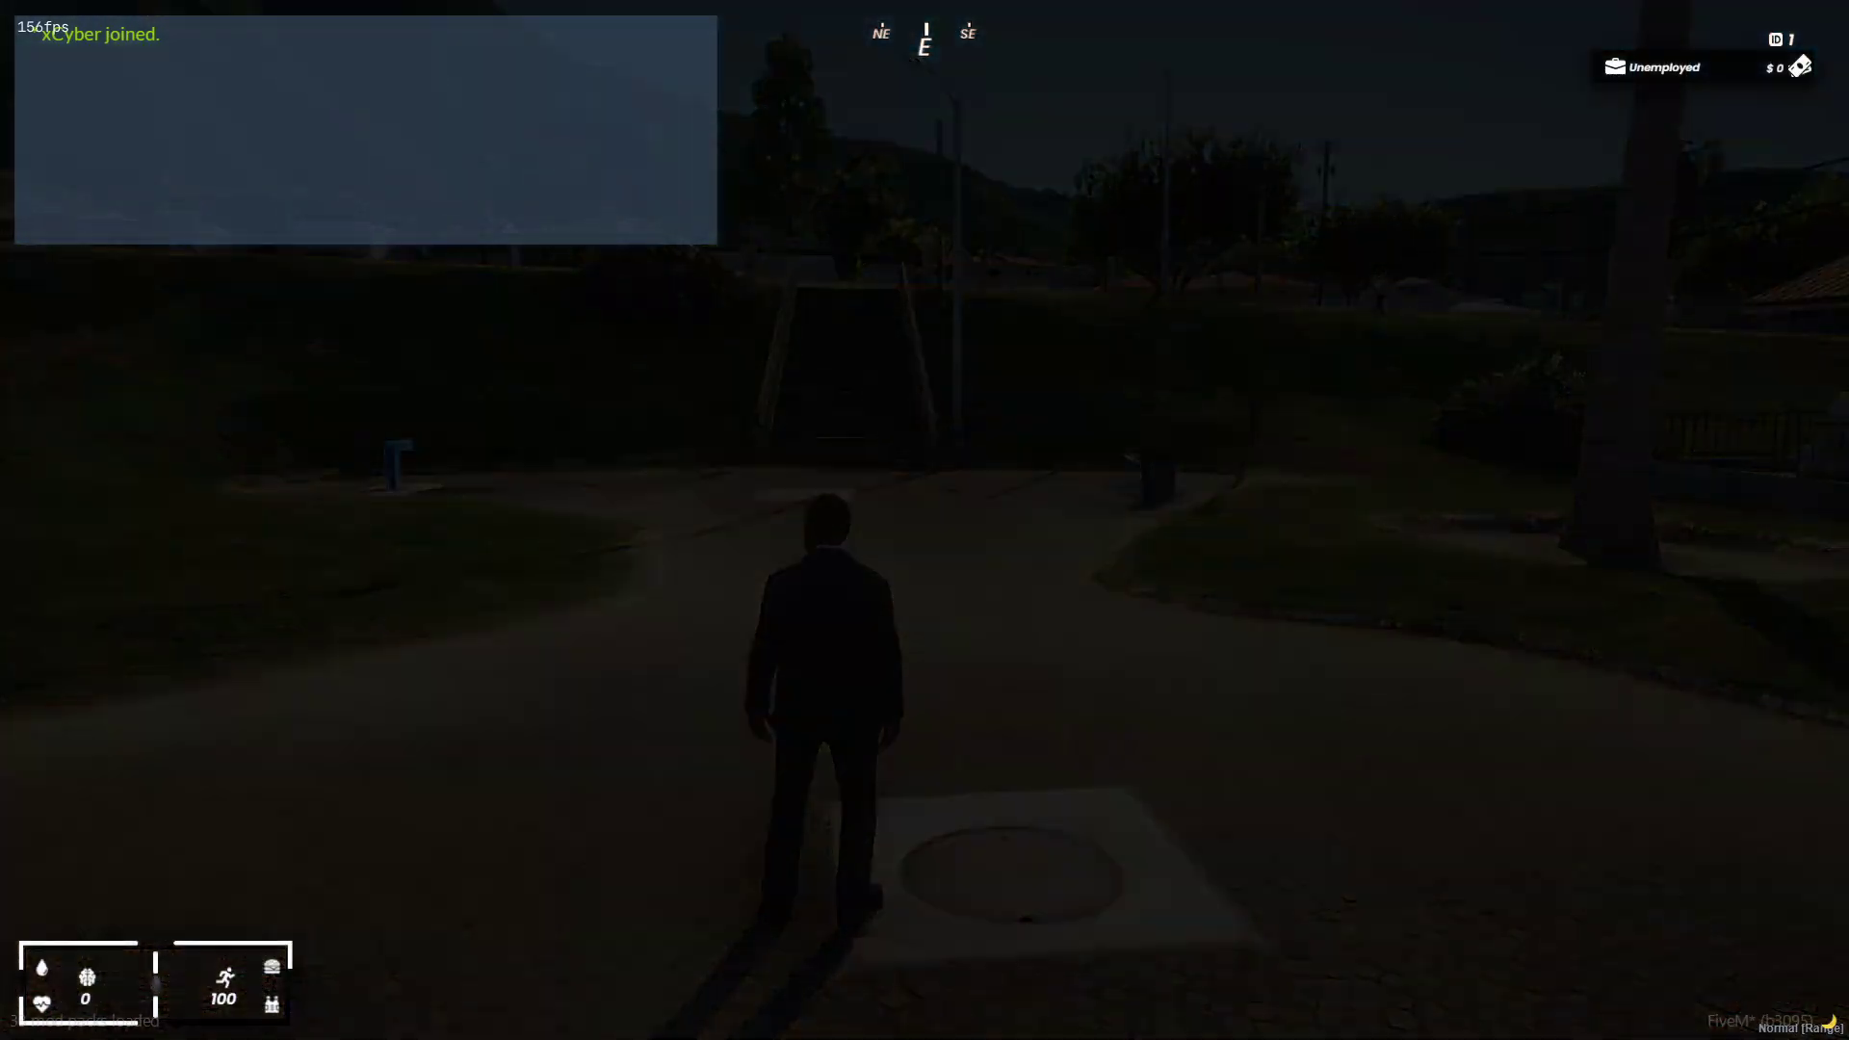
# - Walk to the parking booth, try to open the garage and look around the parking lot
pyautogui.press('w')
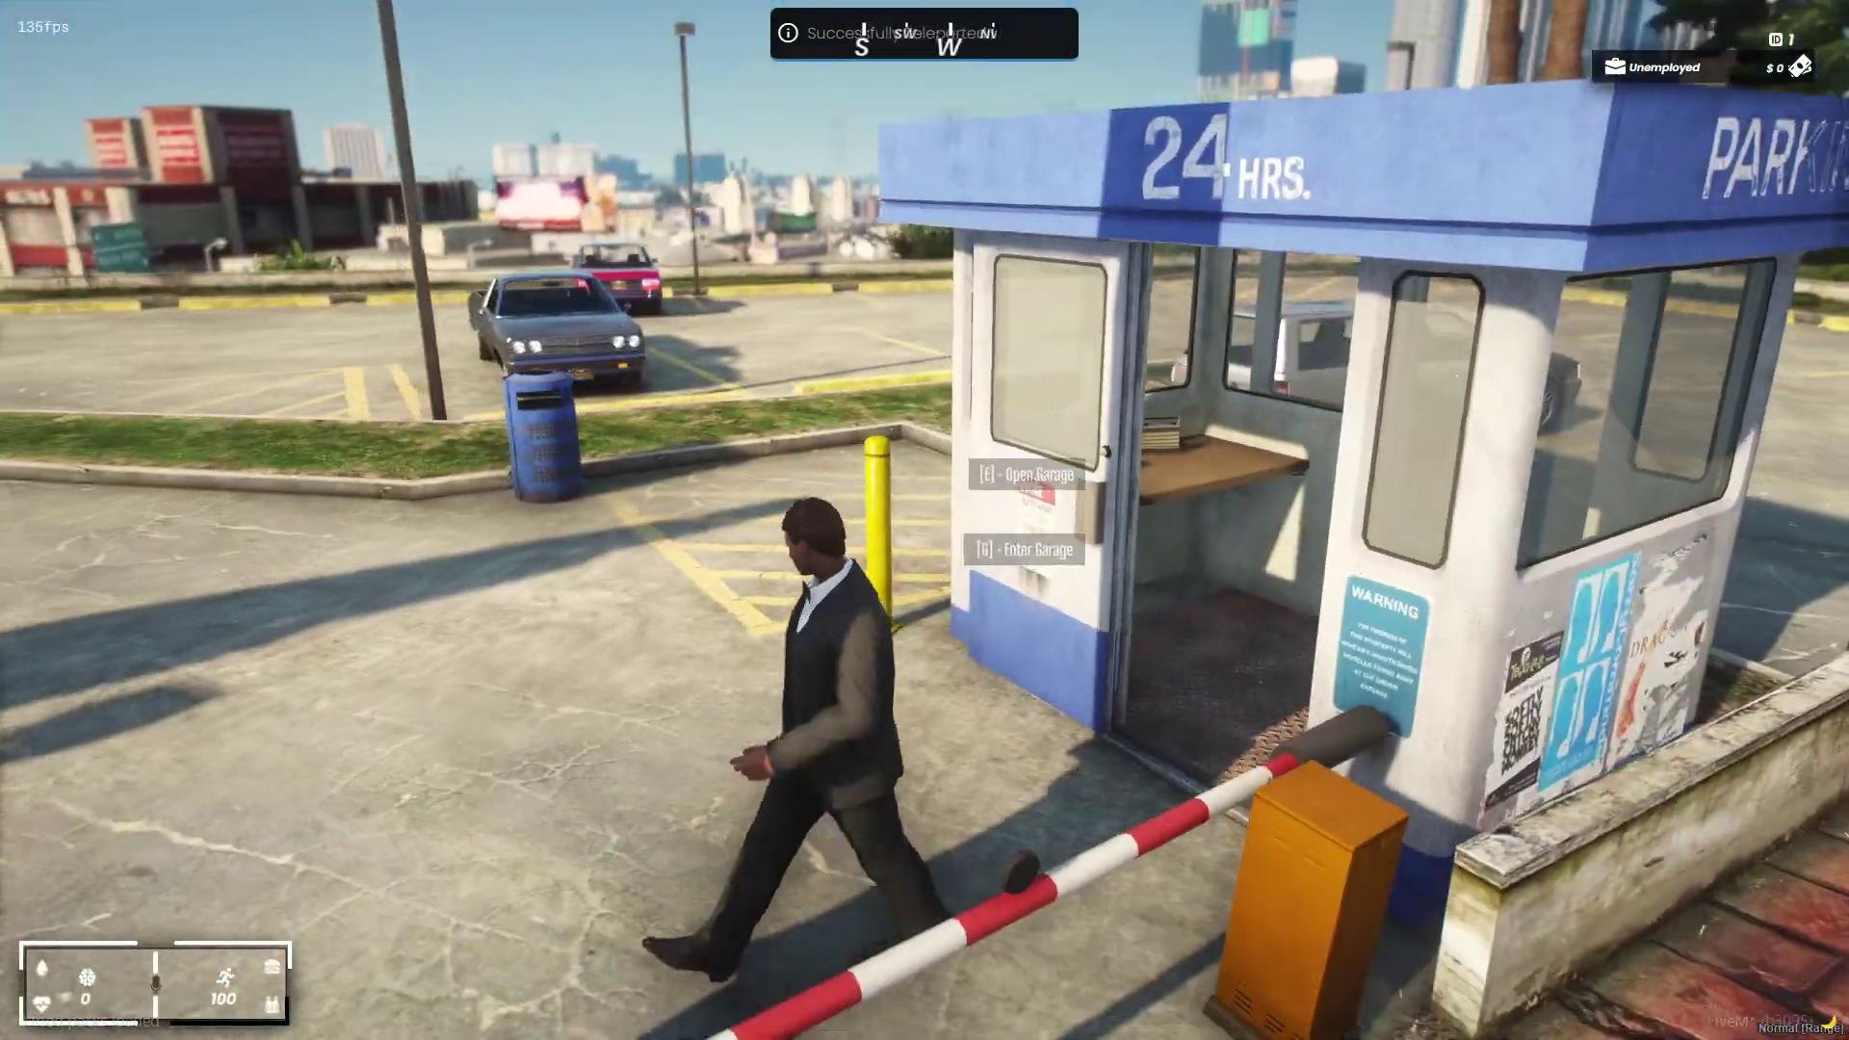
pyautogui.press('w')
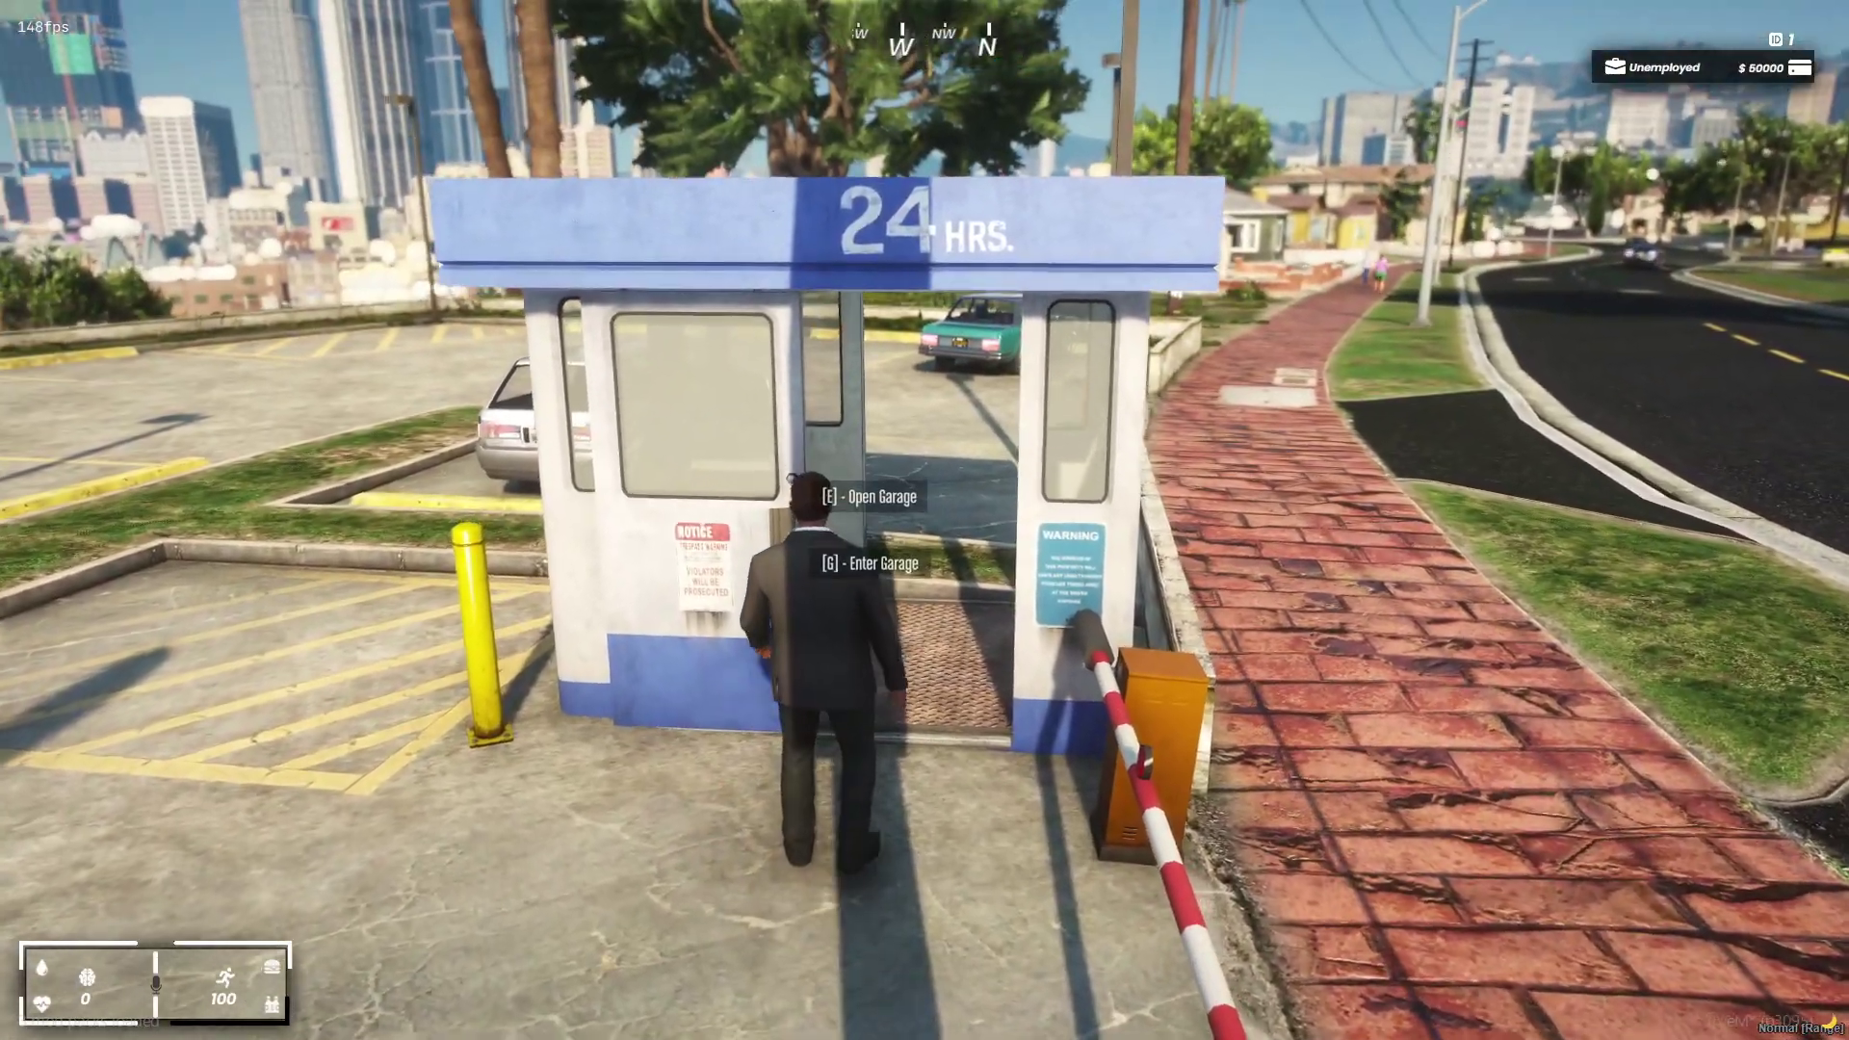
pyautogui.press('e')
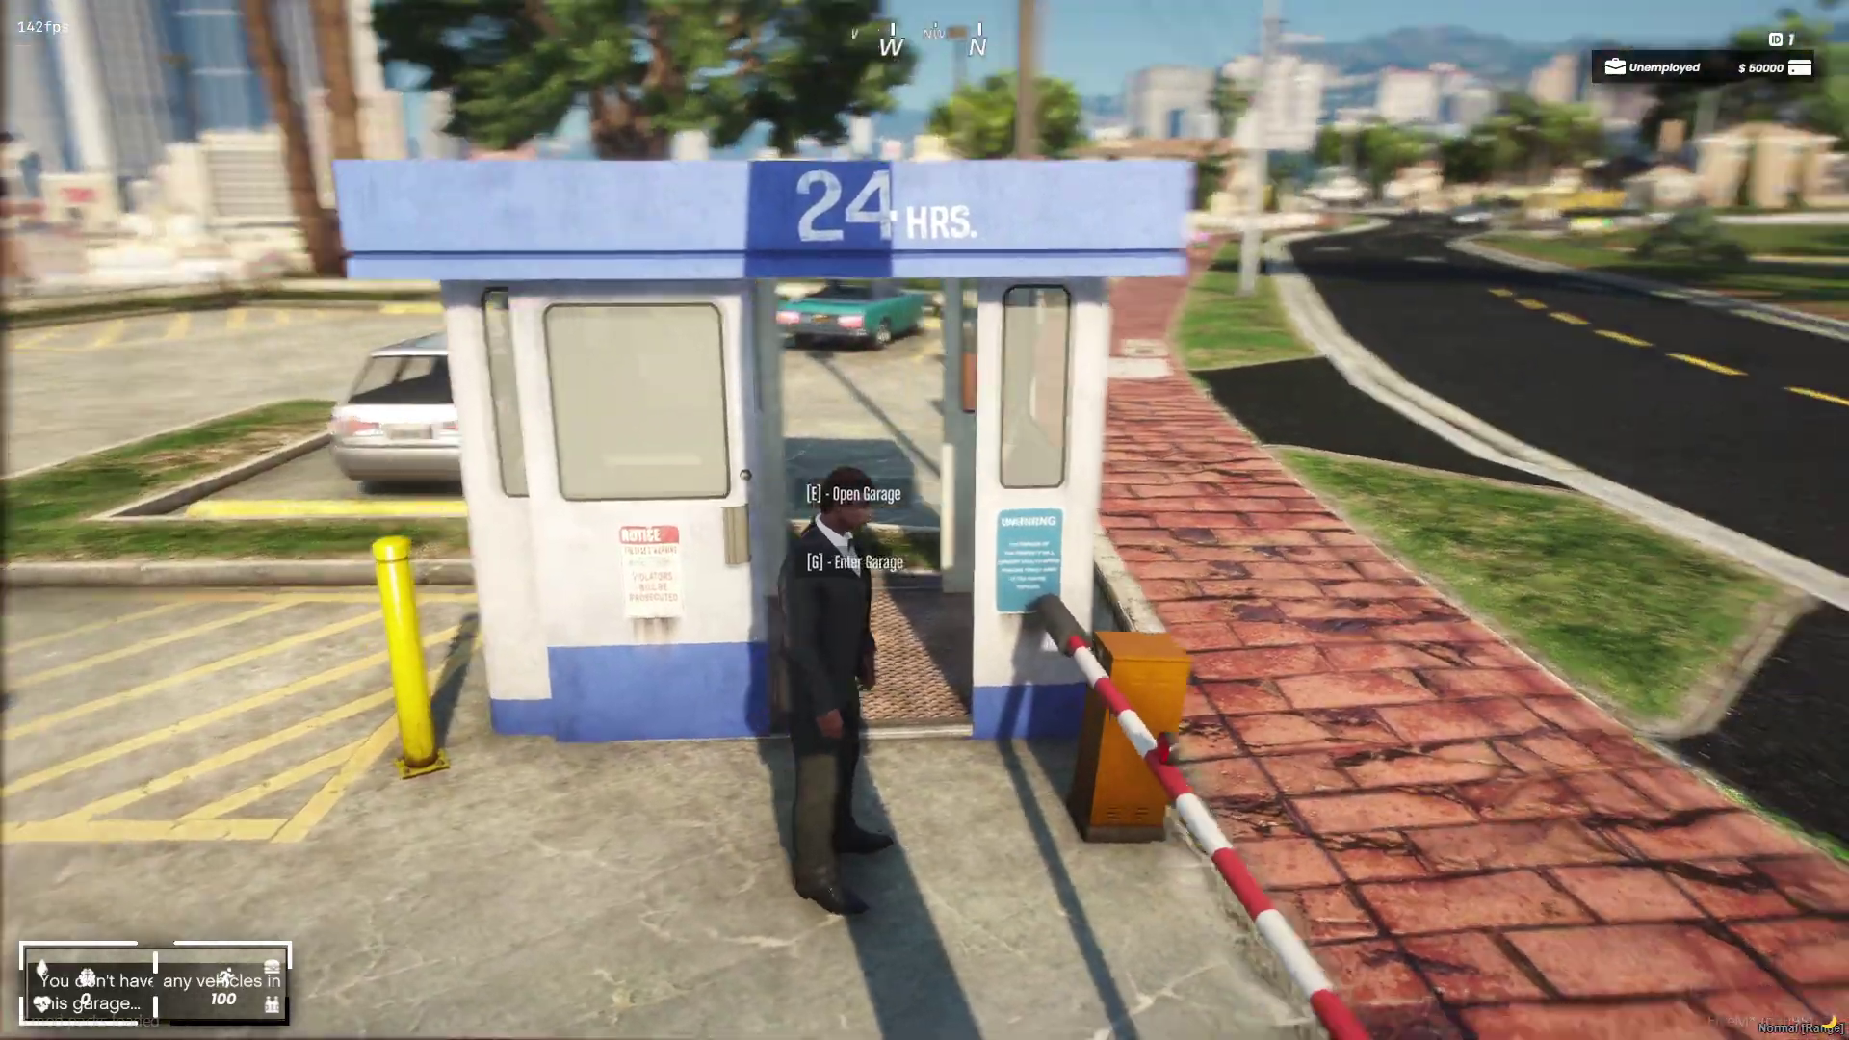
pyautogui.press('s')
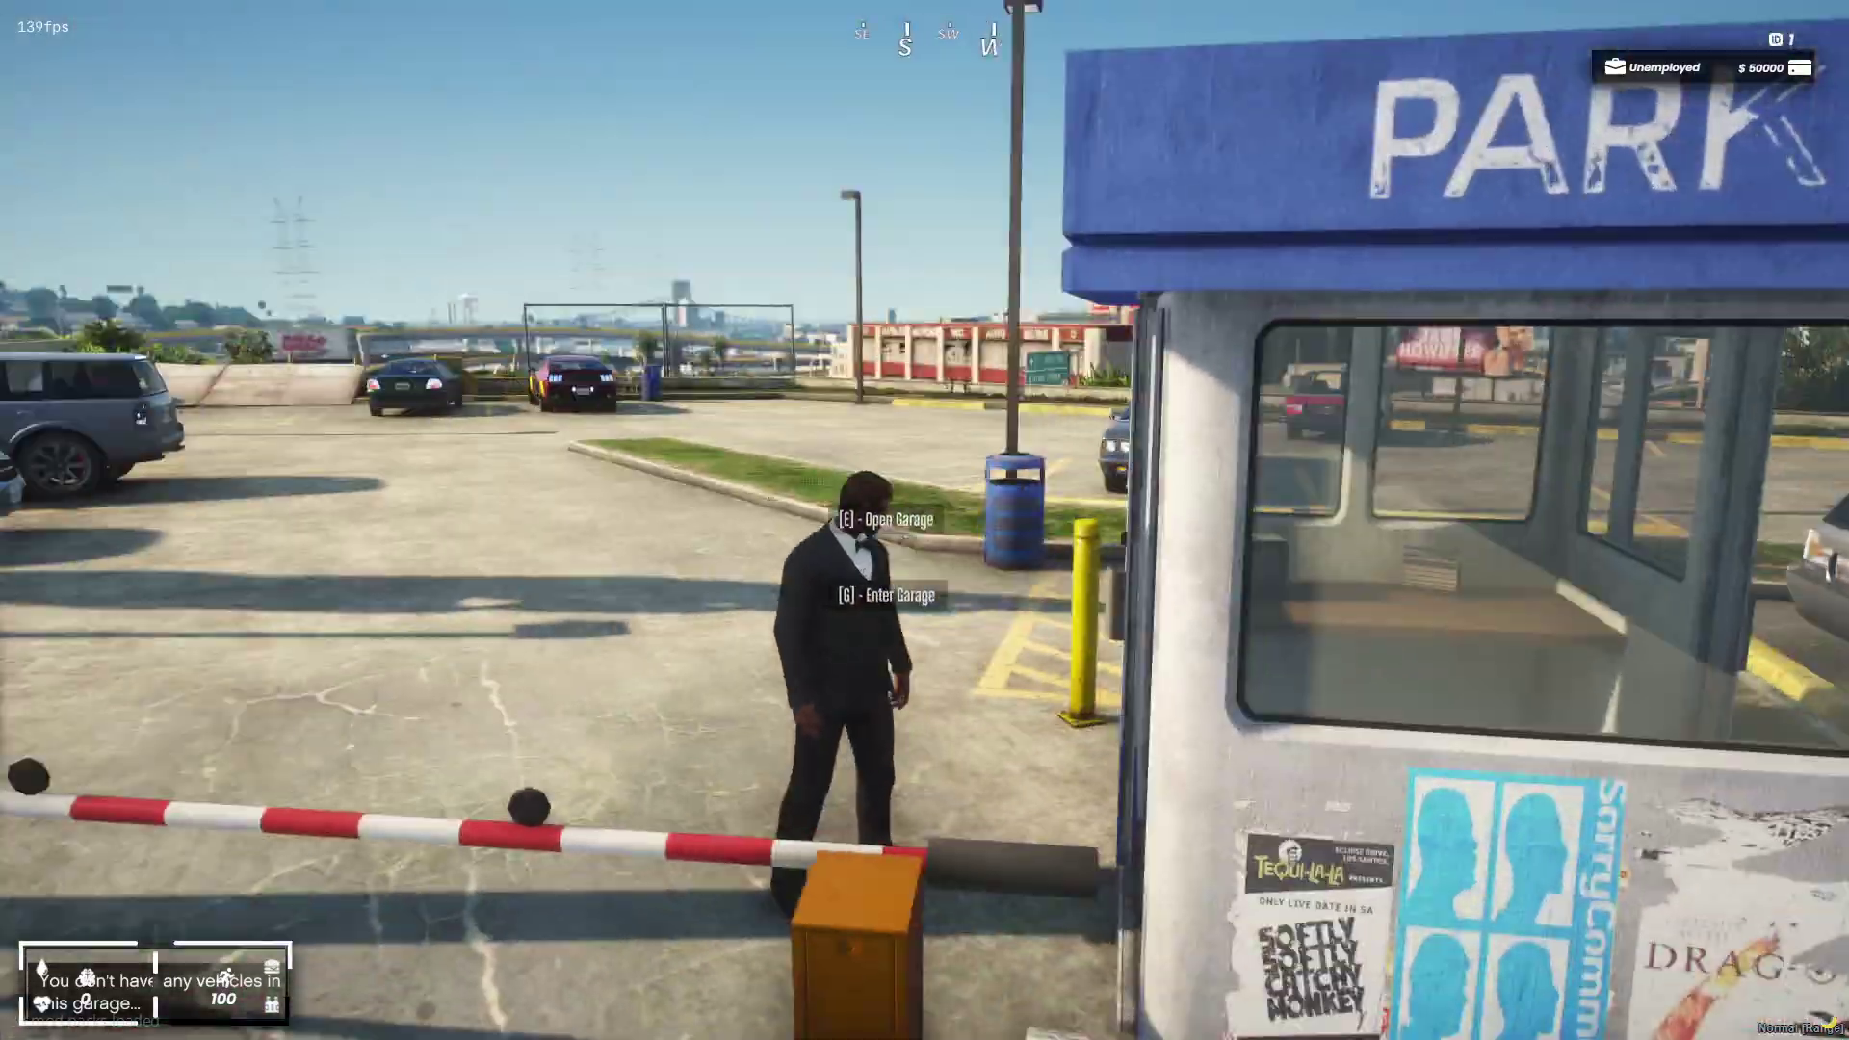
# - Walk out of the parking lot and set a map waypoint at the Car Dealership near Strawberry
pyautogui.press('w')
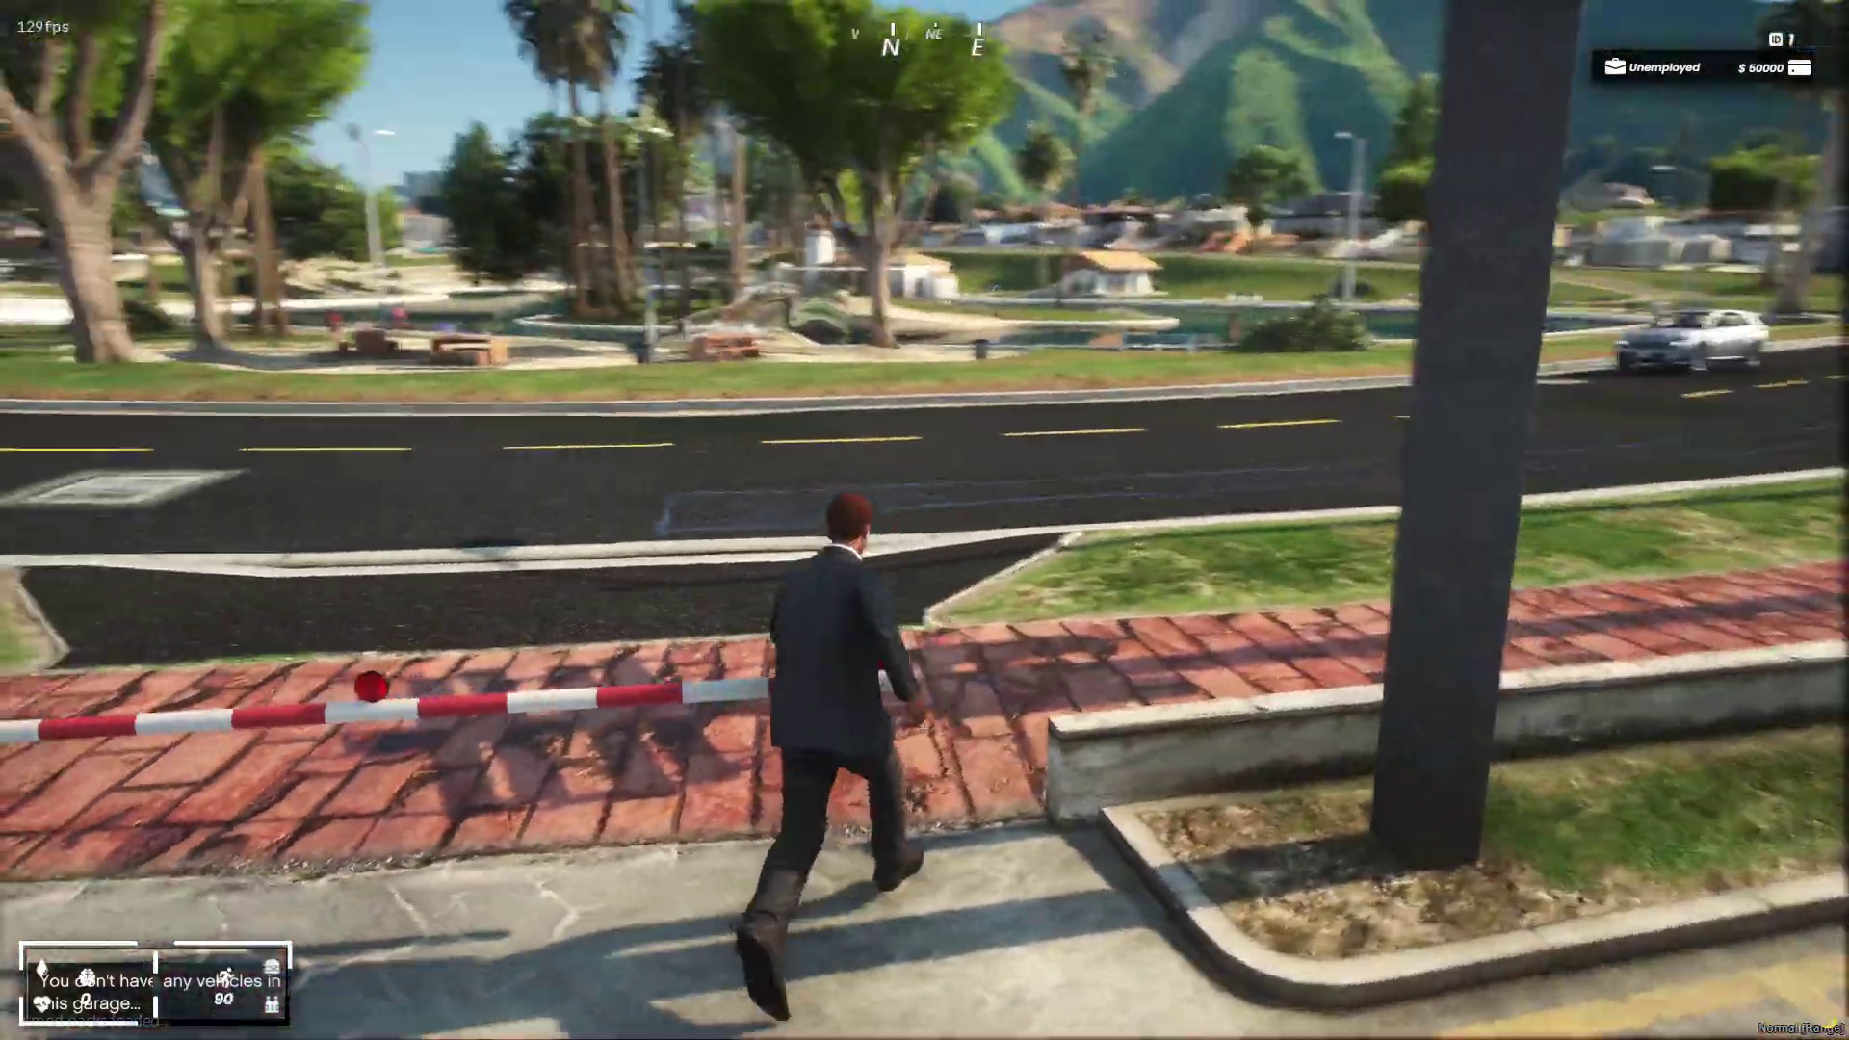
pyautogui.press('space')
pyautogui.press('Escape')
pyautogui.click(953, 568)
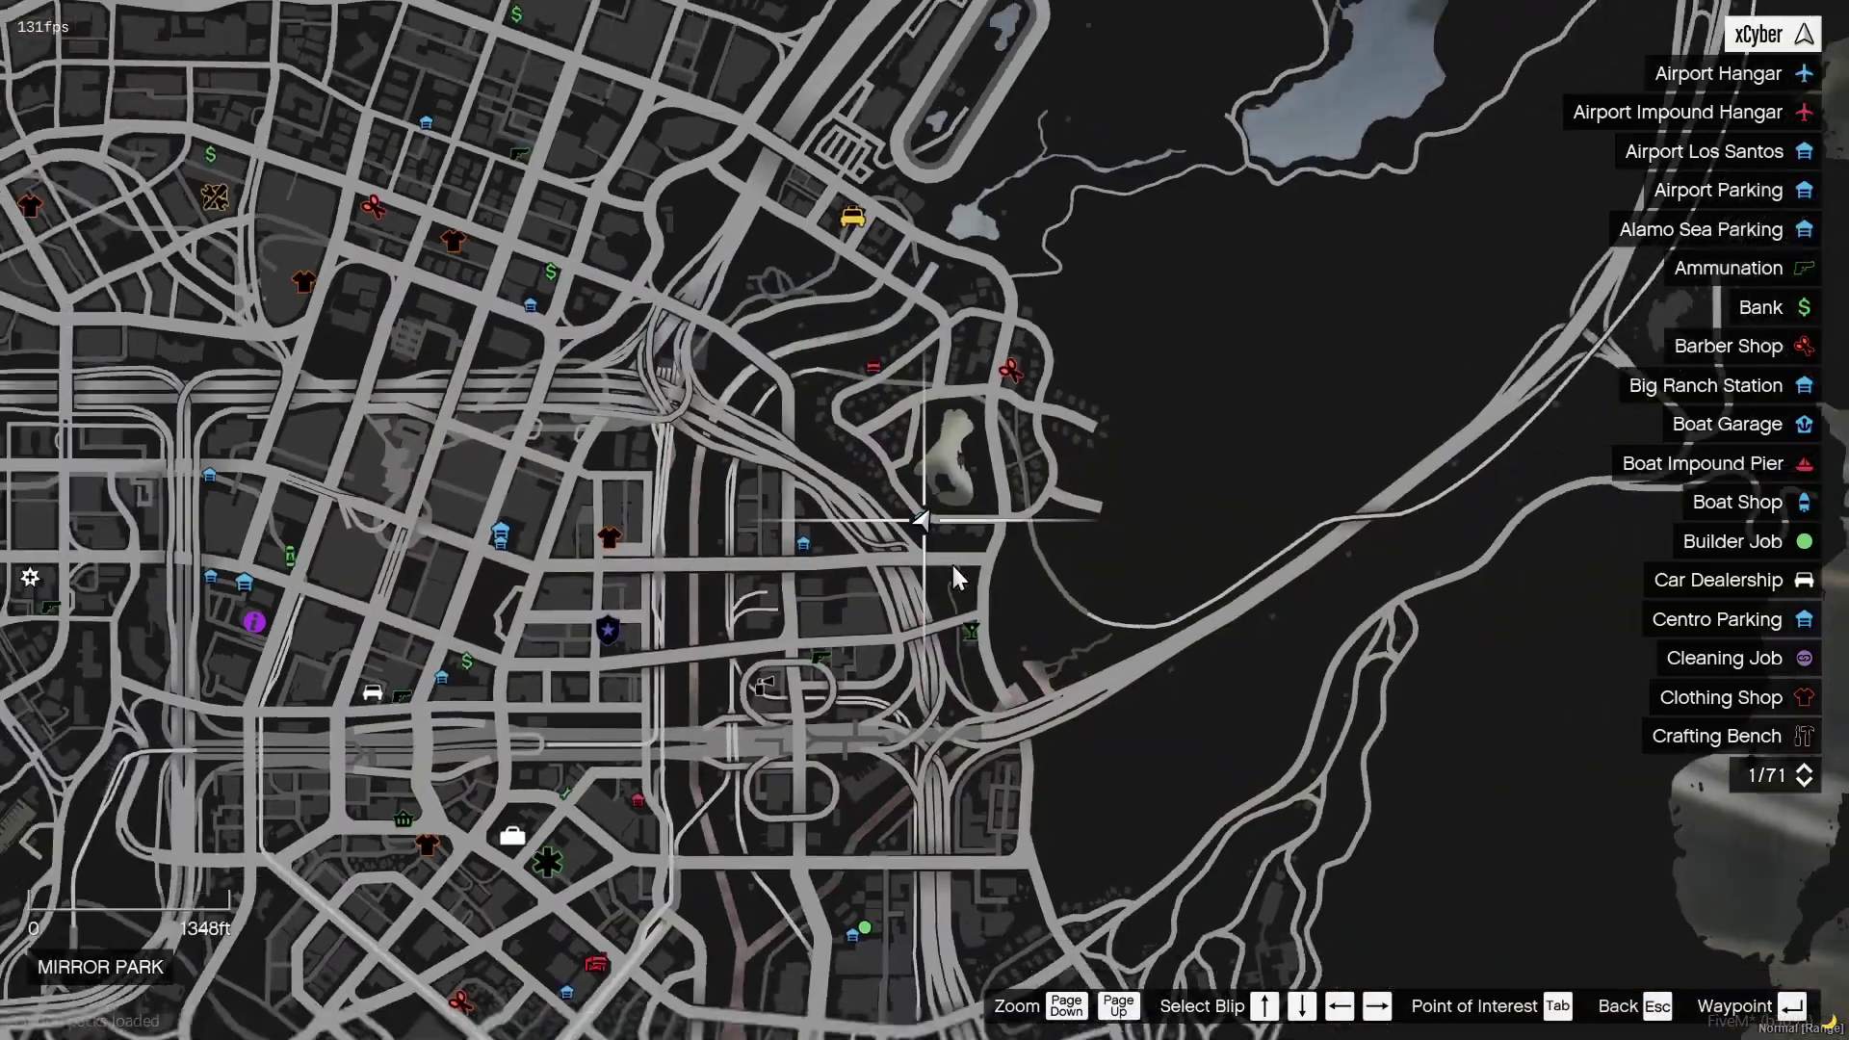
pyautogui.scroll(-2, 954, 578)
pyautogui.moveTo(847, 819); pyautogui.dragTo(1069, 611)
pyautogui.scroll(4, 943, 621)
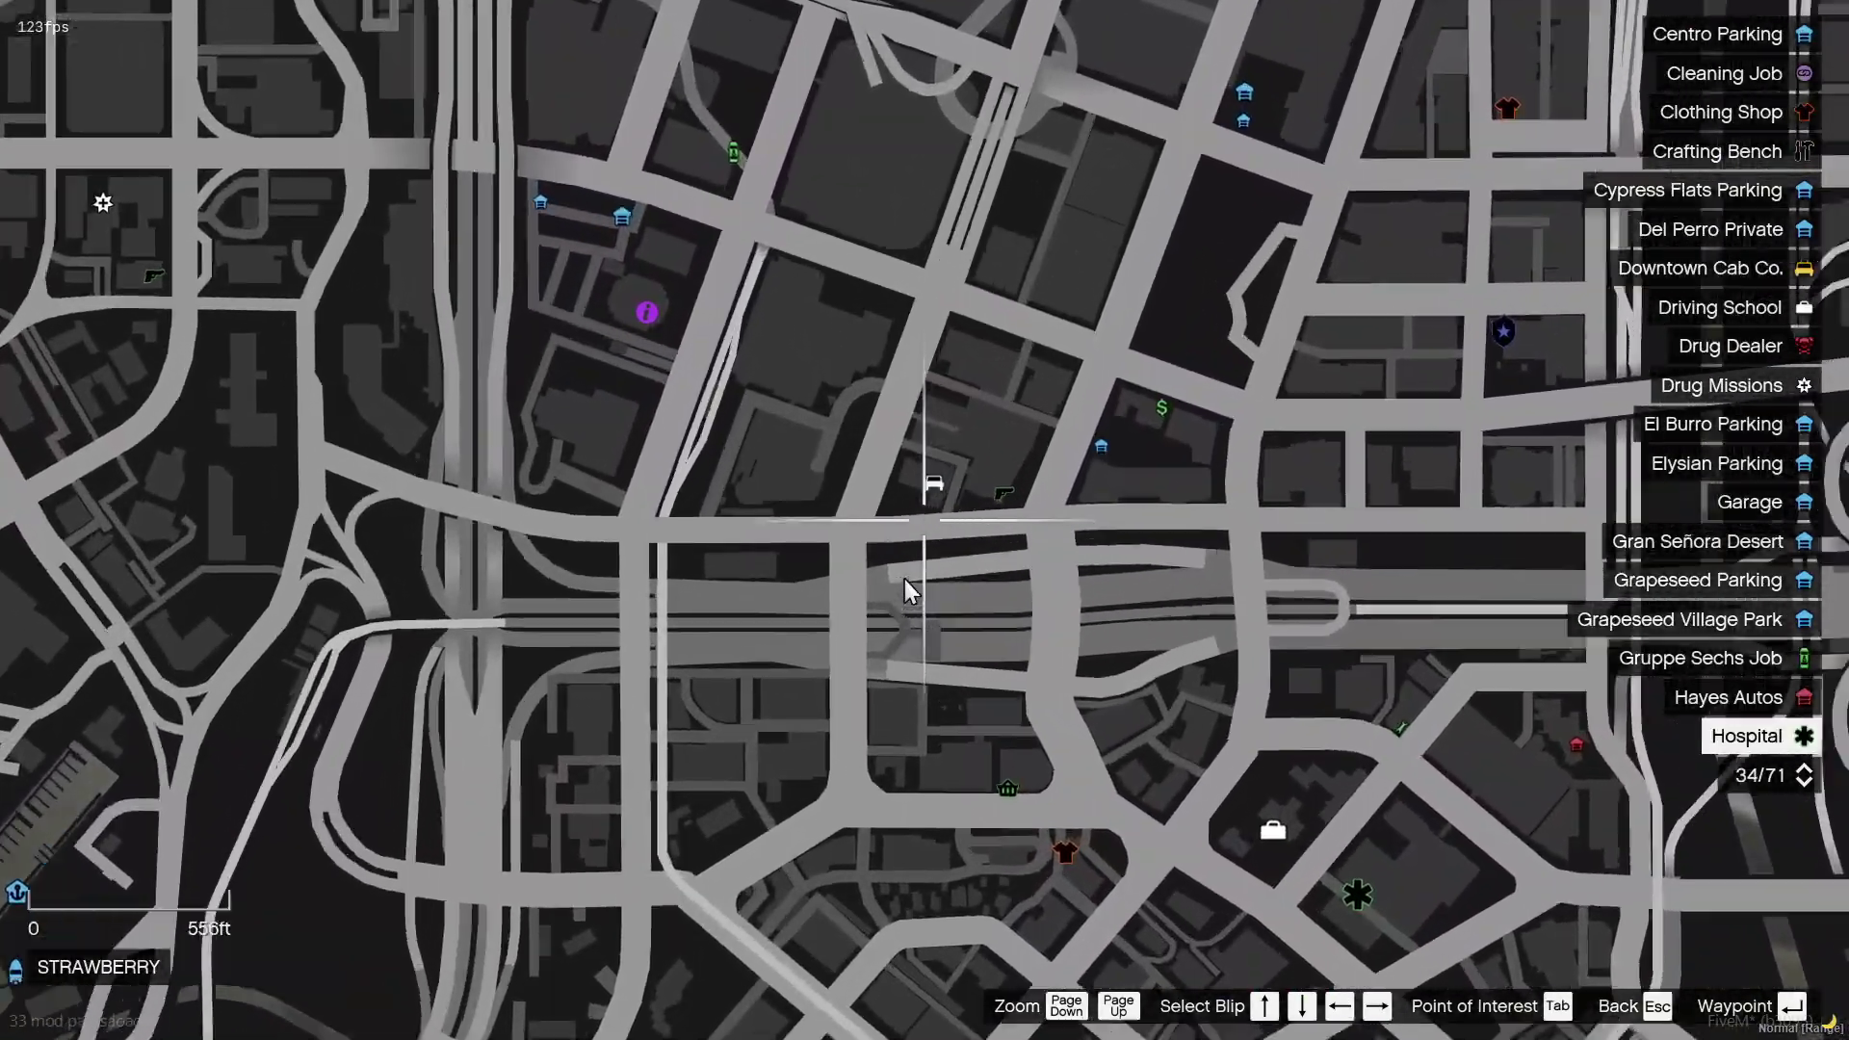
pyautogui.scroll(2, 906, 578)
pyautogui.doubleClick(927, 527)
pyautogui.press('Escape')
pyautogui.press('Escape')
# - Teleport the character to the waypoint with the /tpm command
pyautogui.write('/tp')
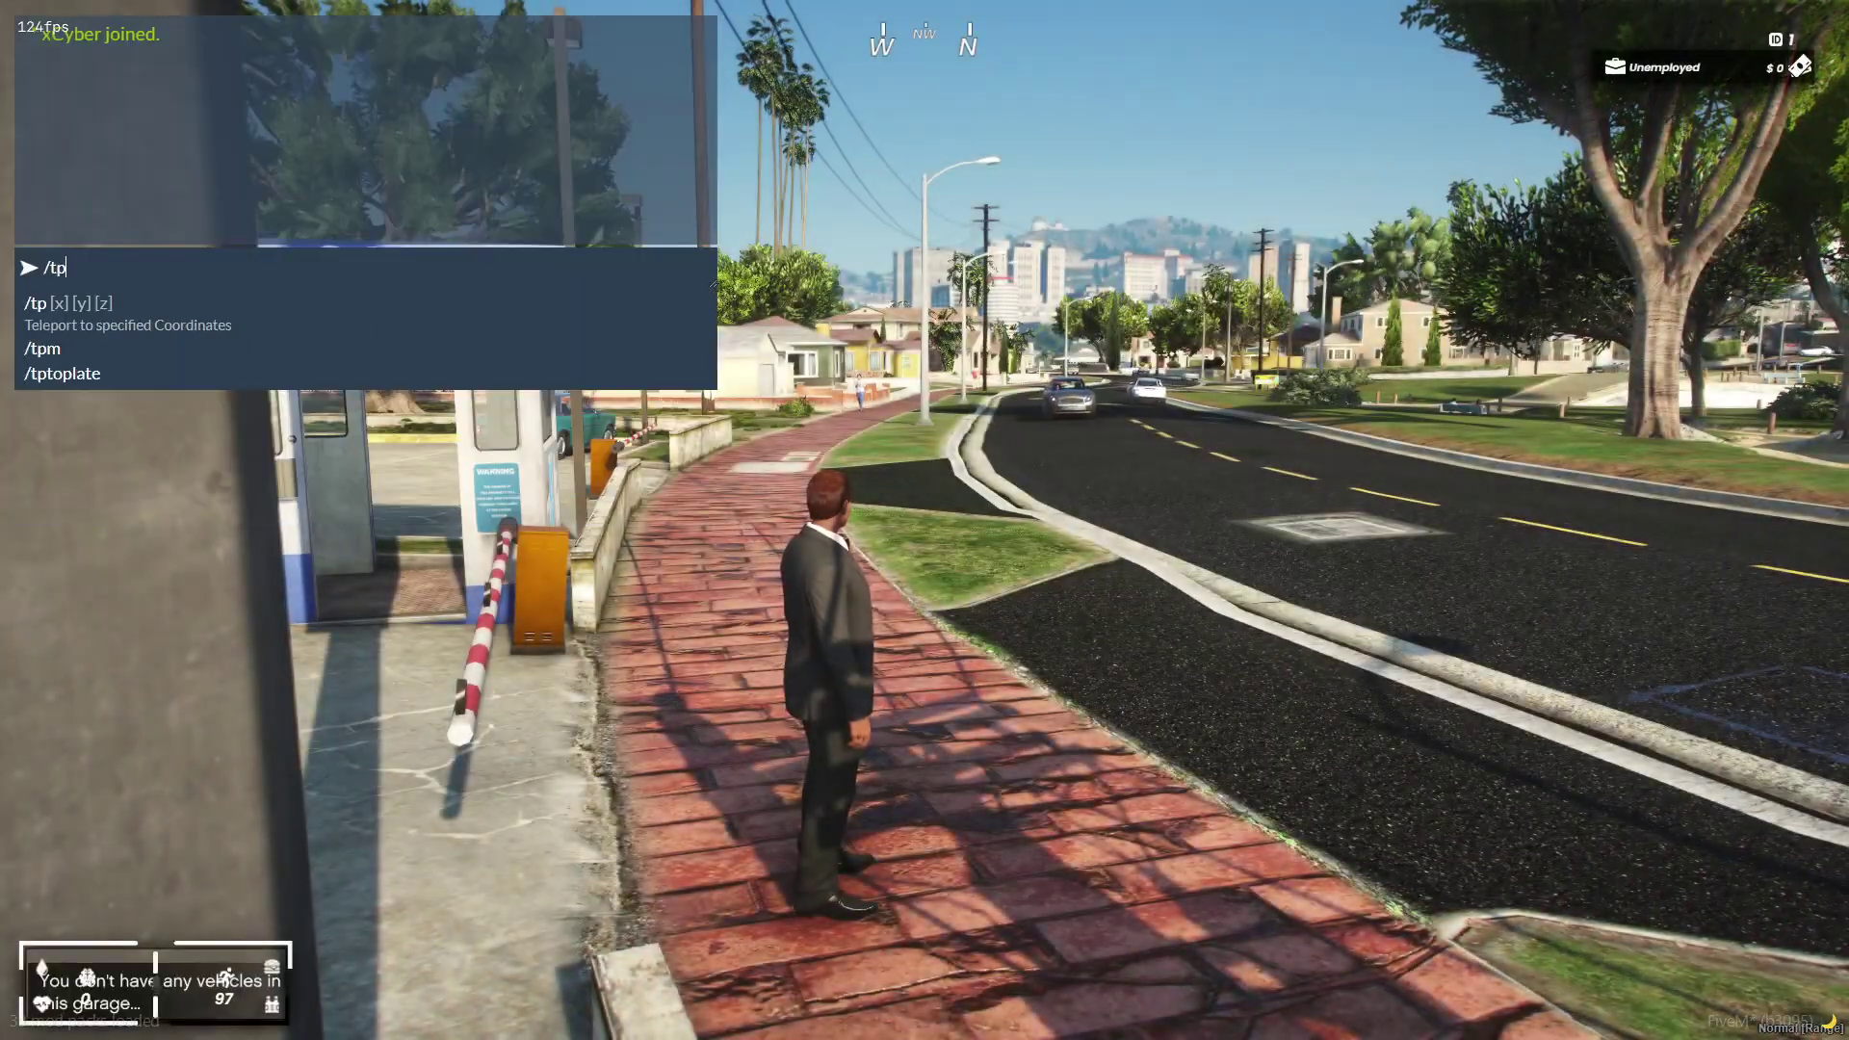
pyautogui.write('m')
pyautogui.press('Return')
# - Run into the dealership showroom and open the Car Dealership vehicle catalogue at its marker
pyautogui.press('w')
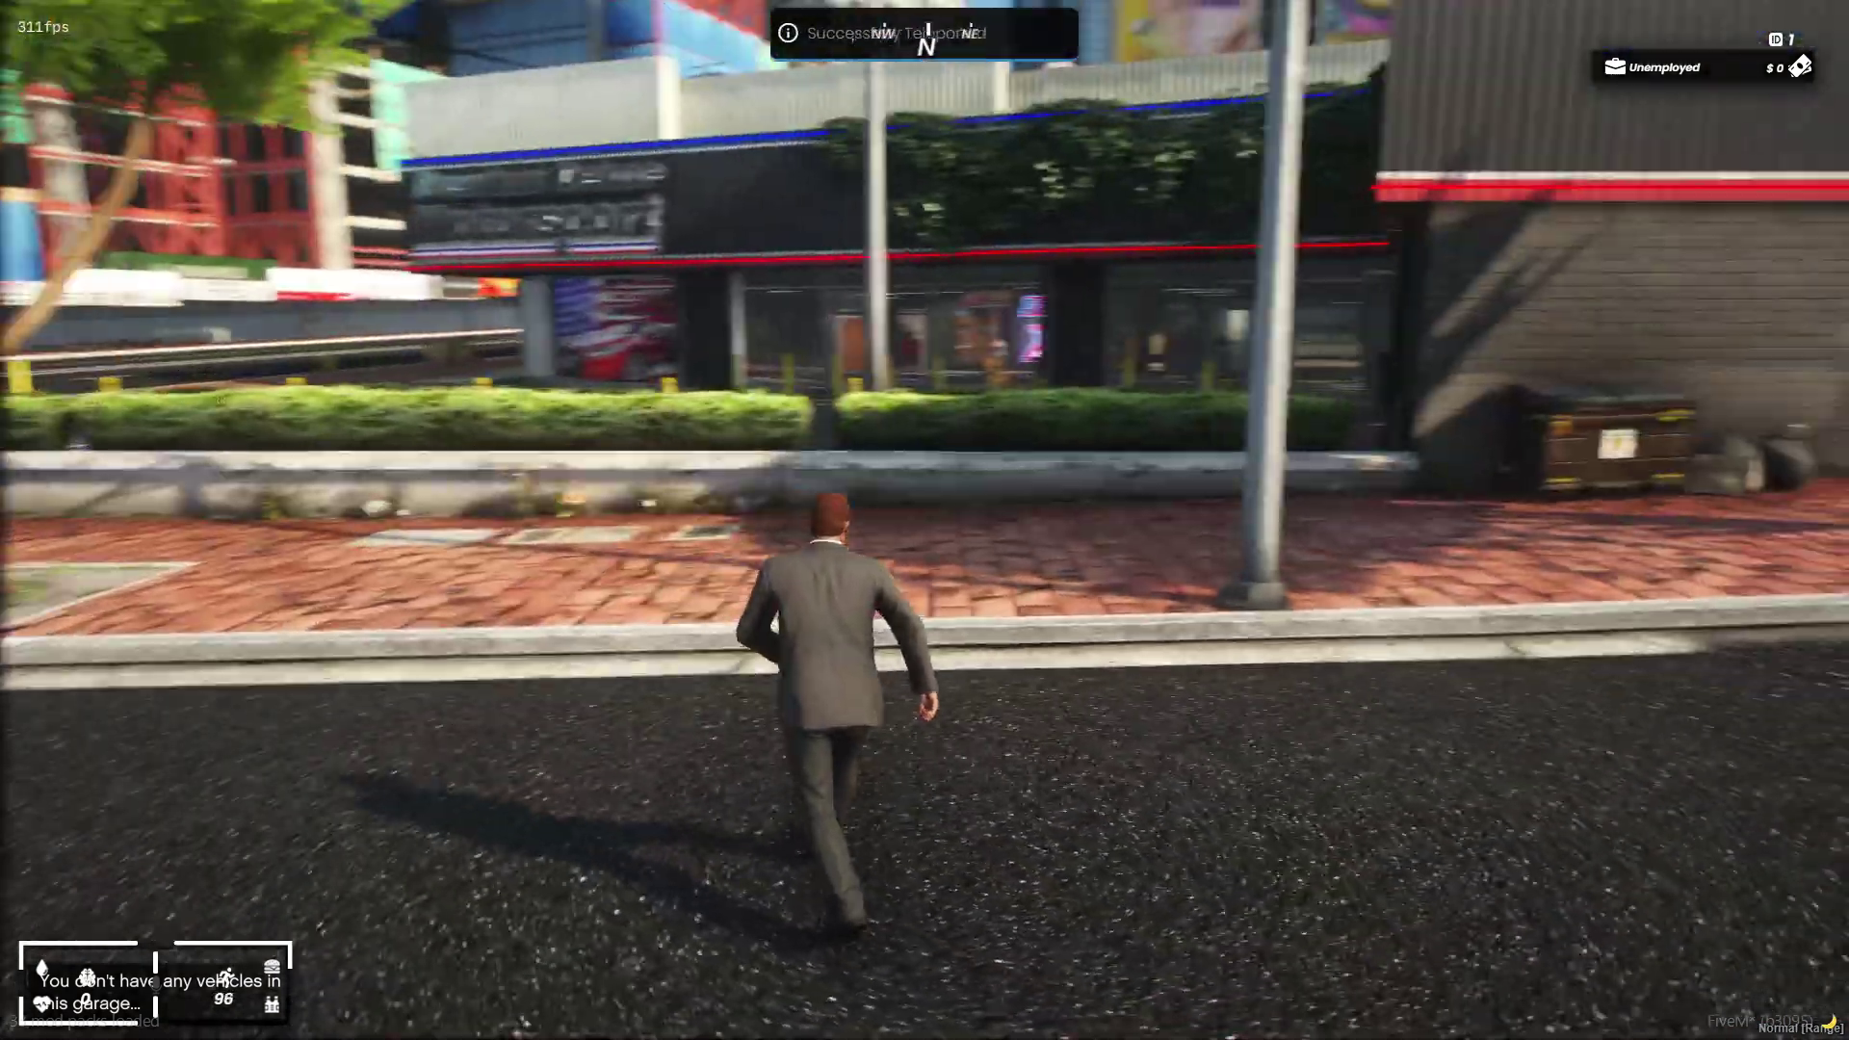
pyautogui.hotkey('shift', 'w')
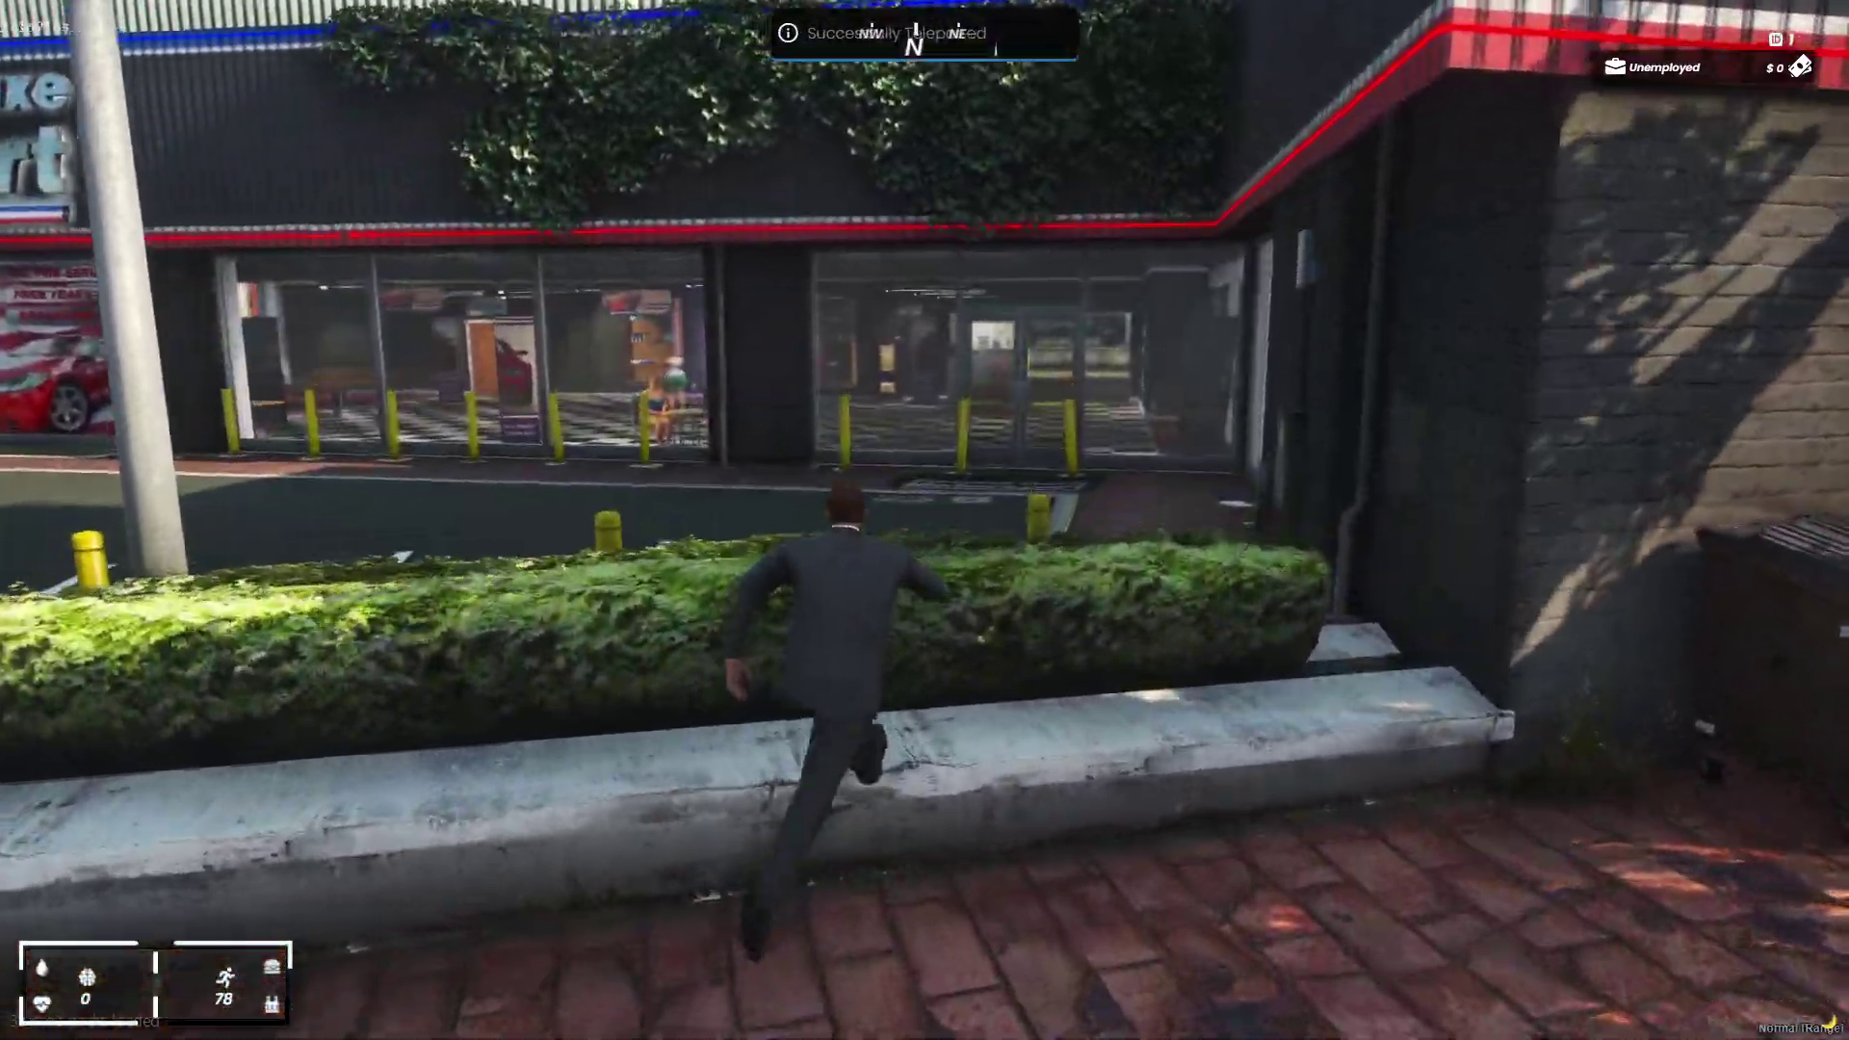
pyautogui.press('w')
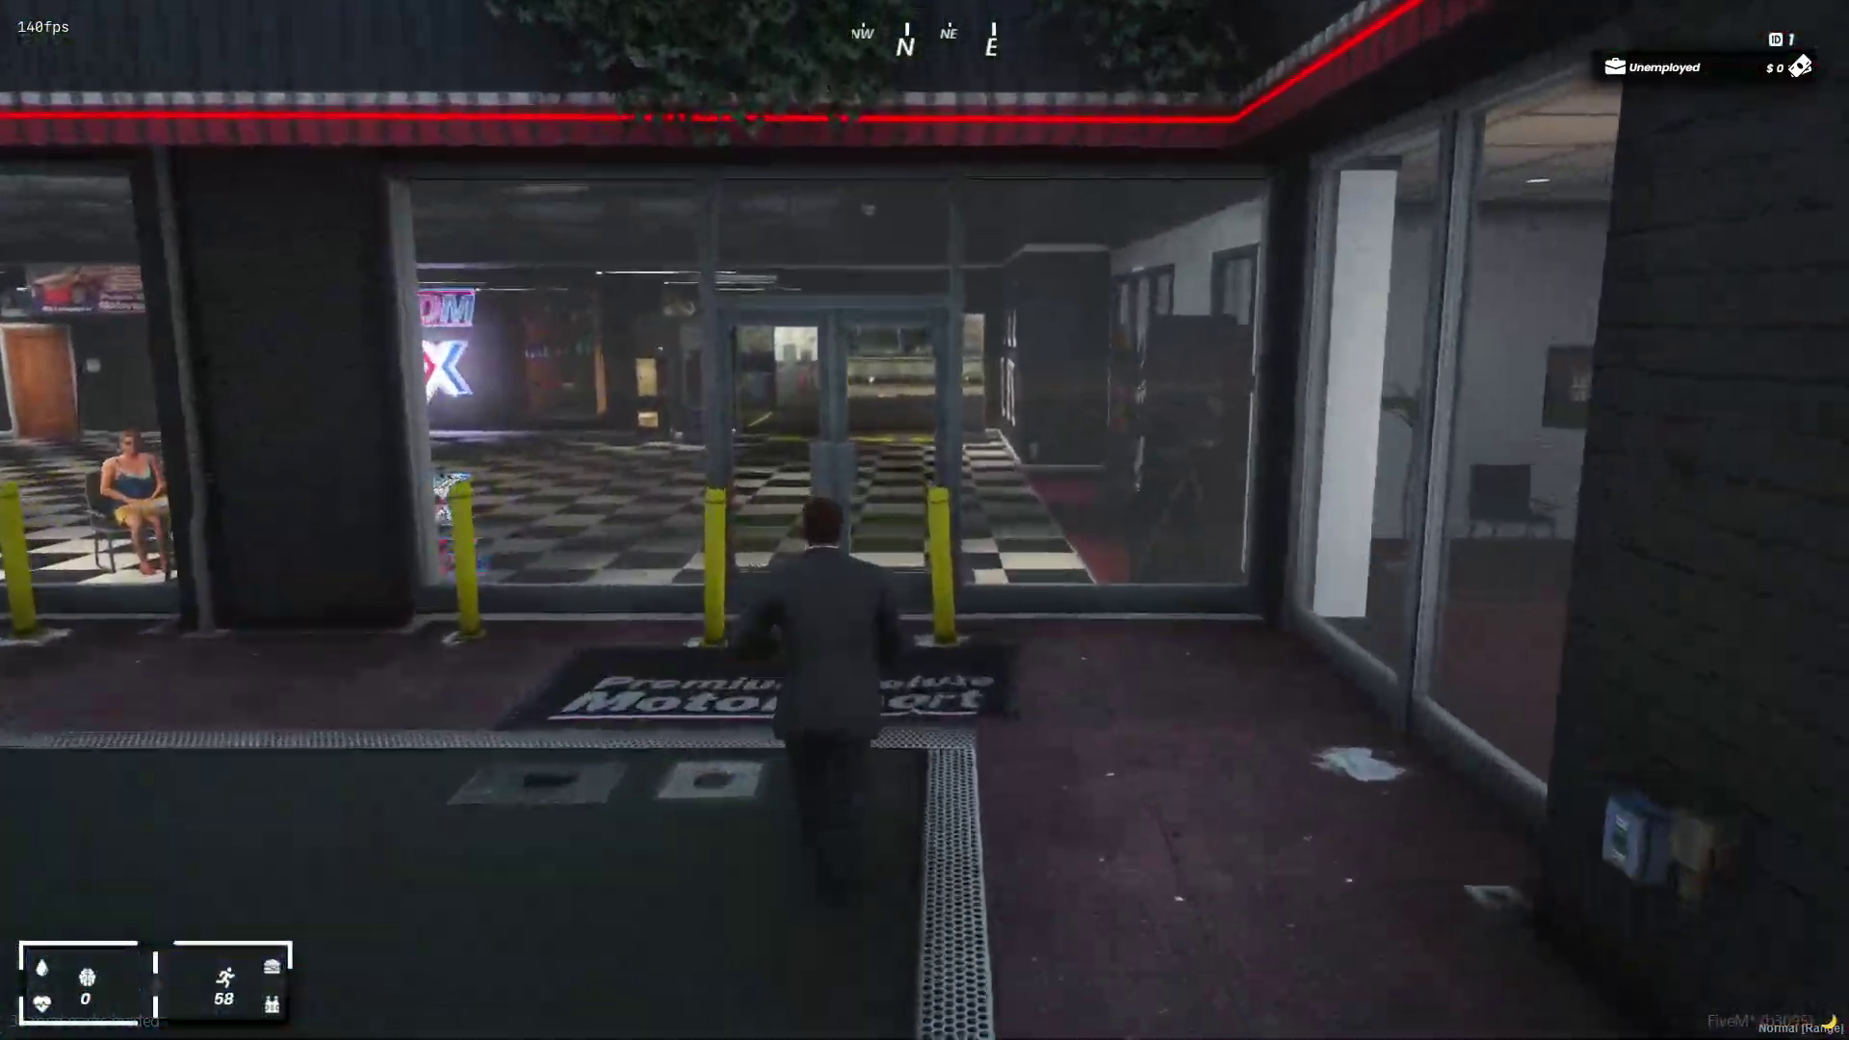
pyautogui.press('w')
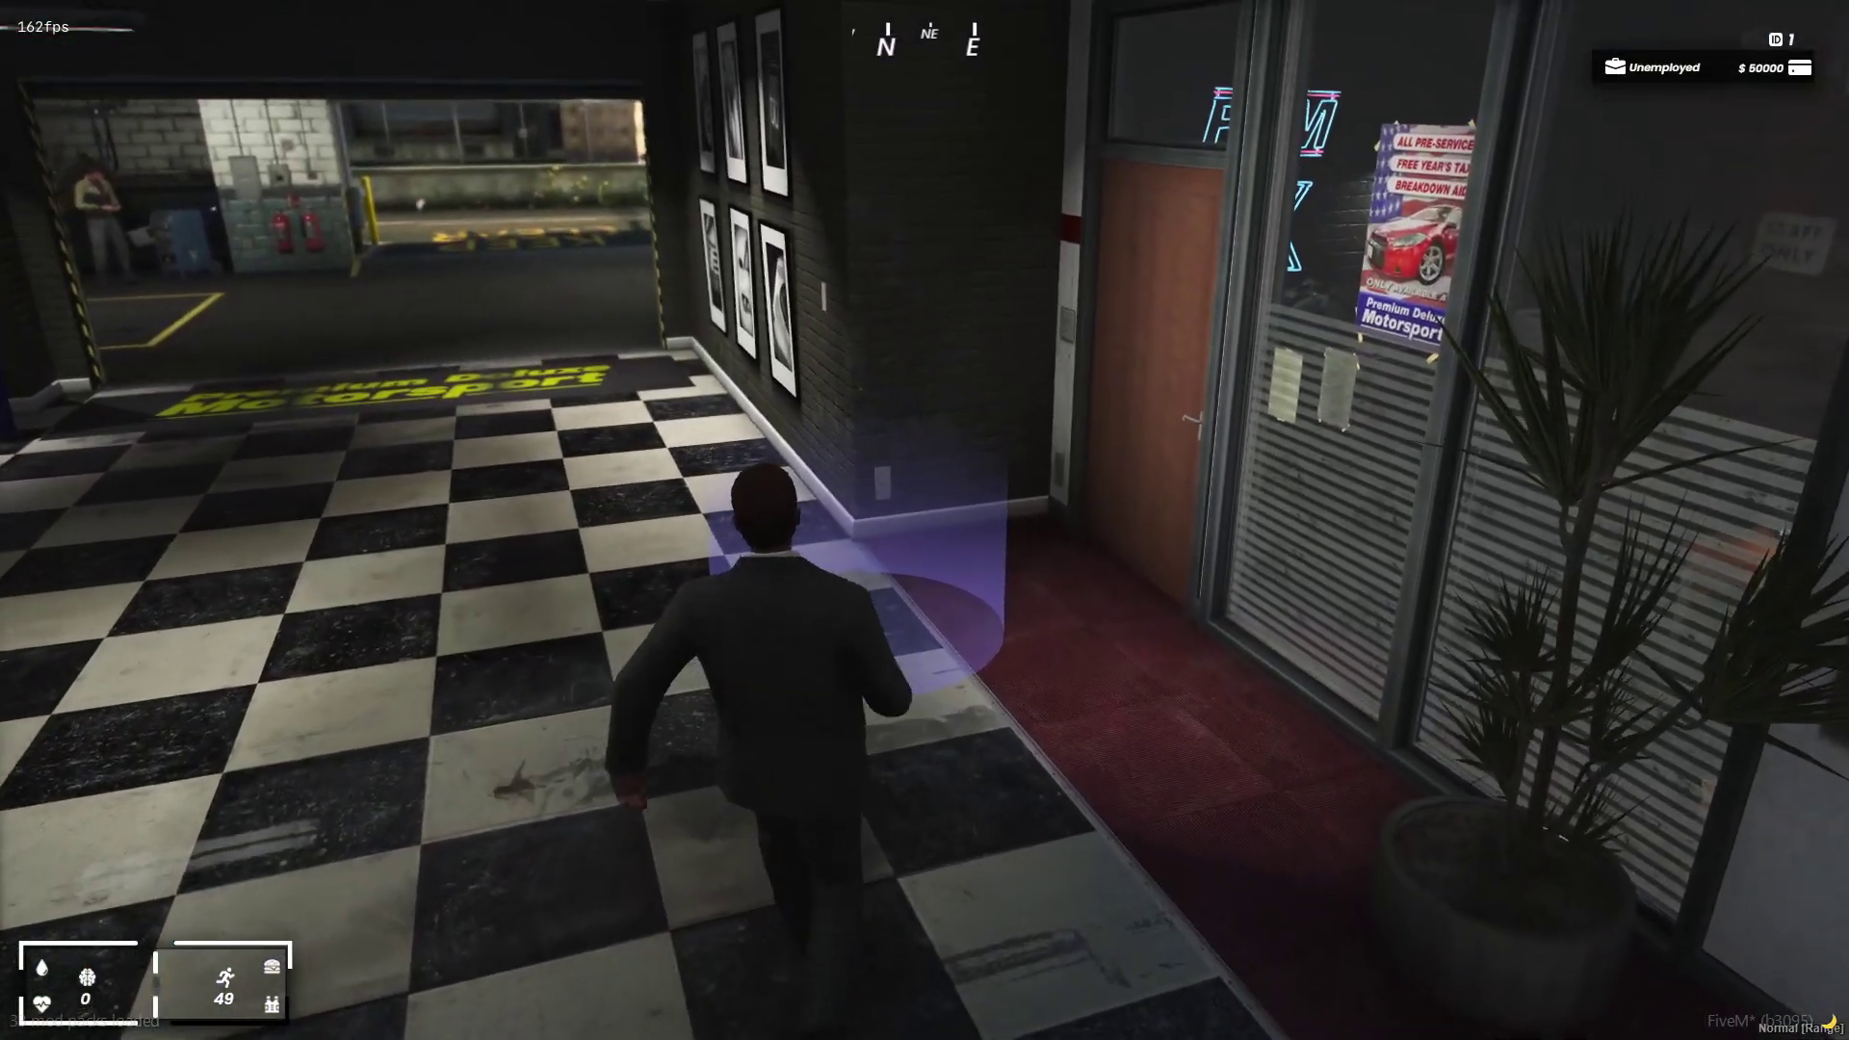
pyautogui.press('w')
pyautogui.press('e')
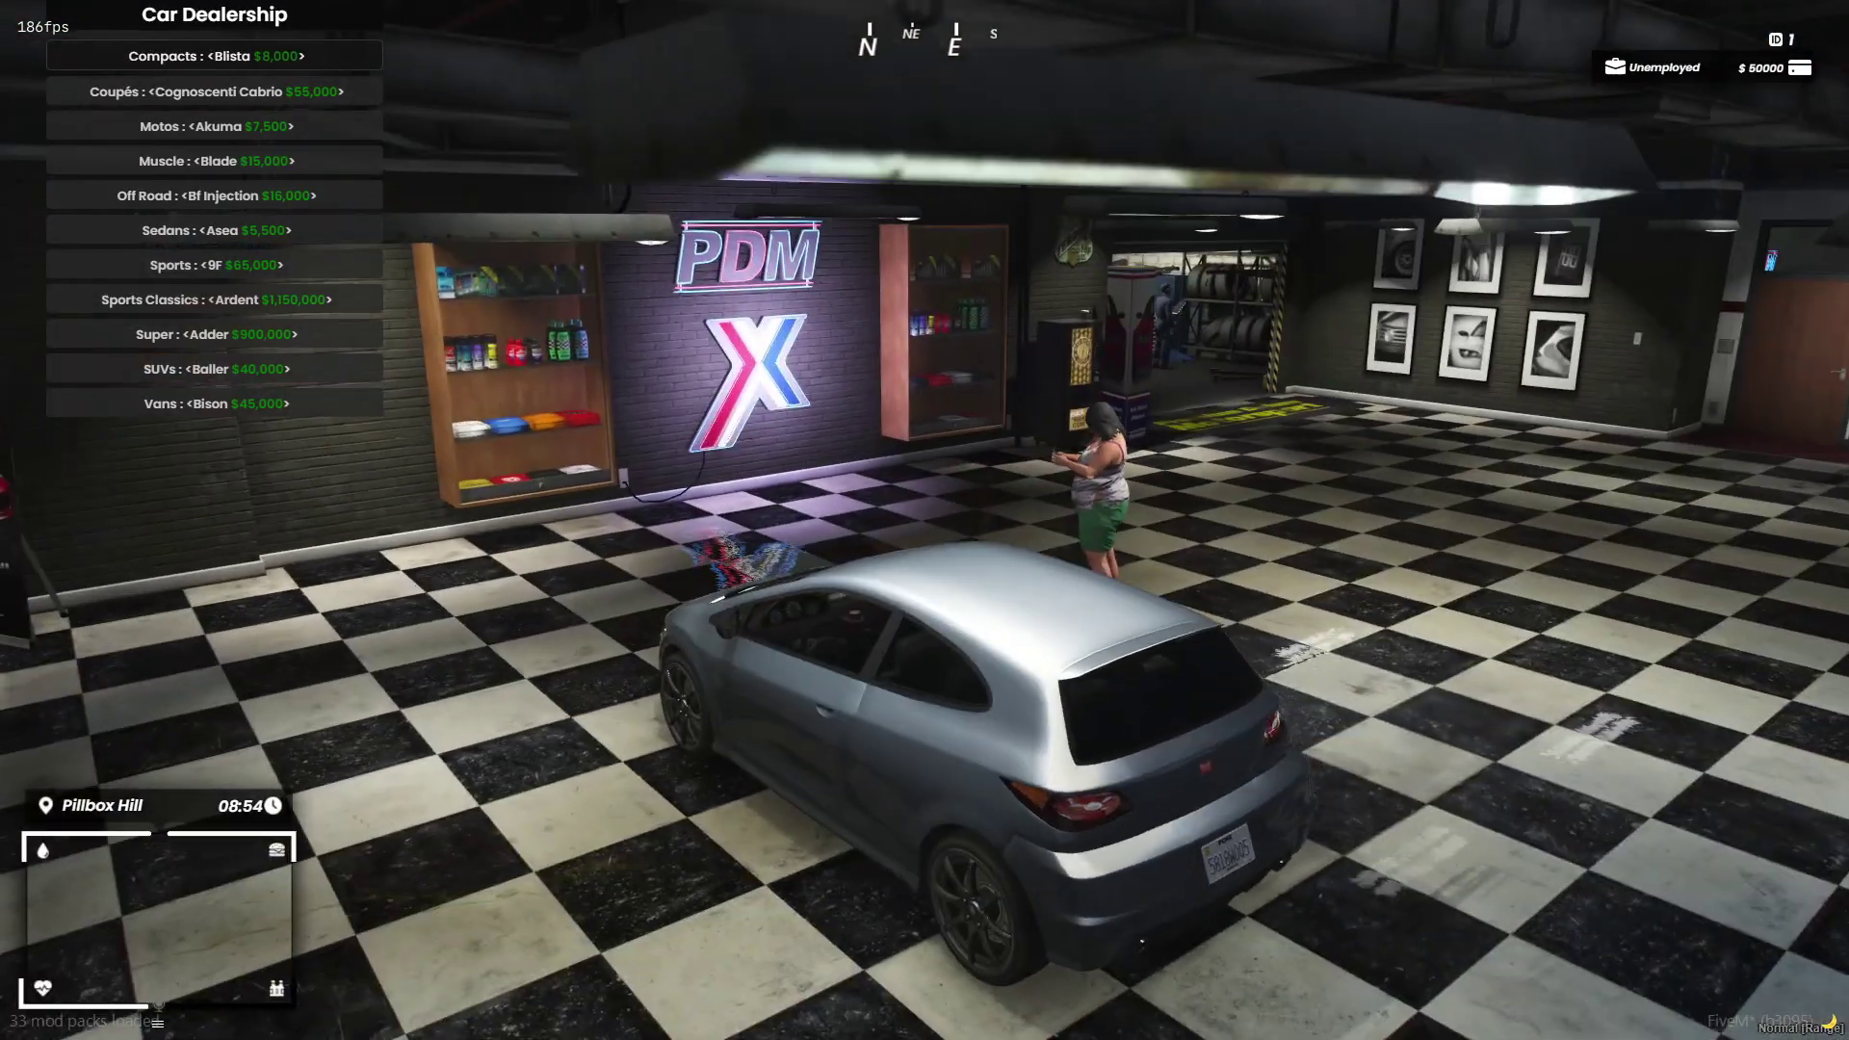
# - Add 100000 in cash to the character and purchase the Blista from the Compacts category
pyautogui.press('Return')
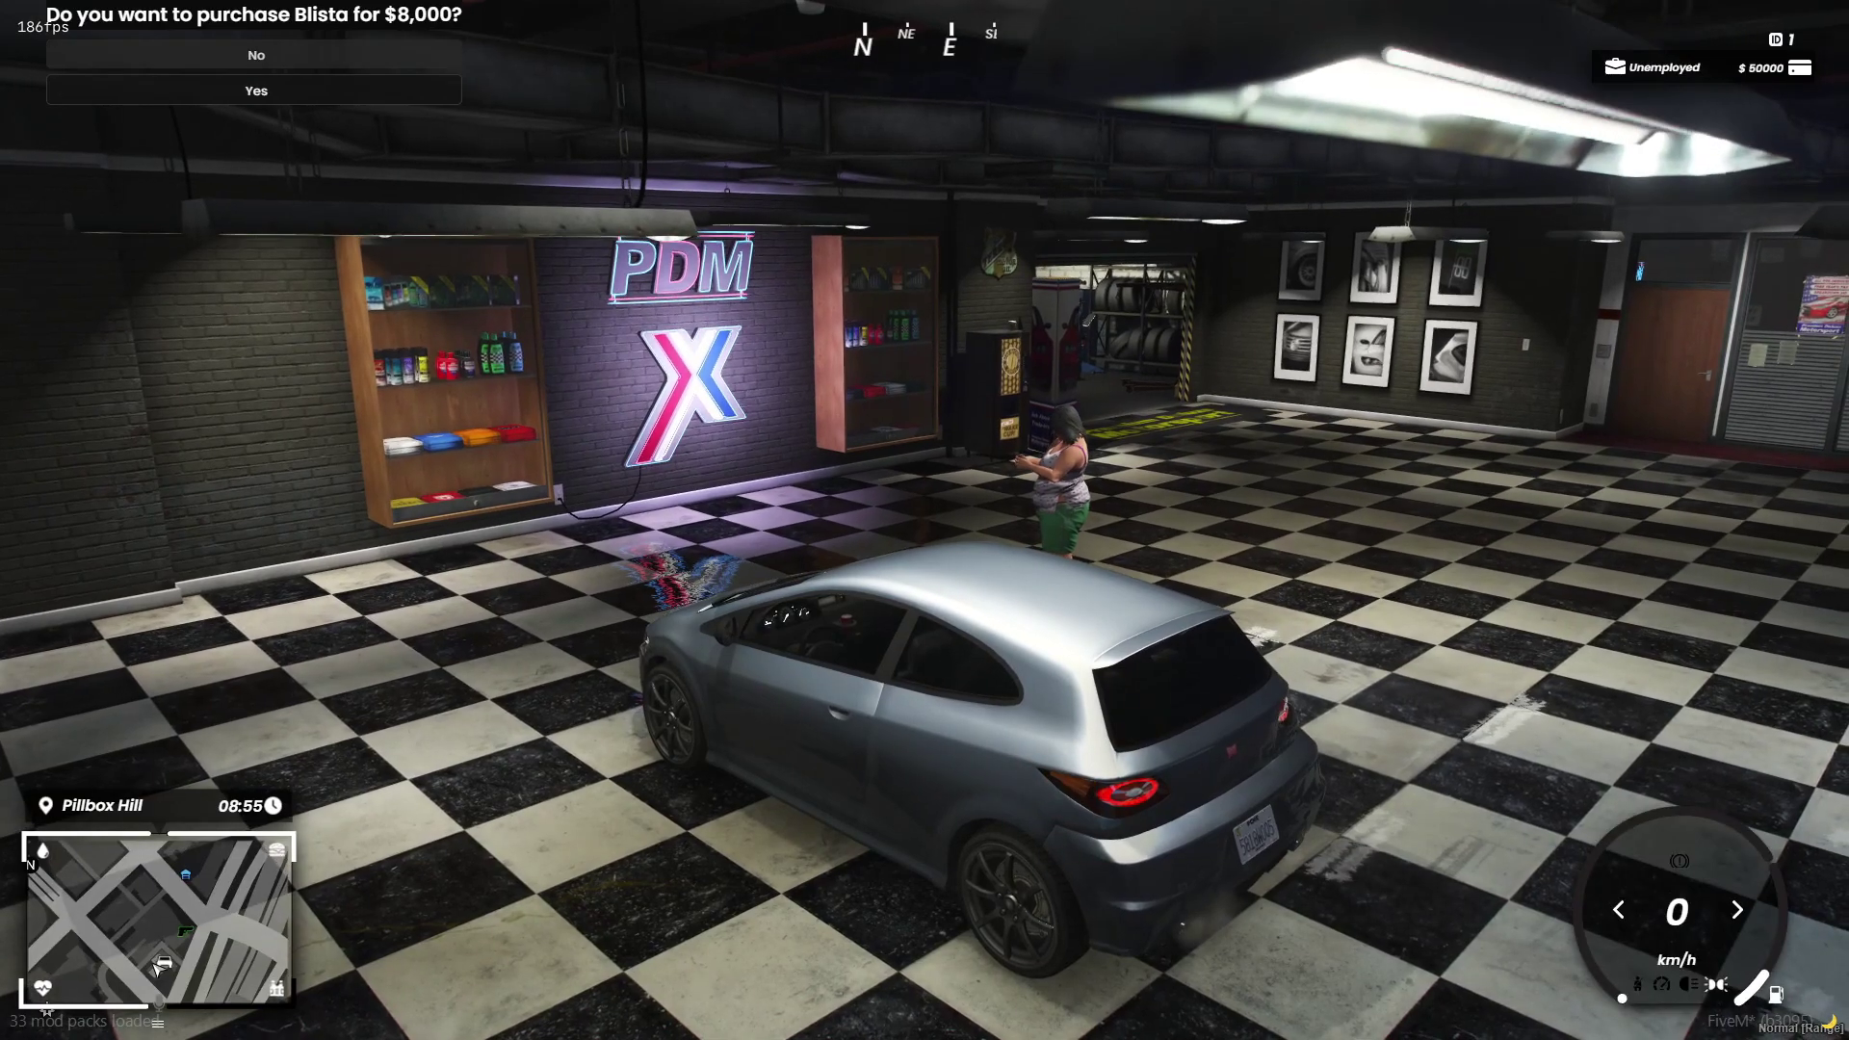
pyautogui.press('Return')
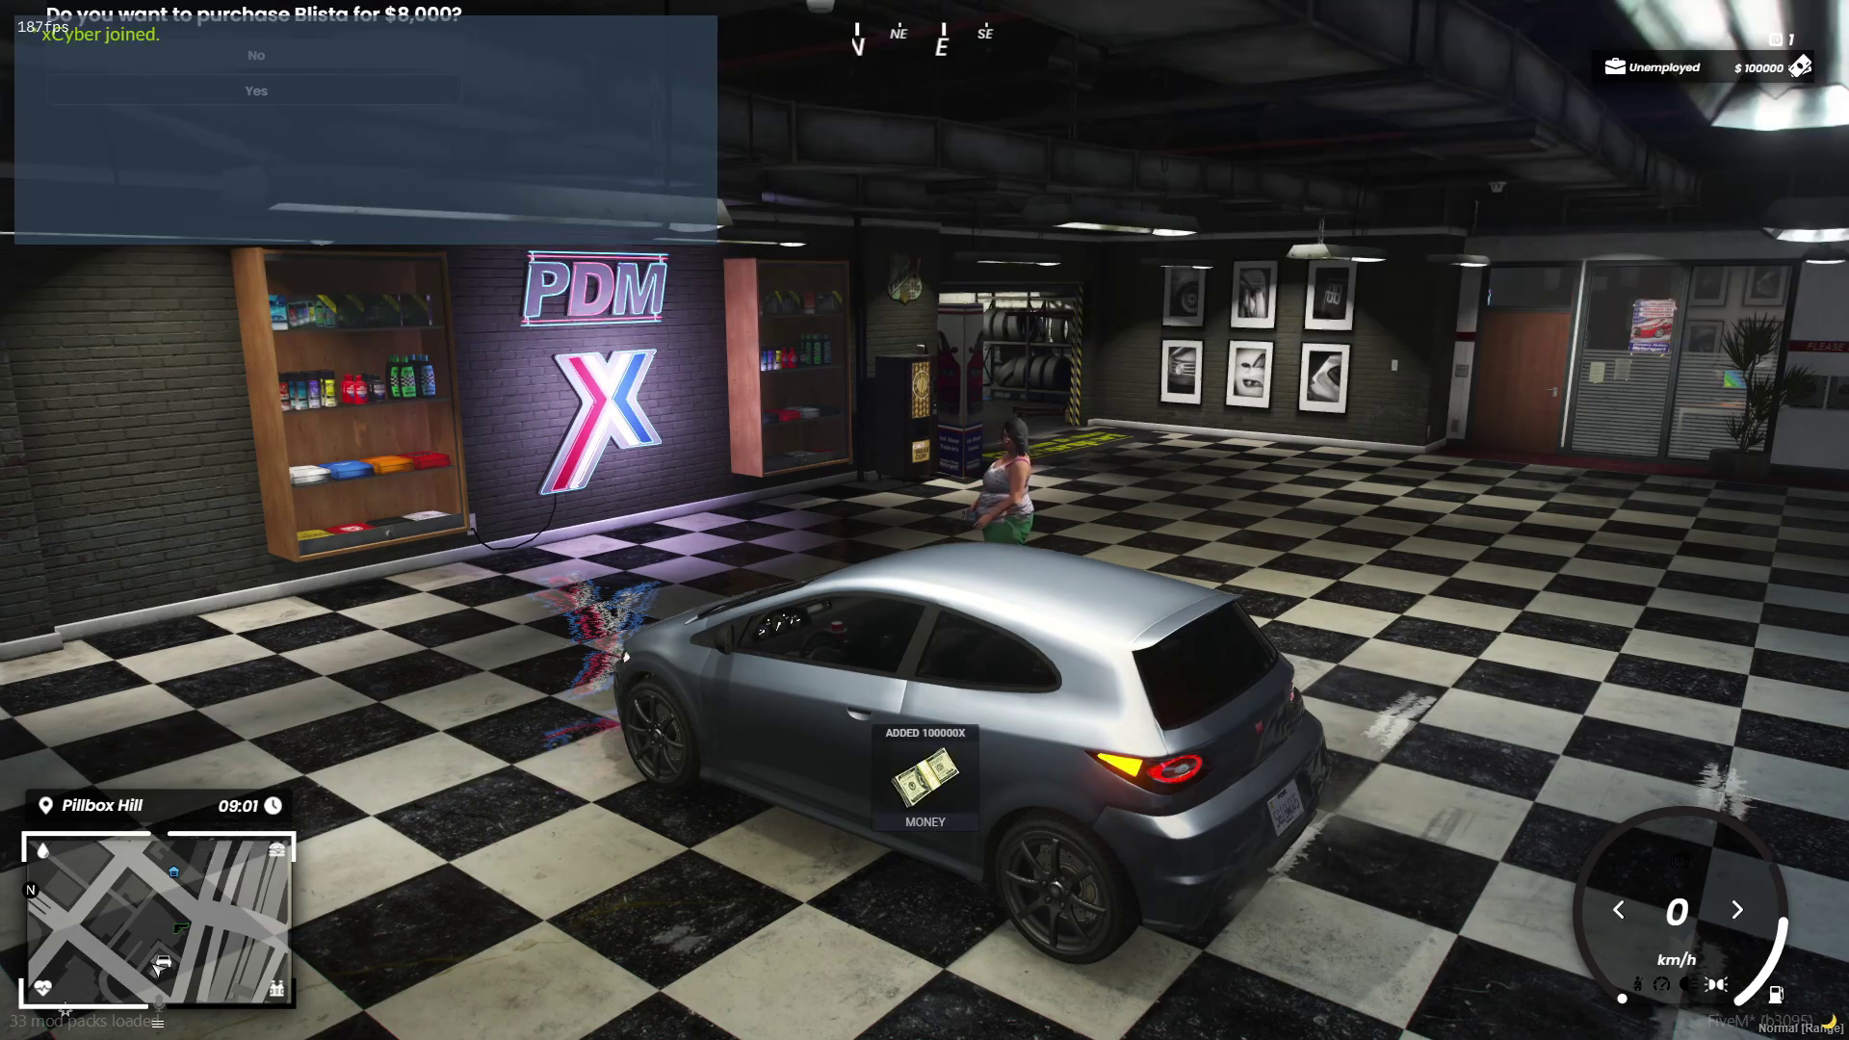
pyautogui.press('Return')
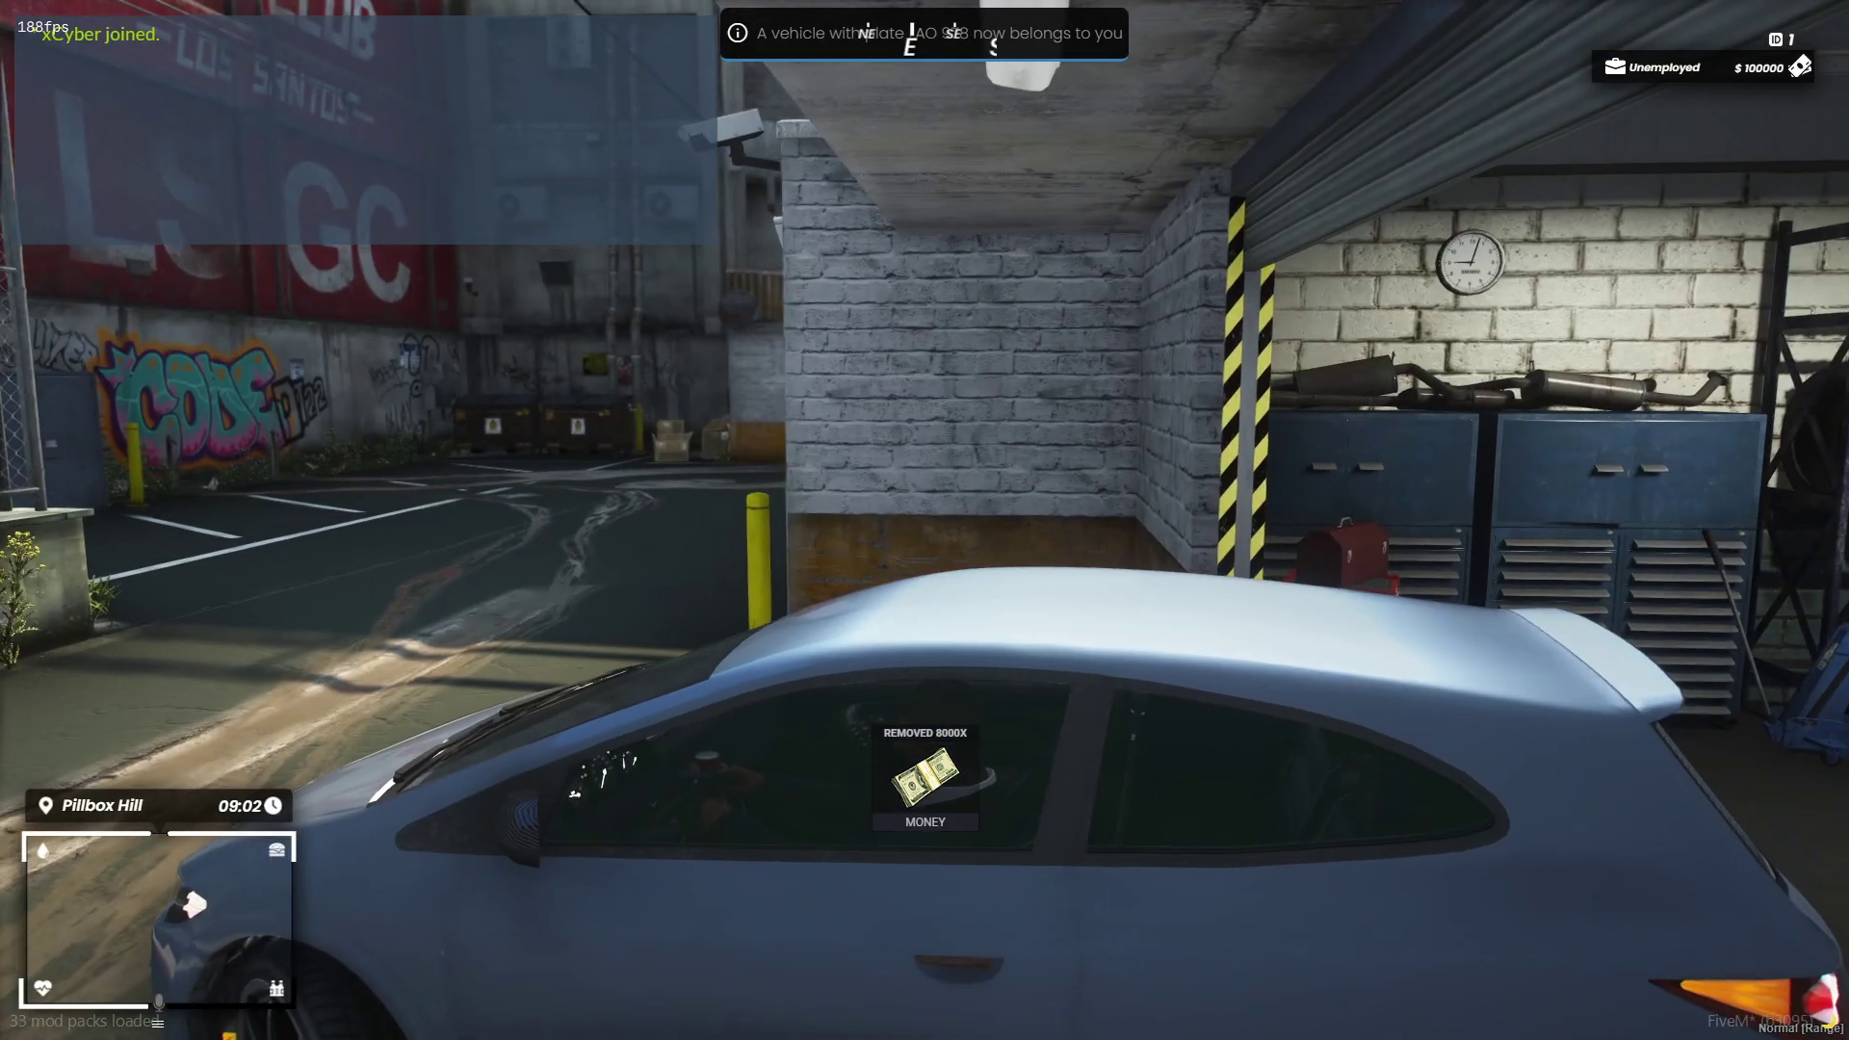
# - Turn off the car radio and drive the Blista through the alley behind the dealership to the street
pyautogui.press('b')
pyautogui.press('w')
pyautogui.press('q')
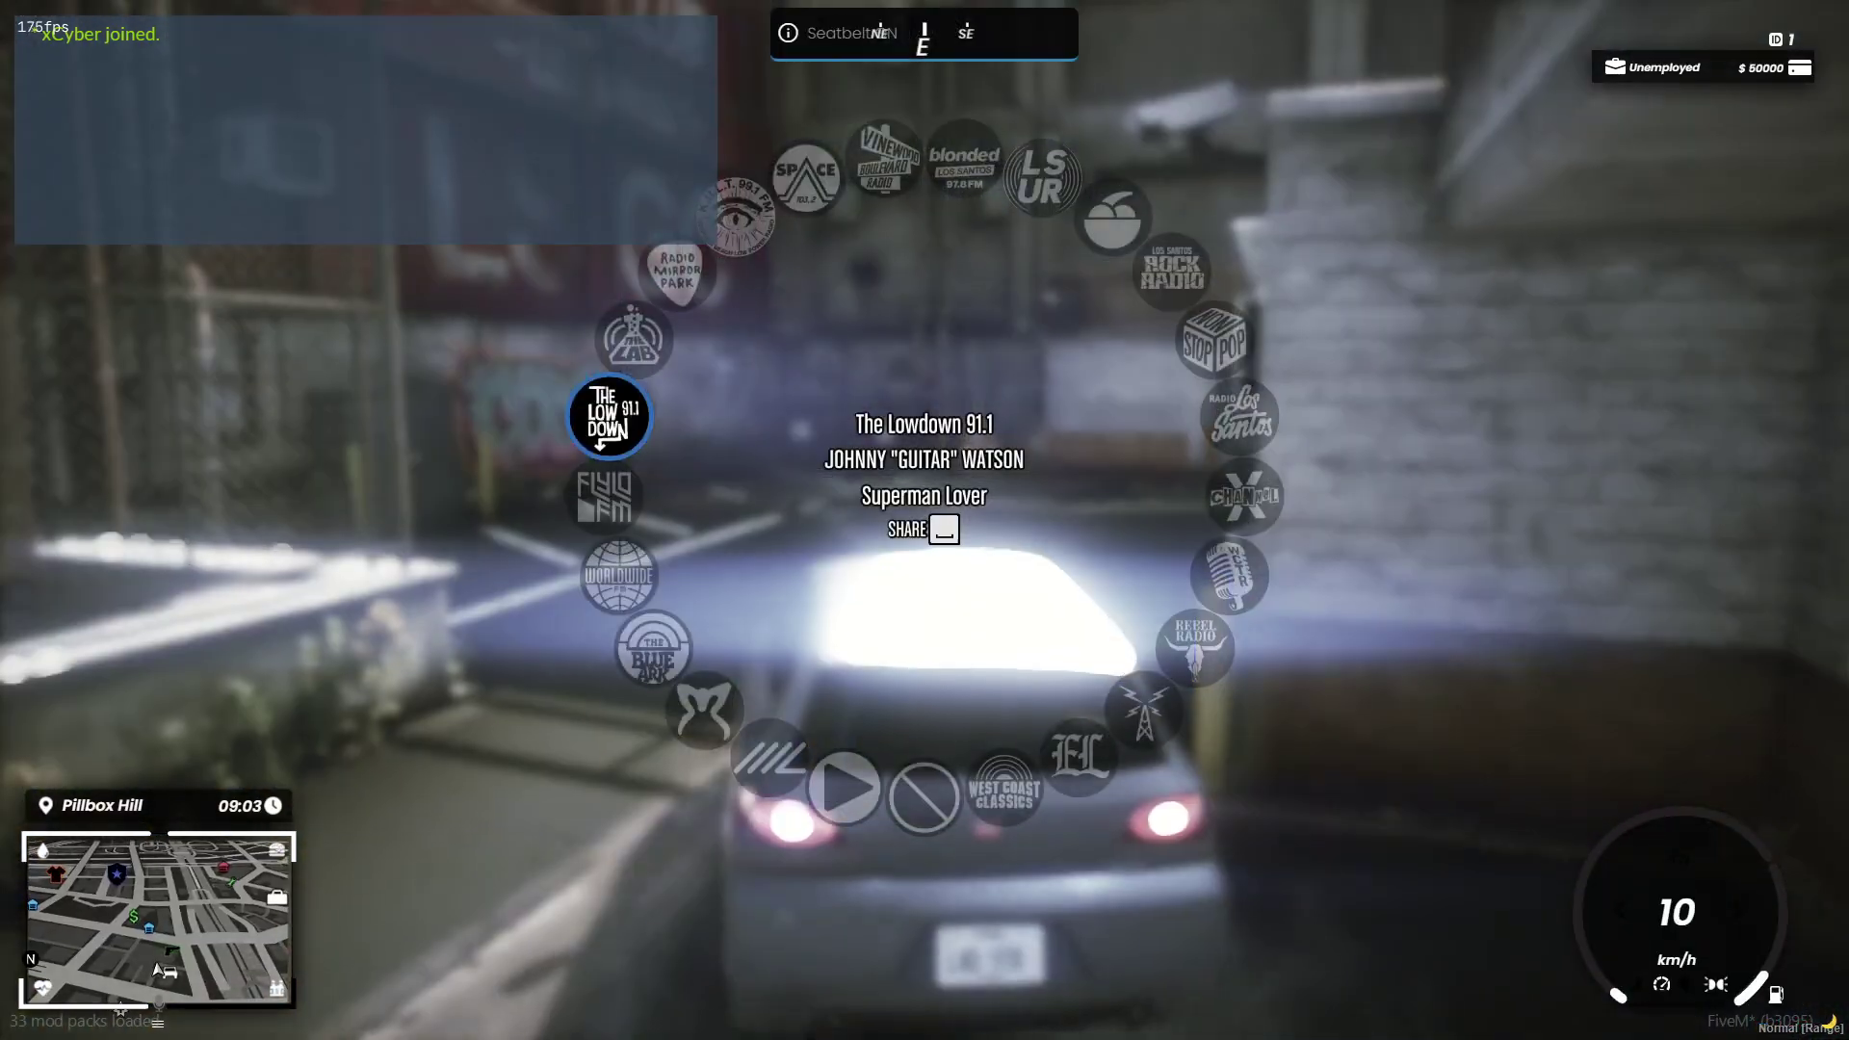
pyautogui.press('w')
pyautogui.press('d')
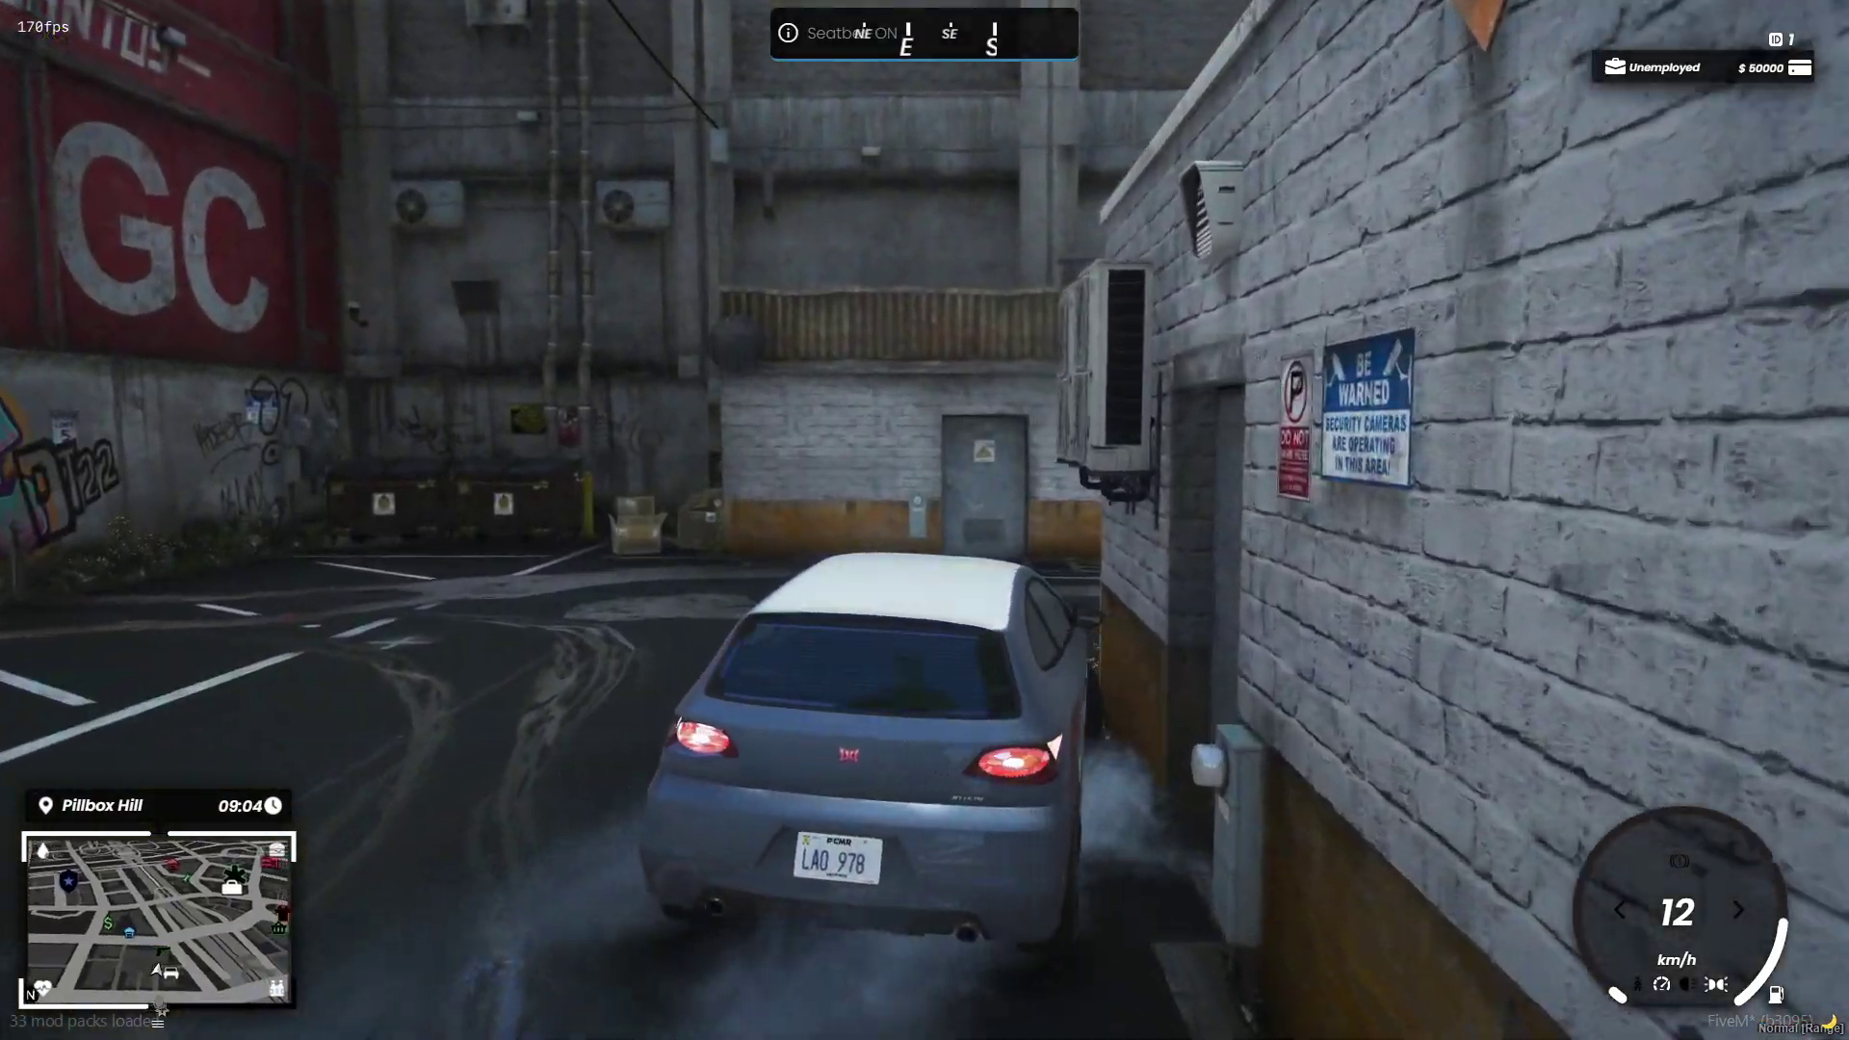
pyautogui.press('q')
pyautogui.press('d')
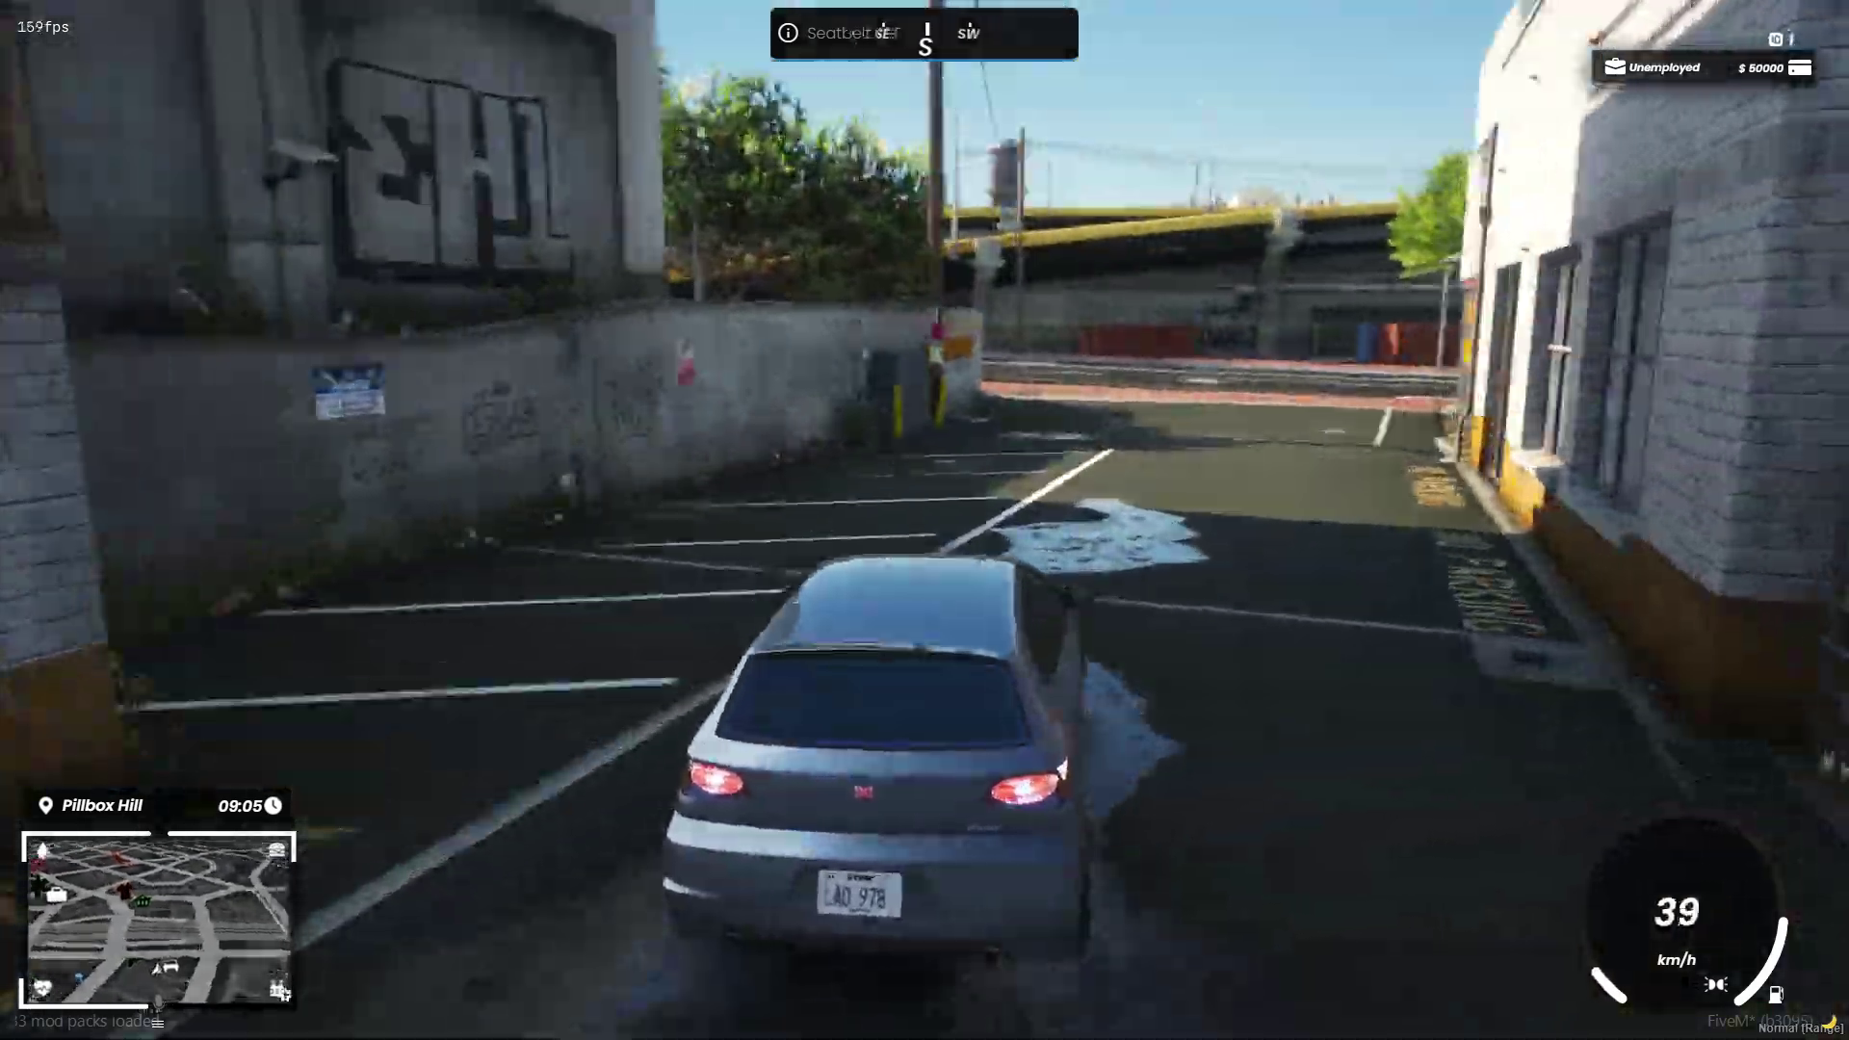
pyautogui.press('w')
pyautogui.press('a')
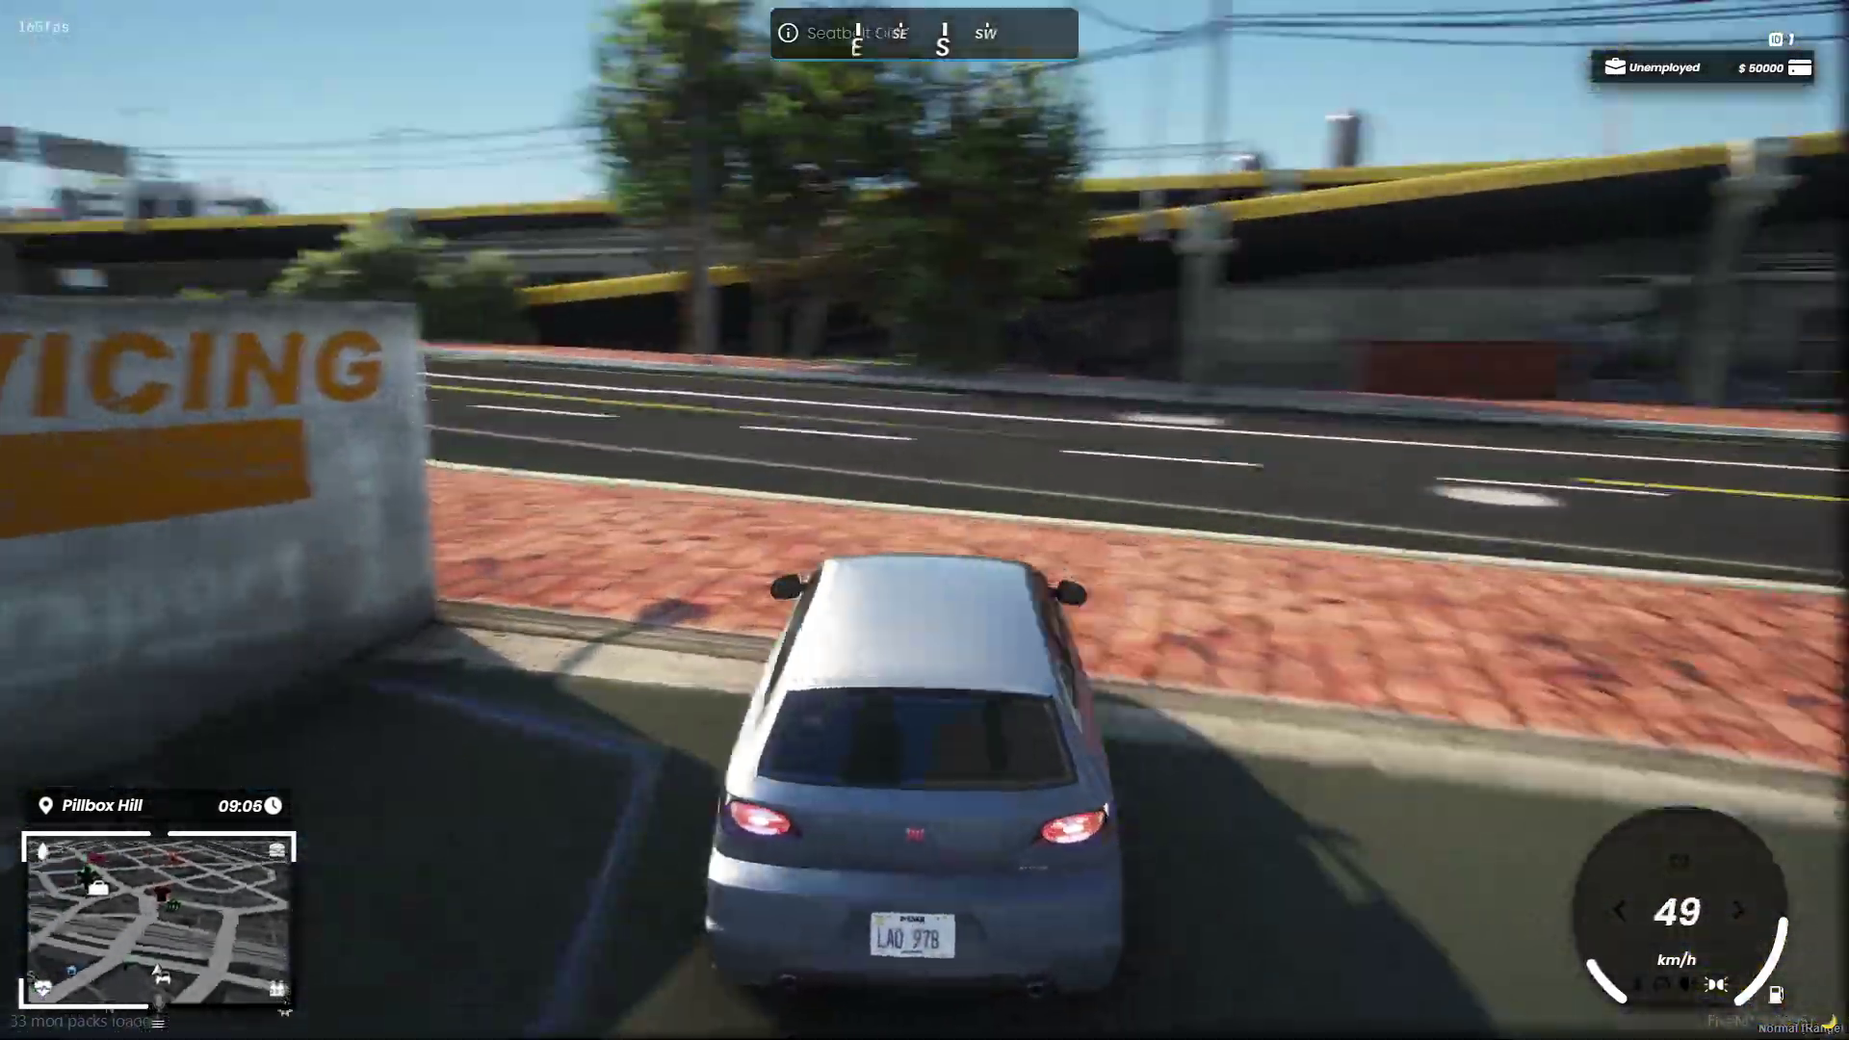
# - Drive the Blista along the Pillbox Hill streets into the fenced parking lot beside the blue parking booth
pyautogui.press('w')
pyautogui.press('a')
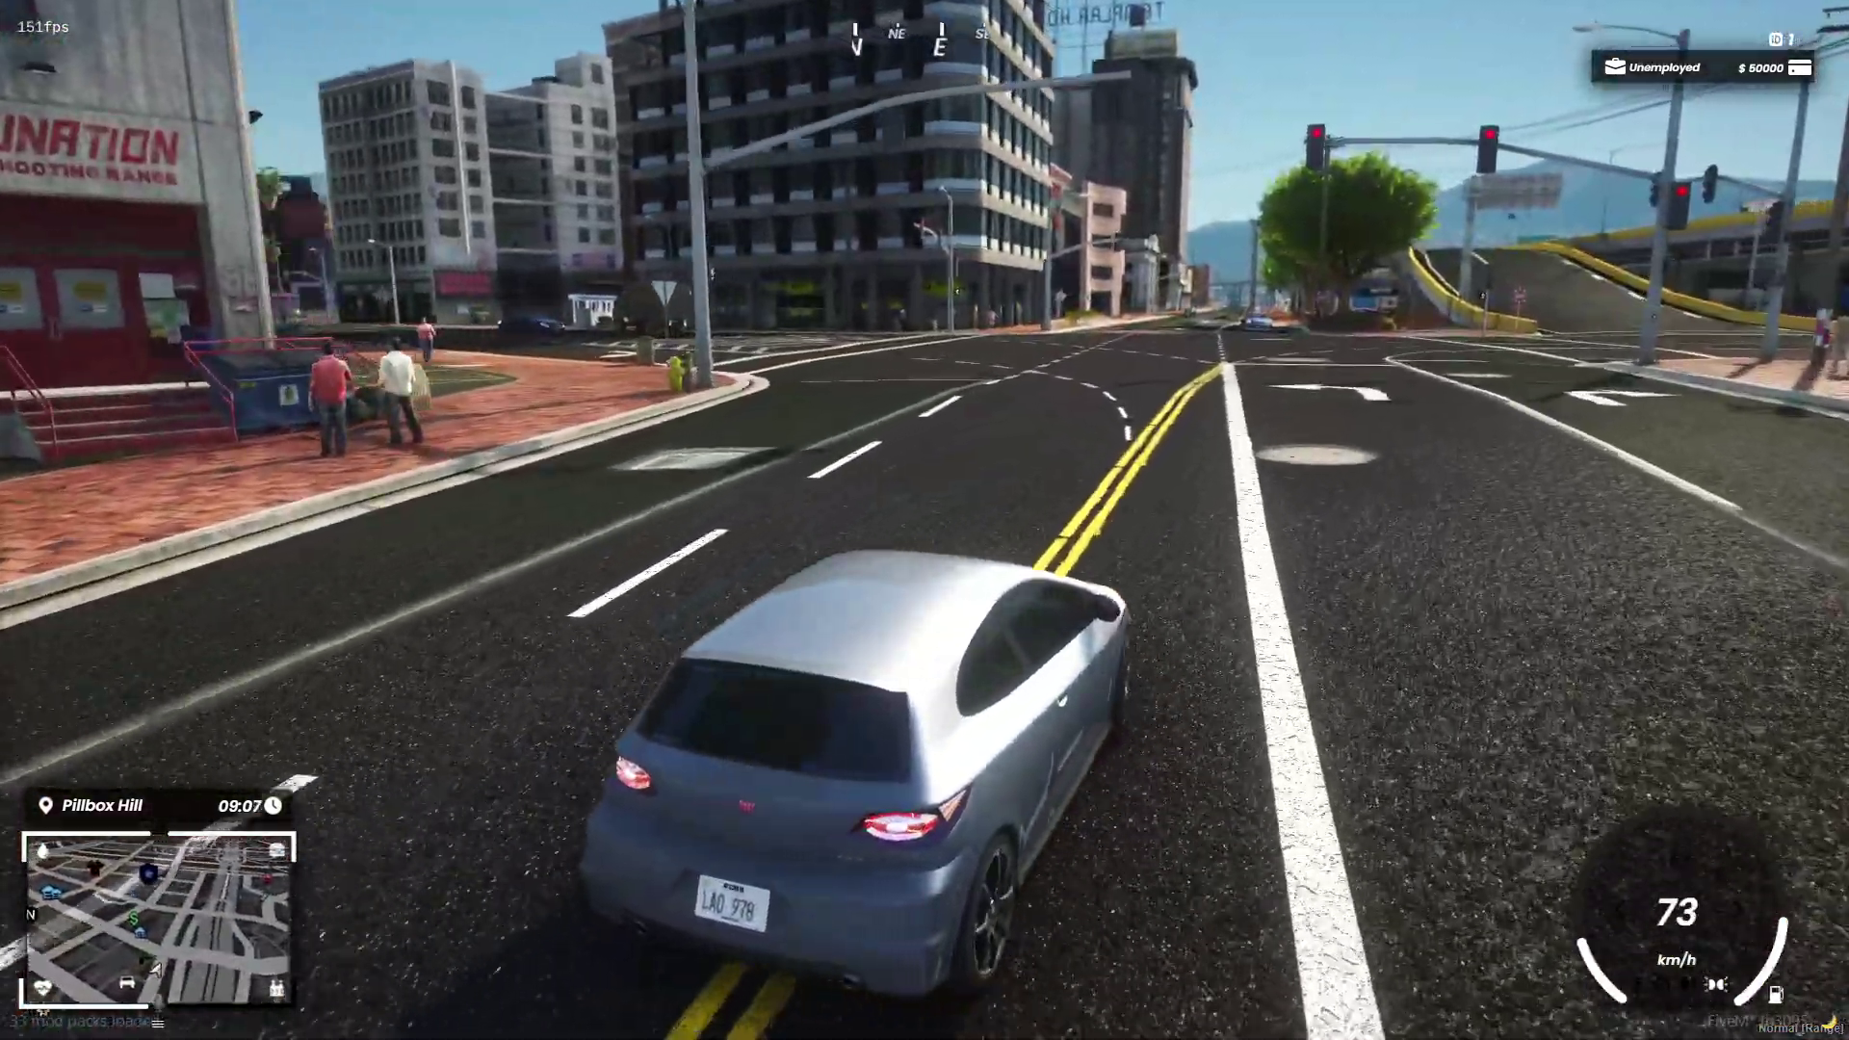
pyautogui.press('w')
pyautogui.press('a')
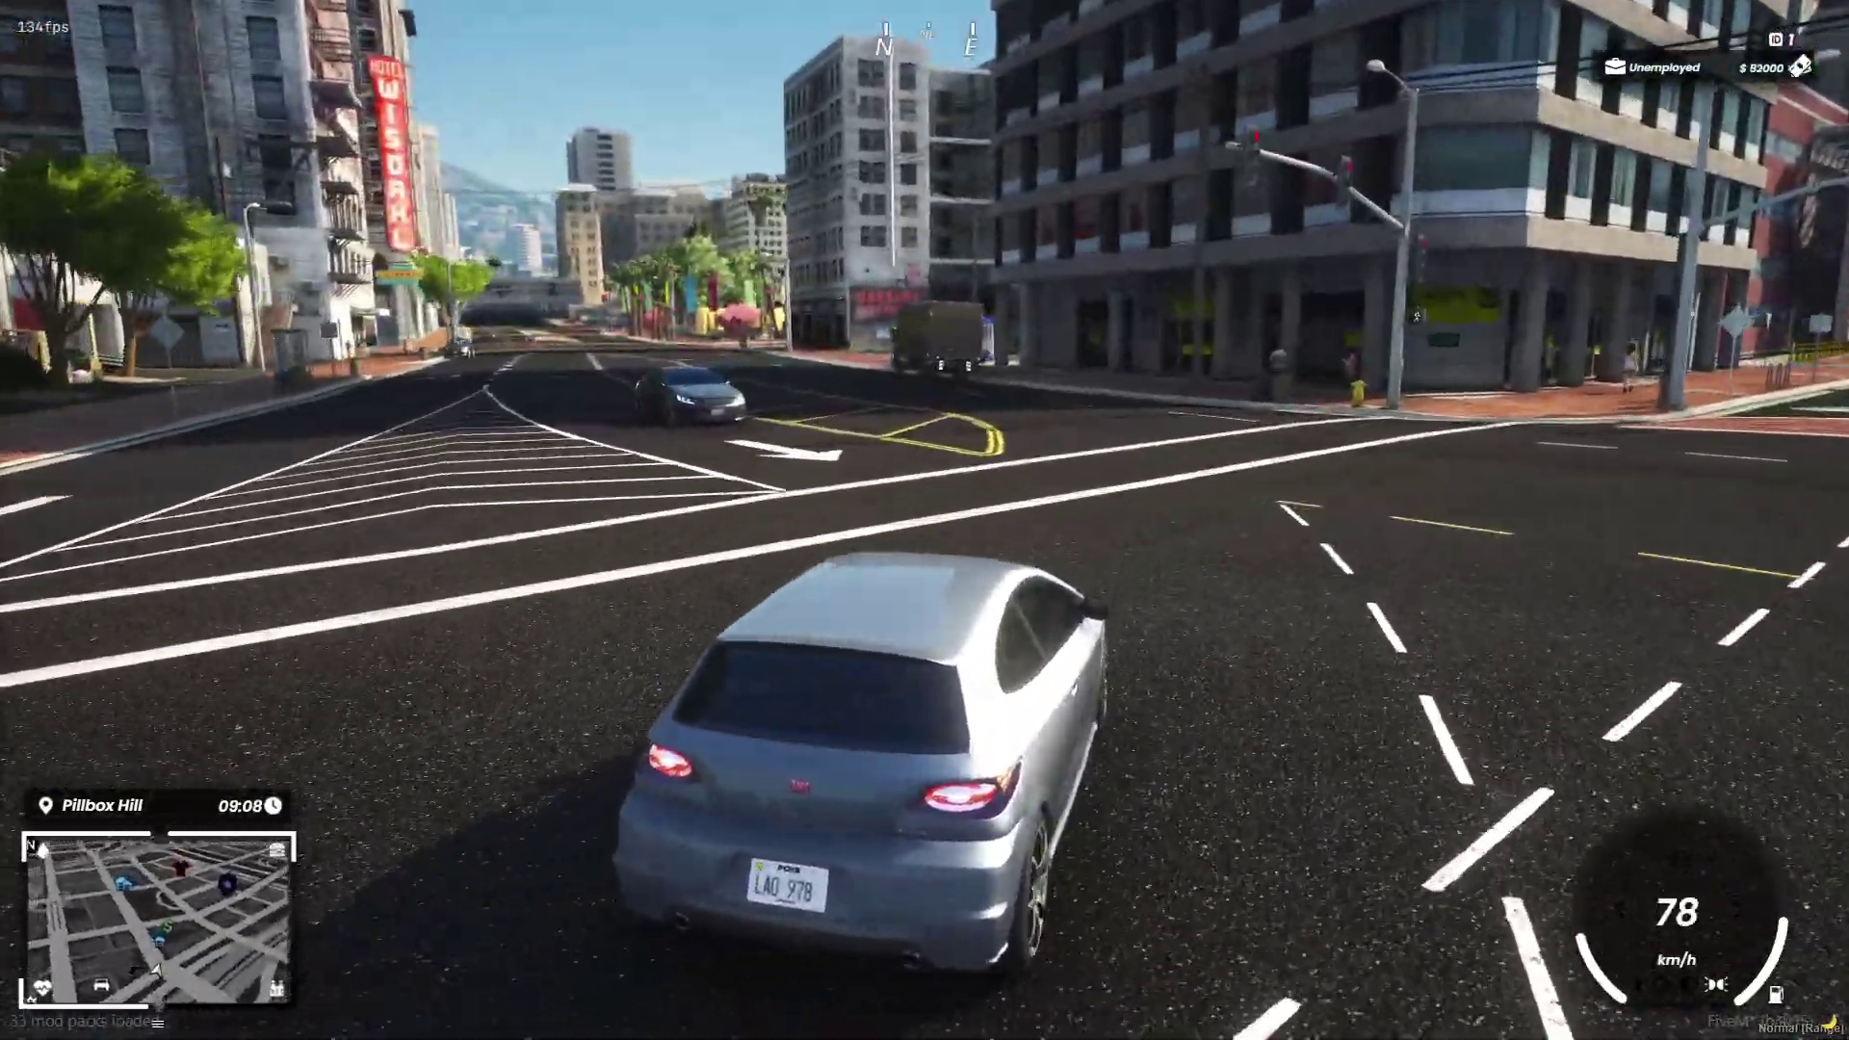
pyautogui.press('w')
pyautogui.press('d')
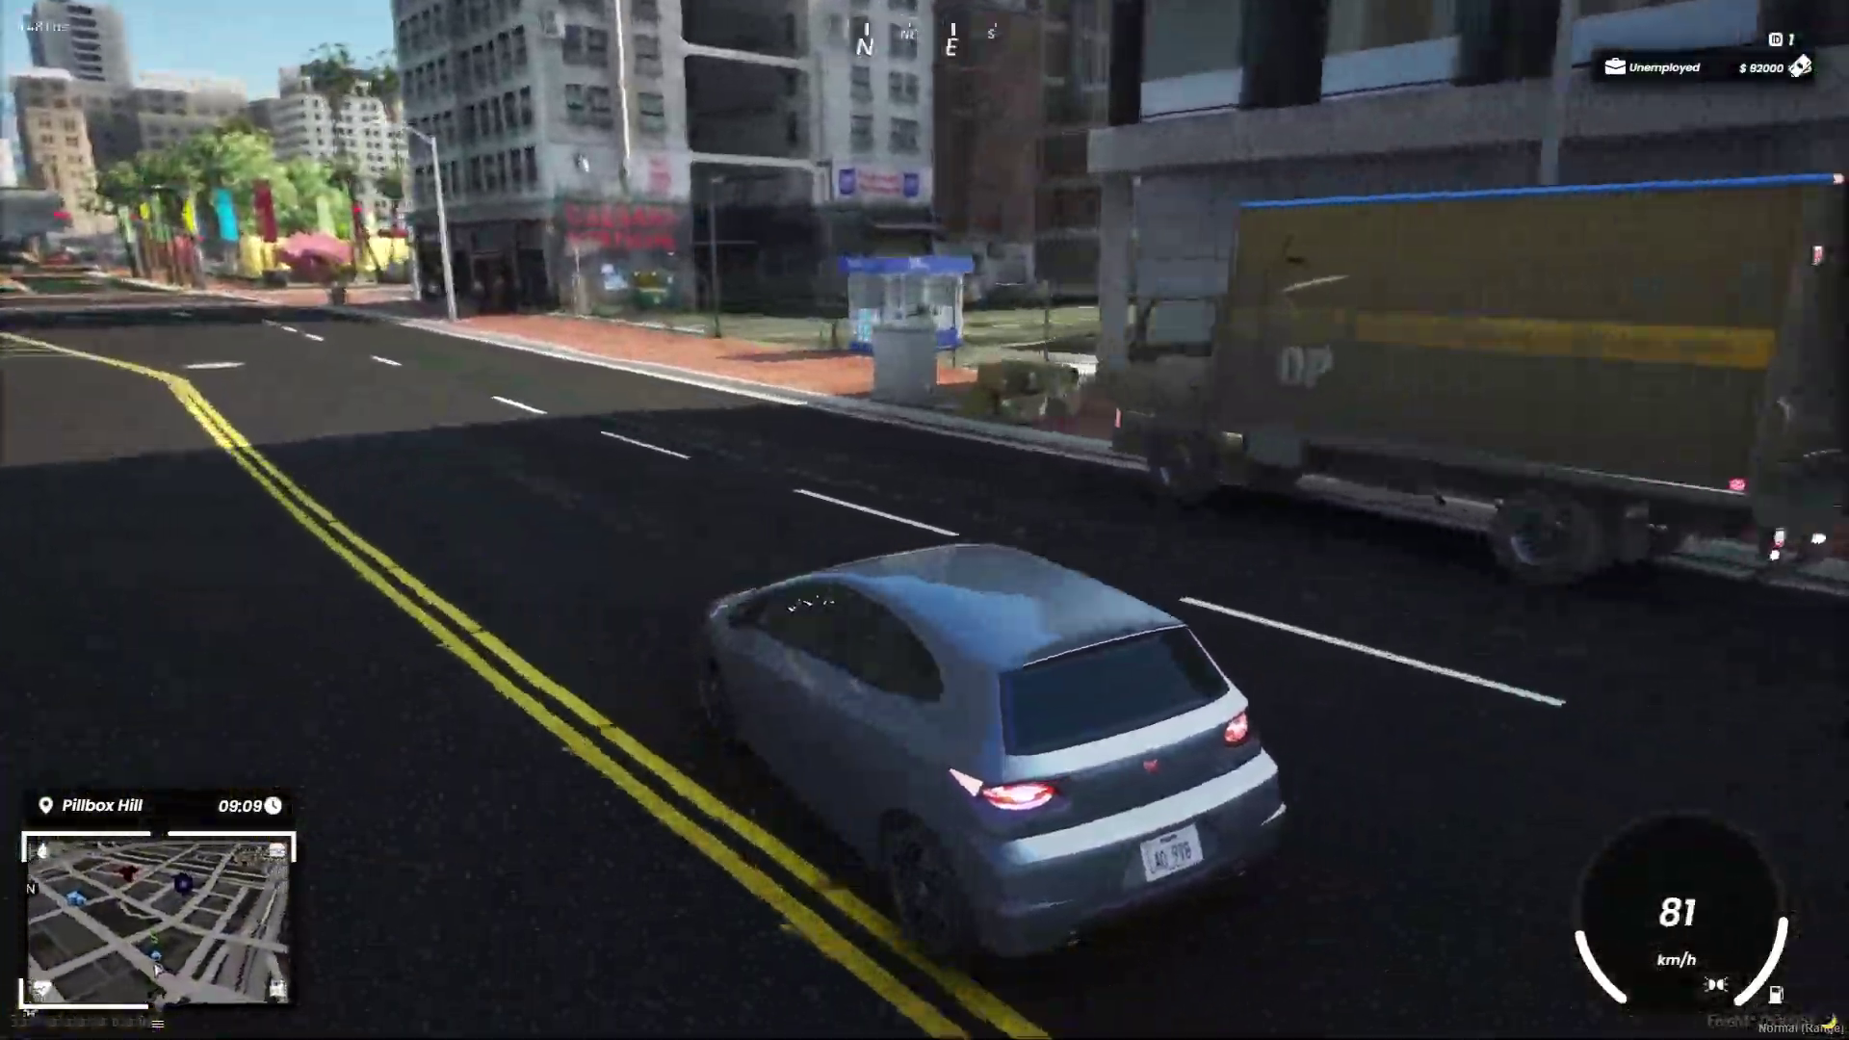
pyautogui.press('s')
pyautogui.press('a')
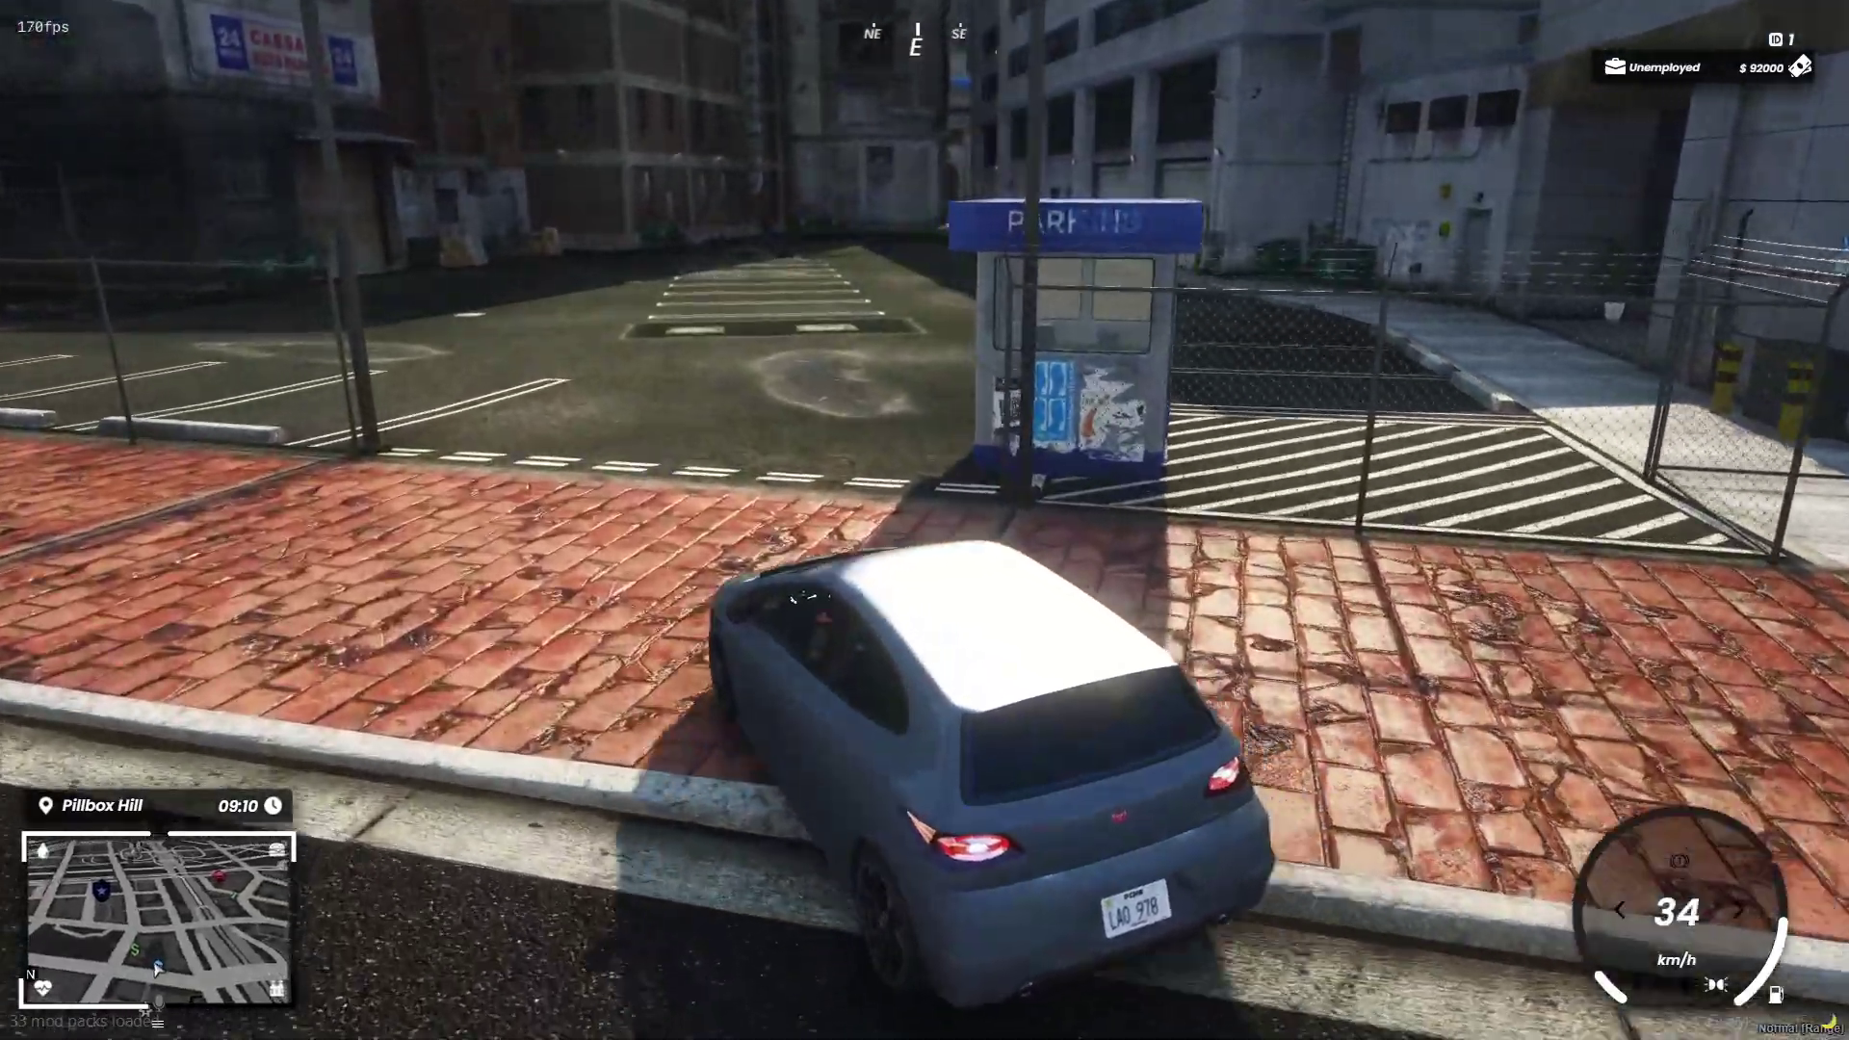
pyautogui.press('d')
pyautogui.press('w')
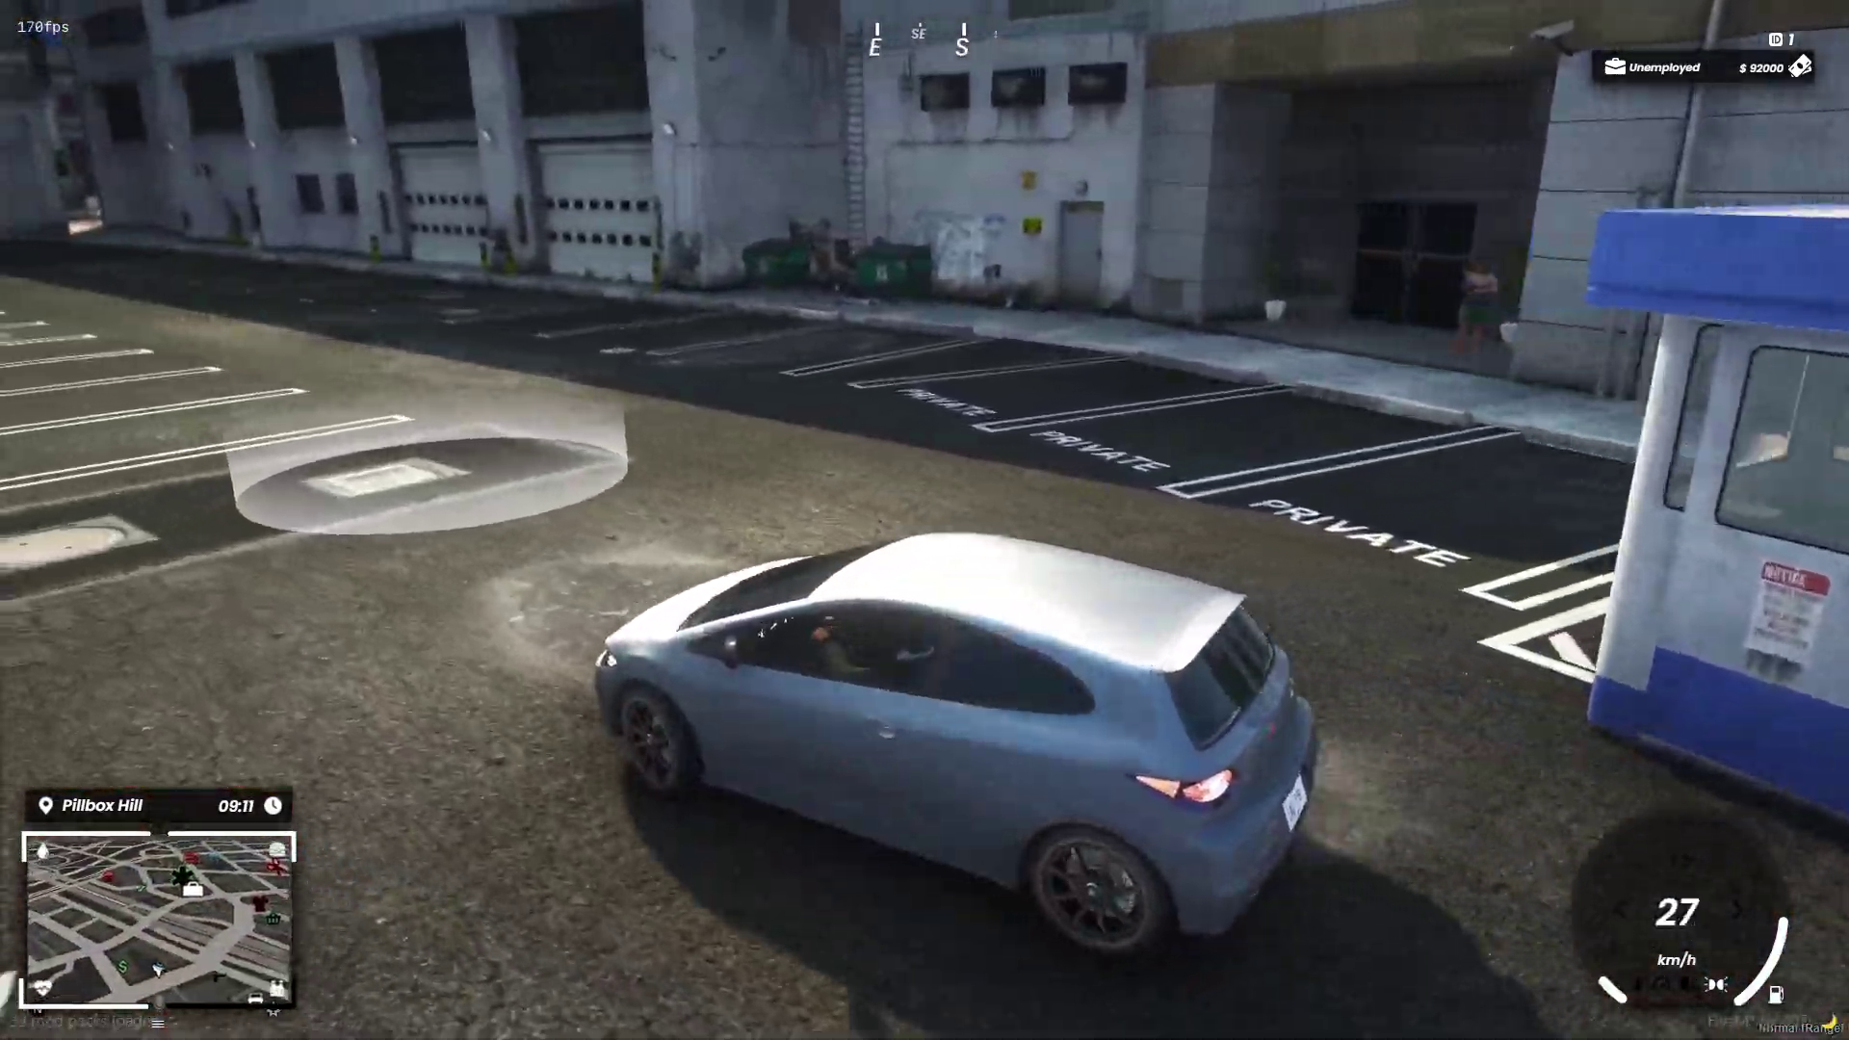
# - Store the Blista in the Pillbox Hill parking lot's garage and open the garage menu on foot
pyautogui.press('s')
pyautogui.press('e')
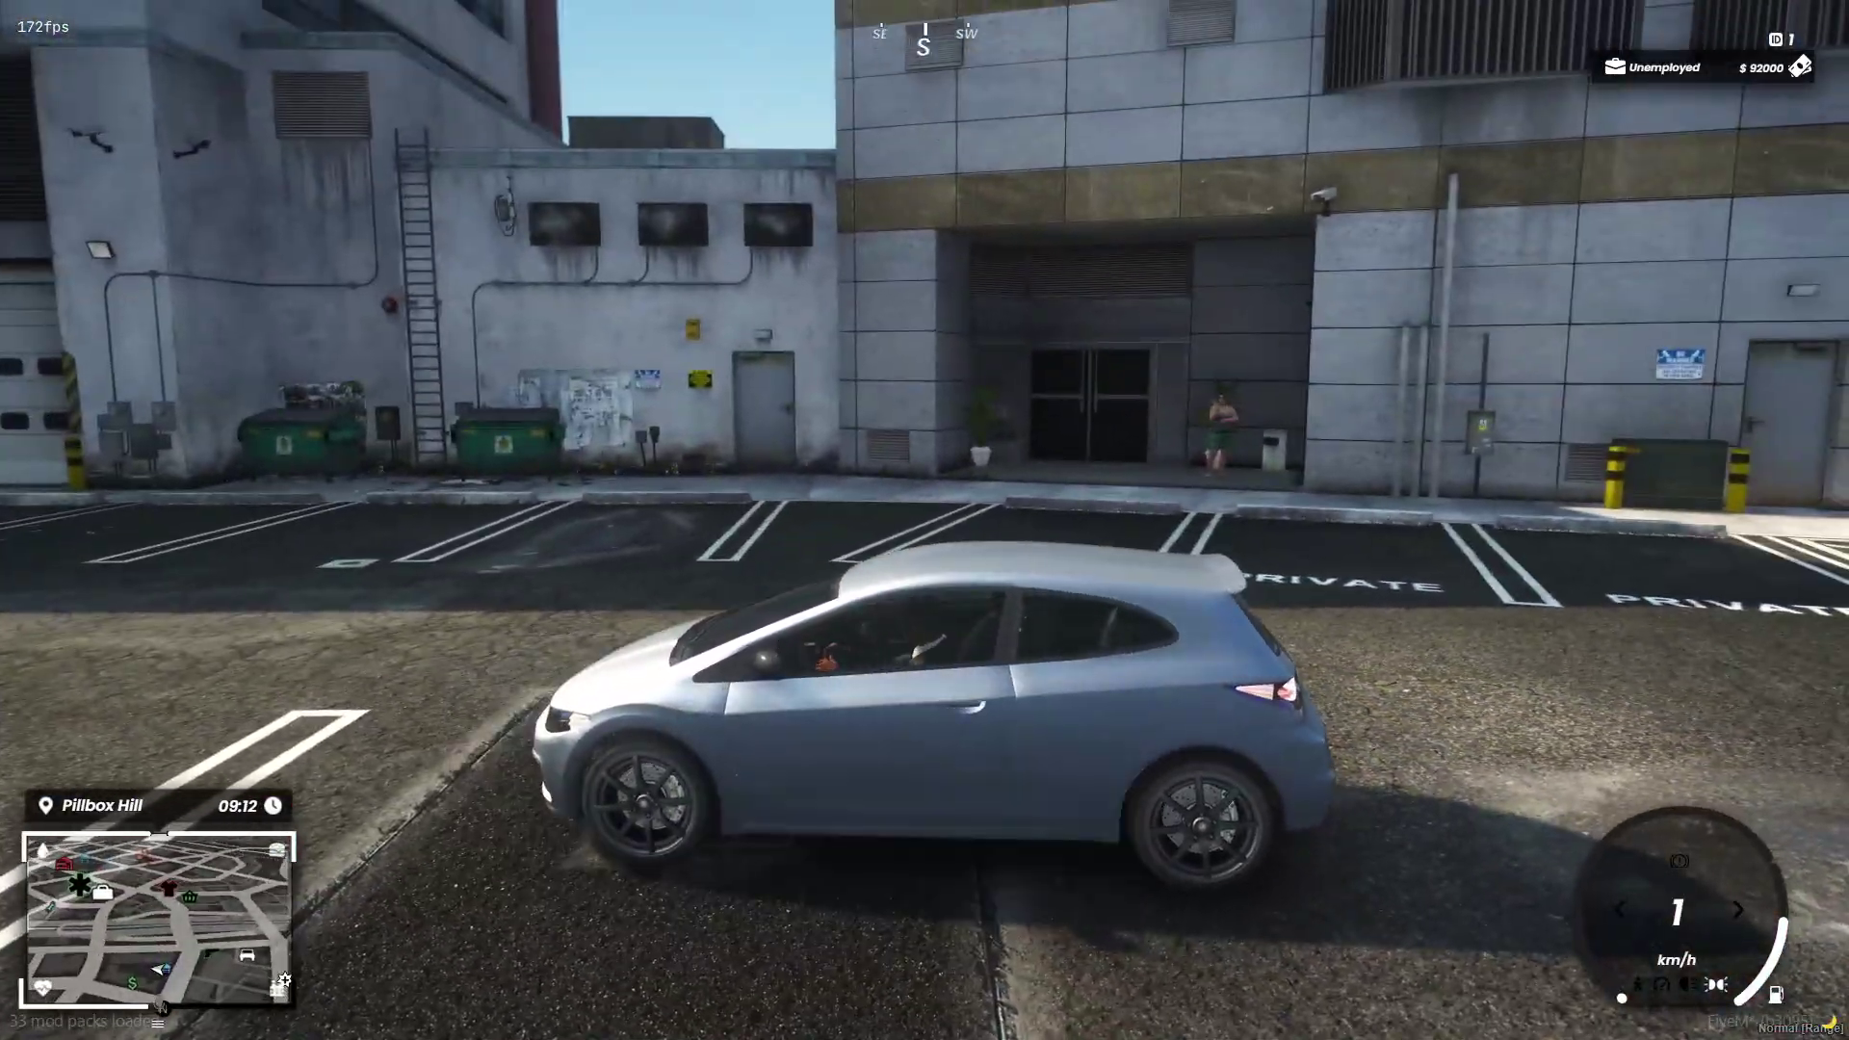
pyautogui.press('f')
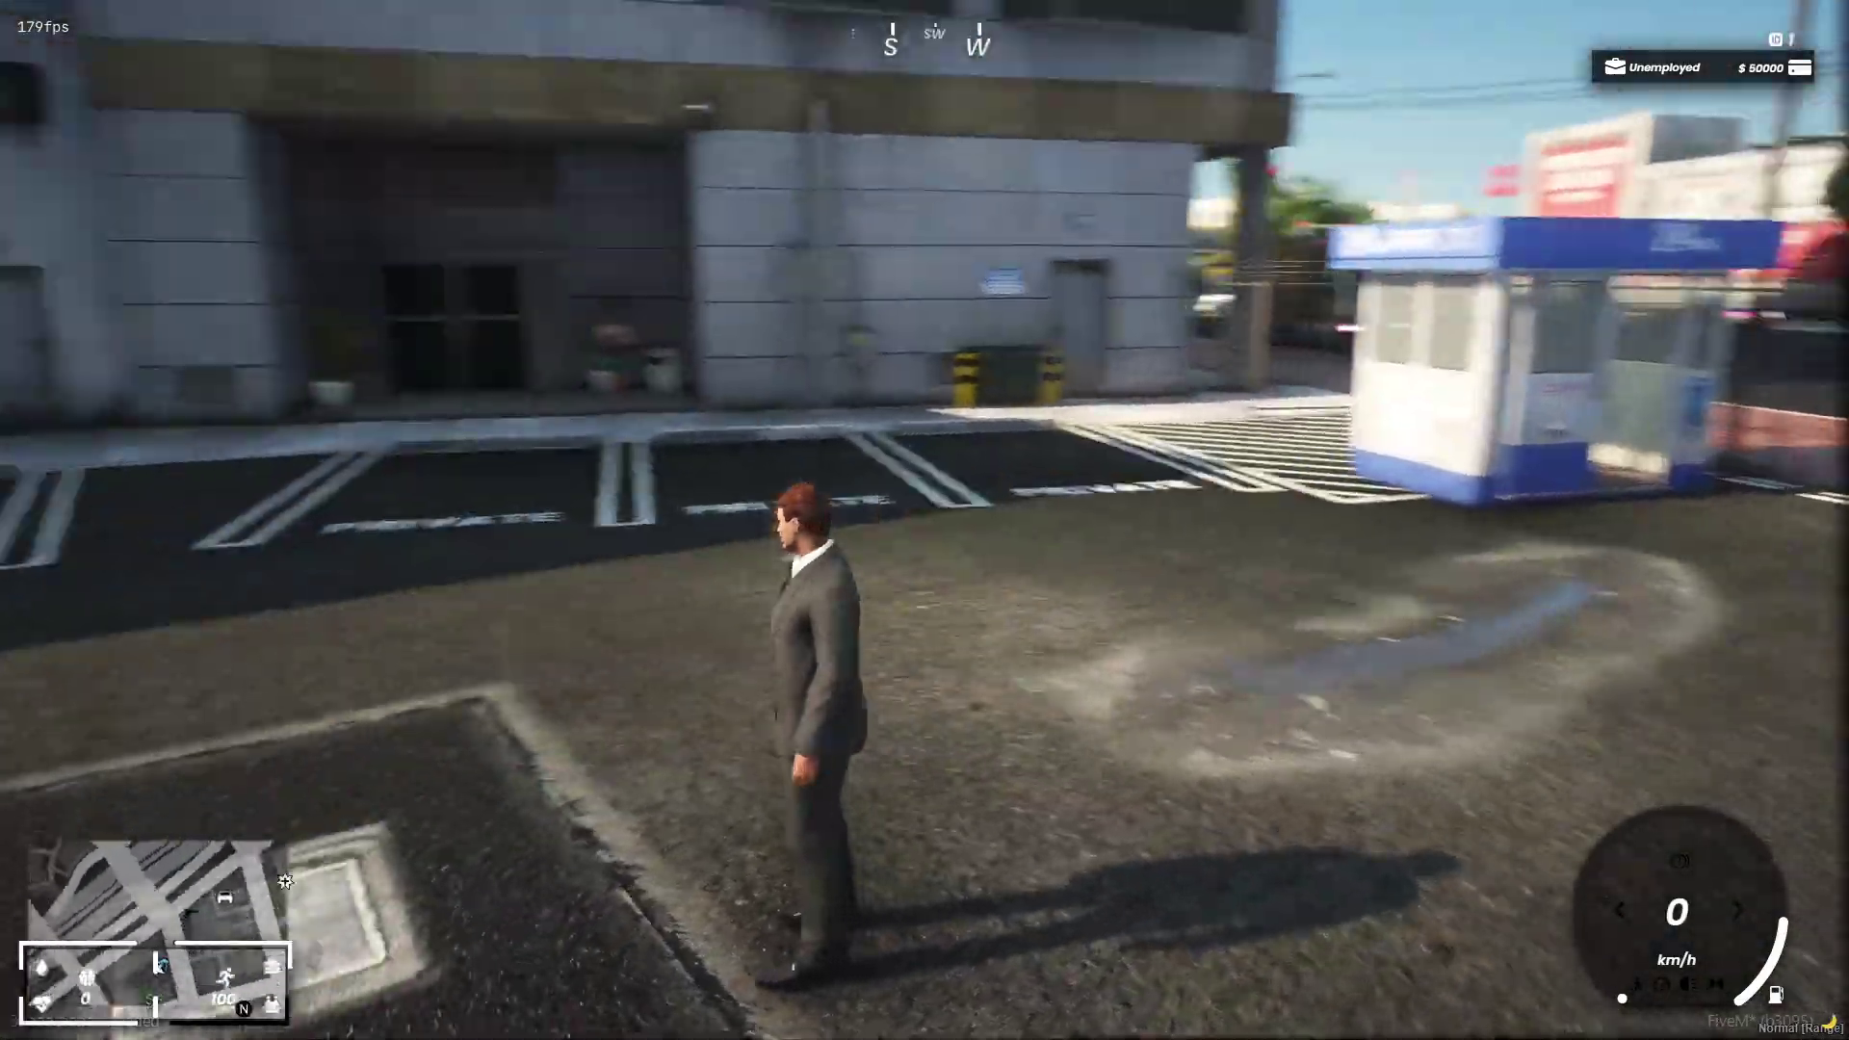
pyautogui.hotkey('shift', 'w')
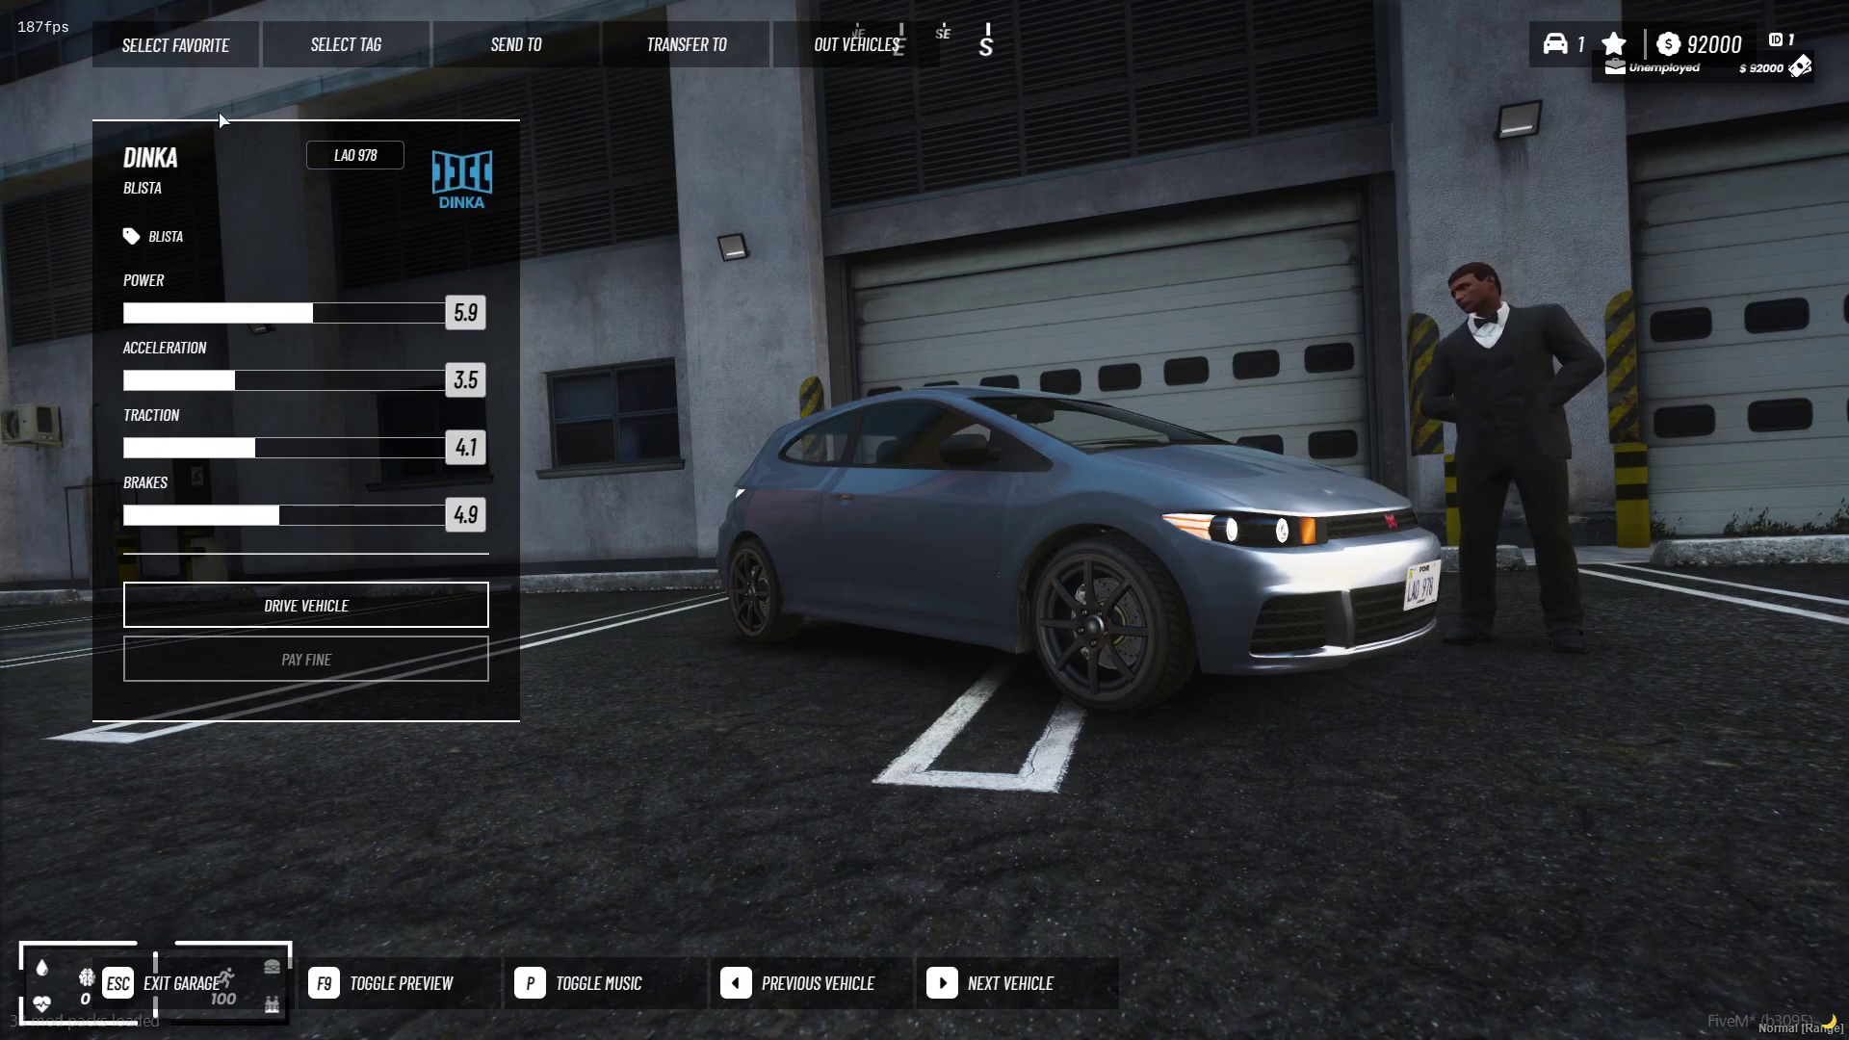
# - Try the favourite option for the Blista and look at the vehicle tag dialog without setting a tag
pyautogui.click(178, 48)
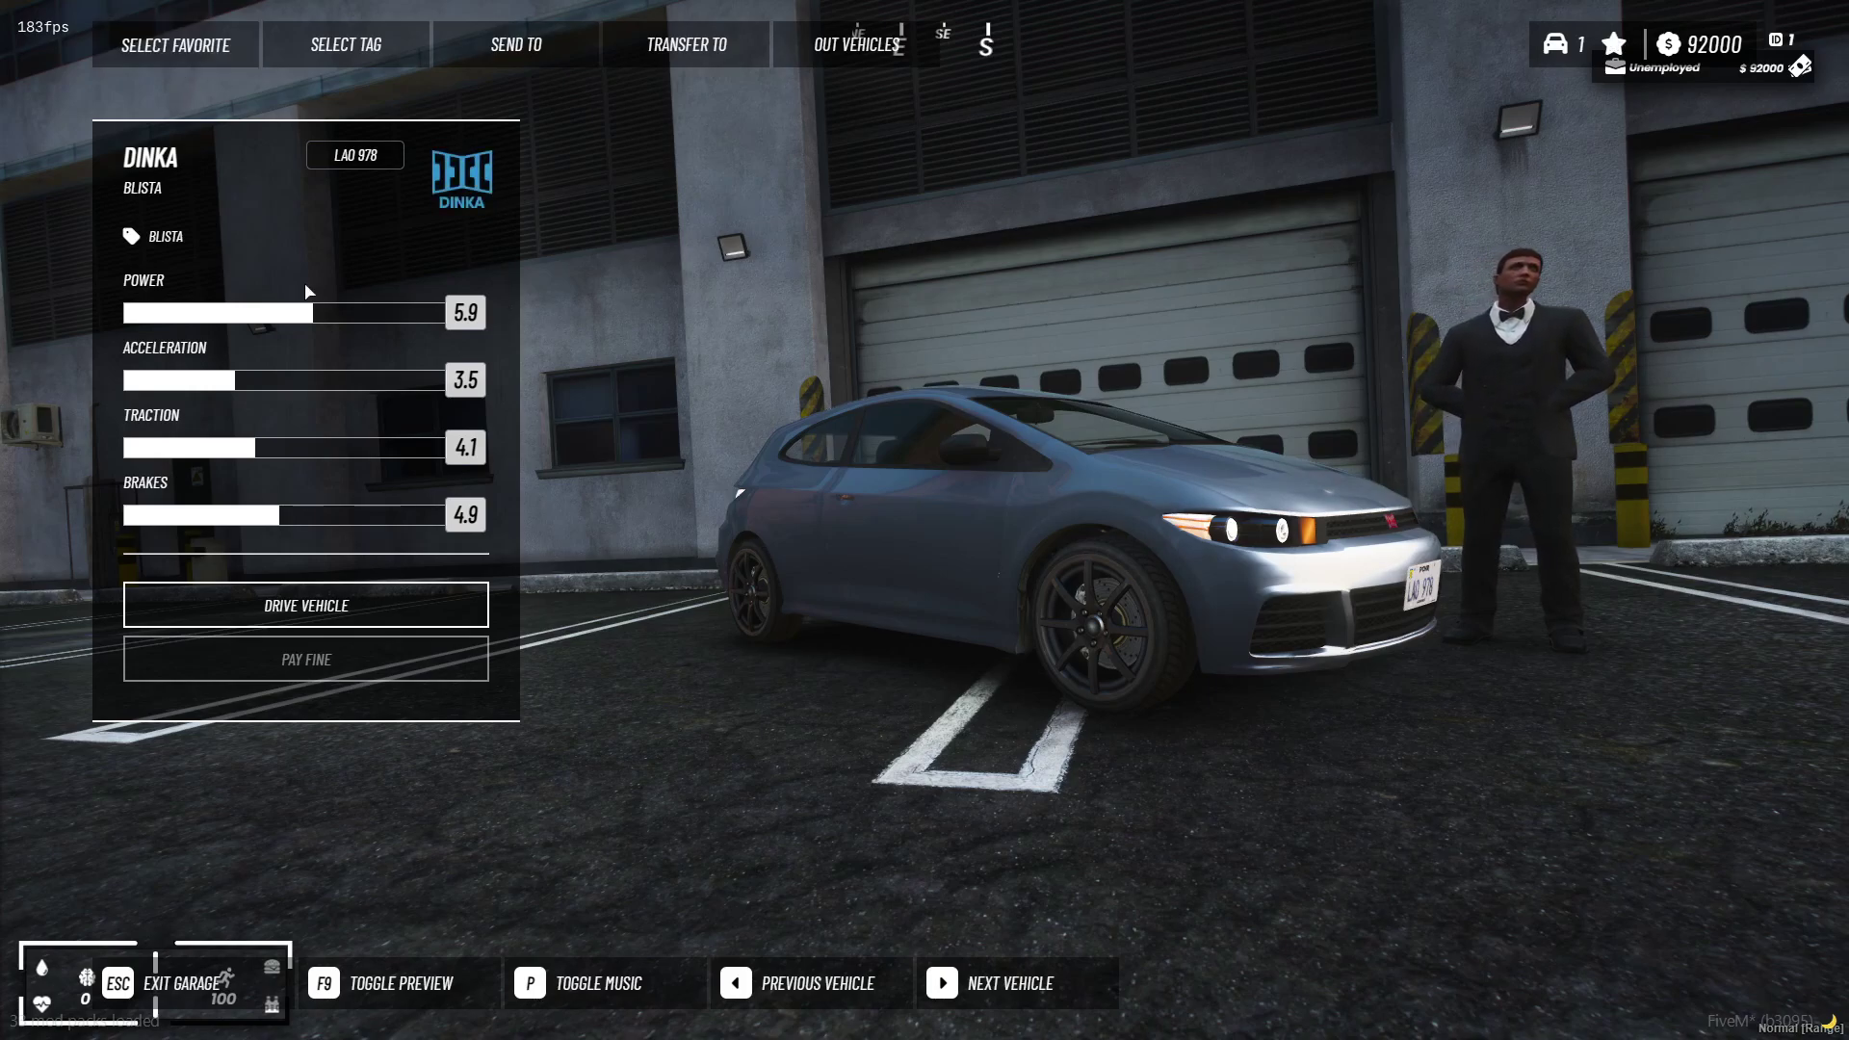
pyautogui.click(385, 56)
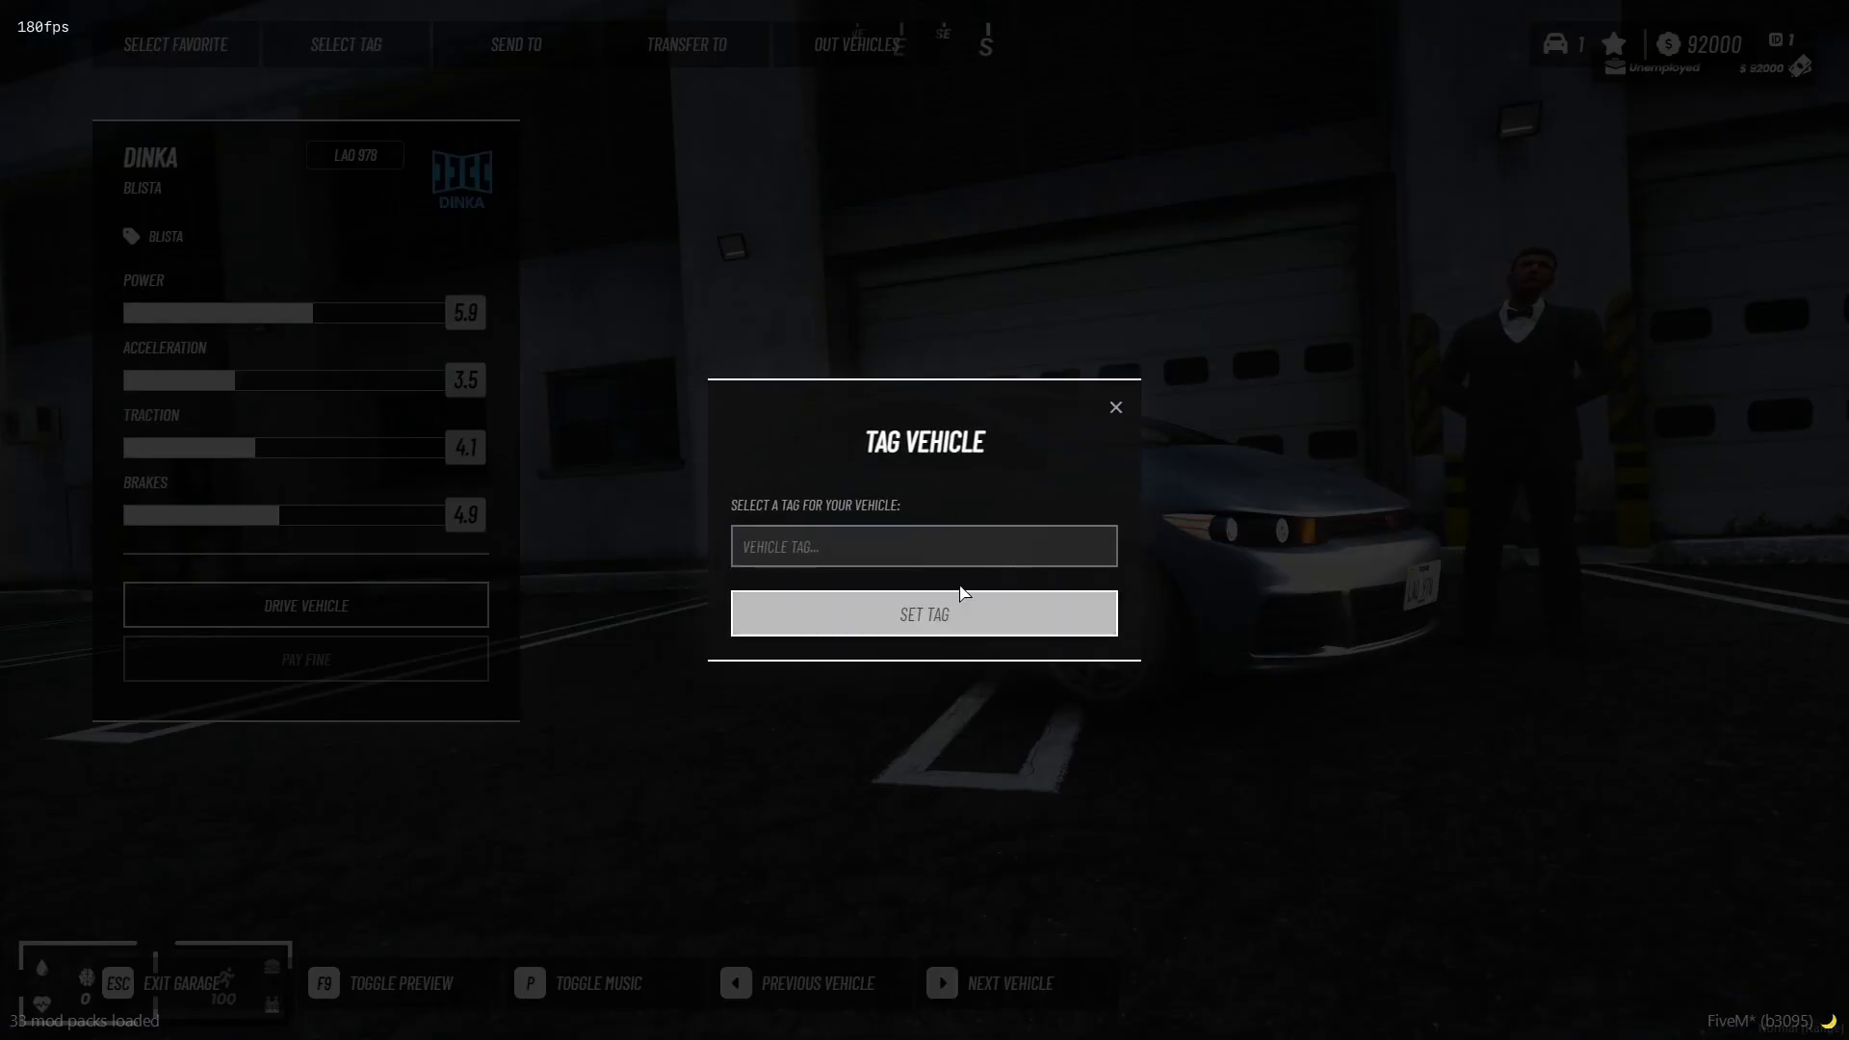
pyautogui.click(832, 527)
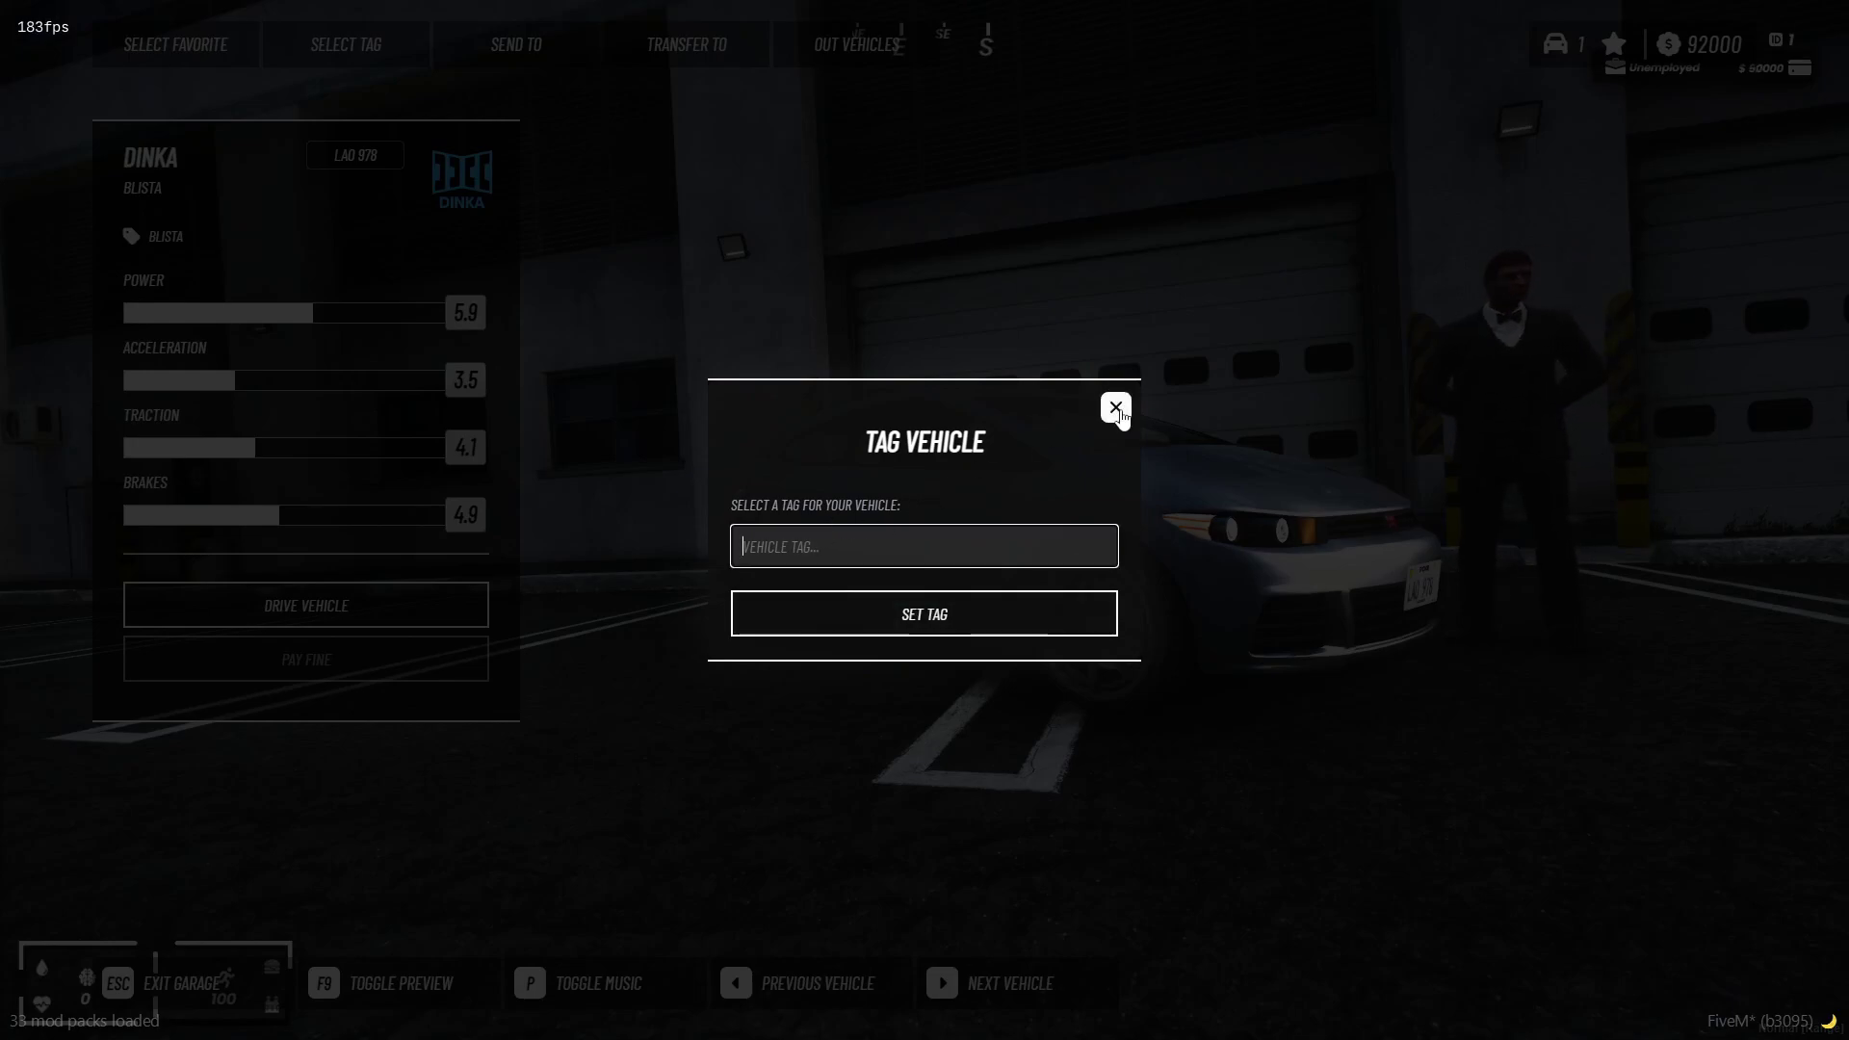
pyautogui.click(1115, 407)
# - Look through the destination garages for sending the Blista and view the dialog for transferring it to a player
pyautogui.click(552, 62)
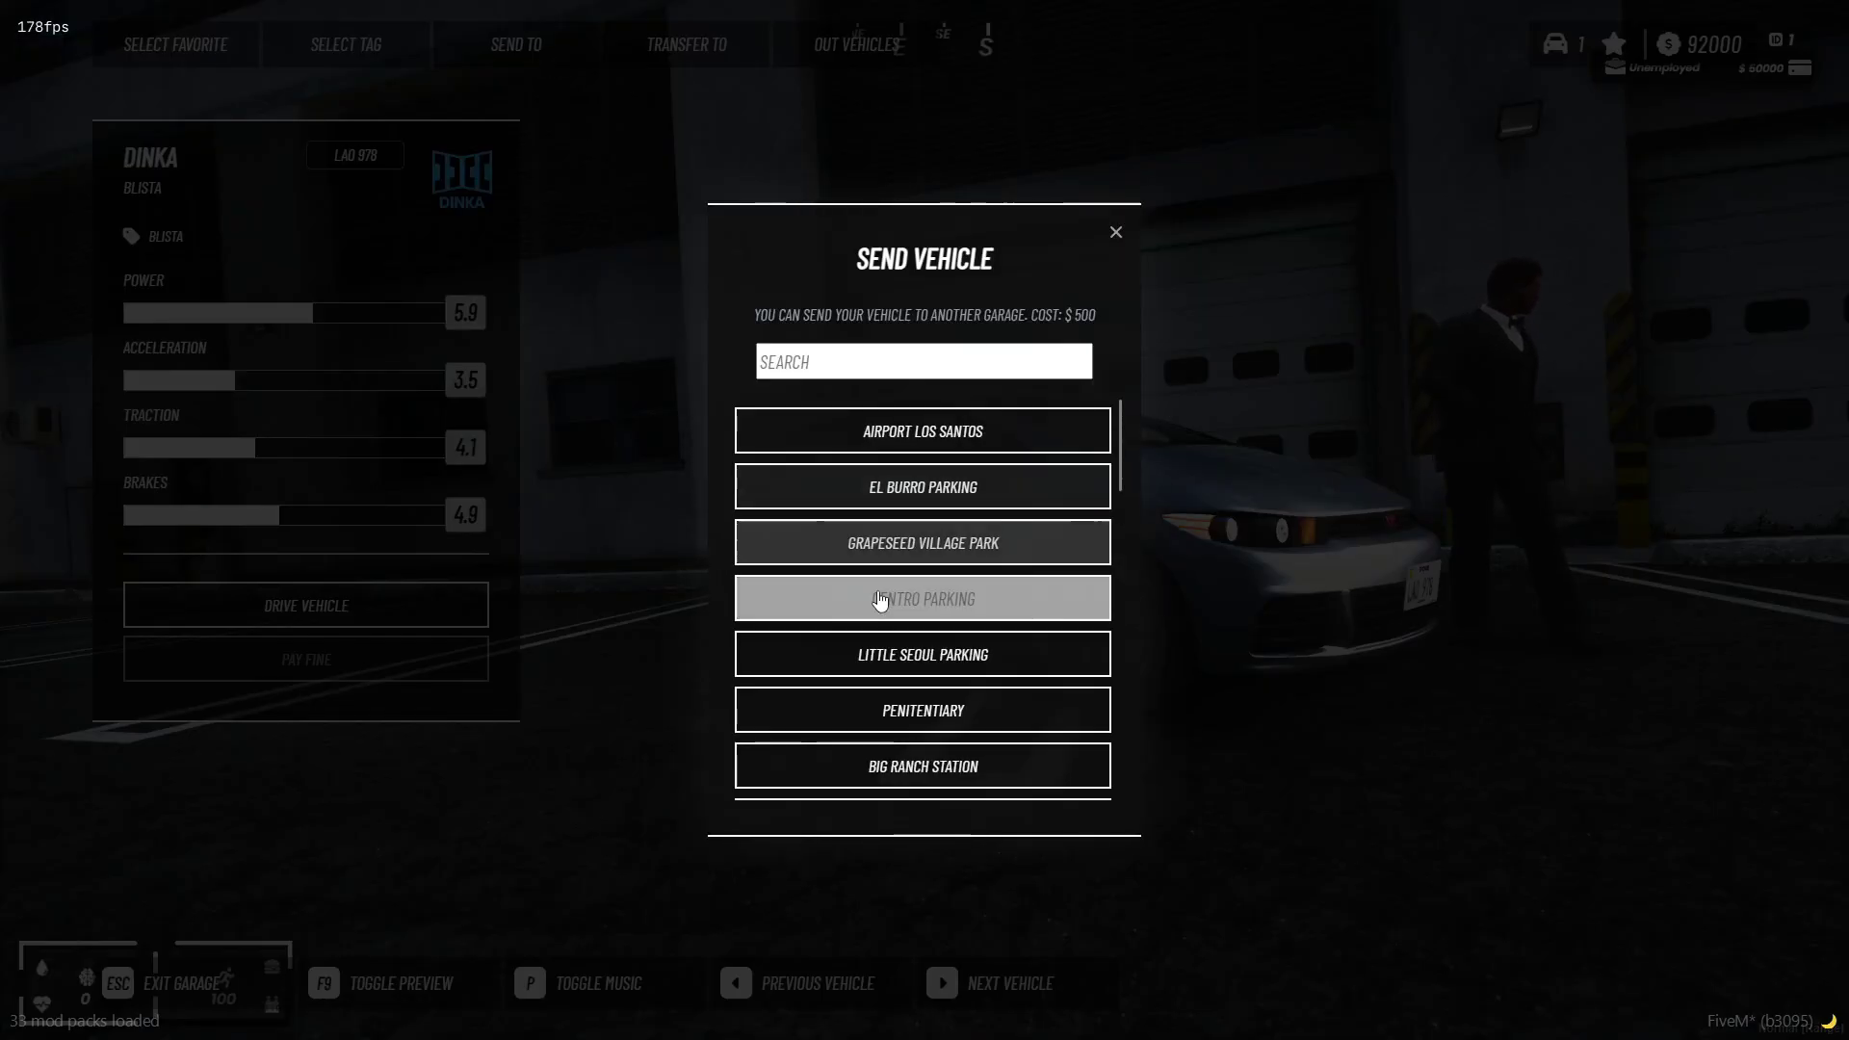
pyautogui.scroll(-3, 915, 636)
pyautogui.click(1115, 232)
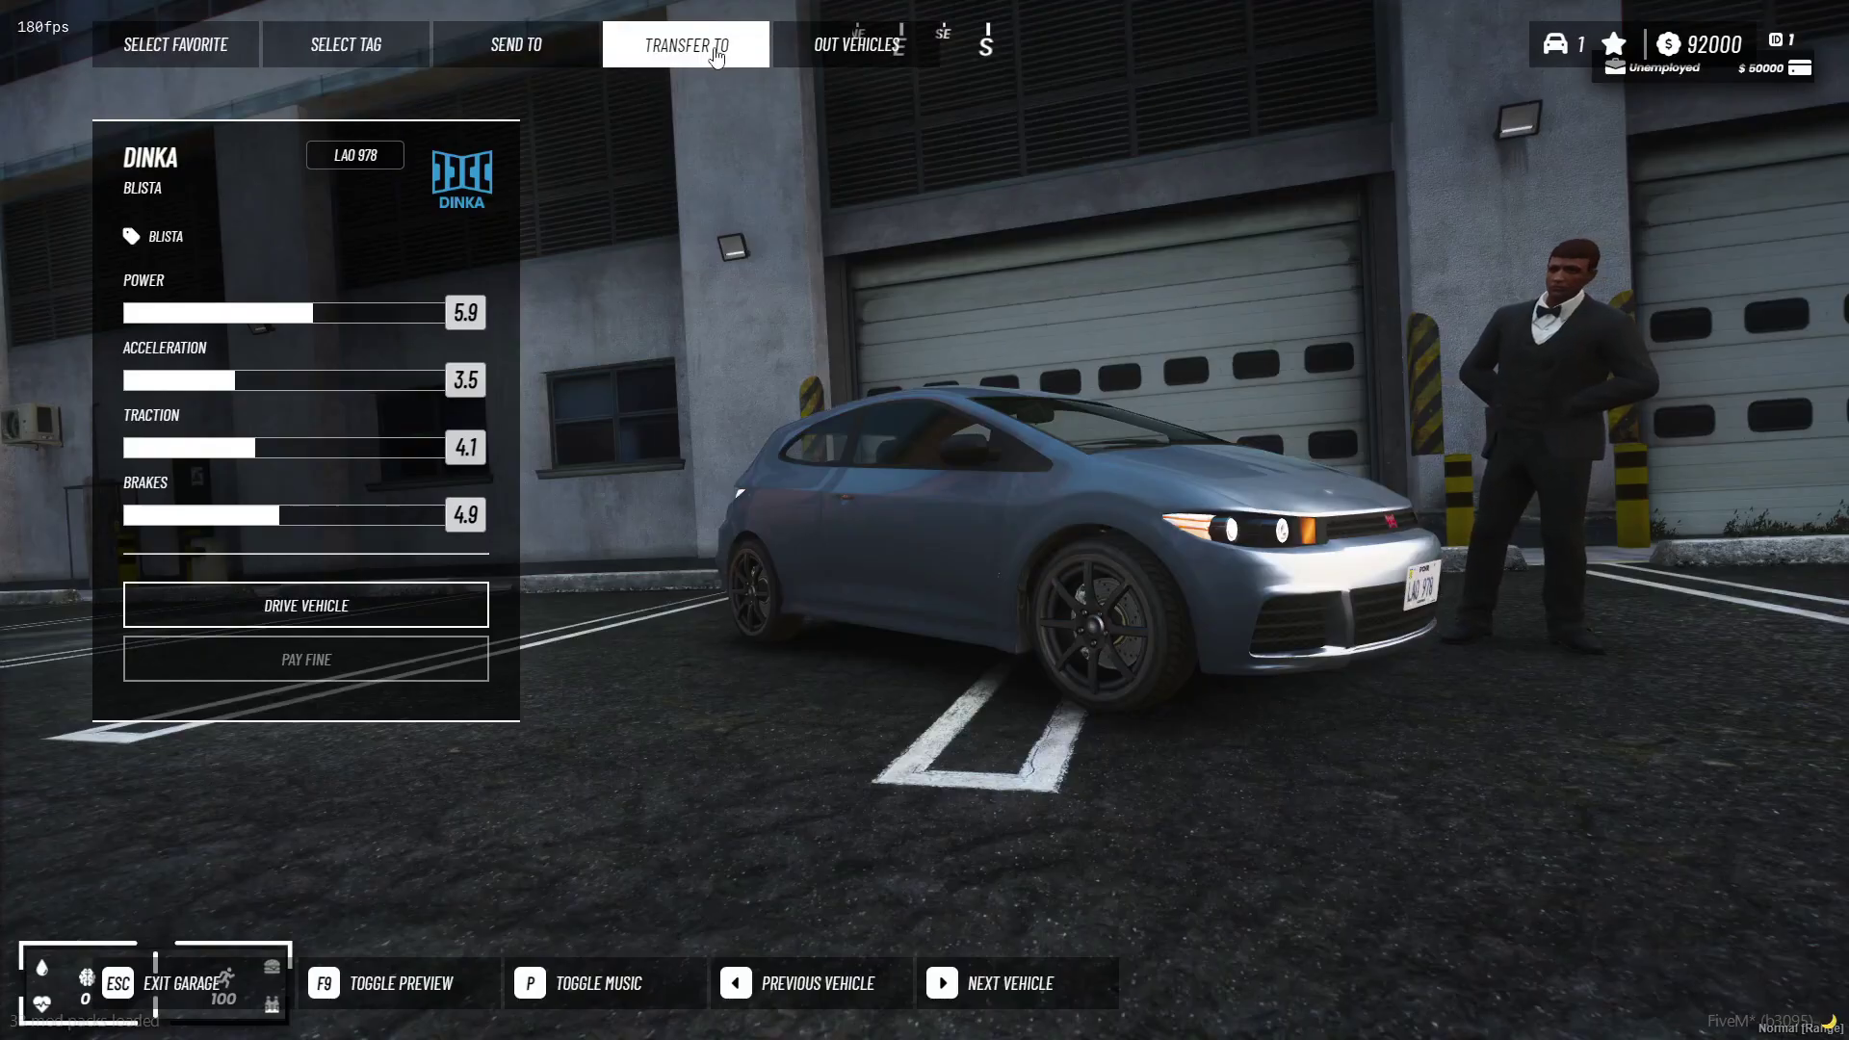
pyautogui.click(686, 44)
pyautogui.click(856, 568)
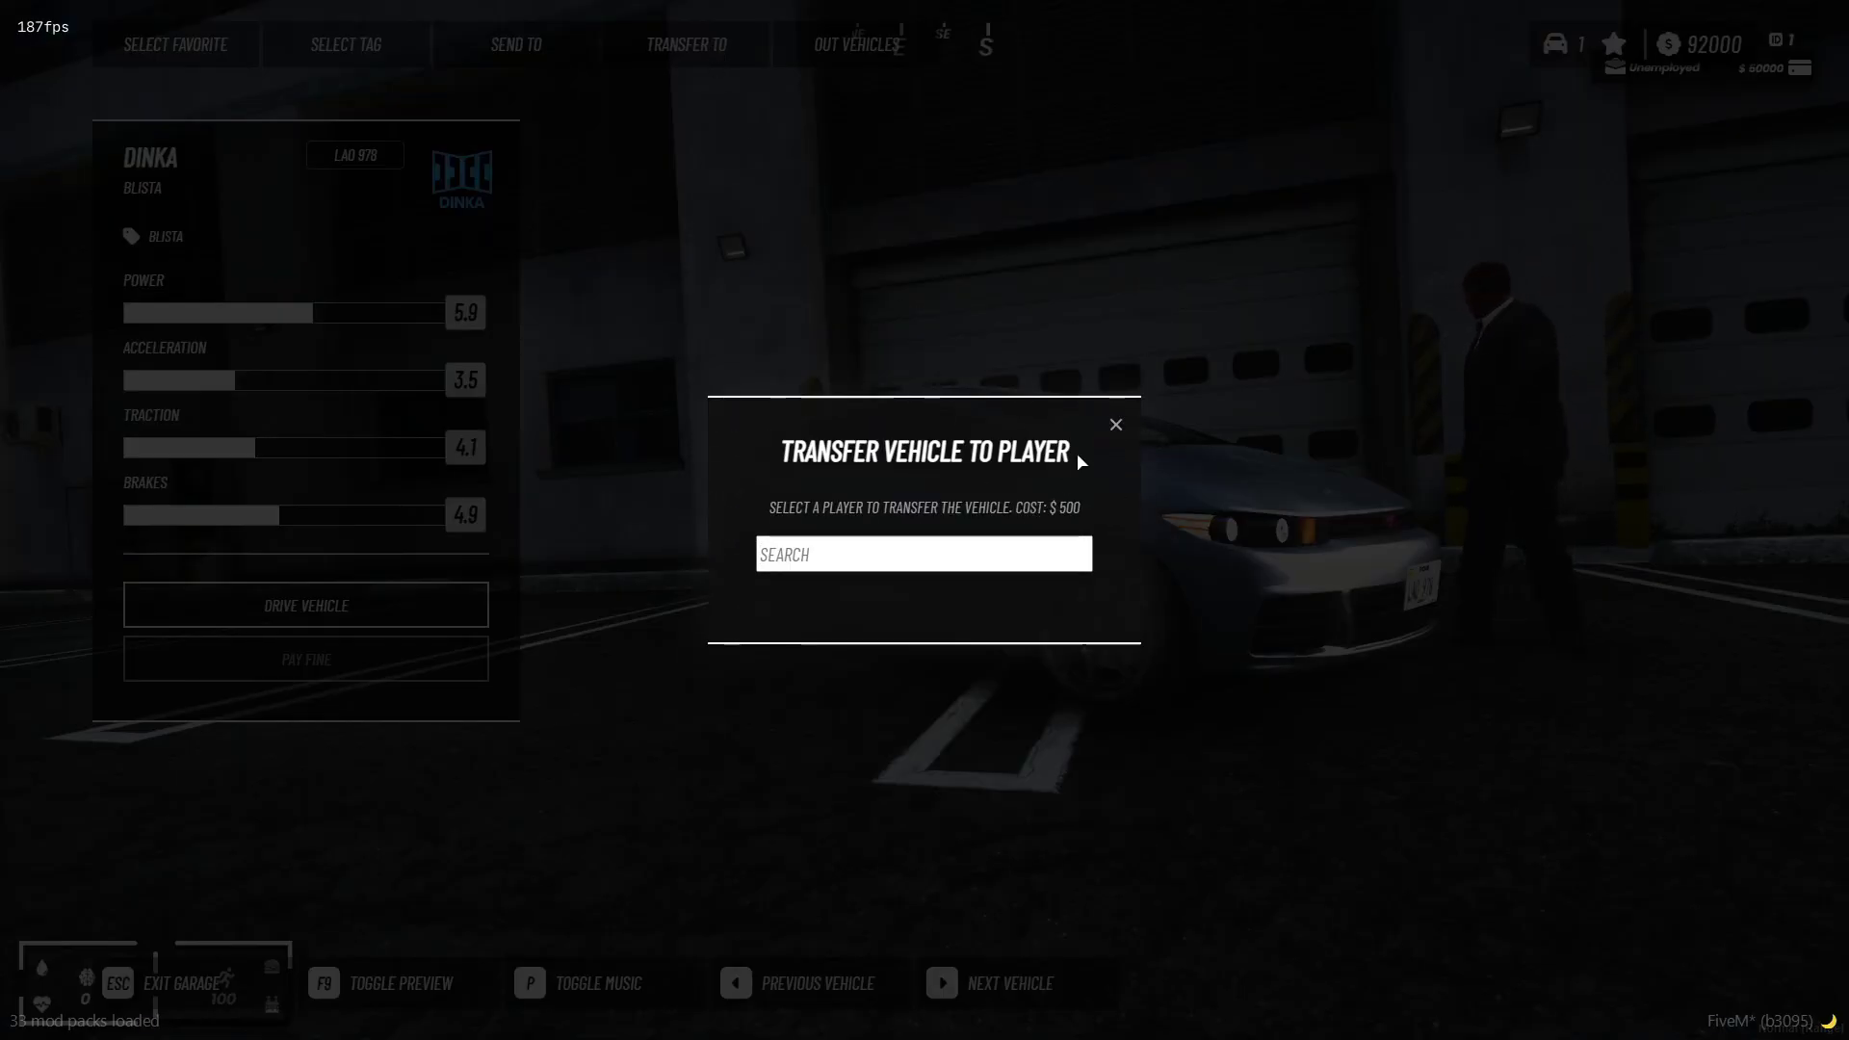
pyautogui.click(1115, 427)
# - View the out vehicle list, close it and switch the garage's vehicle preview on and off
pyautogui.click(833, 51)
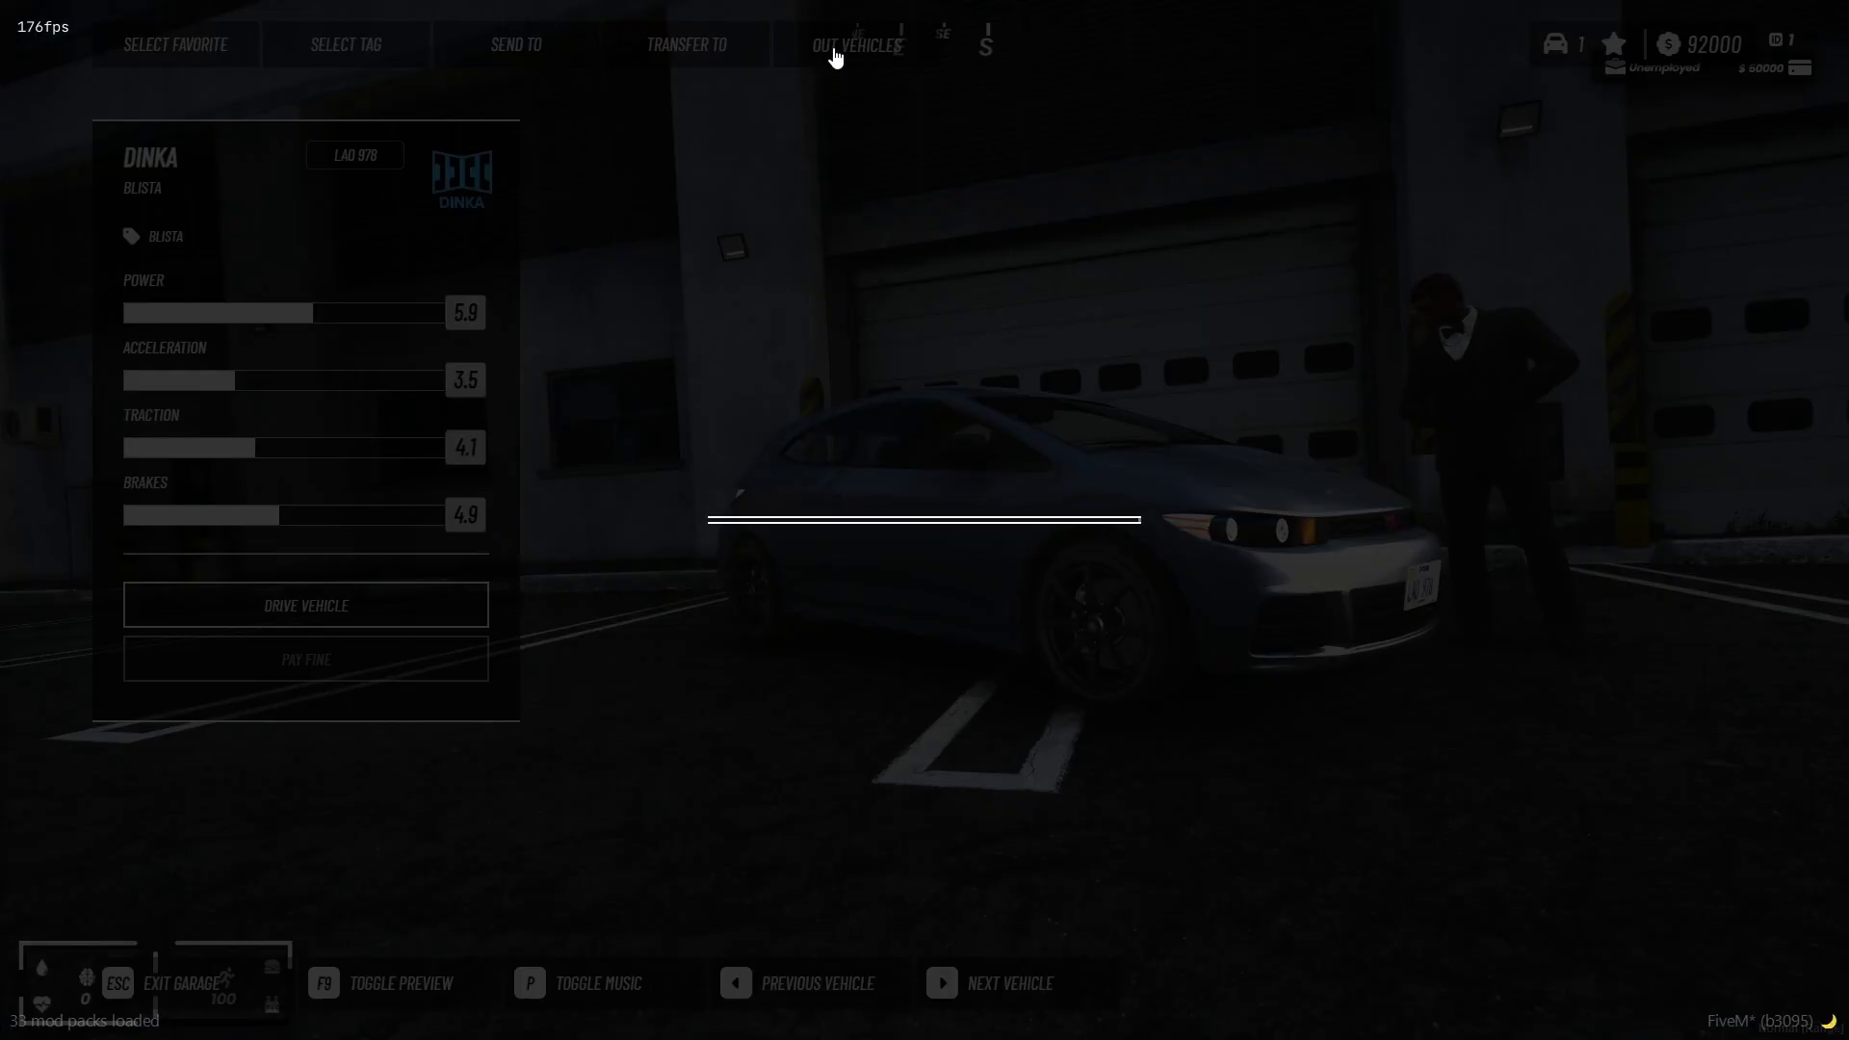
pyautogui.click(876, 544)
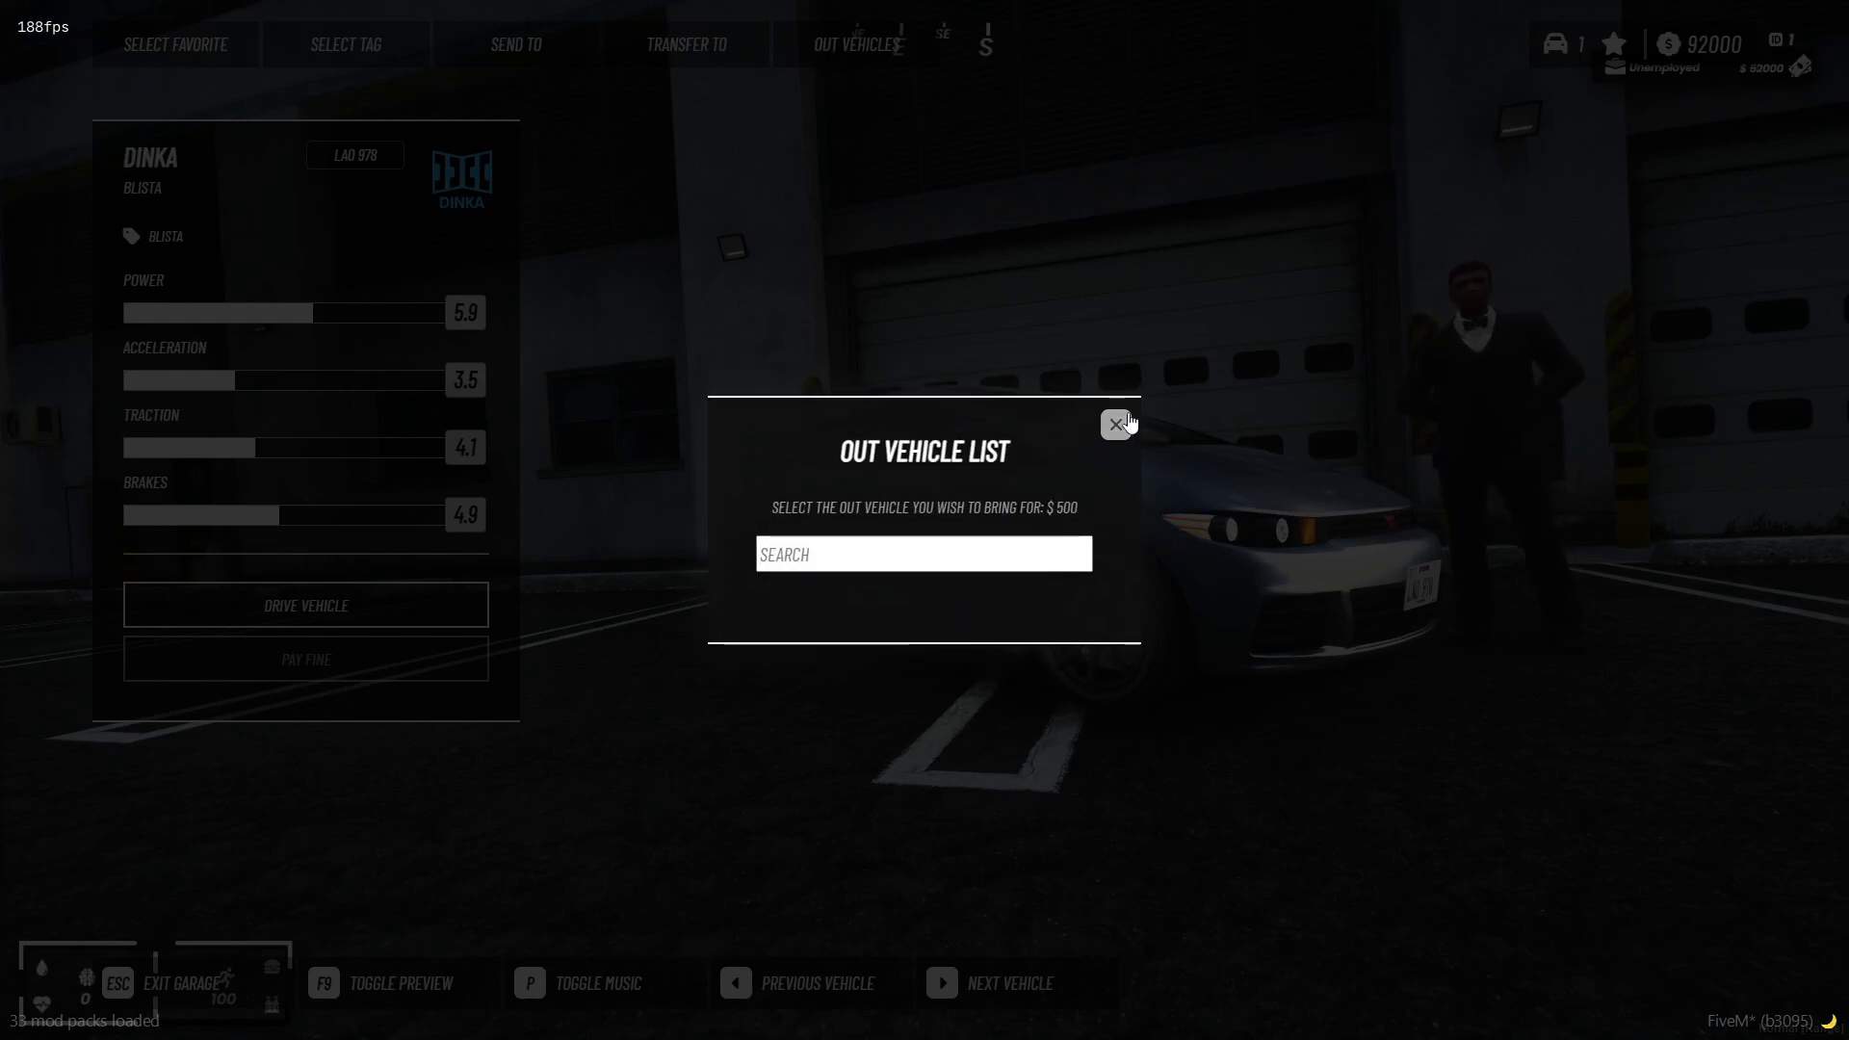
pyautogui.click(1117, 425)
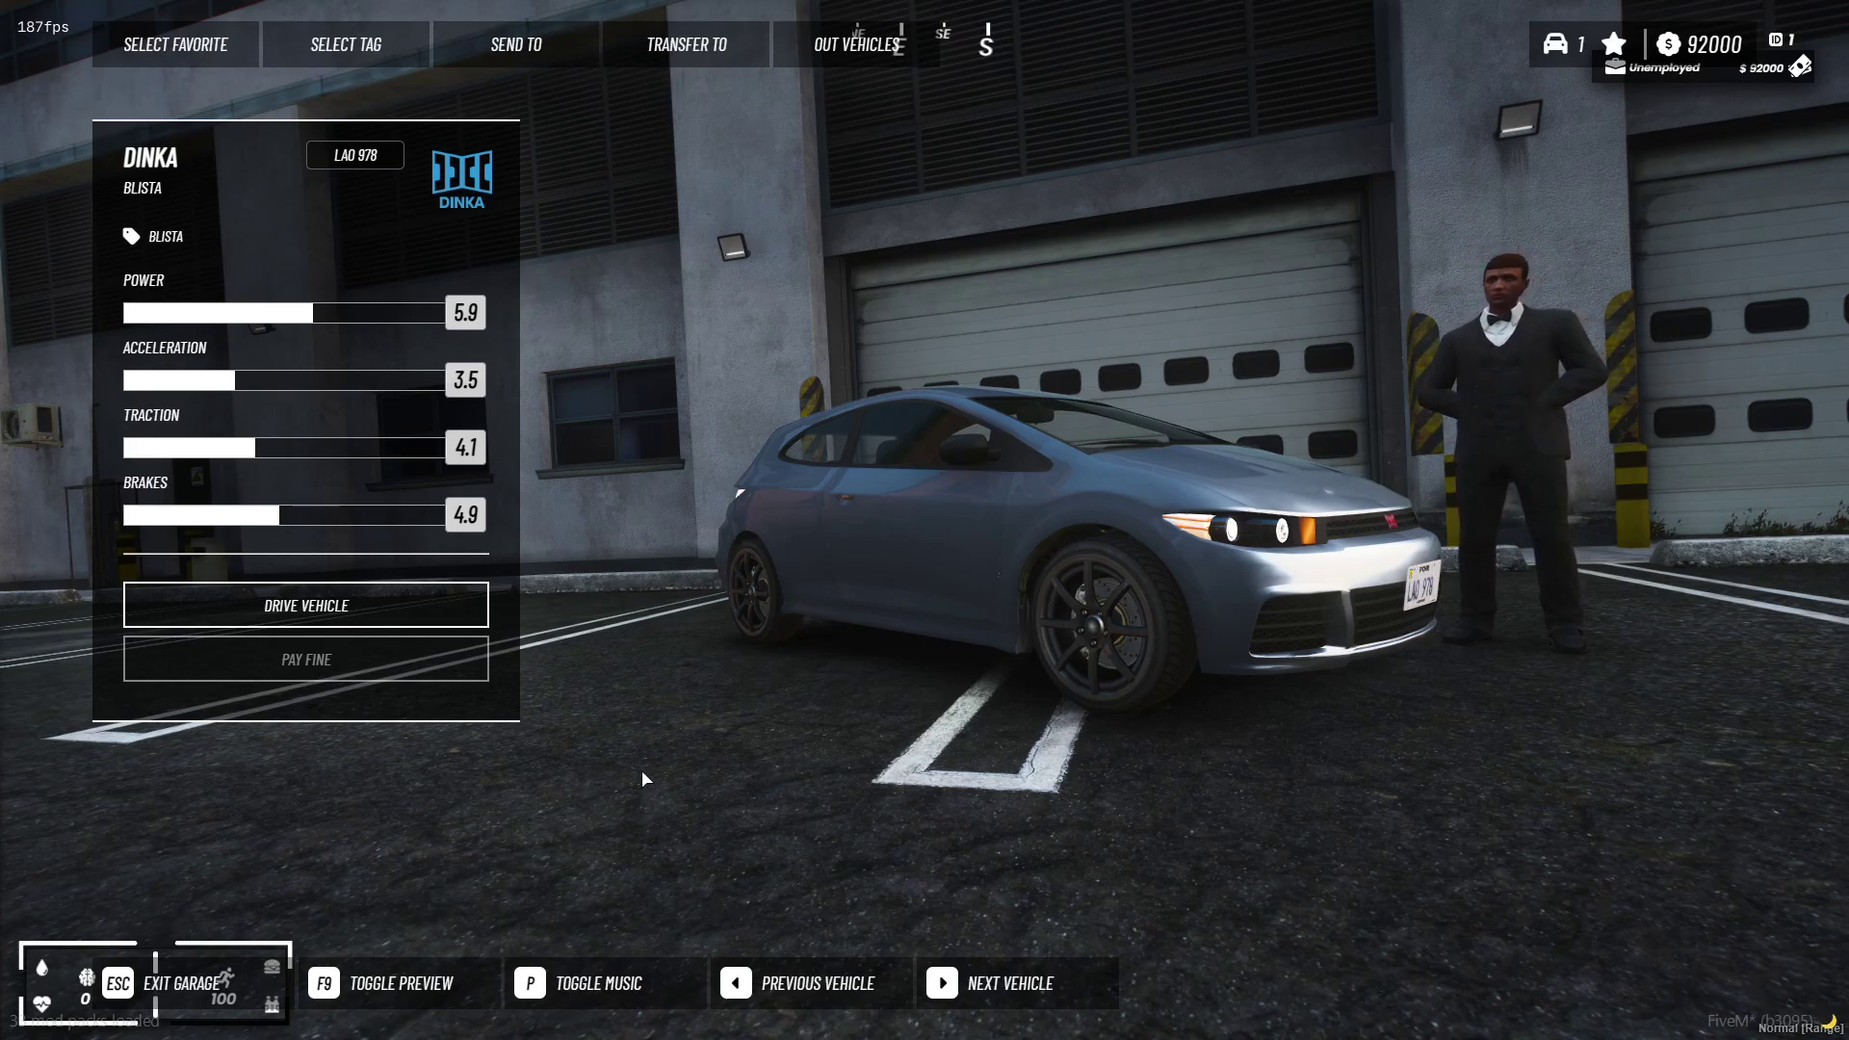
pyautogui.press('F9')
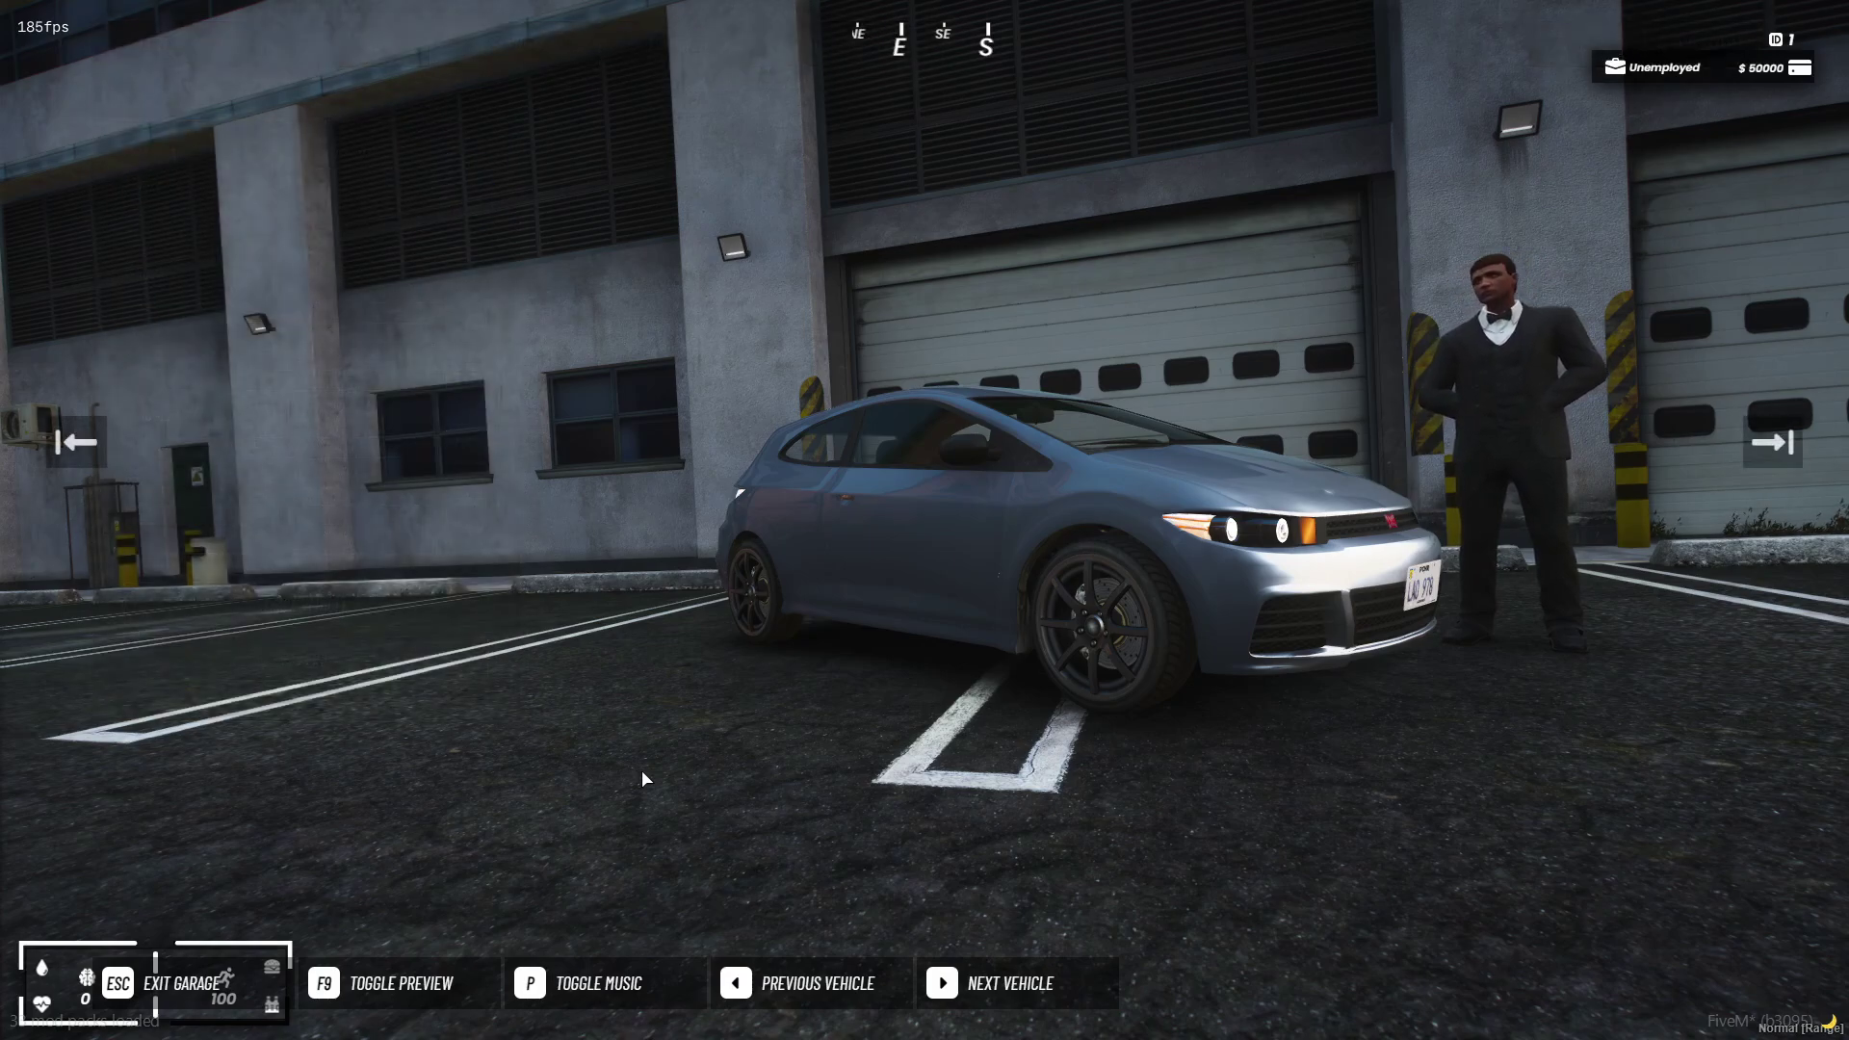
pyautogui.press('F9')
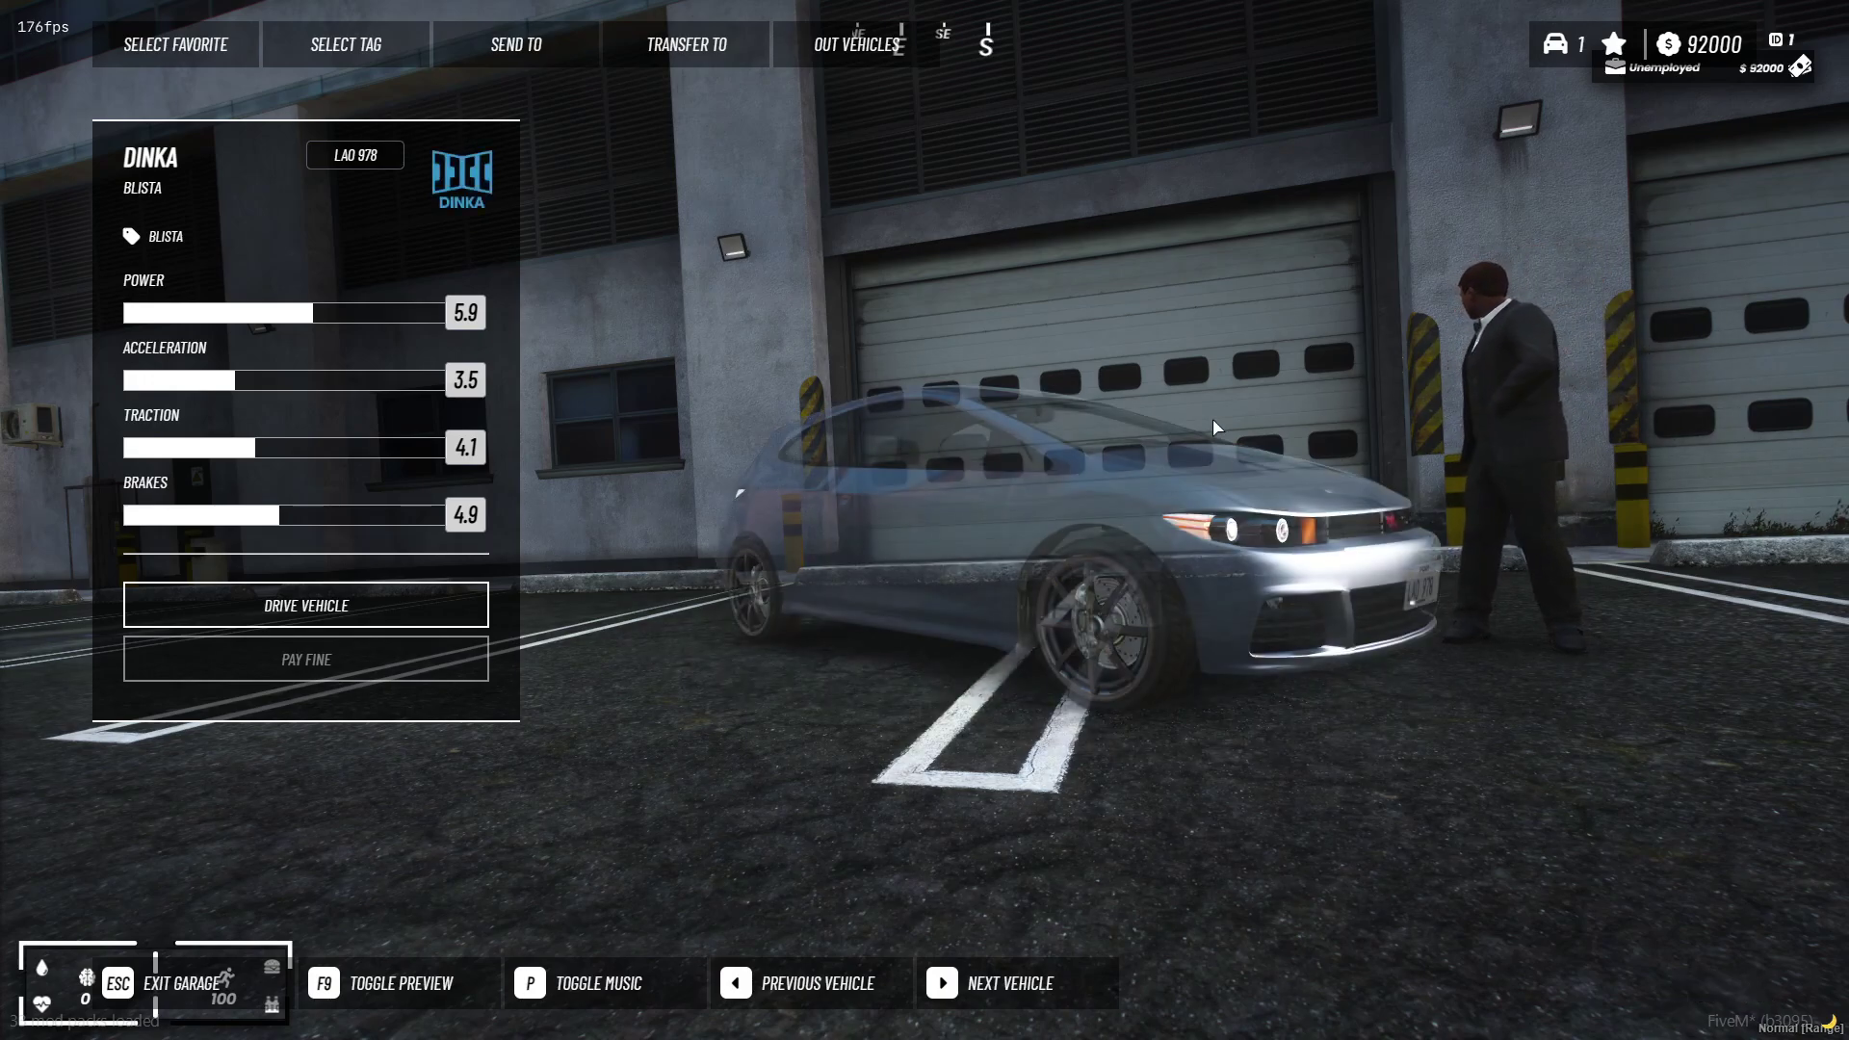
# - Take the Blista out through the garage menu and enter the garage's interior on foot at the parking booth
pyautogui.click(298, 617)
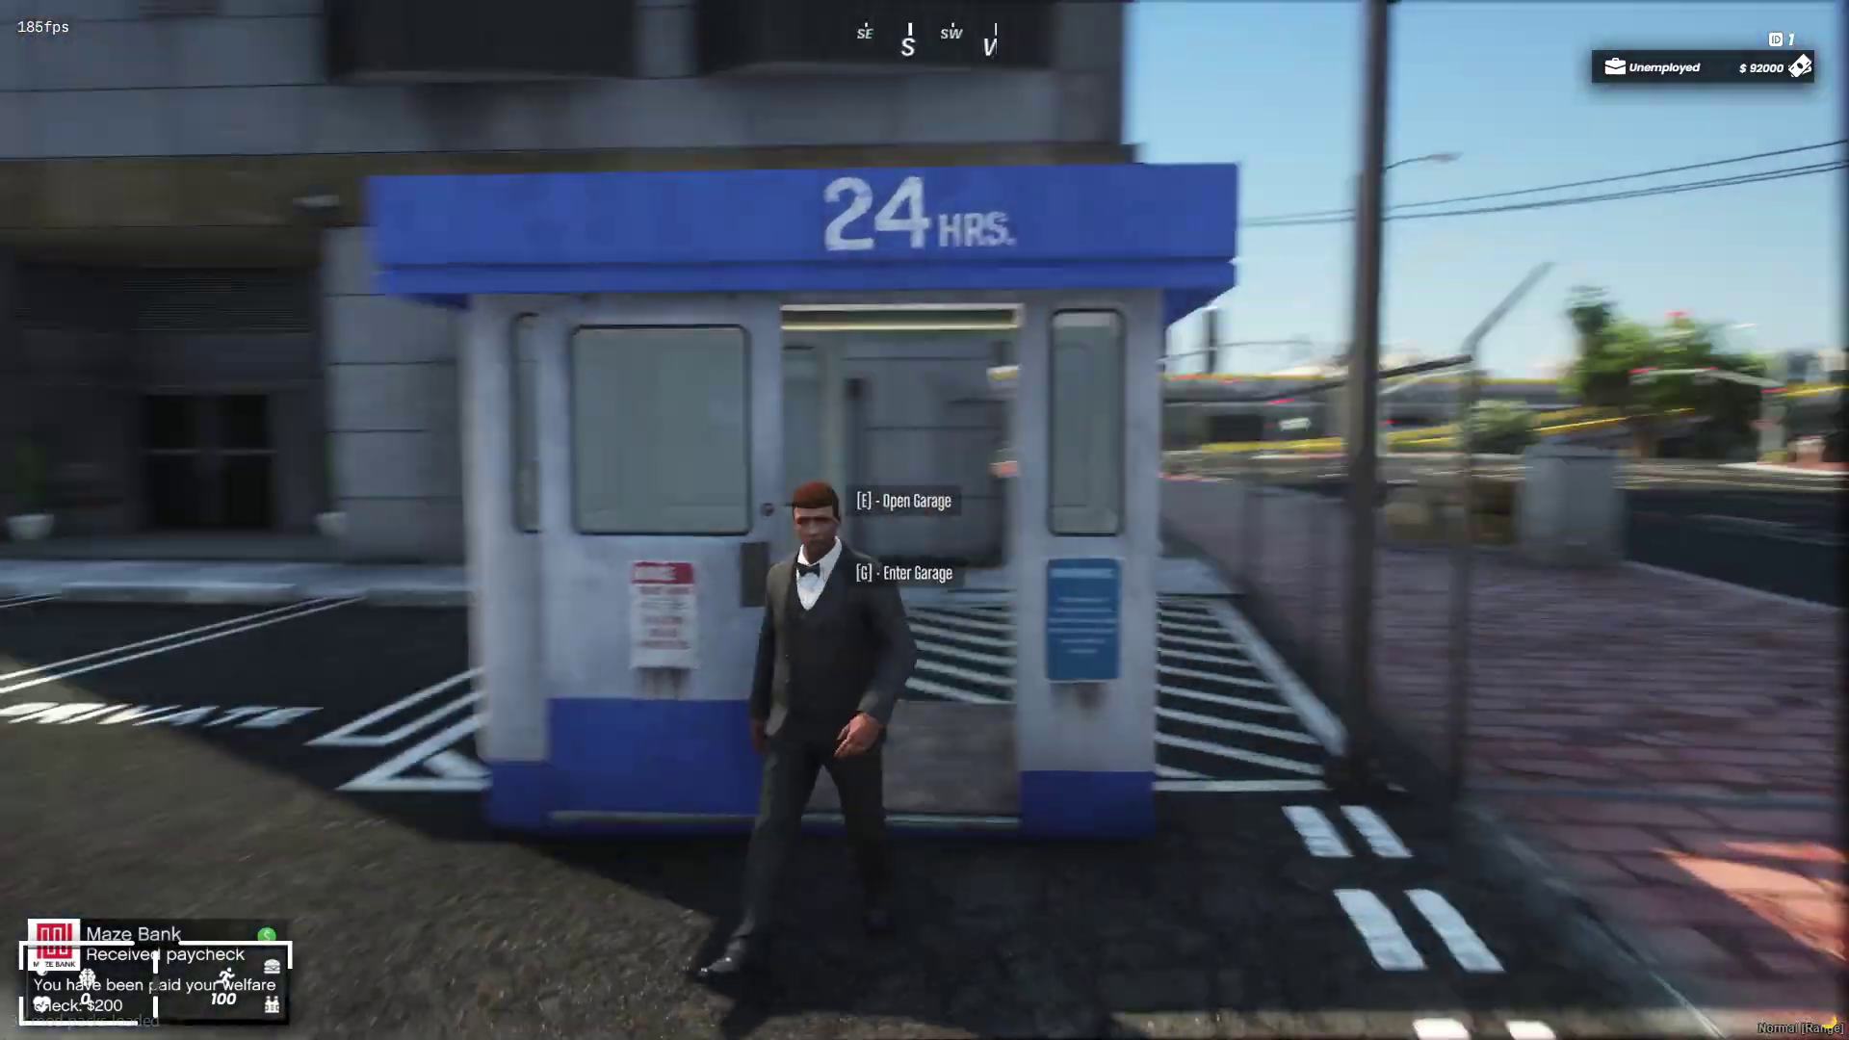
pyautogui.press('d')
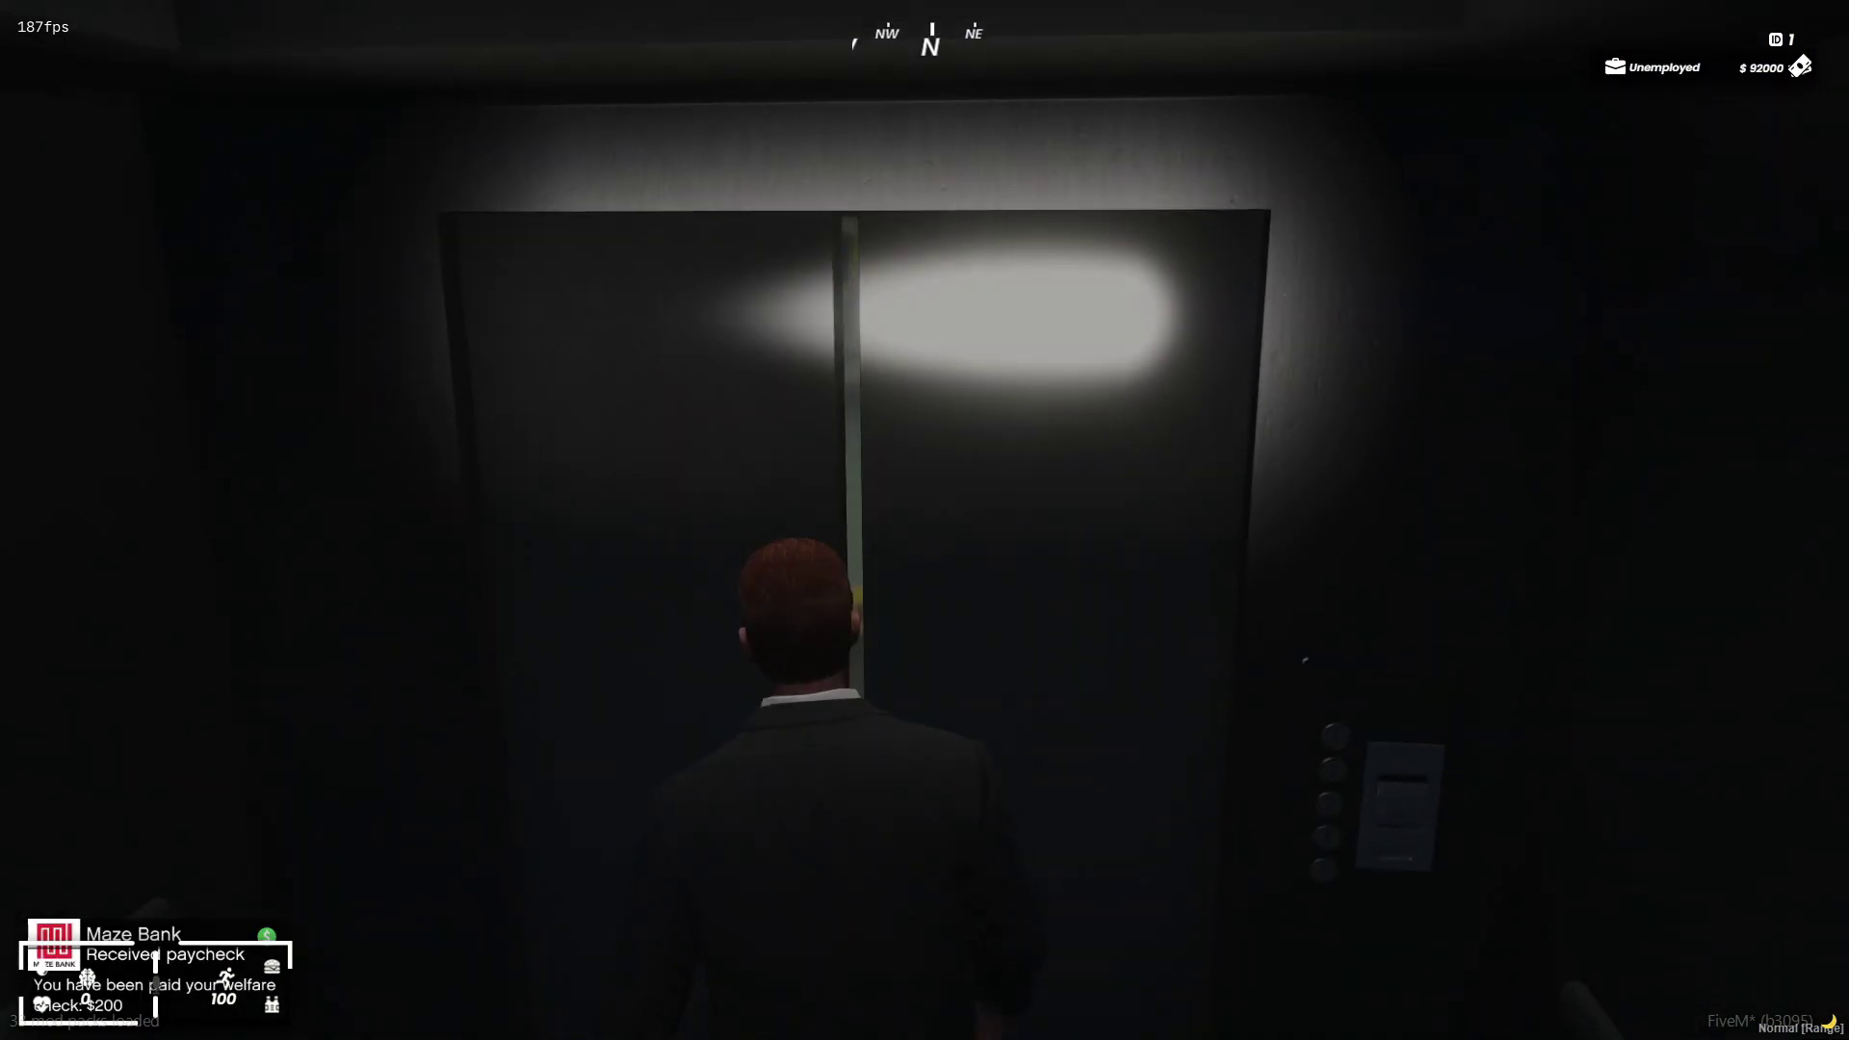
# - Run through the garage interior to the parked Blista, bring up its stats card and get into the car
pyautogui.hotkey('shift', 'w')
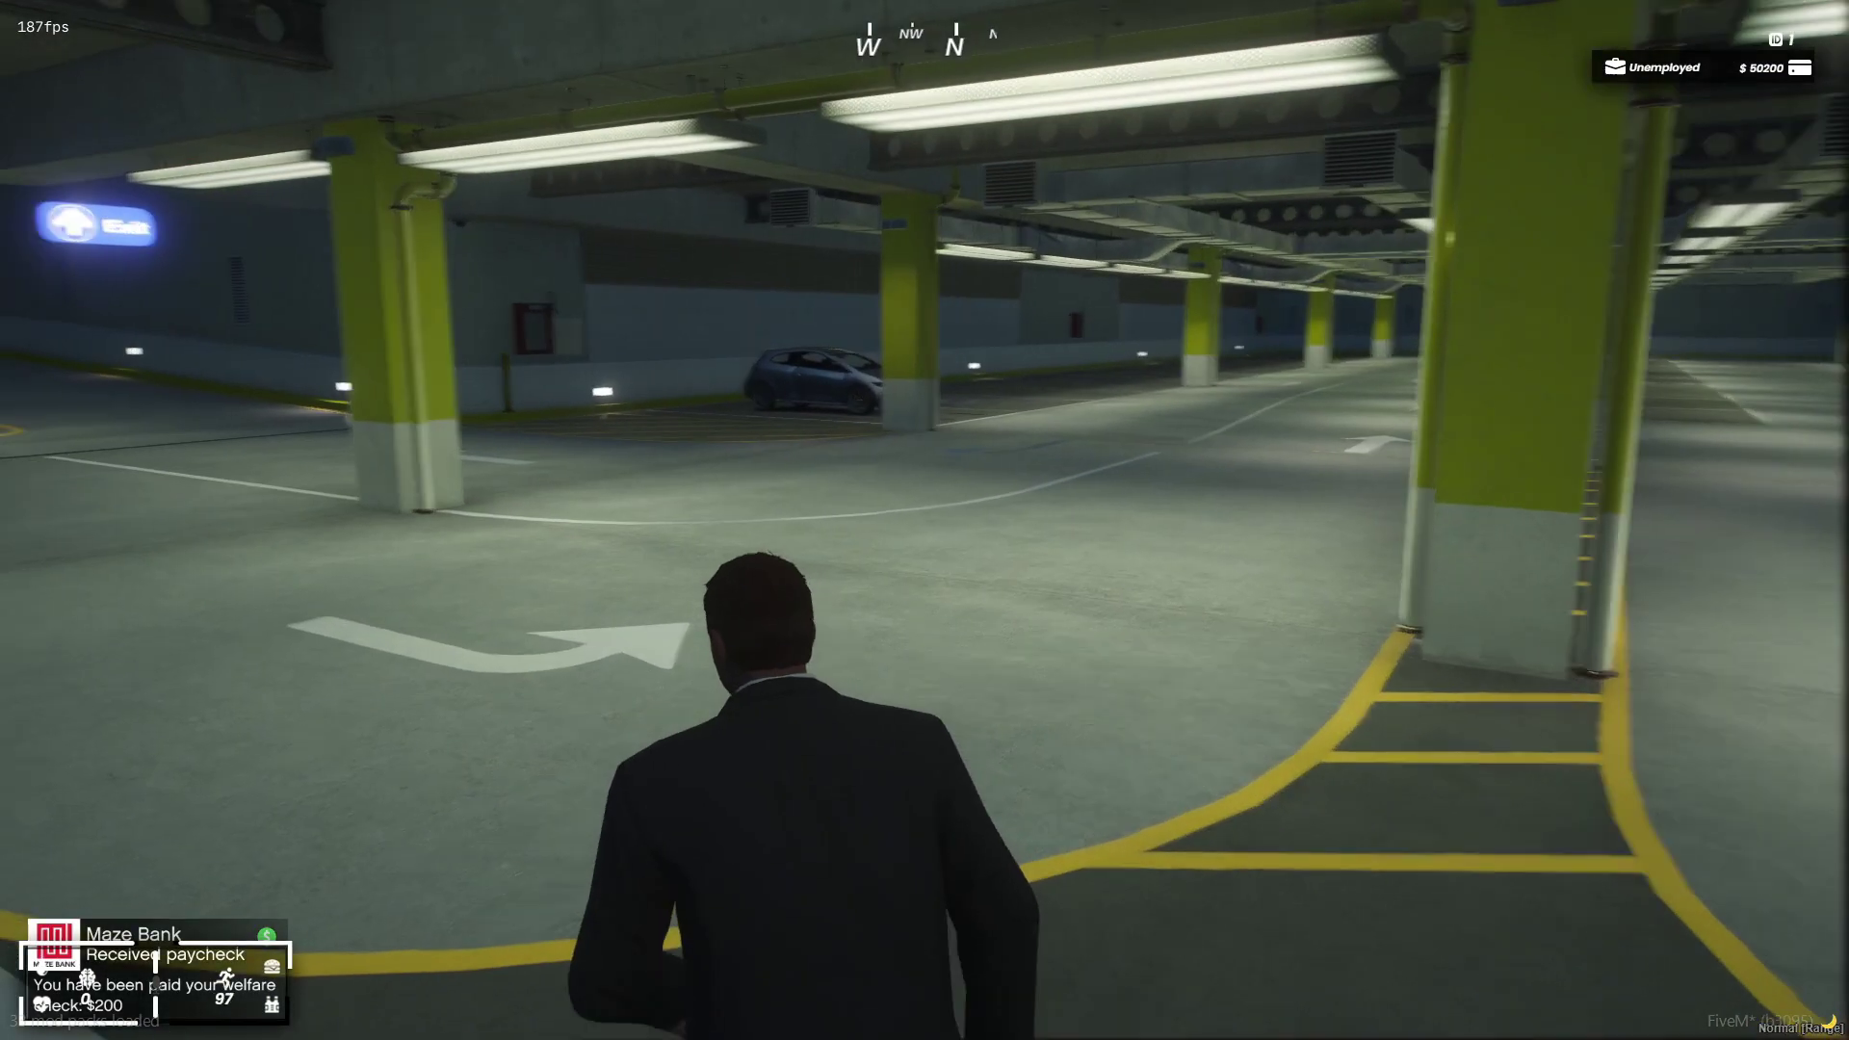
pyautogui.hotkey('shift', 'w')
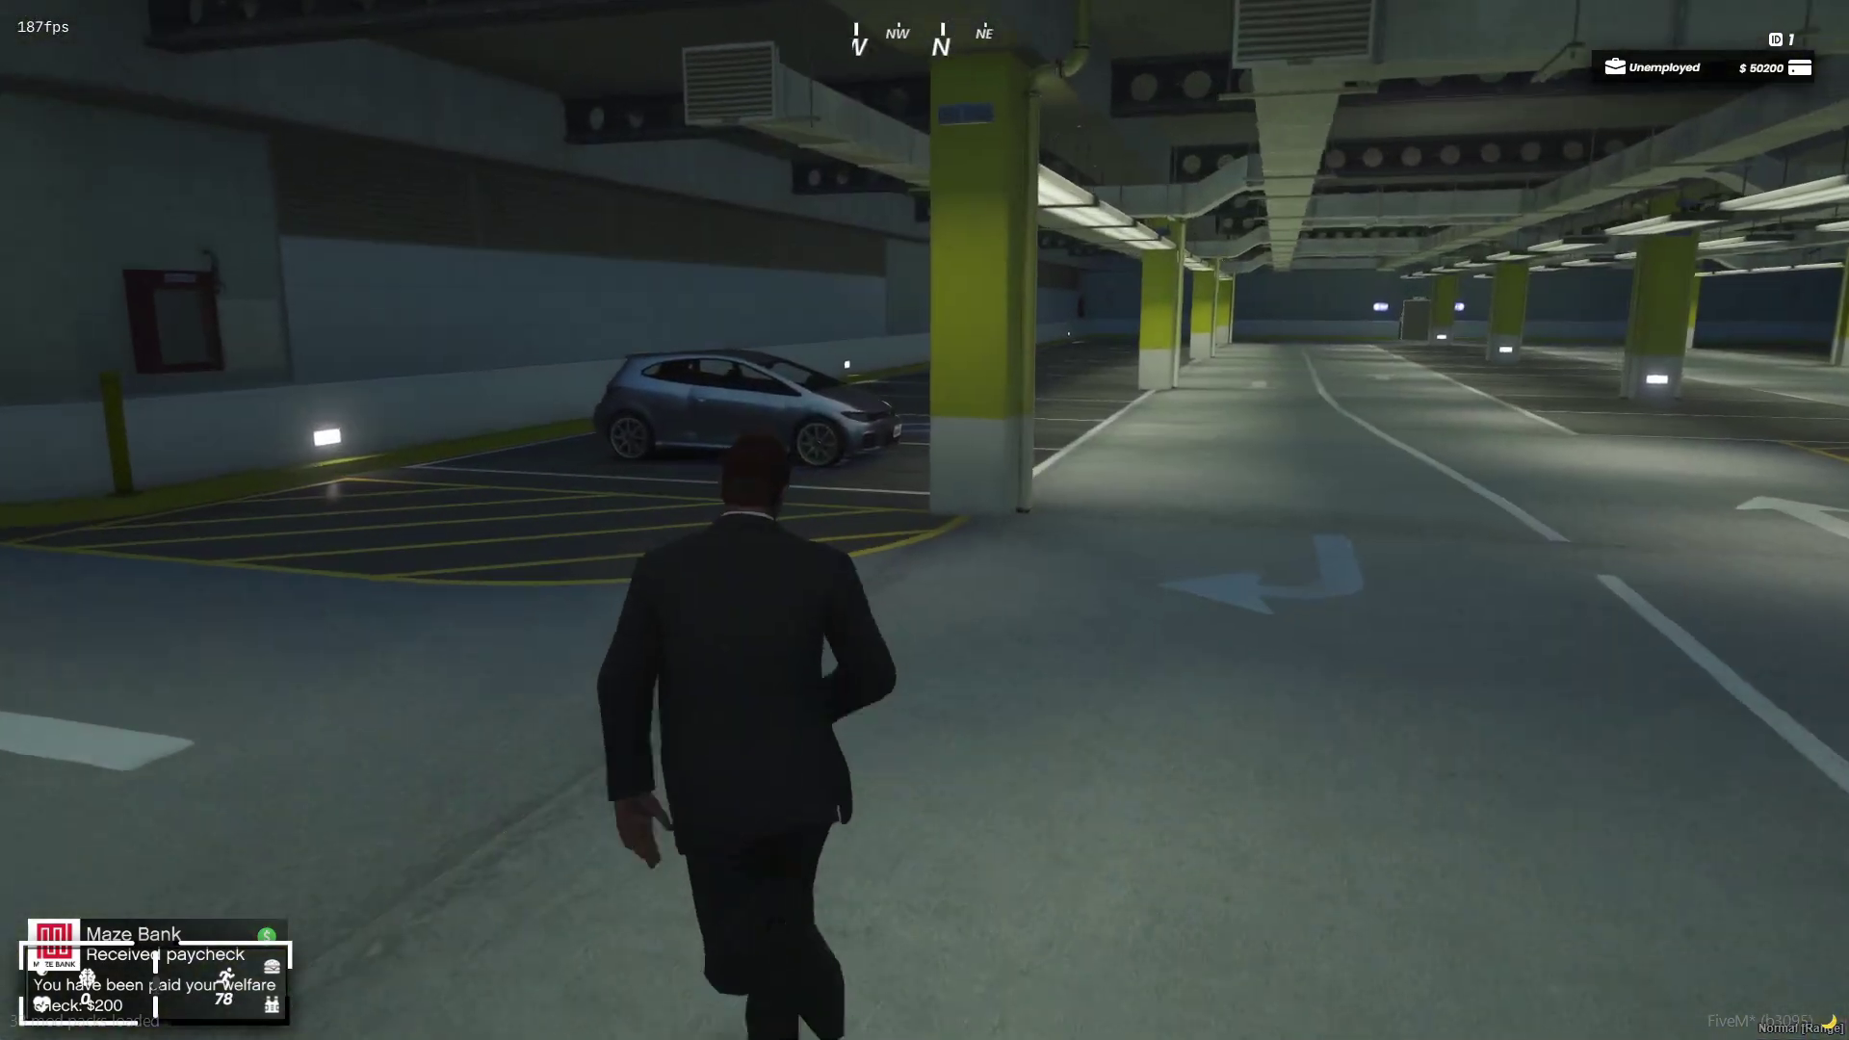
pyautogui.hotkey('shift', 'w')
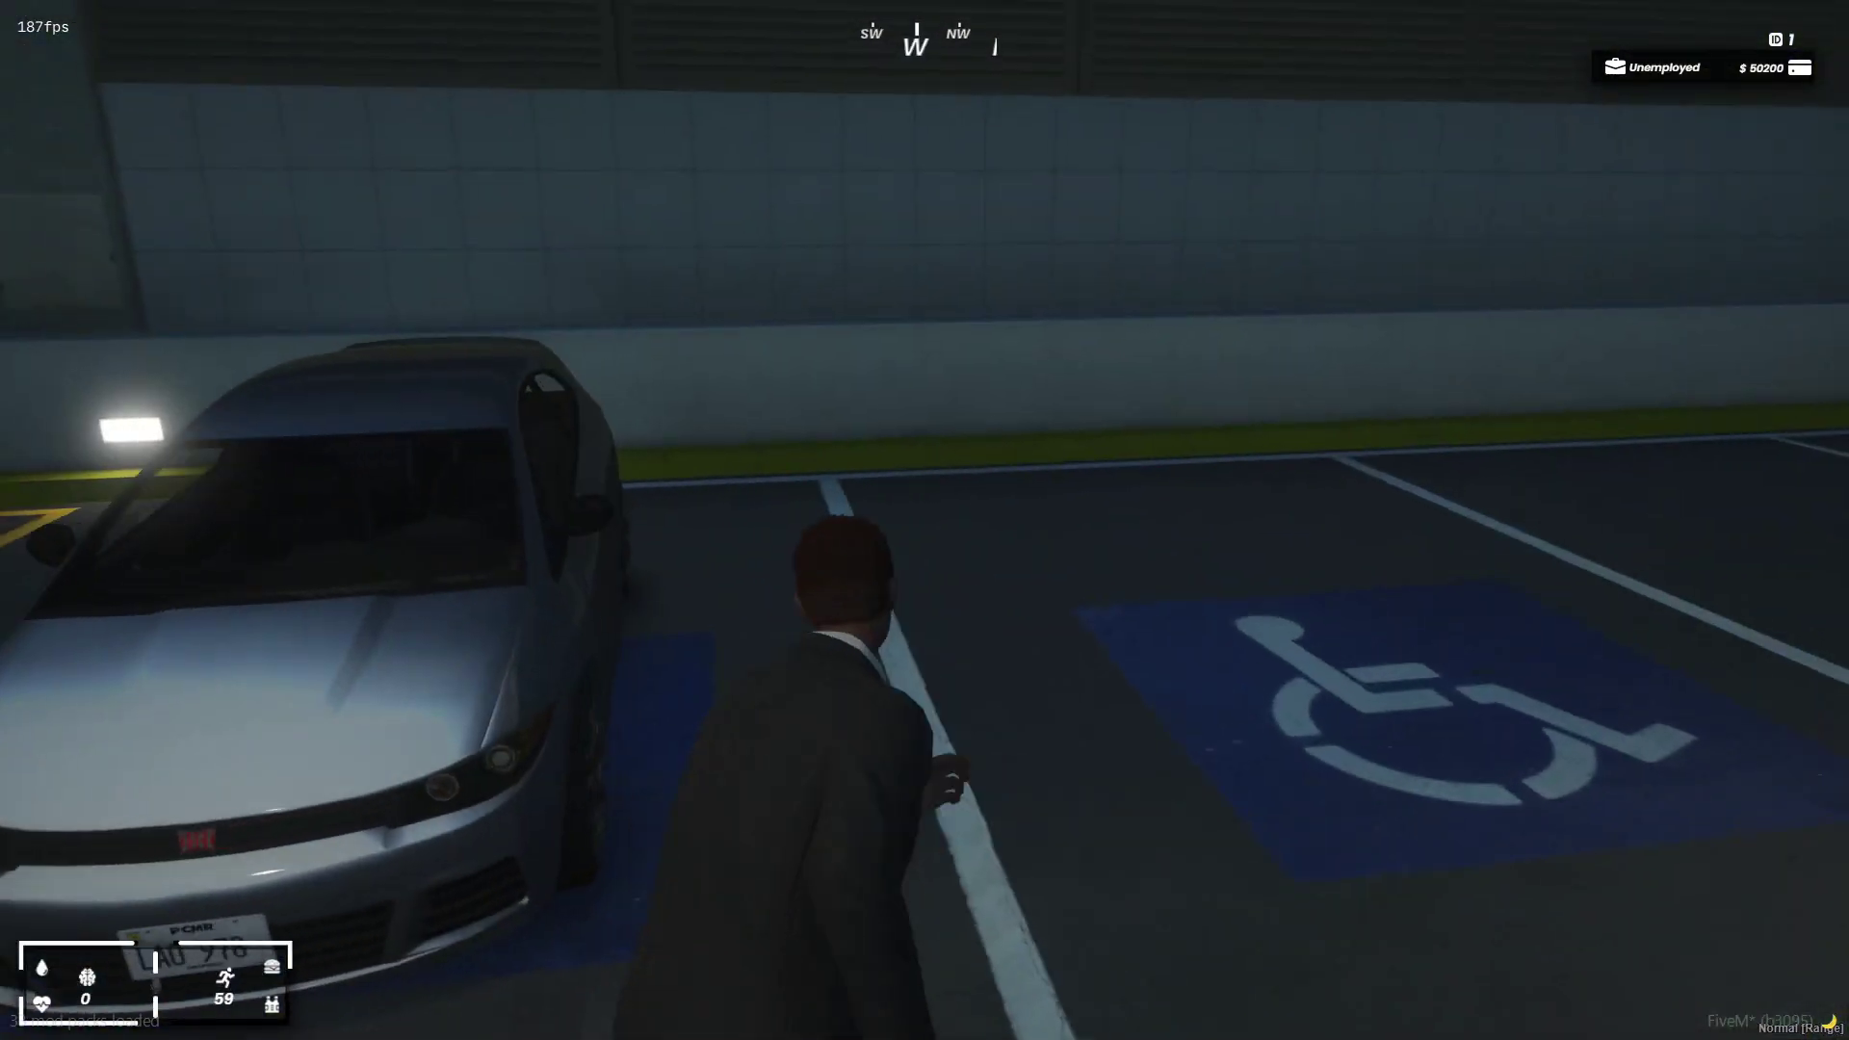
pyautogui.press('w')
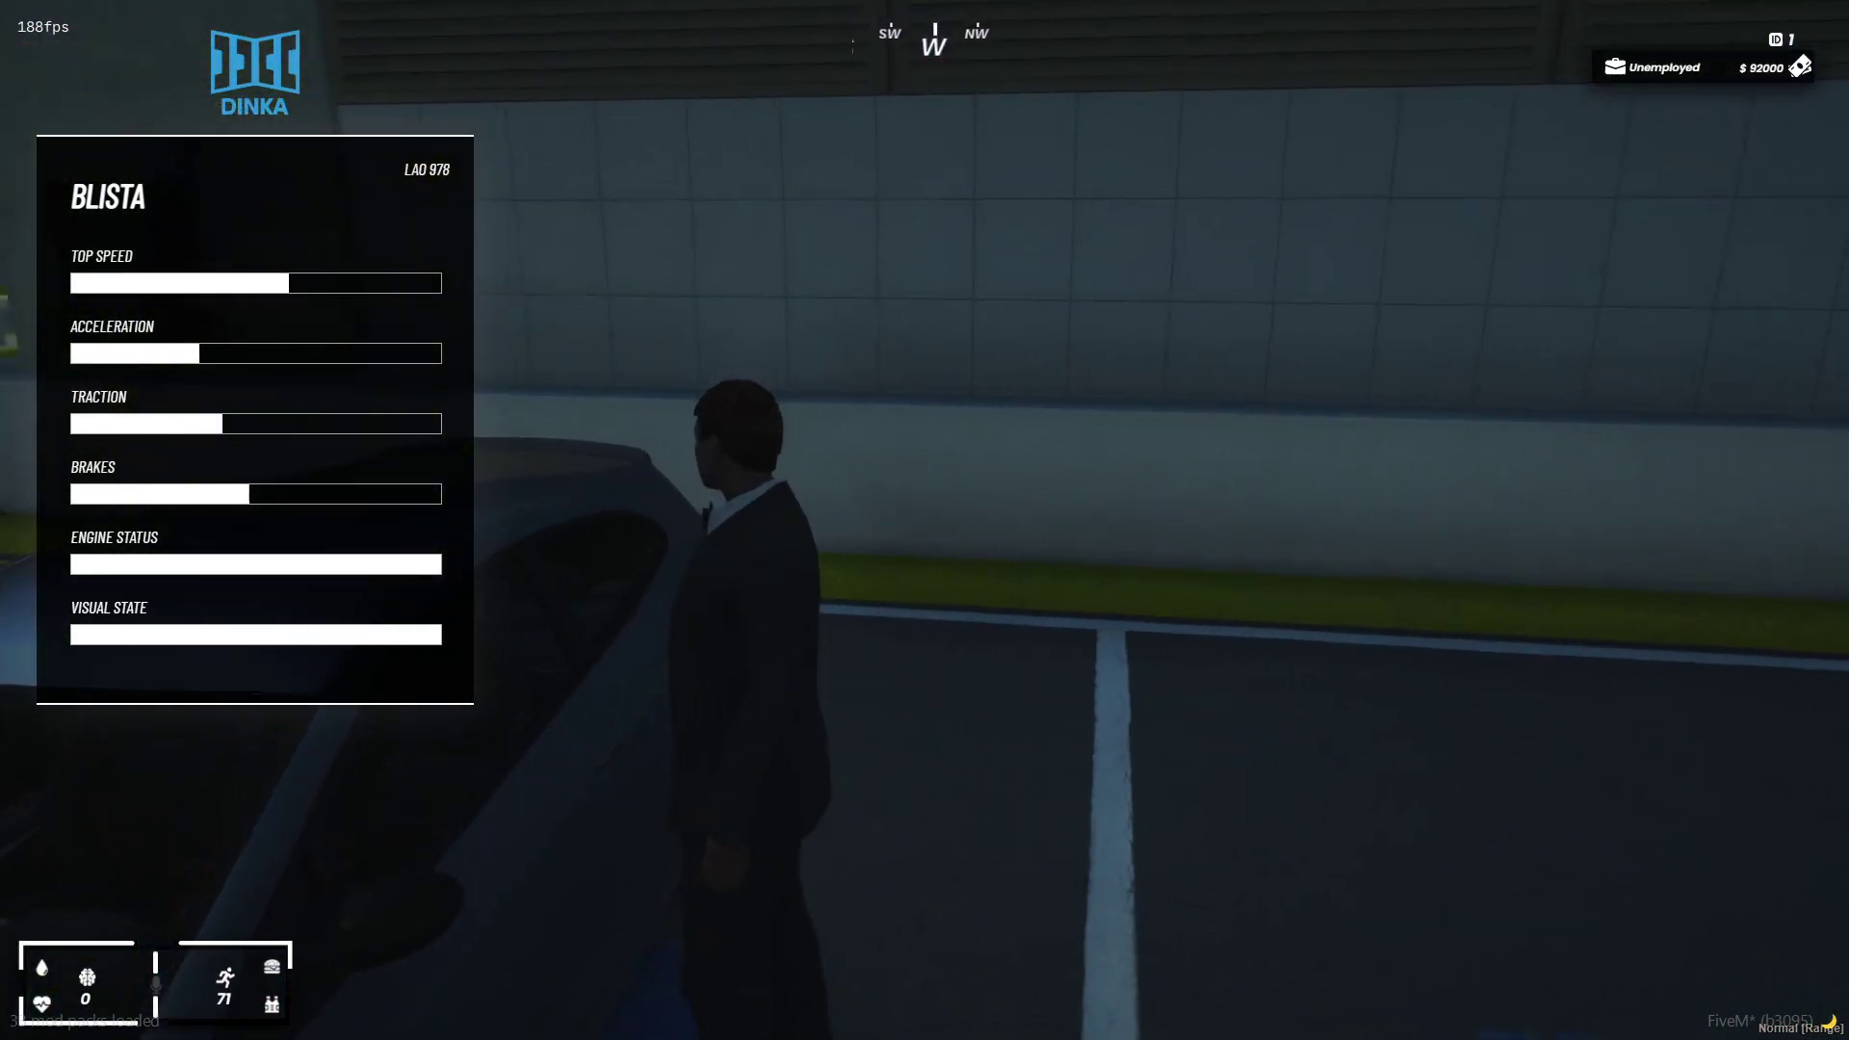
pyautogui.press('w')
pyautogui.press('f')
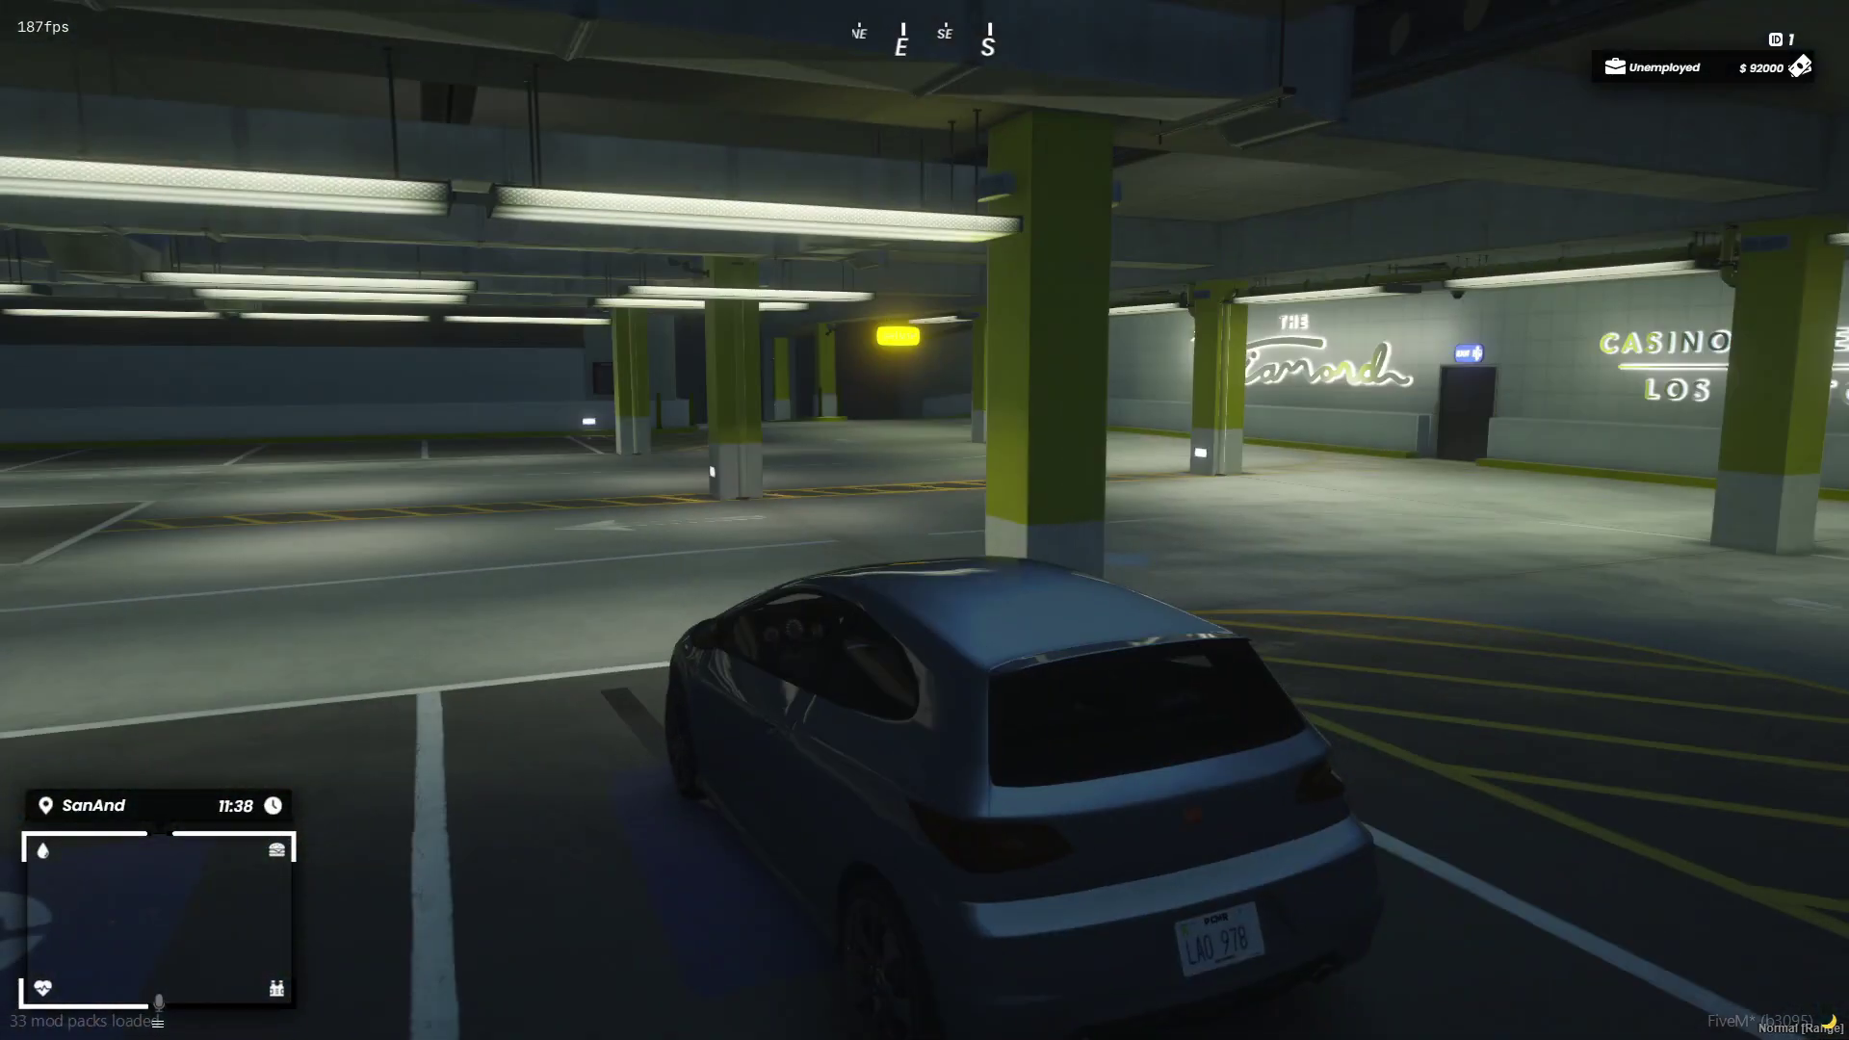
# - Drive the Blista out of the garage interior to the Pillbox Hill parking lot and get out beside it
pyautogui.press('w')
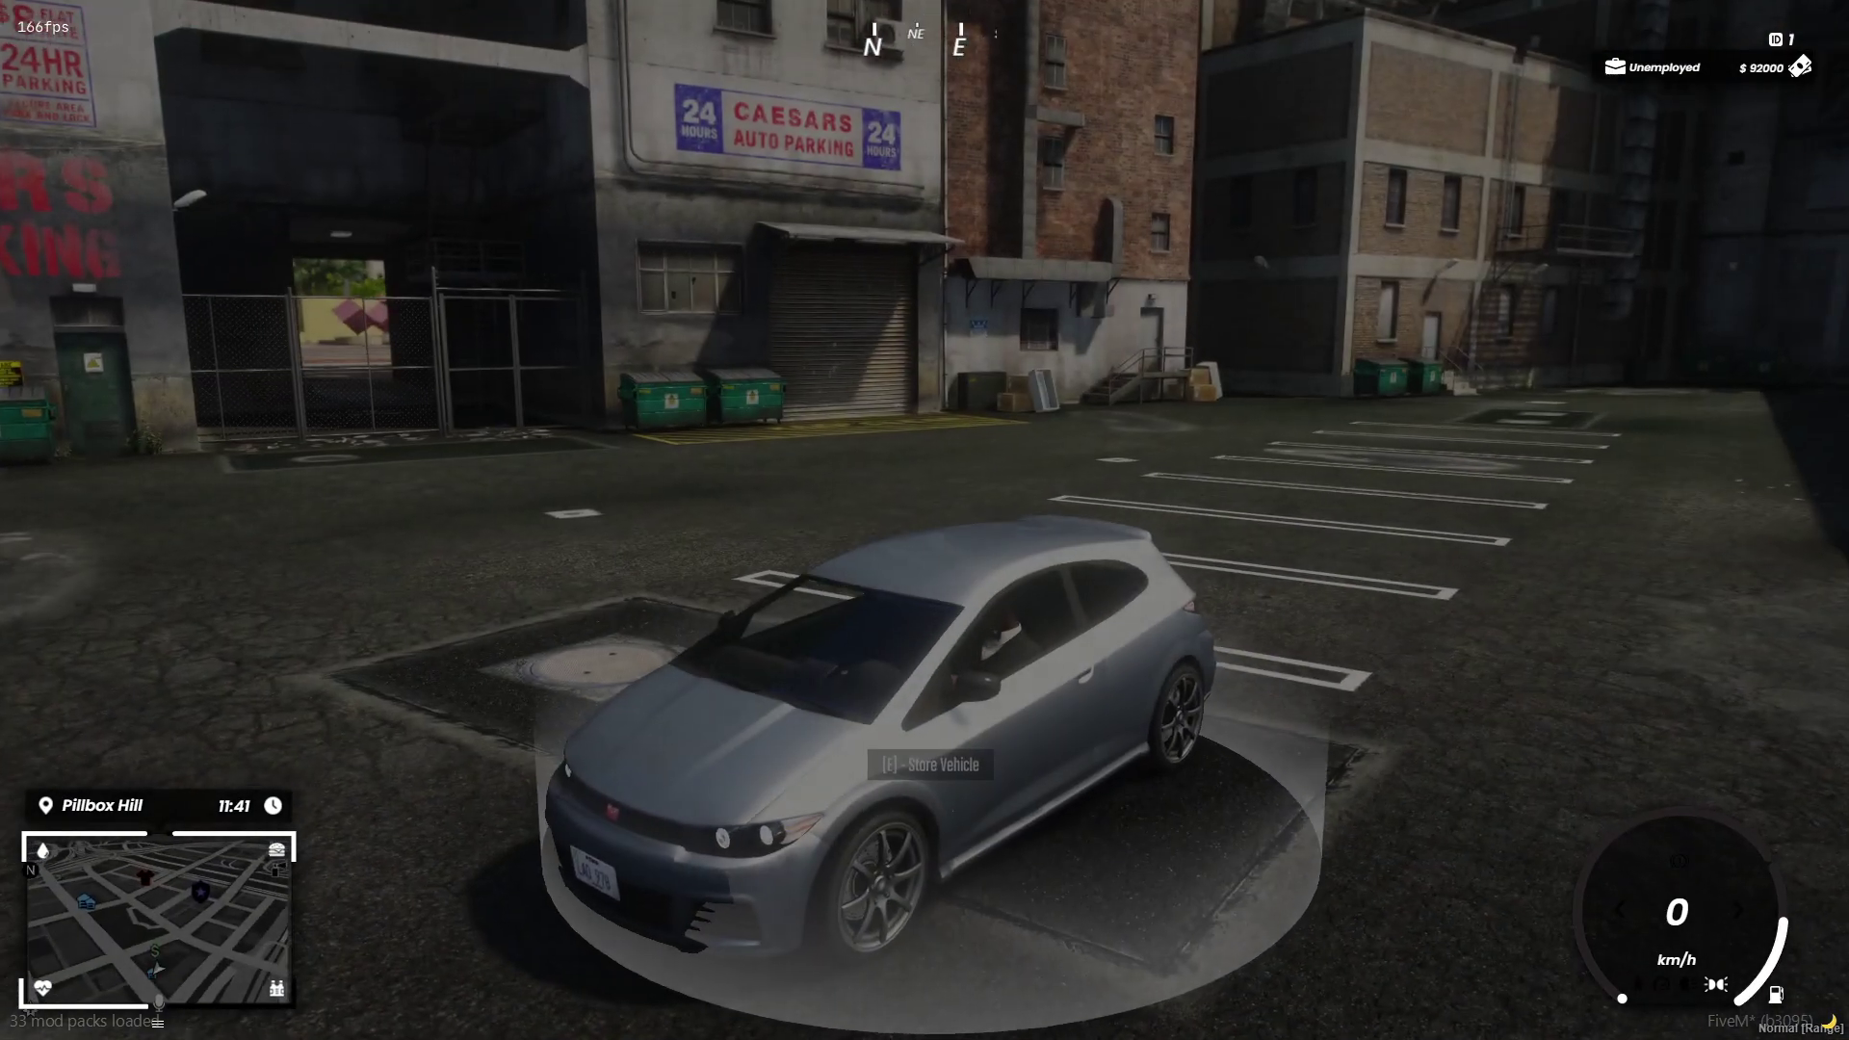
pyautogui.press('f')
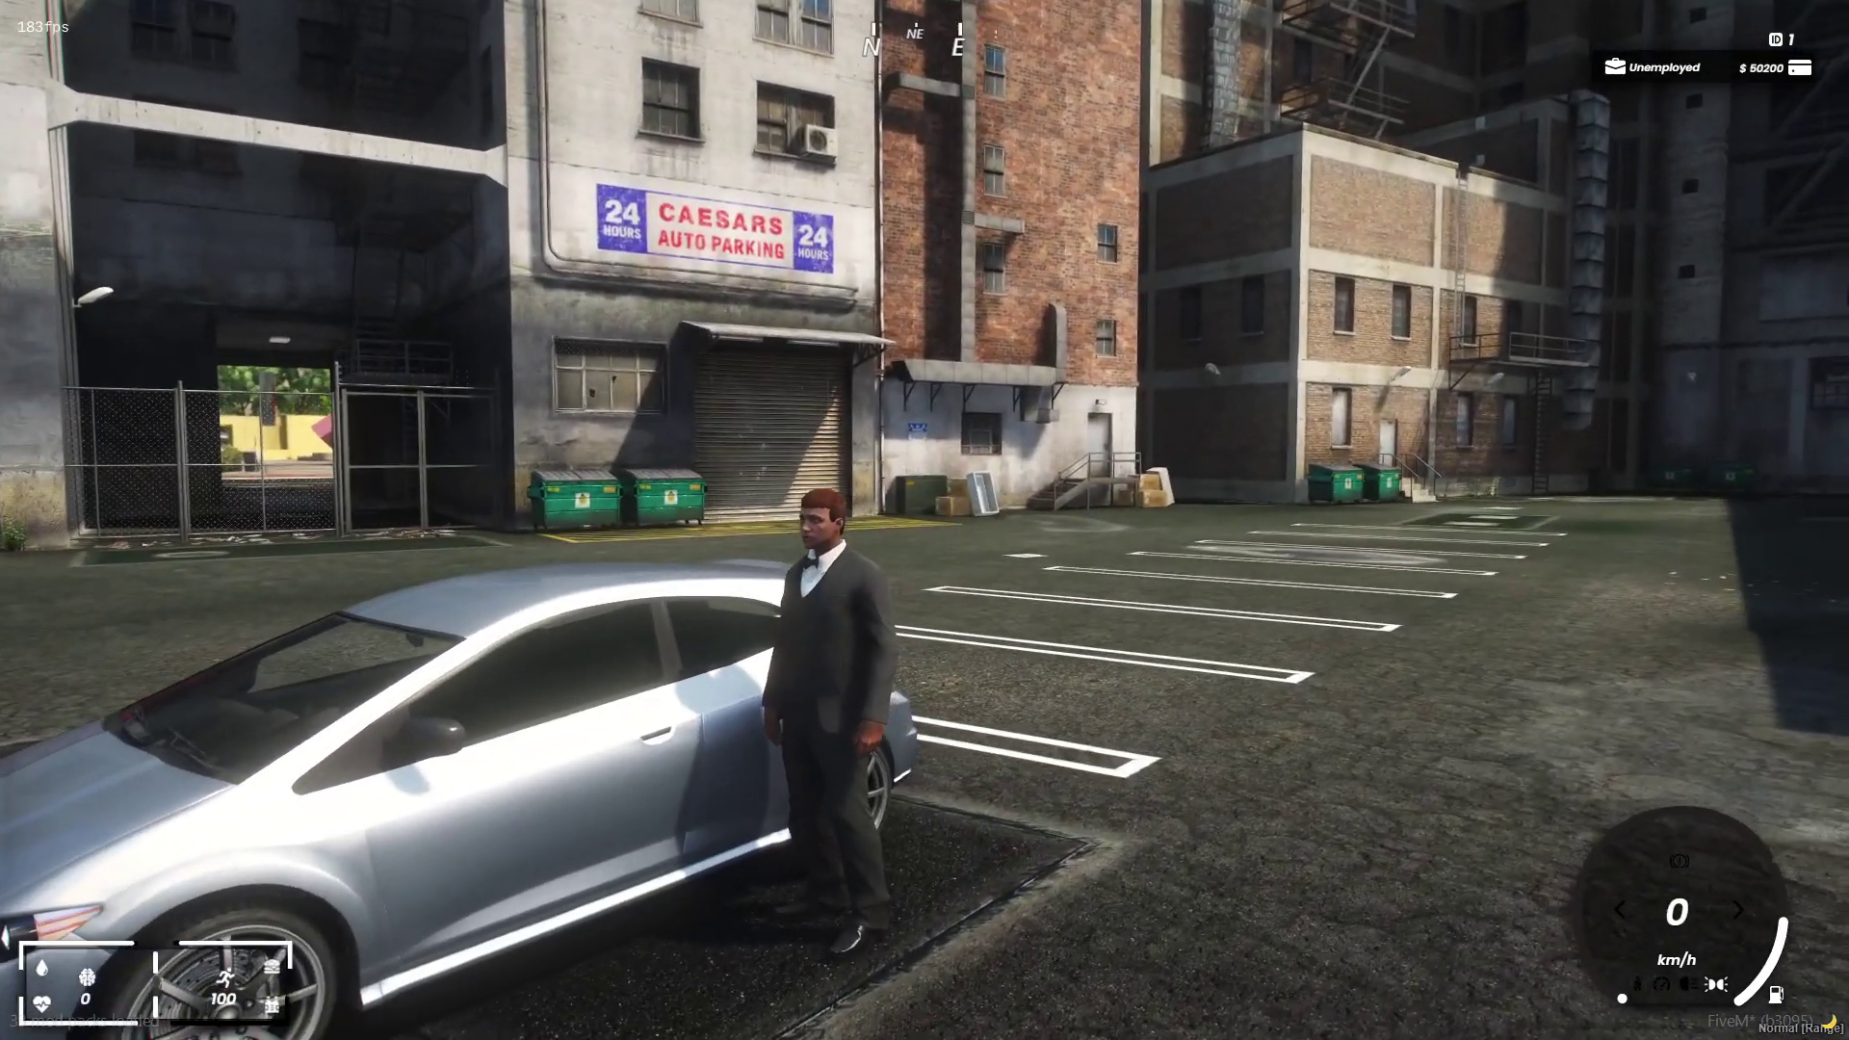
pyautogui.press('s')
pyautogui.press('s')
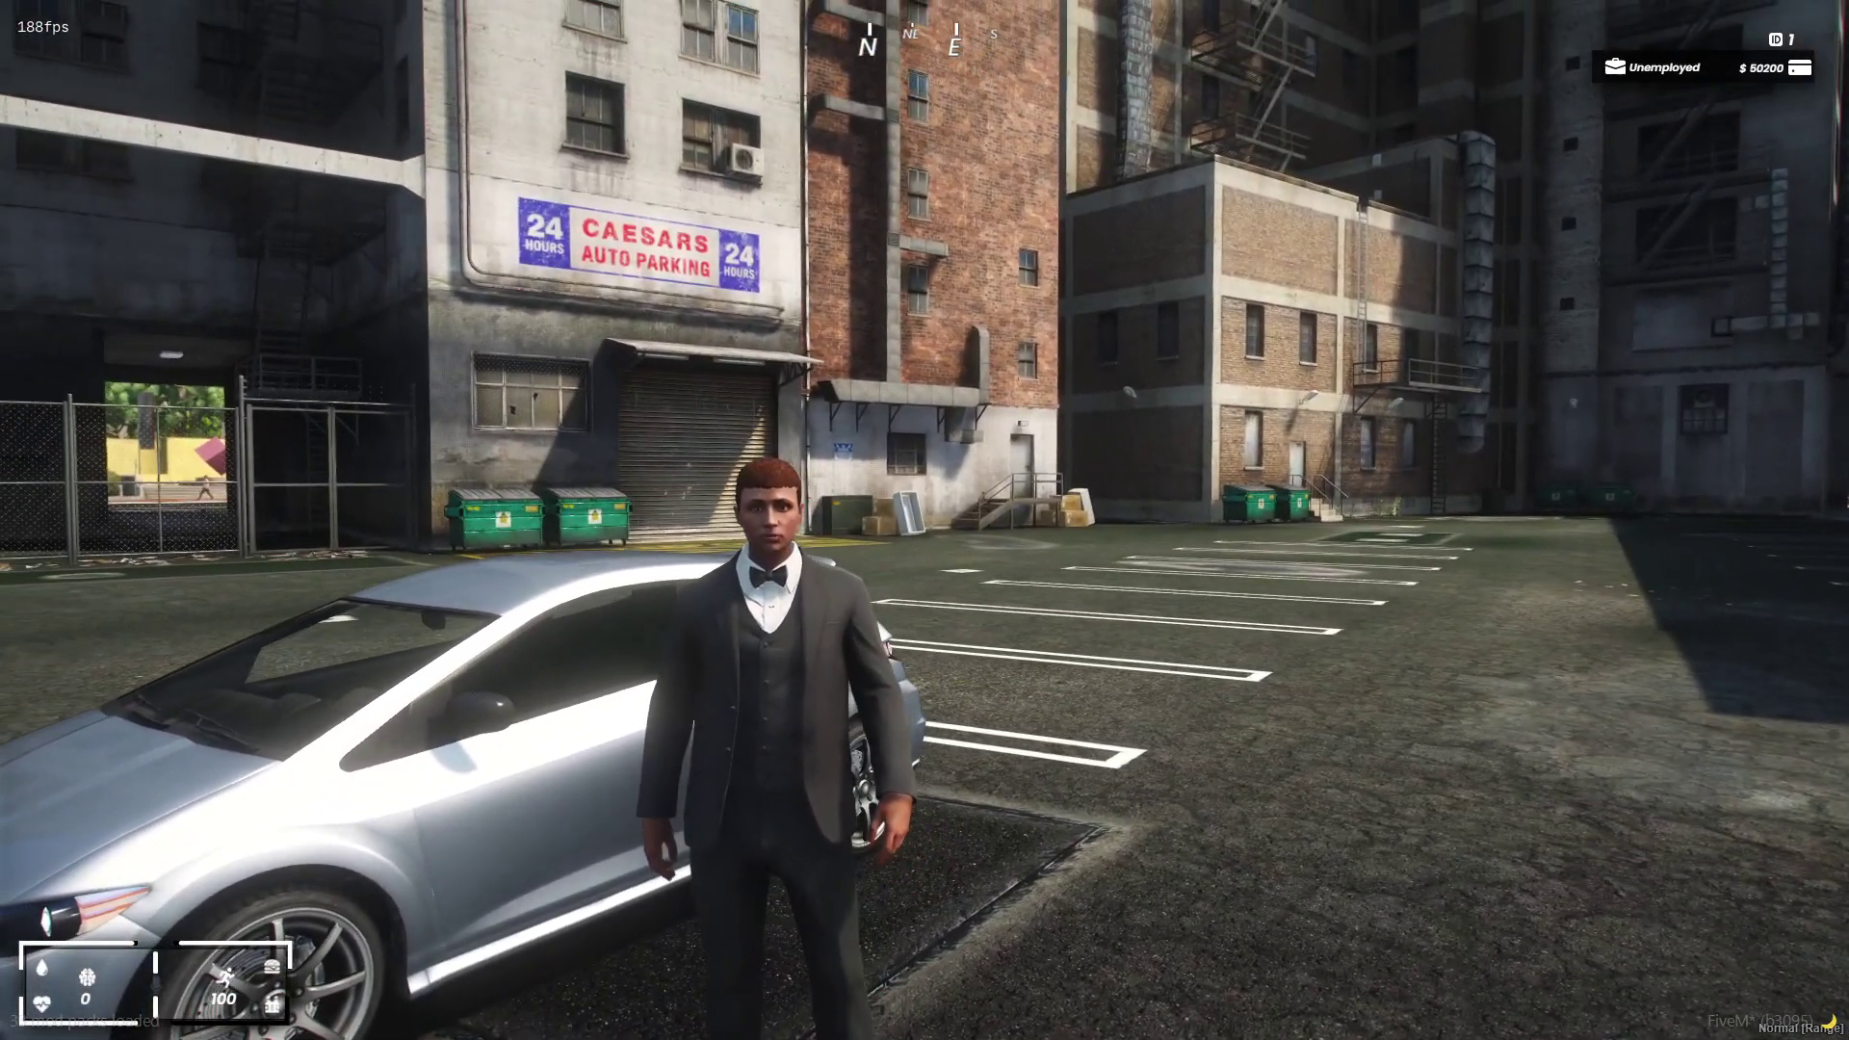